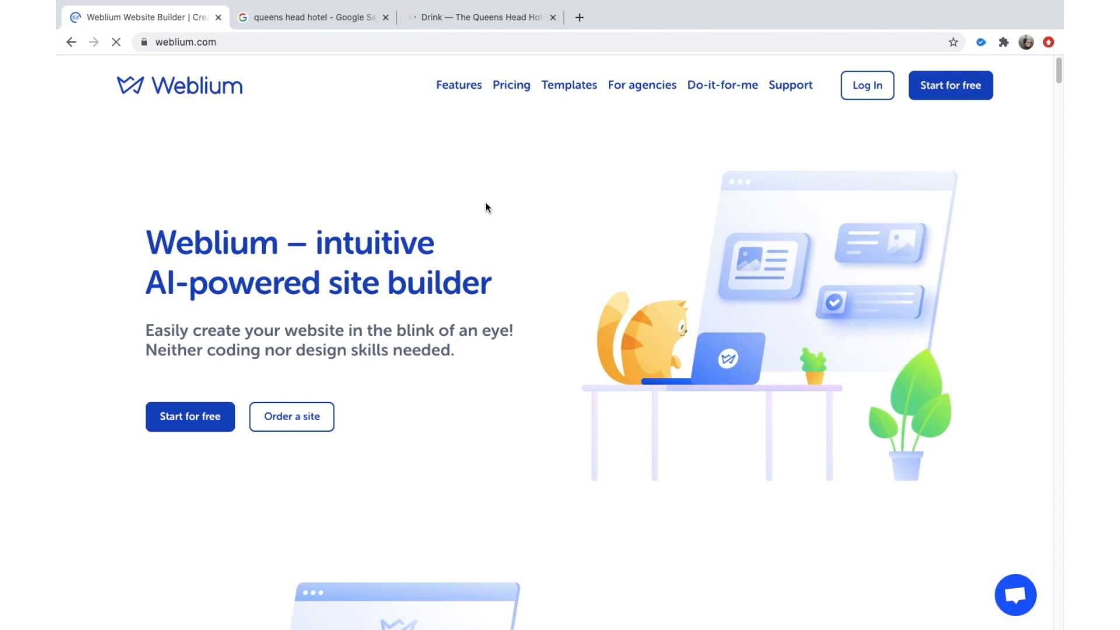
# Browse the weblium.com homepage and select the 'Go online – get more clients!' heading.
pyautogui.scroll(-4, 415, 257)
pyautogui.scroll(4, 415, 255)
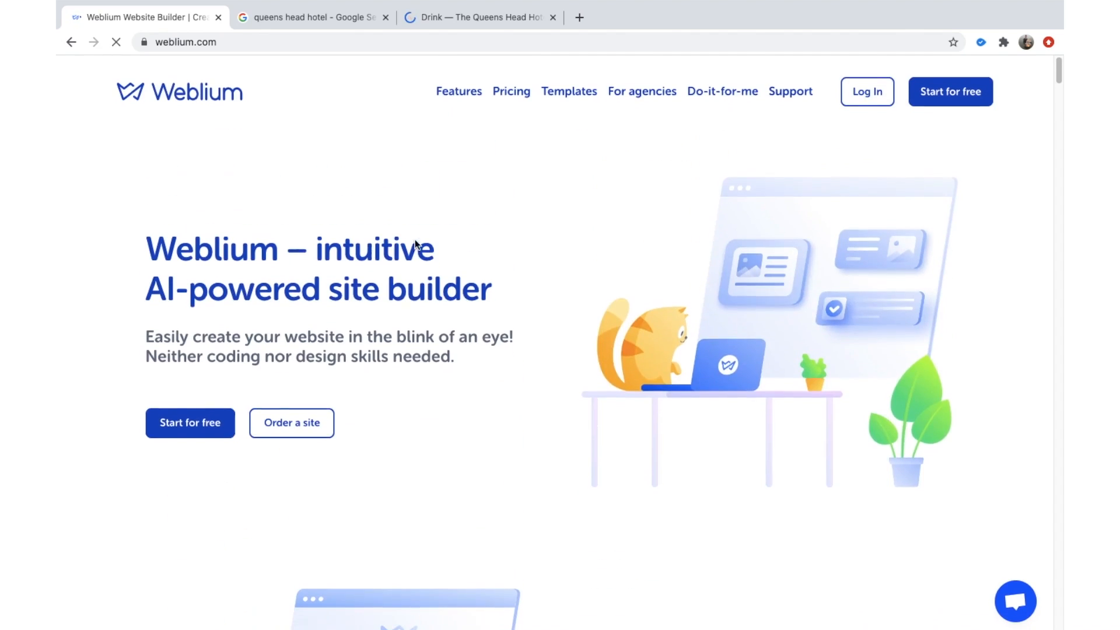
pyautogui.scroll(-3, 458, 284)
pyautogui.scroll(-4, 572, 271)
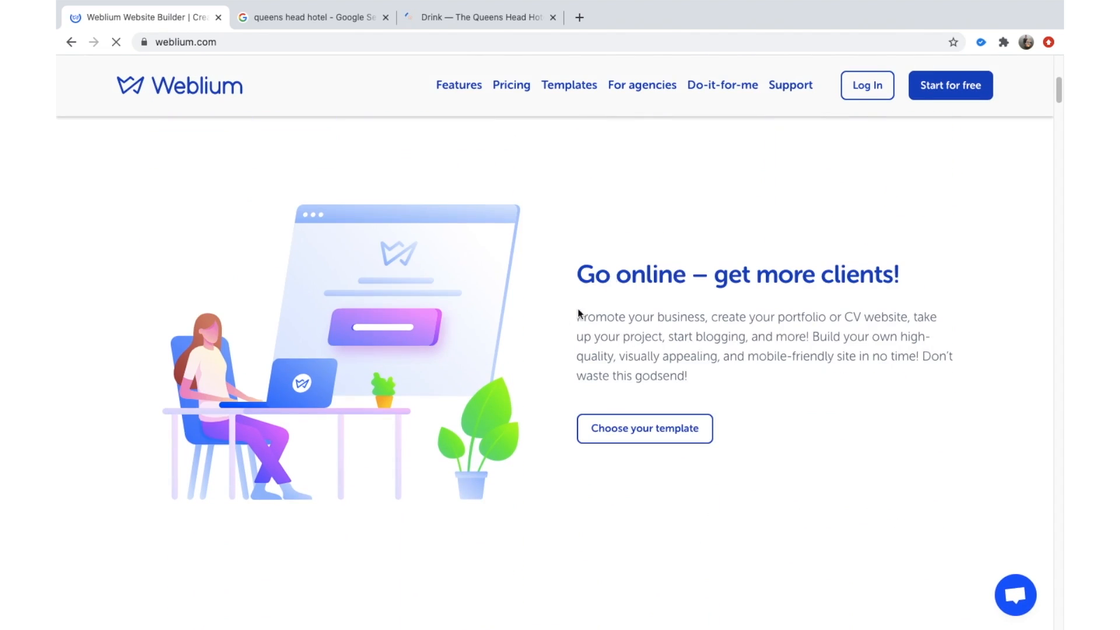
pyautogui.click(611, 272)
pyautogui.tripleClick(611, 271)
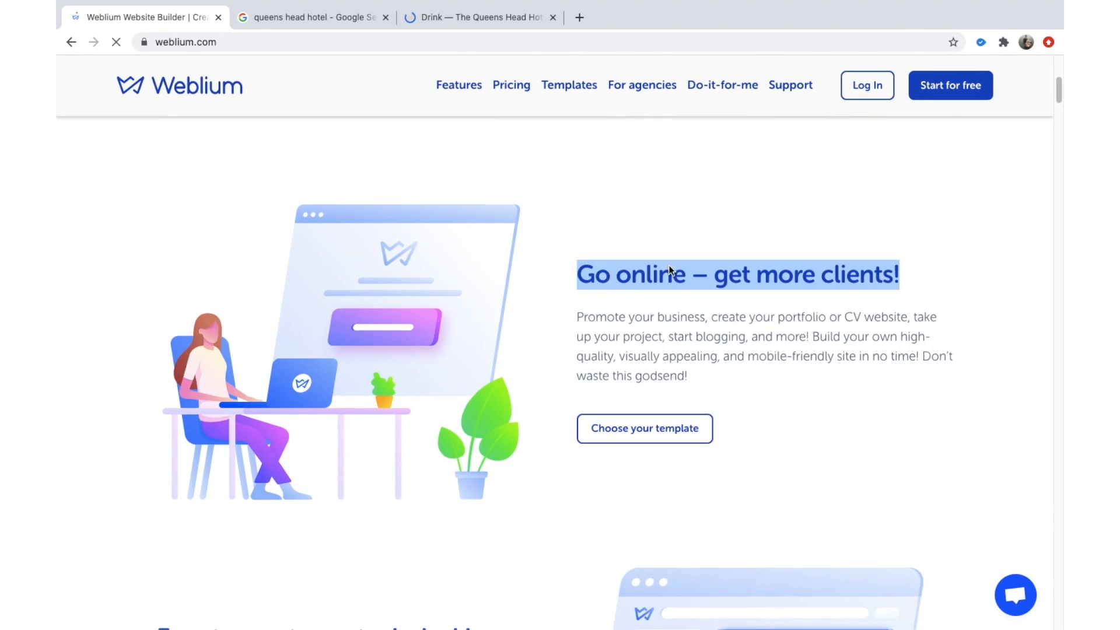
pyautogui.tripleClick(668, 264)
pyautogui.scroll(-4, 694, 257)
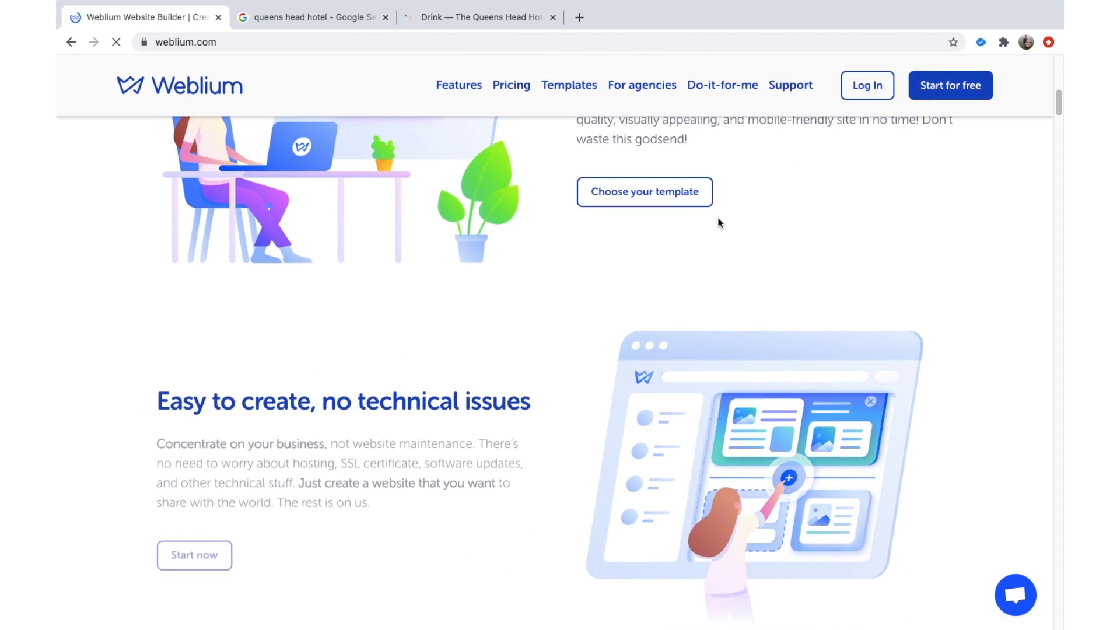
pyautogui.scroll(10, 717, 220)
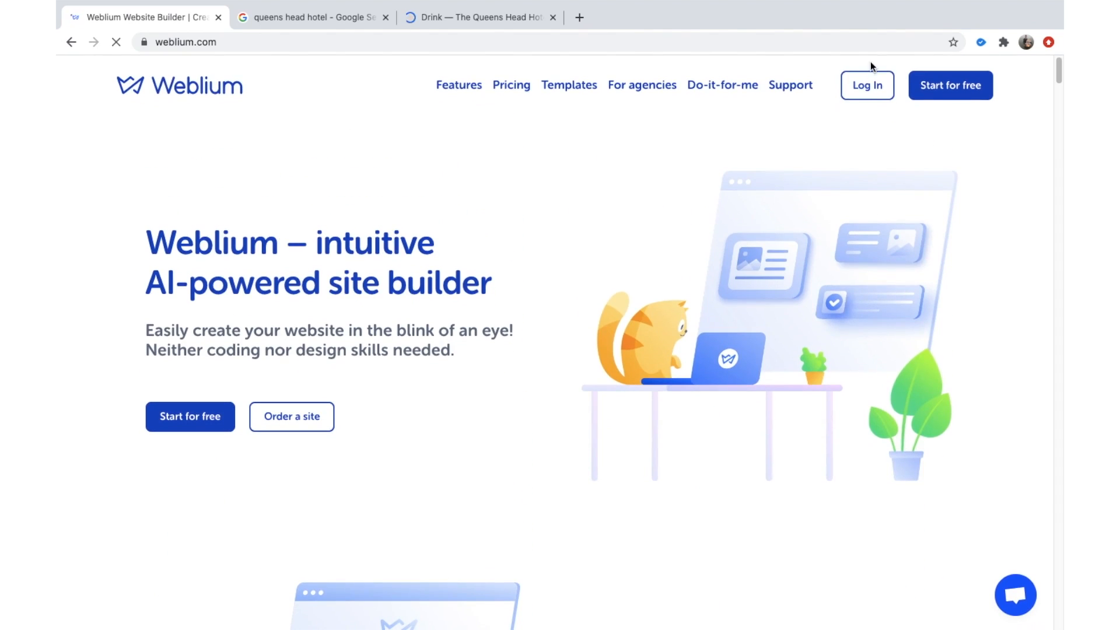
# Launch the free signup page in a new tab and keep browsing the homepage while it loads.
pyautogui.click(955, 85)
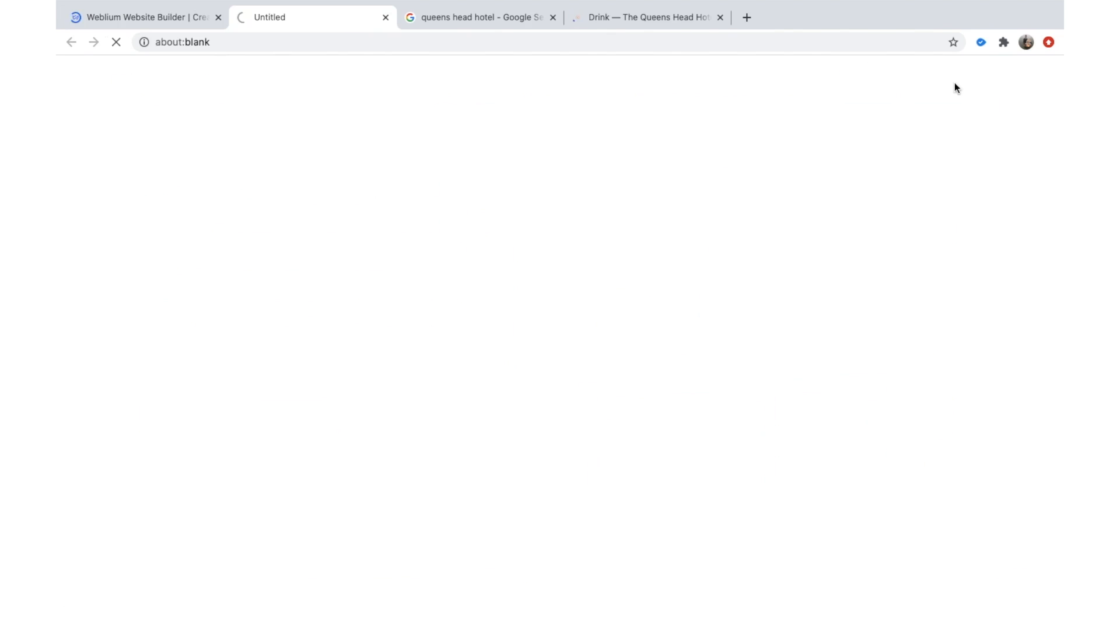
pyautogui.click(153, 23)
pyautogui.scroll(-2, 379, 309)
pyautogui.scroll(-8, 391, 279)
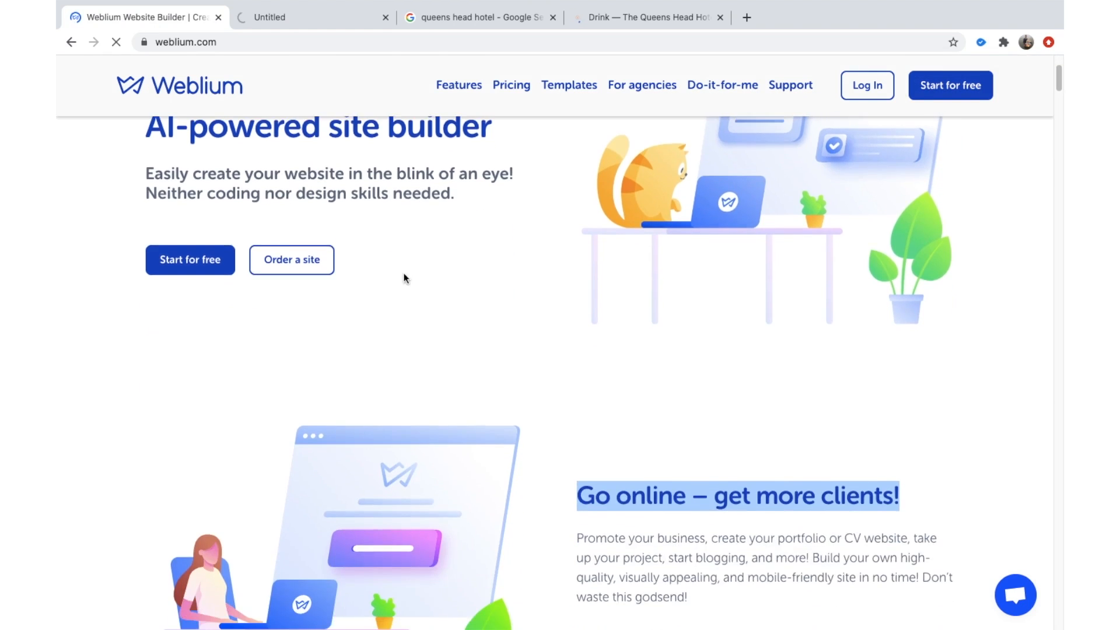
pyautogui.scroll(10, 390, 271)
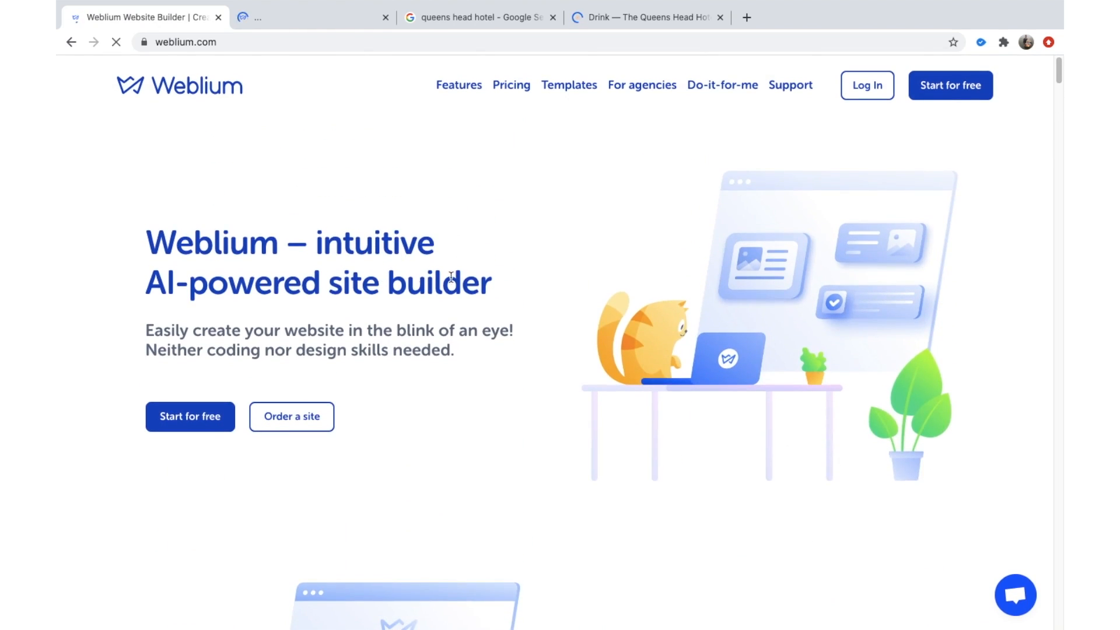
pyautogui.scroll(-9, 390, 271)
pyautogui.scroll(-3, 394, 225)
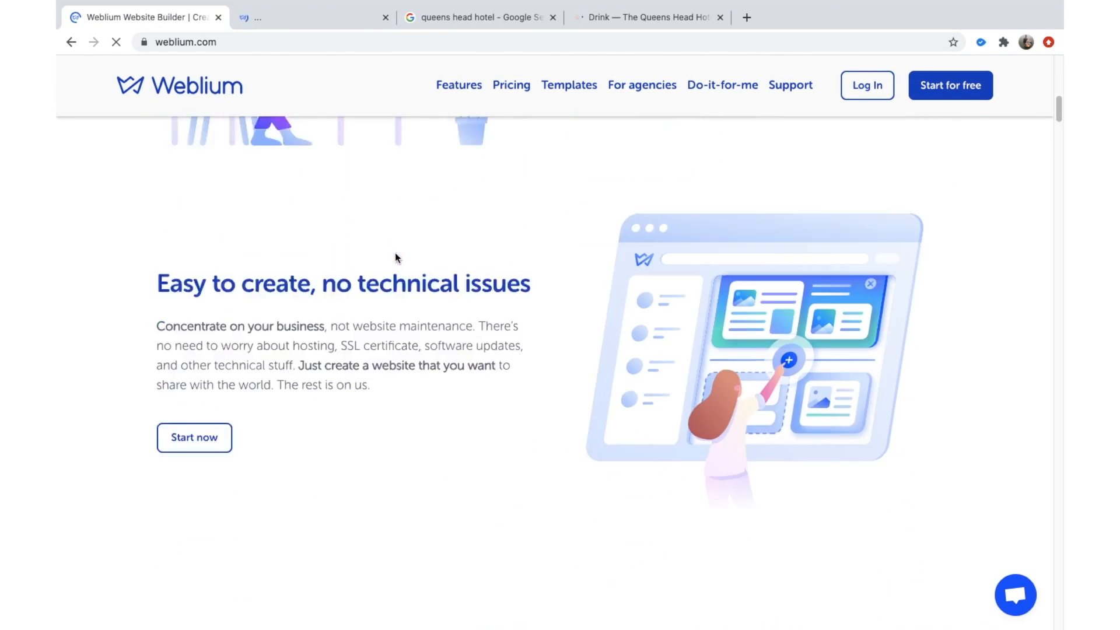
pyautogui.scroll(11, 395, 253)
pyautogui.click(317, 20)
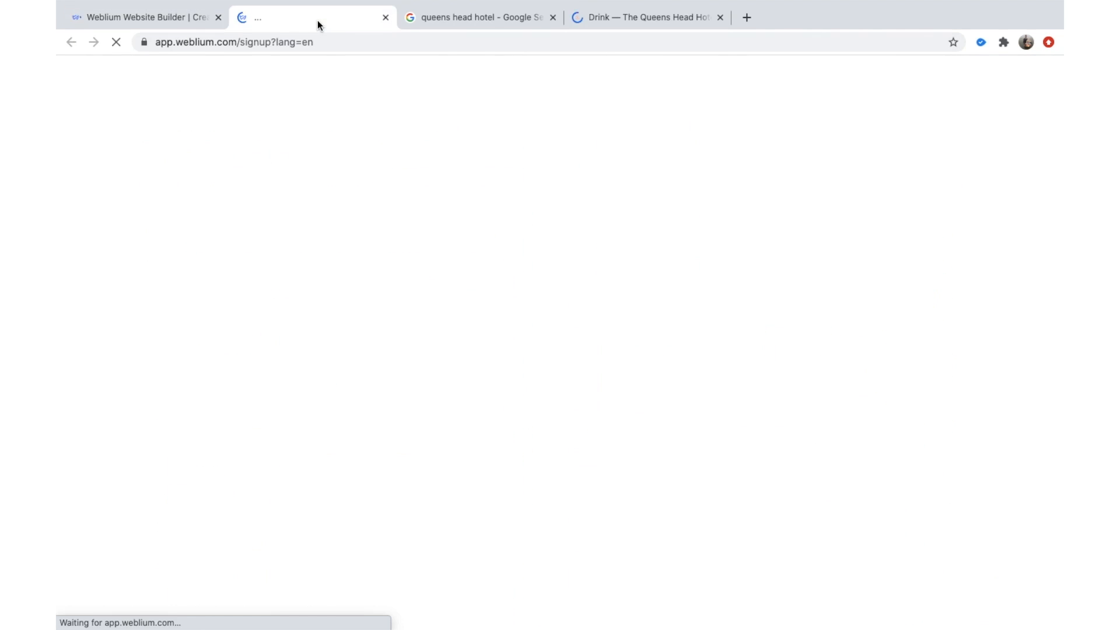
pyautogui.click(175, 19)
pyautogui.scroll(-15, 348, 260)
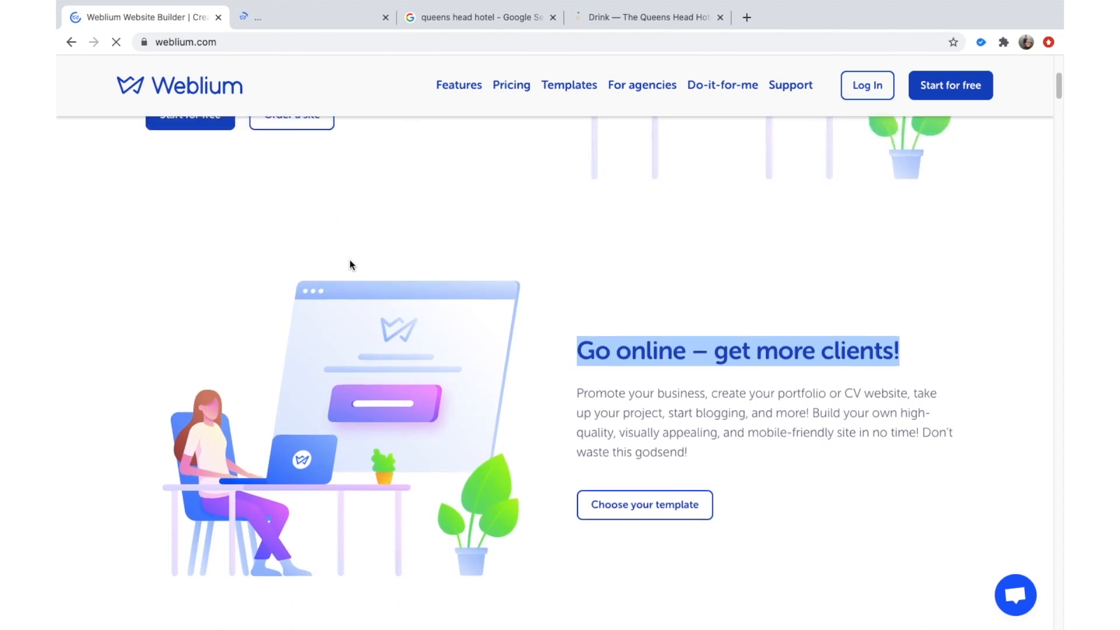
# Close the 'Drink — The Queens Head' page and go back to the Weblium site.
pyautogui.scroll(-8, 358, 282)
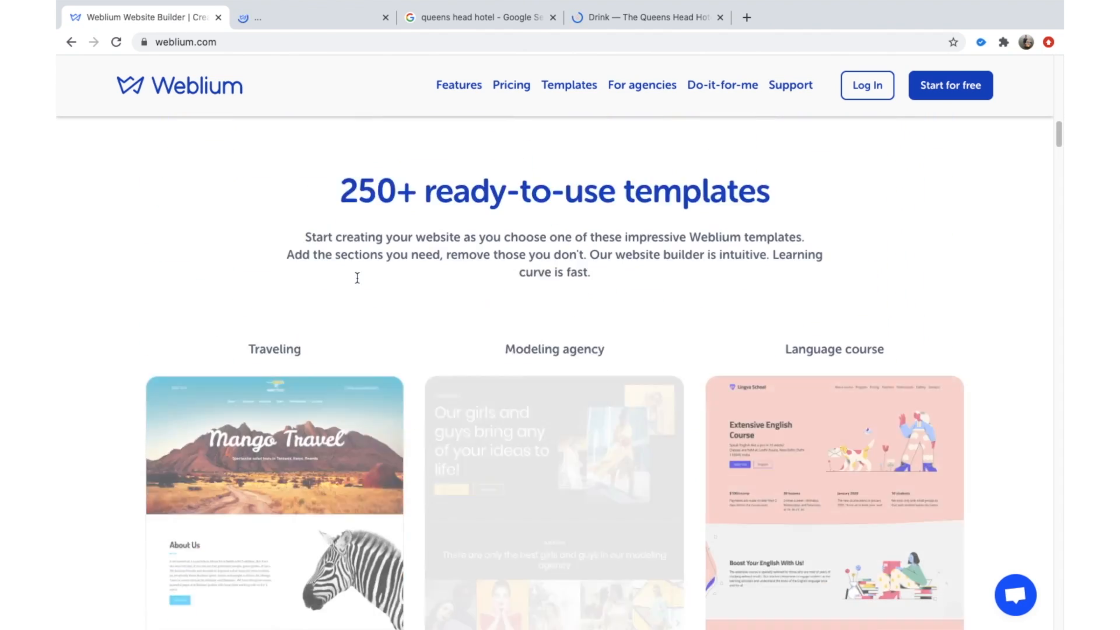
pyautogui.scroll(-5, 448, 374)
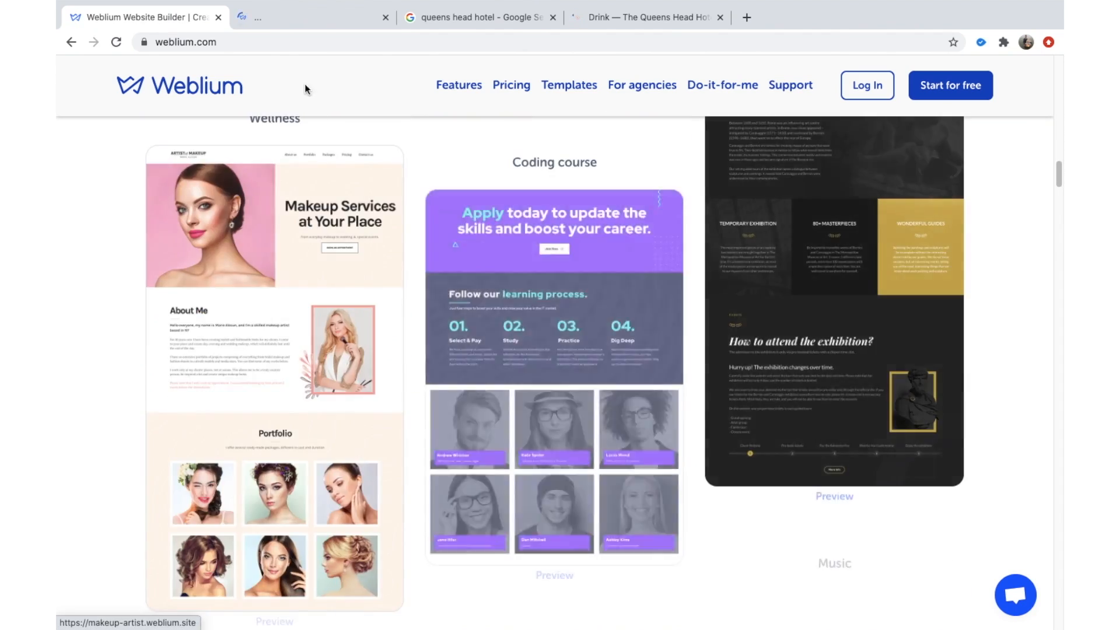
pyautogui.click(289, 11)
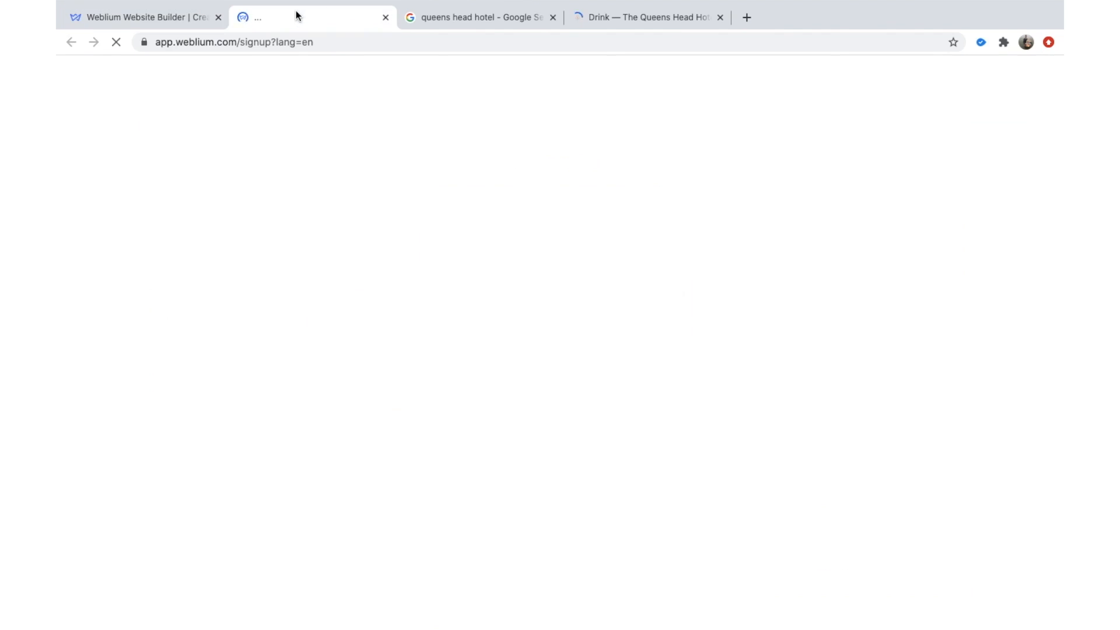
pyautogui.click(720, 17)
pyautogui.click(164, 18)
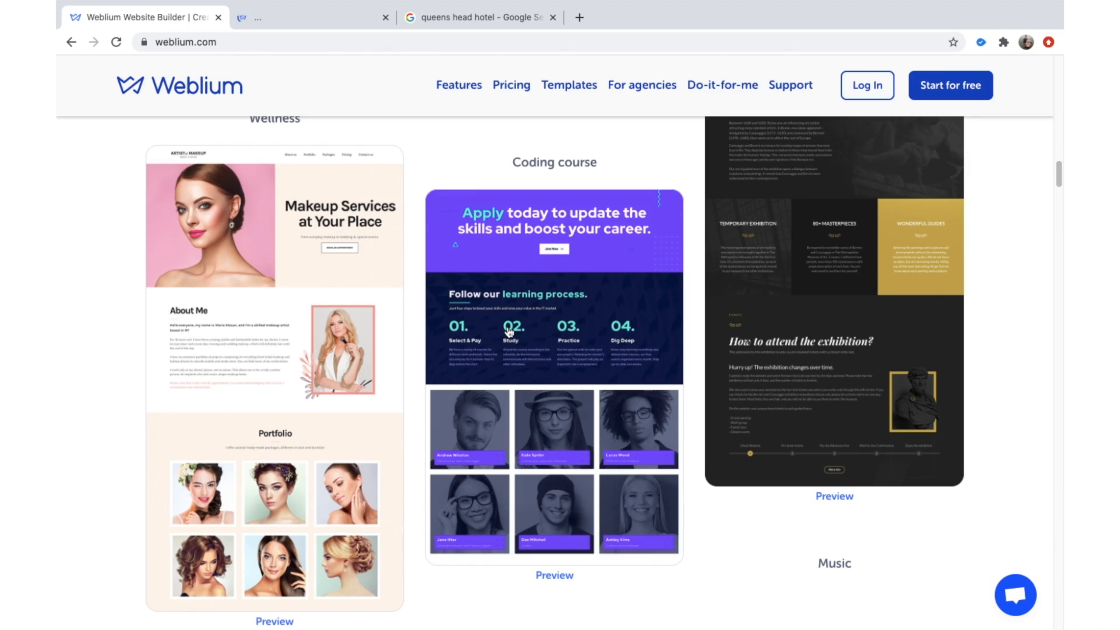
pyautogui.scroll(-6, 523, 252)
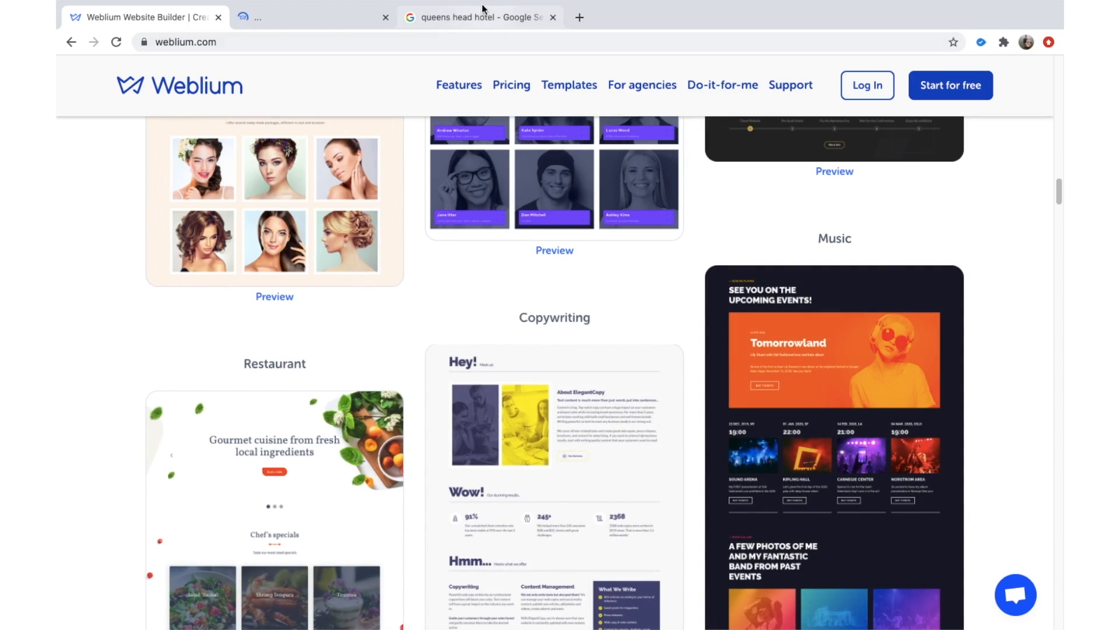
# Glance at the queens head hotel image results, then reload the stalled signup page.
pyautogui.click(335, 21)
pyautogui.click(467, 20)
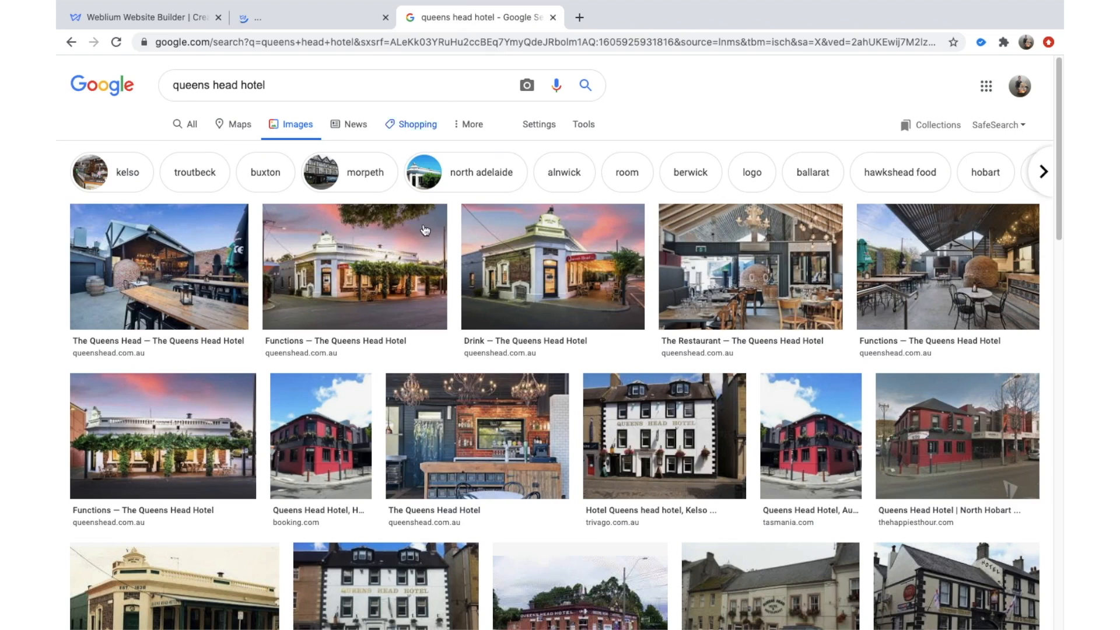
pyautogui.click(317, 23)
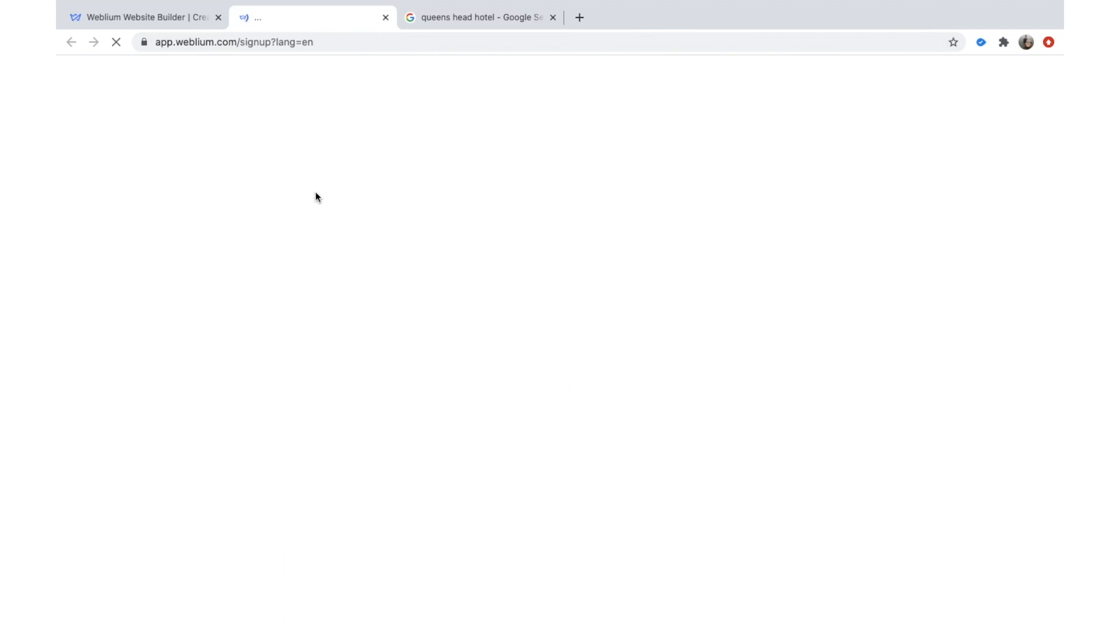
pyautogui.click(170, 21)
pyautogui.scroll(-2, 335, 229)
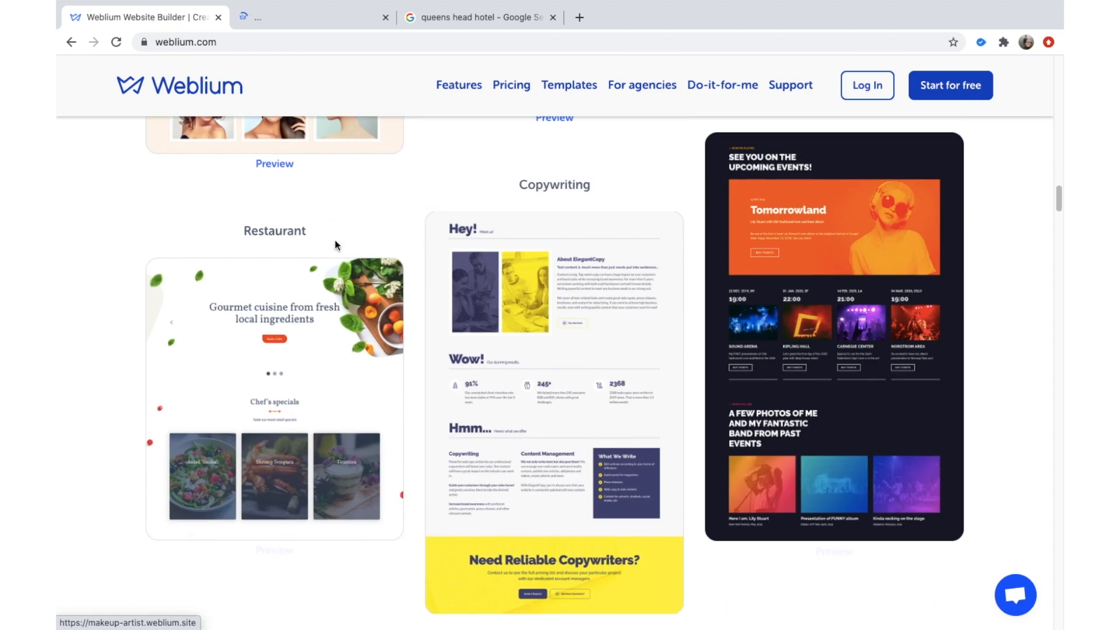
pyautogui.scroll(-1, 444, 365)
pyautogui.scroll(9, 408, 204)
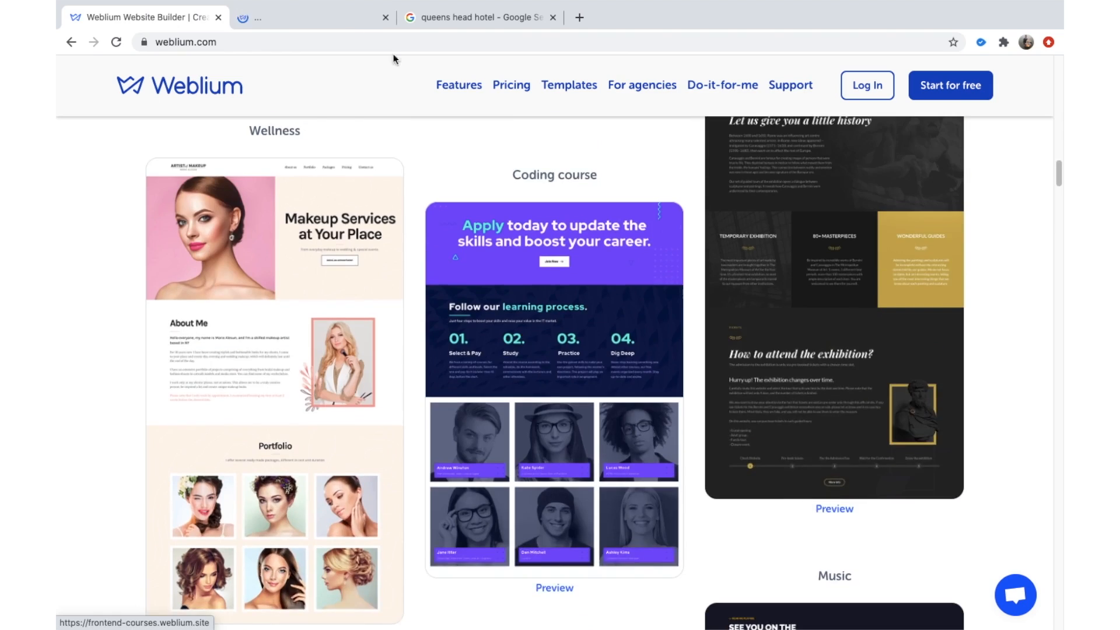
pyautogui.click(336, 26)
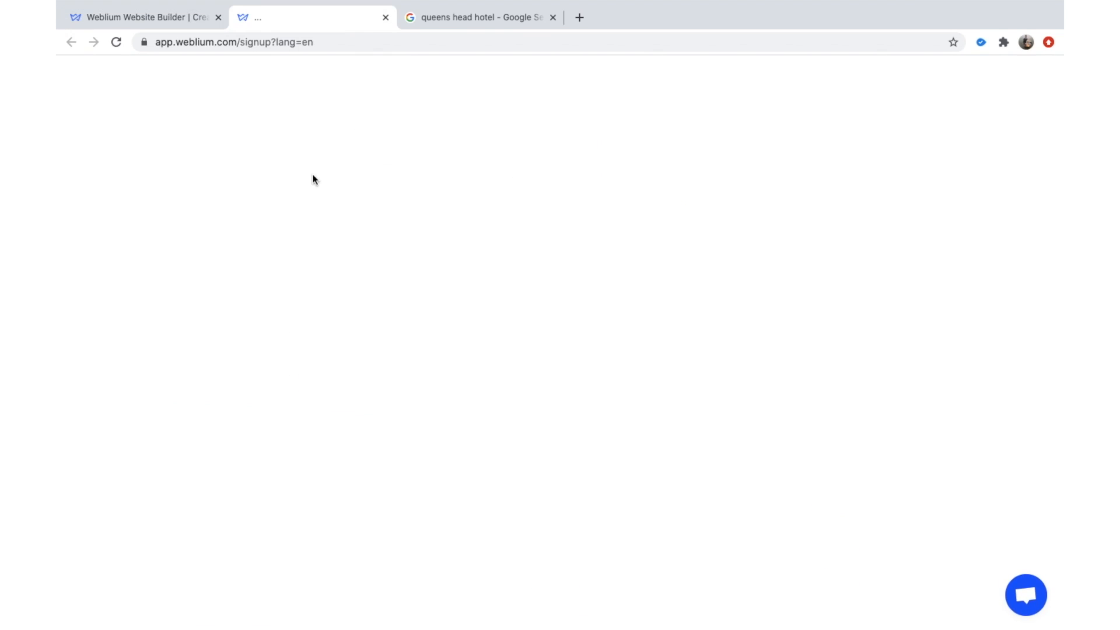
pyautogui.click(115, 43)
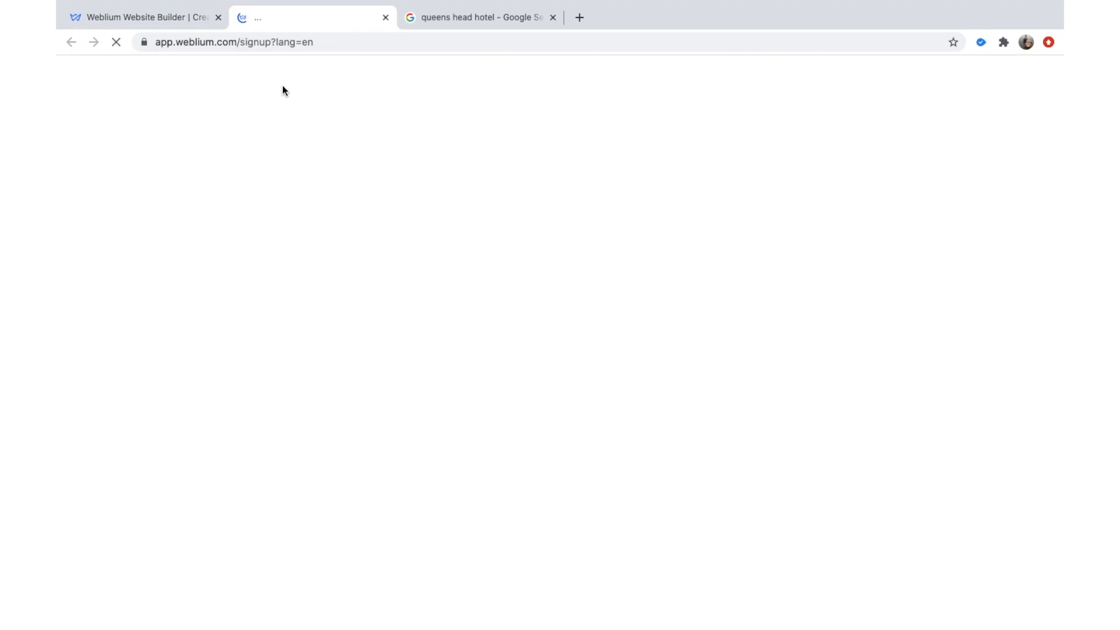
# Retry 'Start for free', discard the duplicate signup page, and start loading the Weblium login page.
pyautogui.click(184, 17)
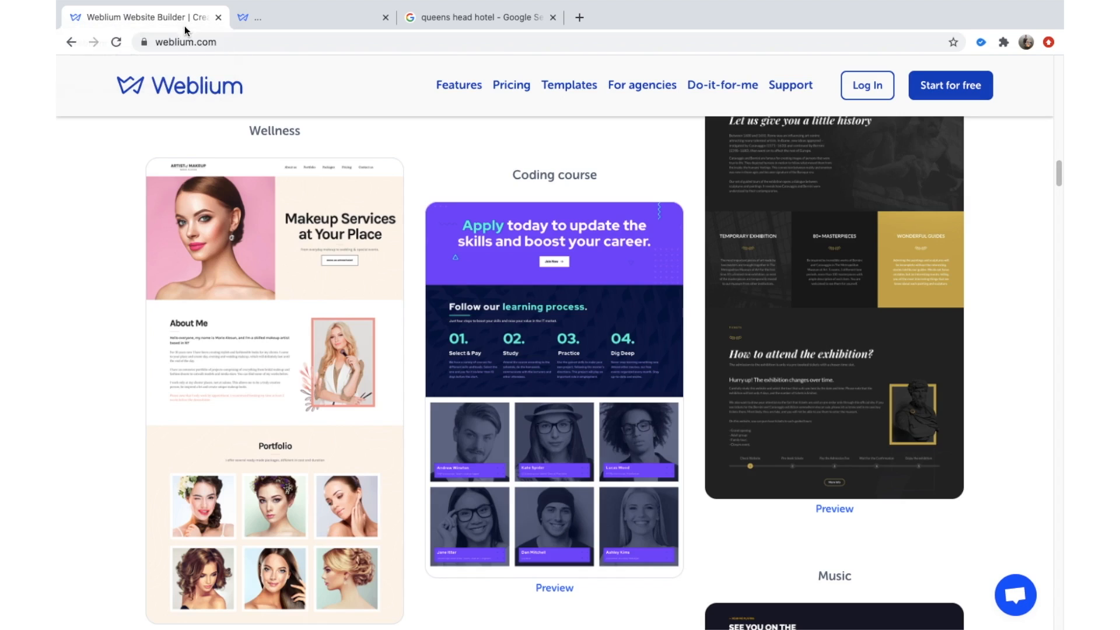
pyautogui.scroll(8, 439, 183)
pyautogui.click(985, 87)
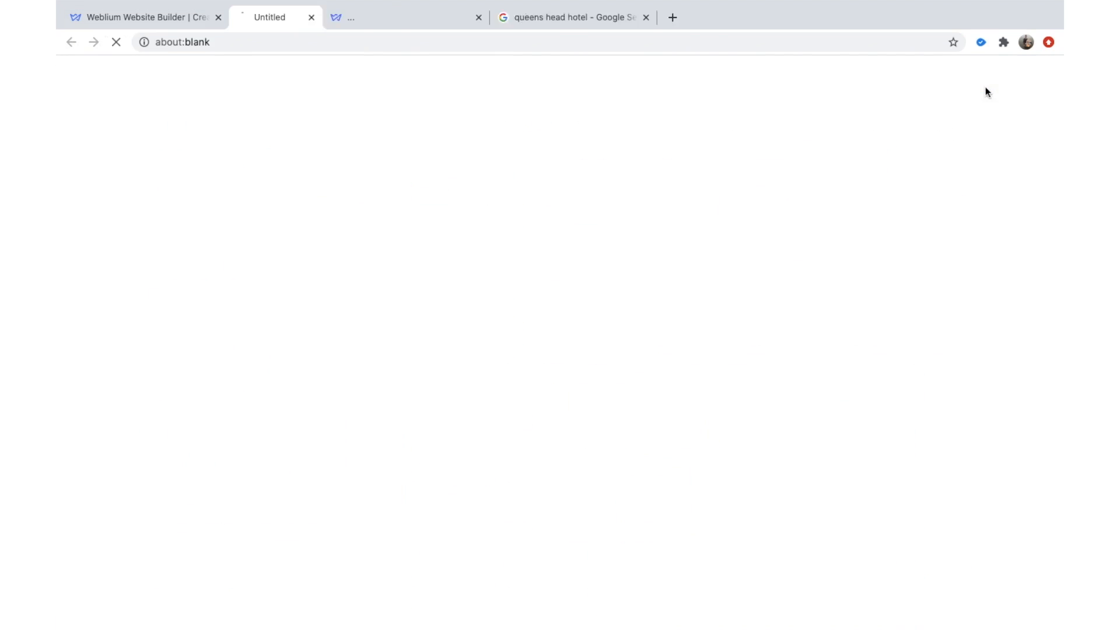
pyautogui.click(551, 17)
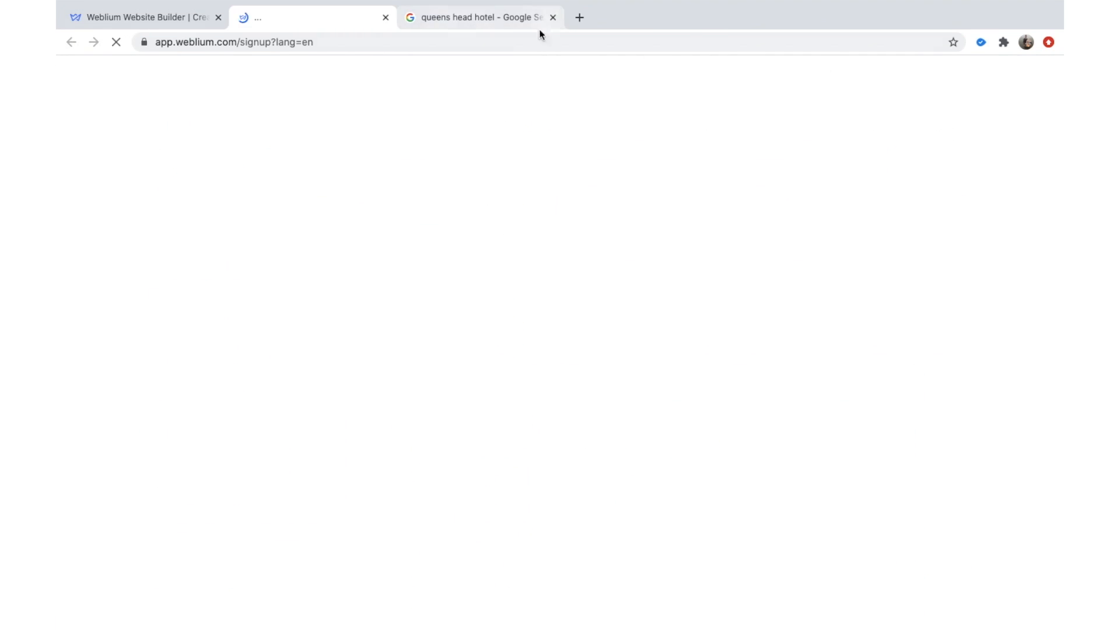
pyautogui.click(181, 19)
pyautogui.click(886, 96)
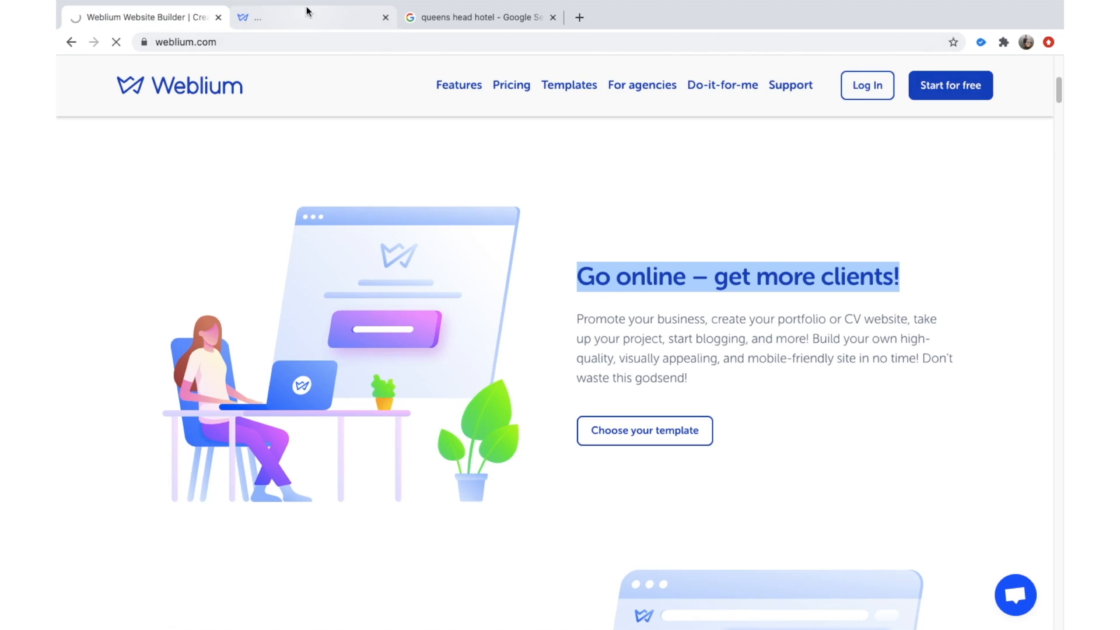
pyautogui.click(368, 14)
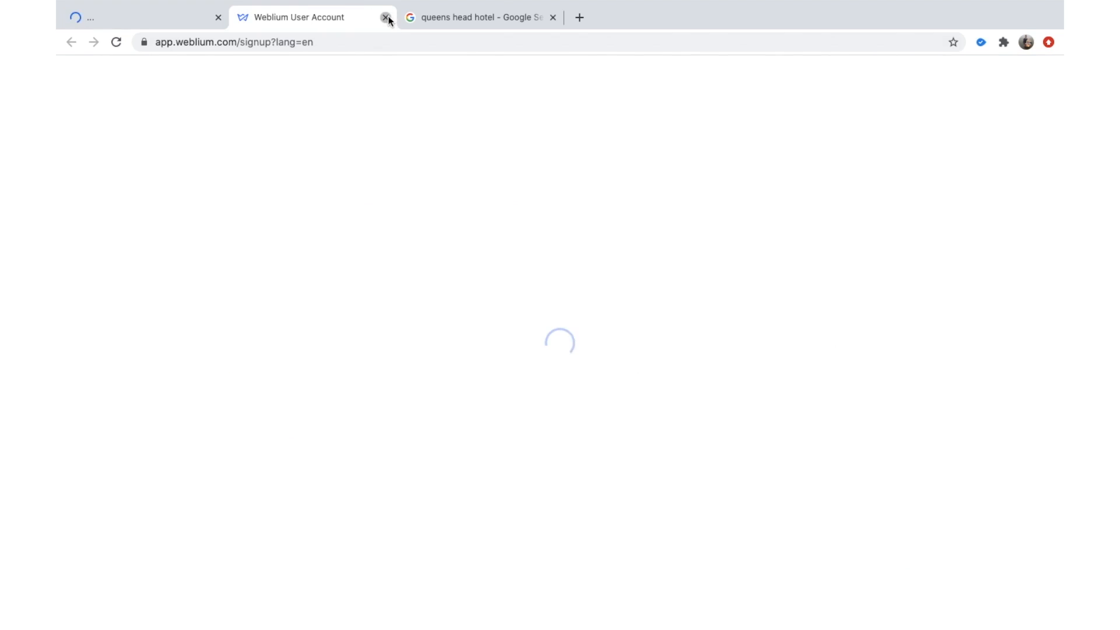
# Close the signup page and, once app.weblium.com/login loads, choose 'Log in with Google'.
pyautogui.click(386, 17)
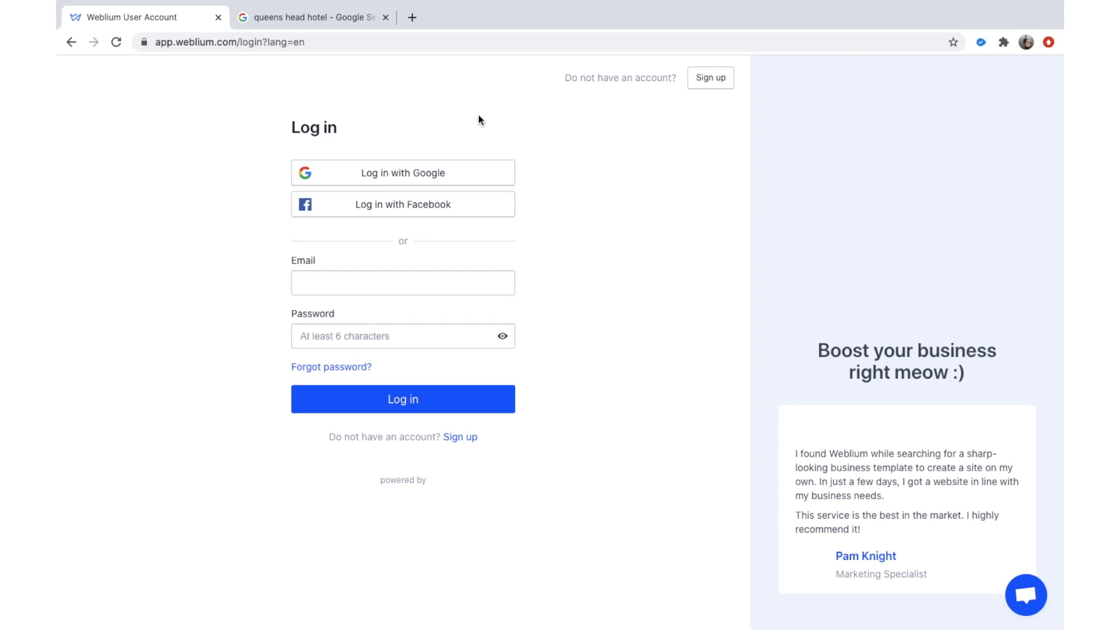
pyautogui.click(451, 170)
# Wait for Google's Choose an account list to load, then pick the business account.
pyautogui.click(175, 17)
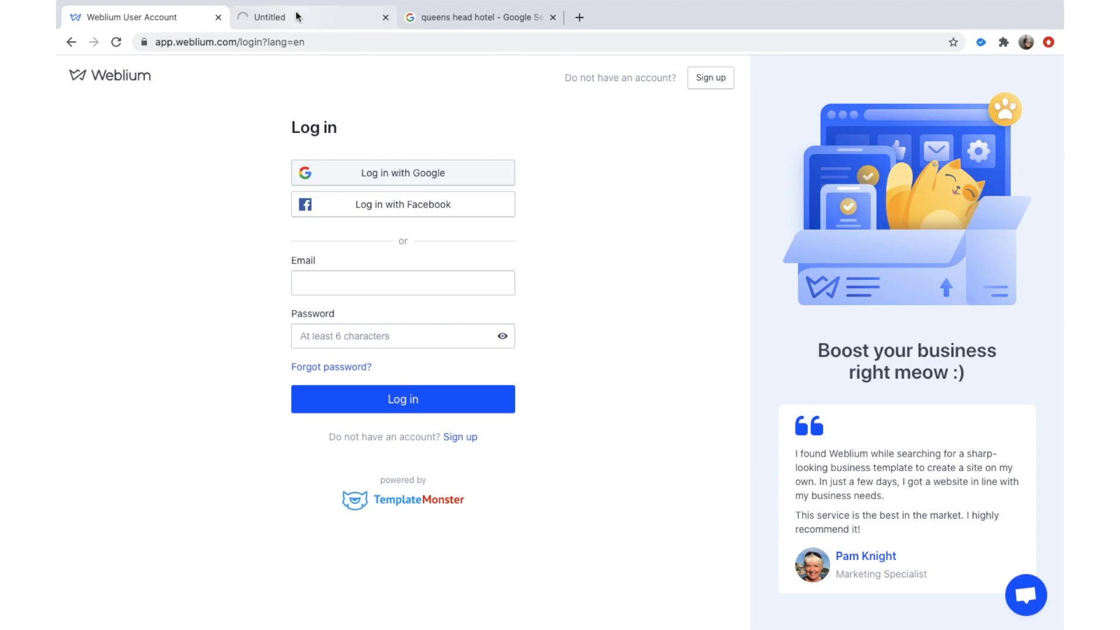
pyautogui.click(296, 13)
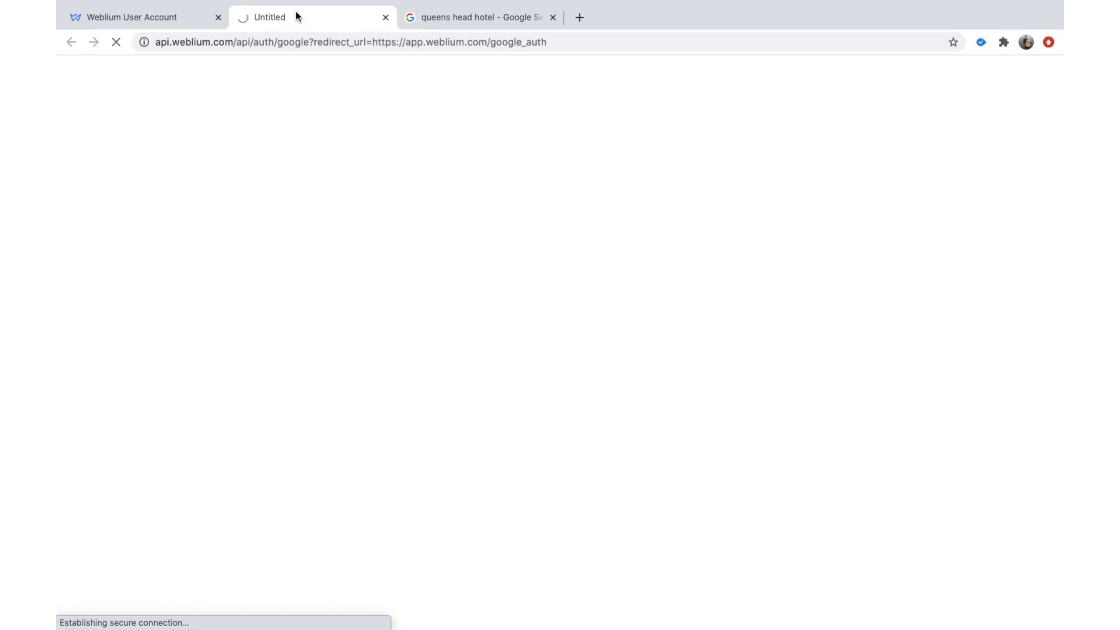
pyautogui.click(187, 19)
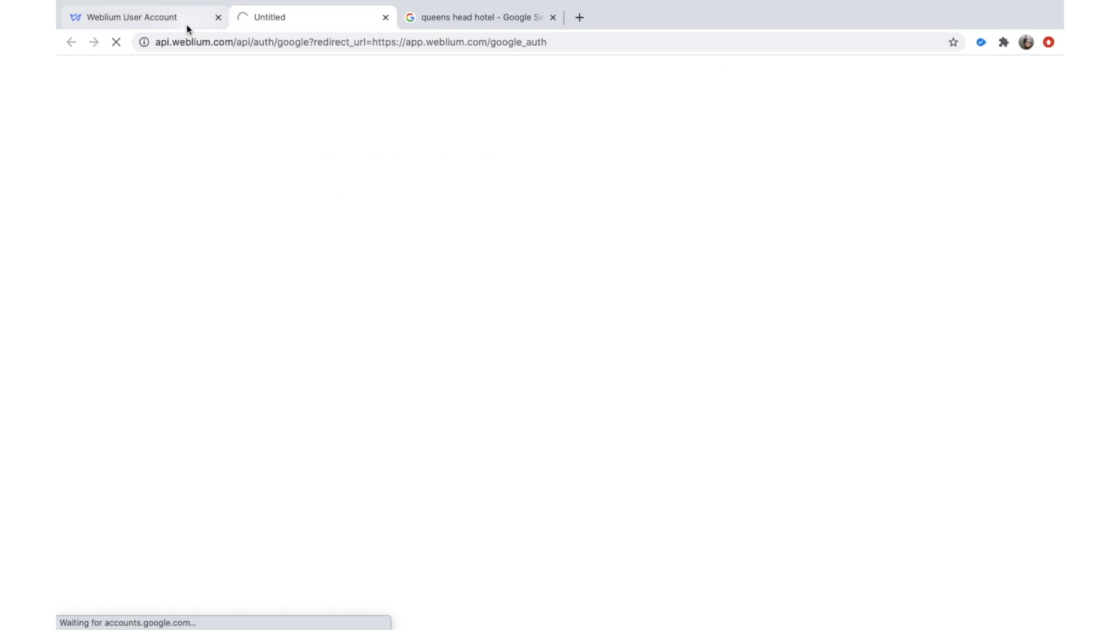
pyautogui.click(301, 17)
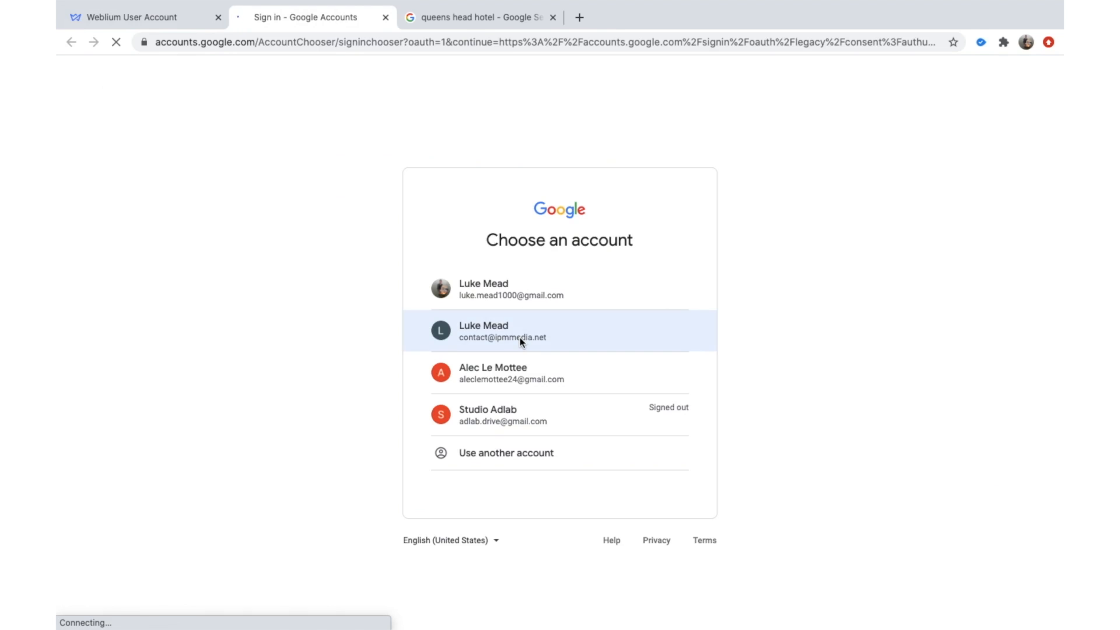
pyautogui.moveTo(173, 9)
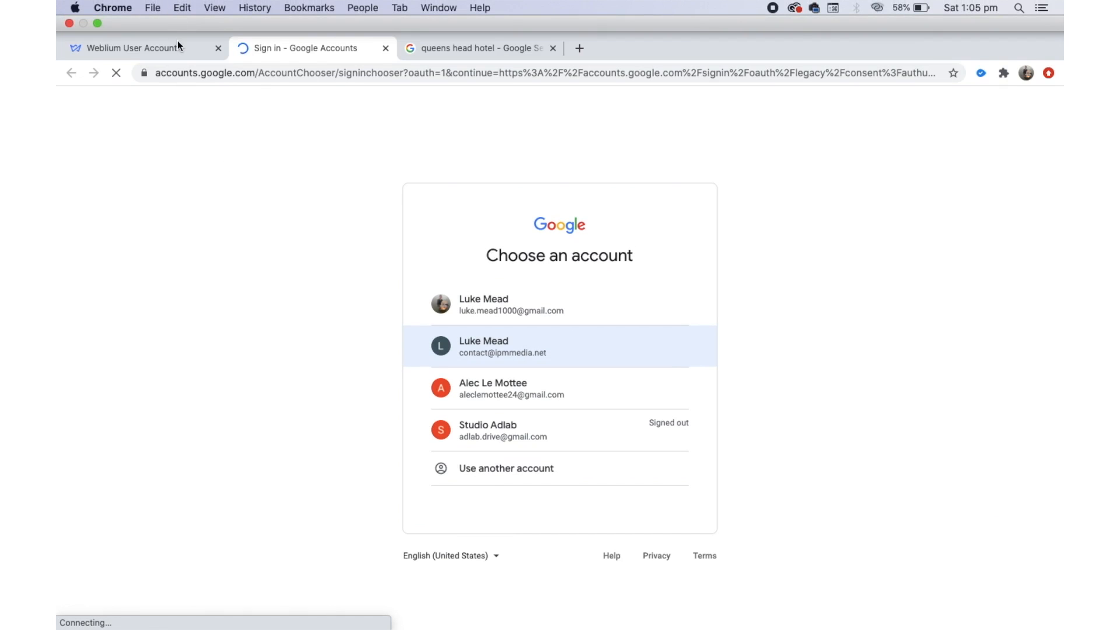
pyautogui.click(180, 45)
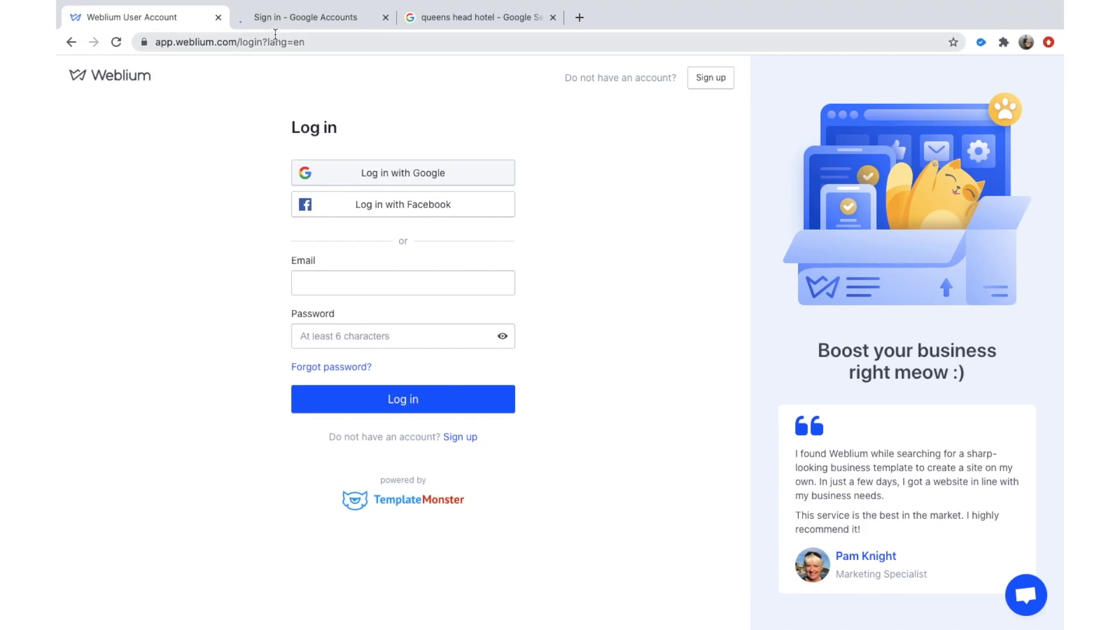
pyautogui.click(282, 17)
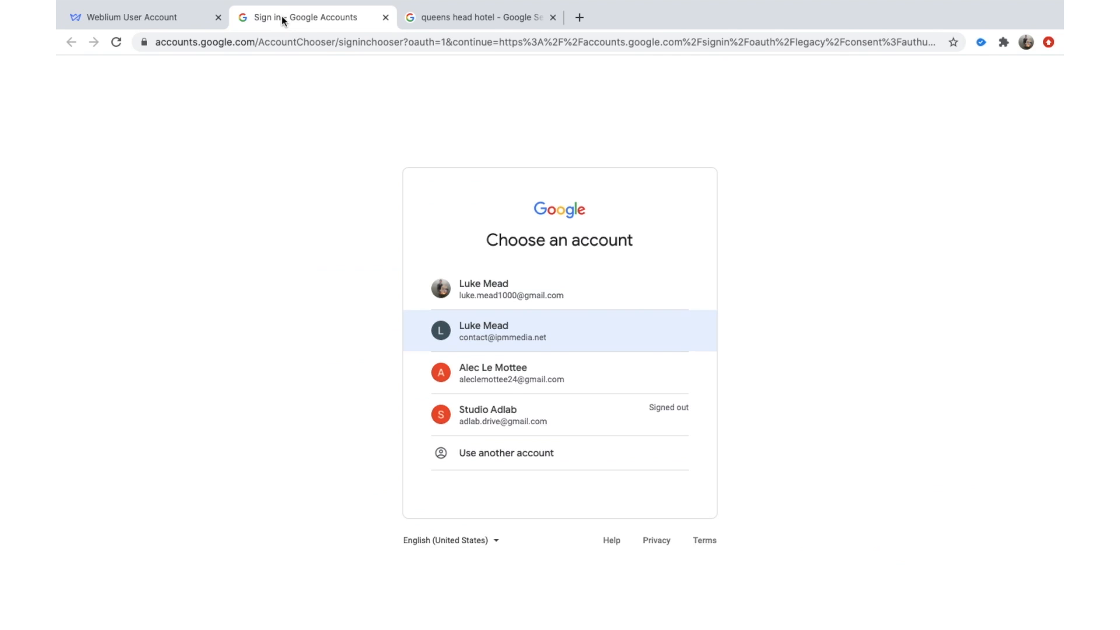
pyautogui.click(493, 327)
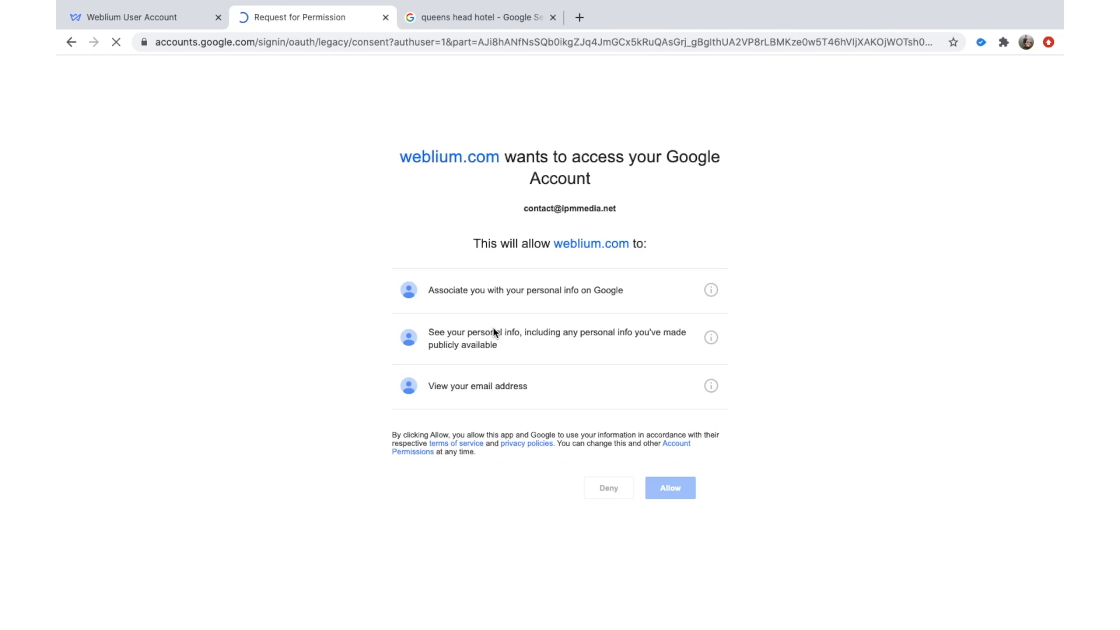
# Allow weblium.com access to the Google account and reload the app.weblium.com home address.
pyautogui.click(668, 486)
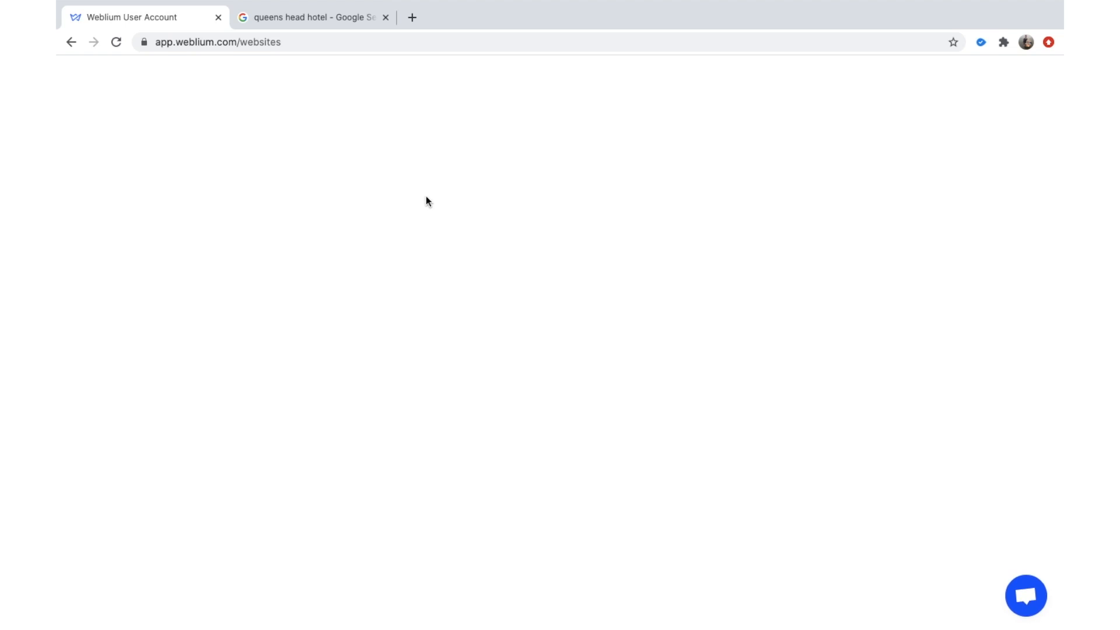
pyautogui.click(117, 42)
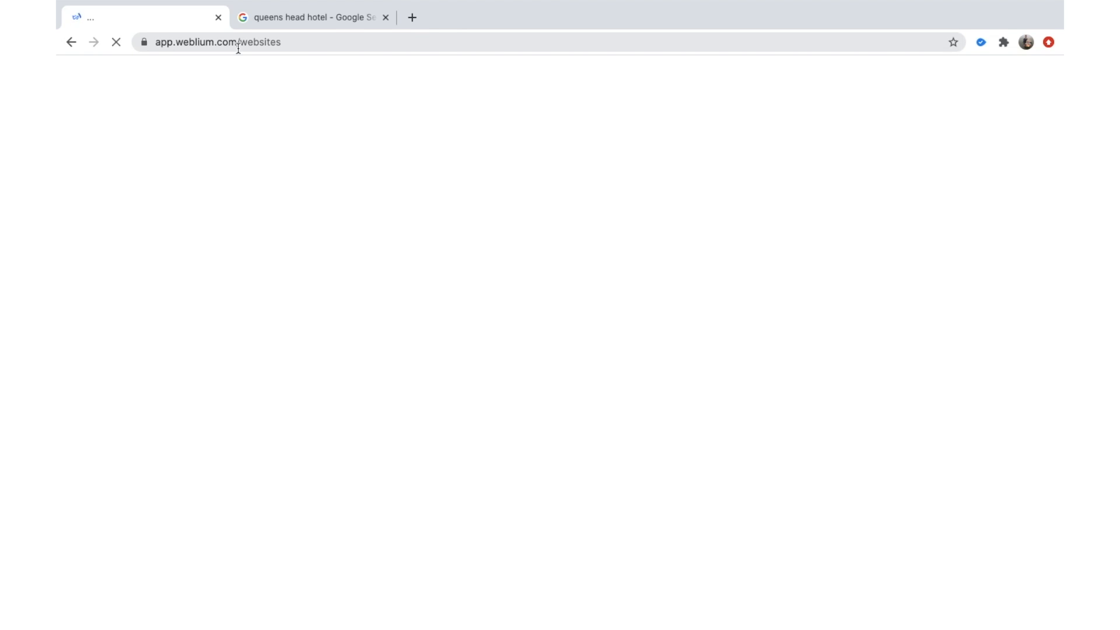
pyautogui.moveTo(238, 49); pyautogui.dragTo(332, 36)
pyautogui.press('BackSpace')
pyautogui.press('Return')
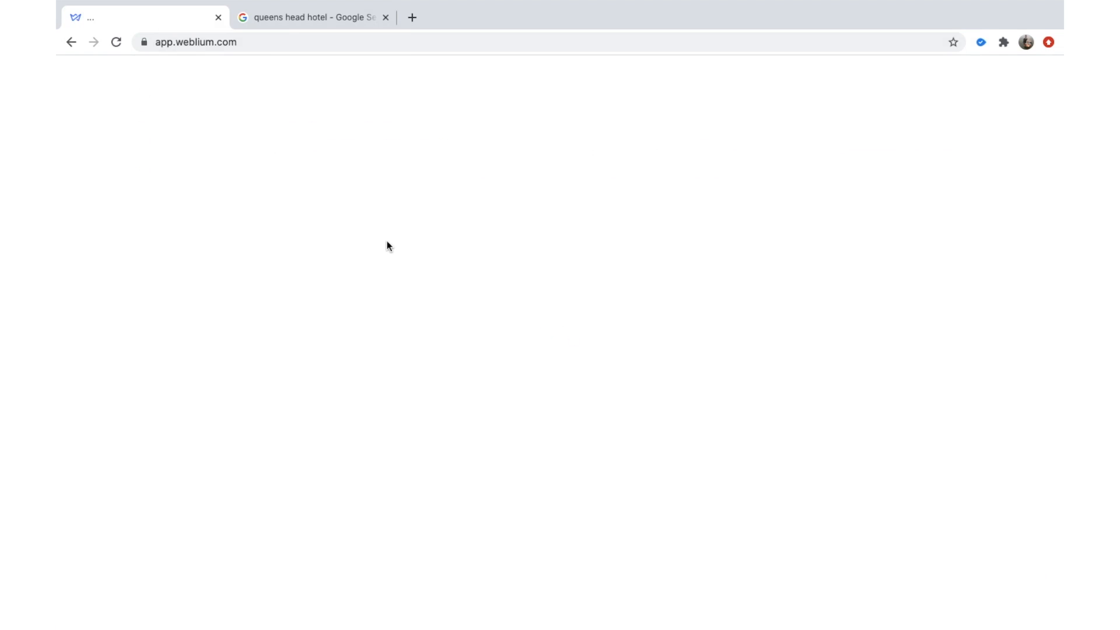
pyautogui.click(272, 47)
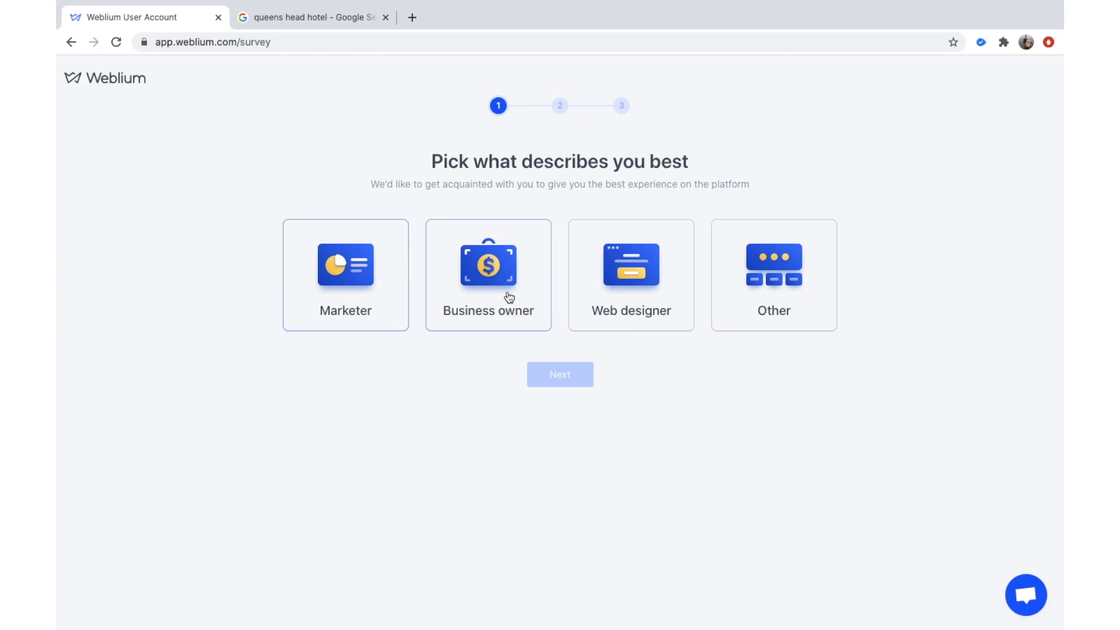
# Answer the survey: Marketer, building websites professionally, for clients through an agency.
pyautogui.click(332, 306)
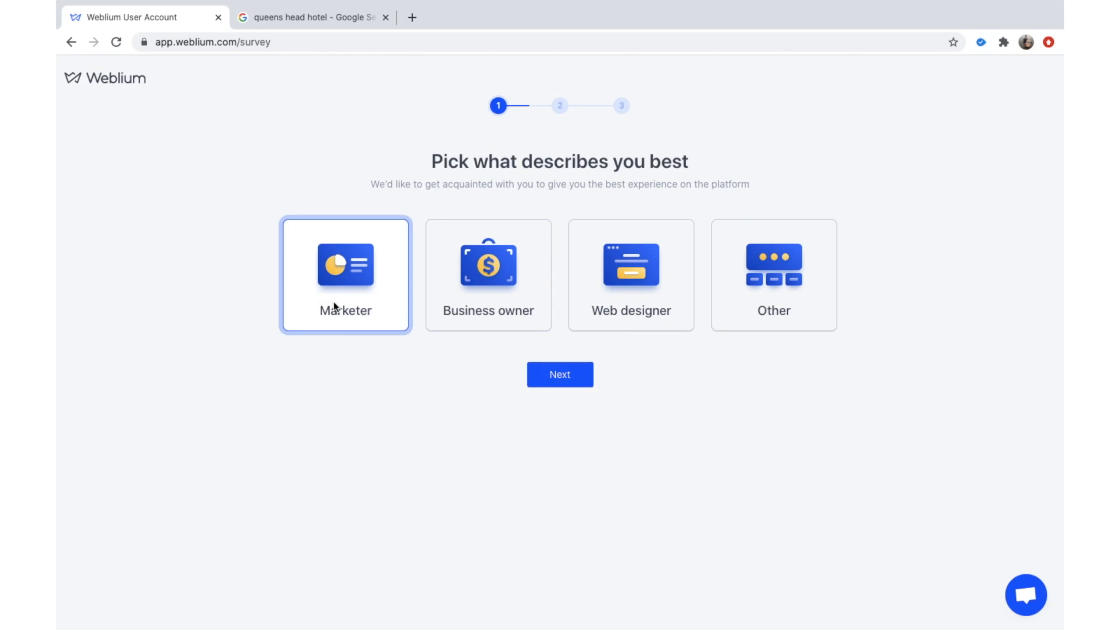
pyautogui.click(549, 383)
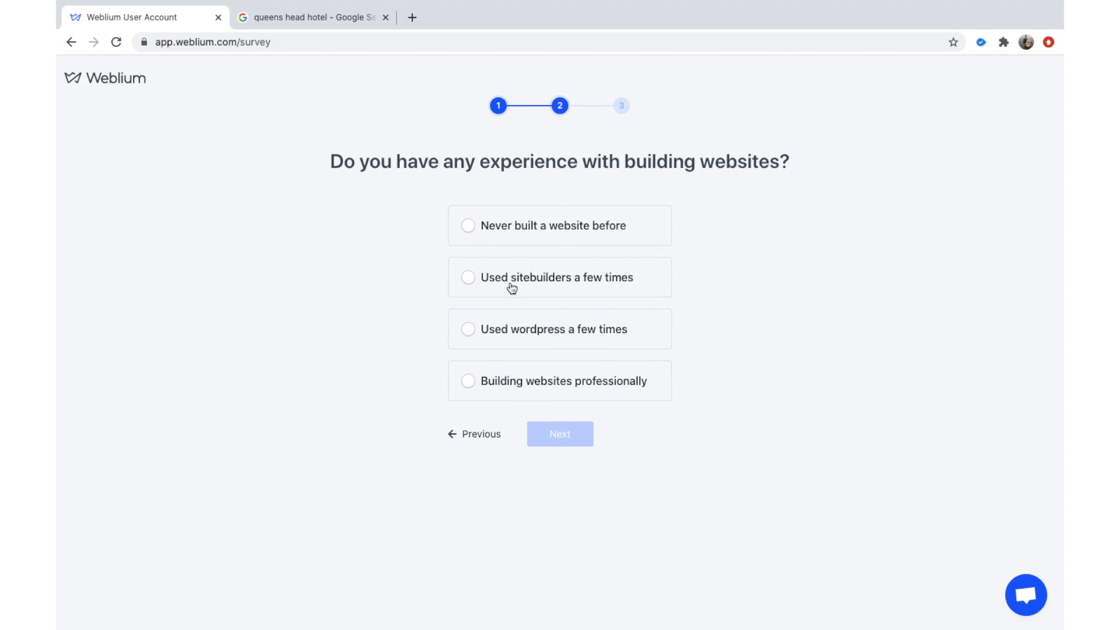
pyautogui.click(505, 382)
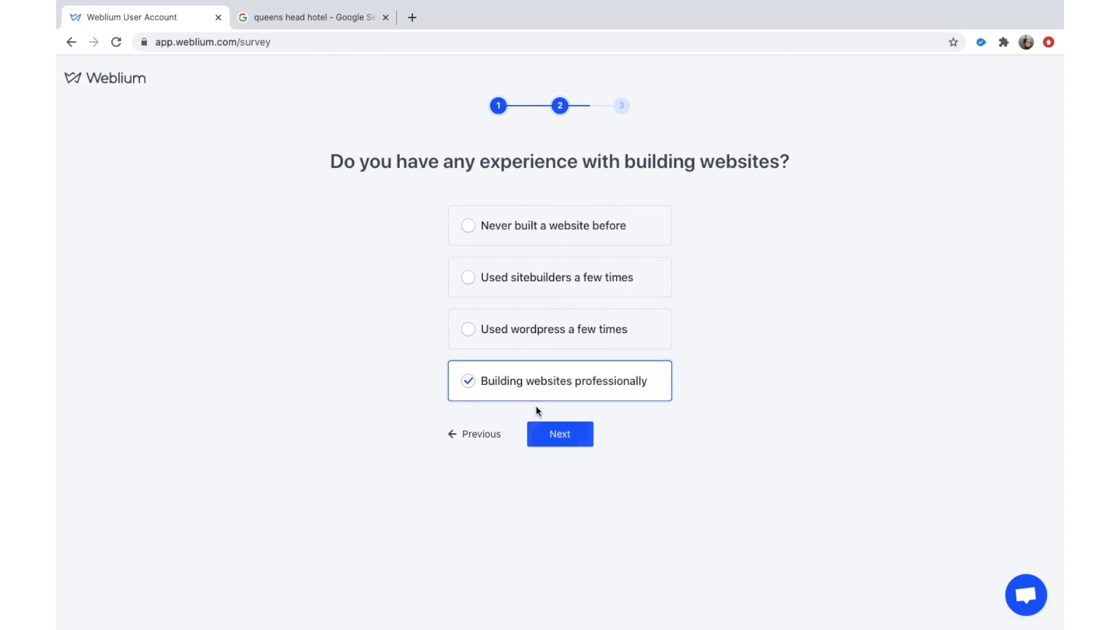
pyautogui.click(547, 435)
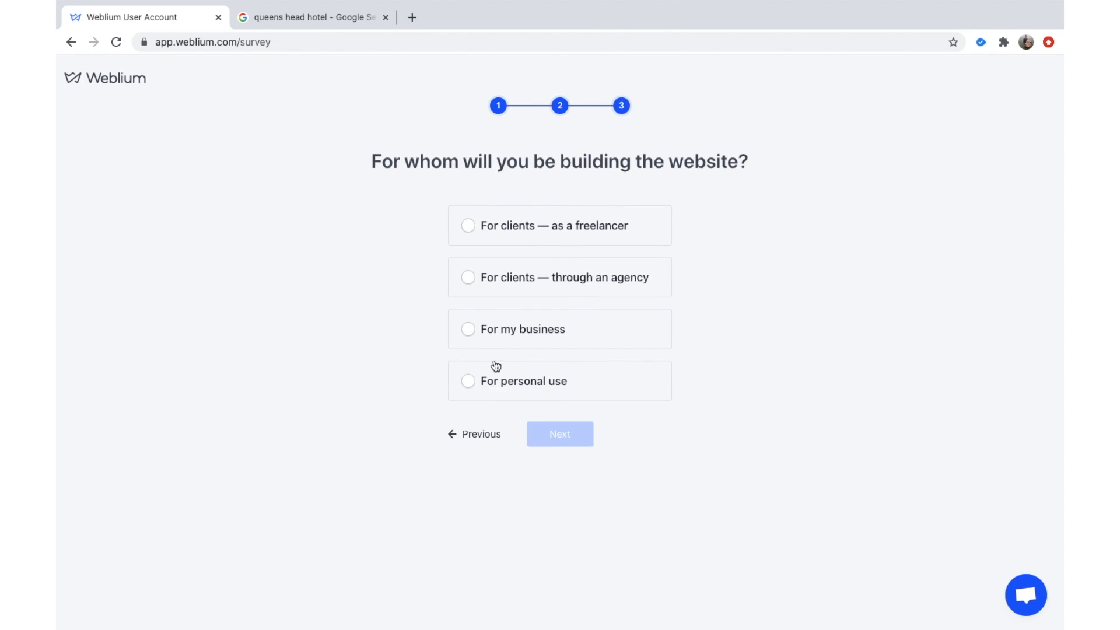
pyautogui.click(494, 279)
pyautogui.click(567, 433)
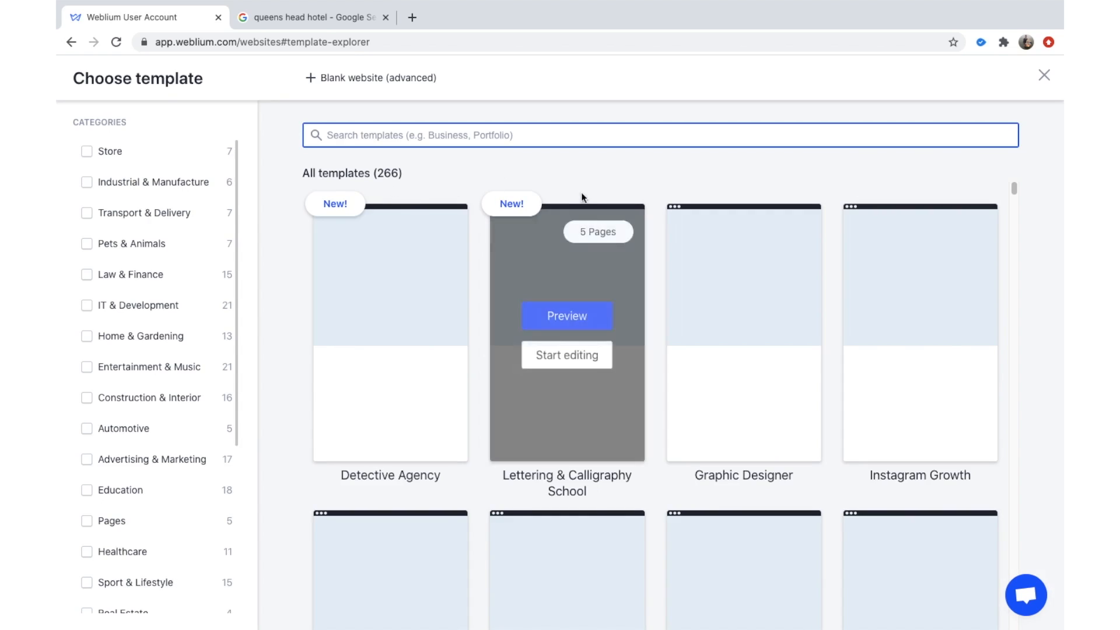
# Open queenshead.com.au from Google's All results, then return to Weblium's template chooser.
pyautogui.click(327, 16)
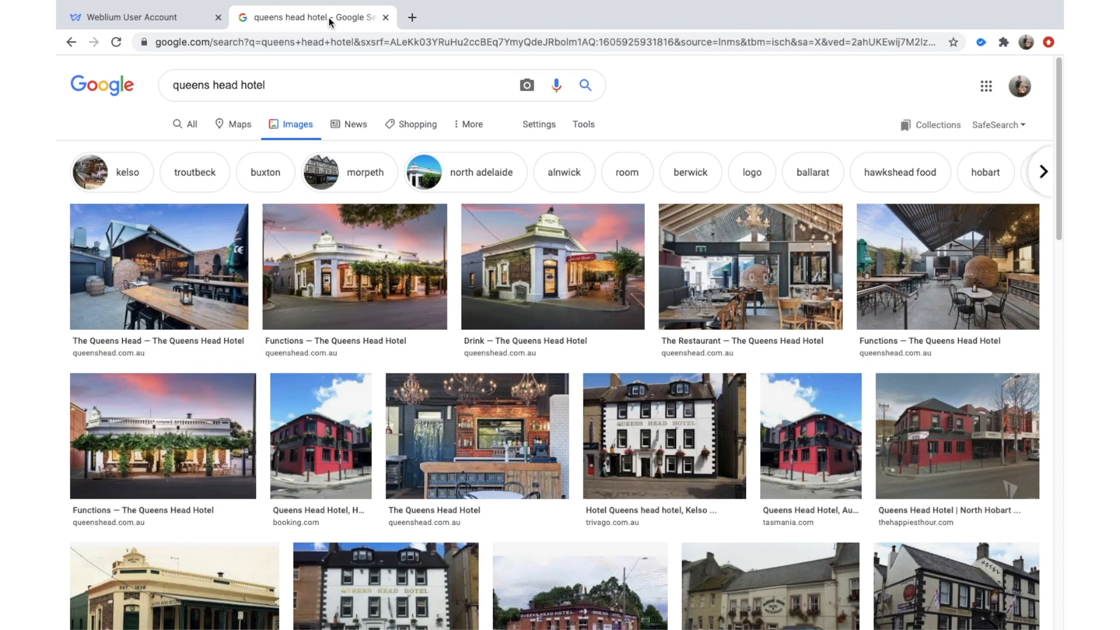
pyautogui.click(193, 131)
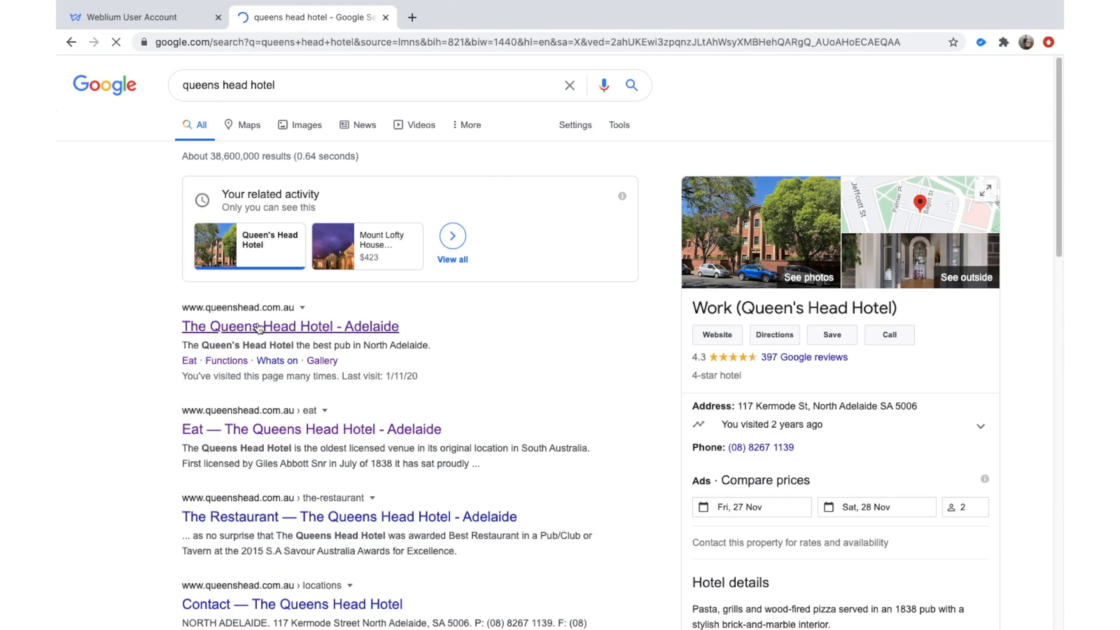
pyautogui.click(259, 328)
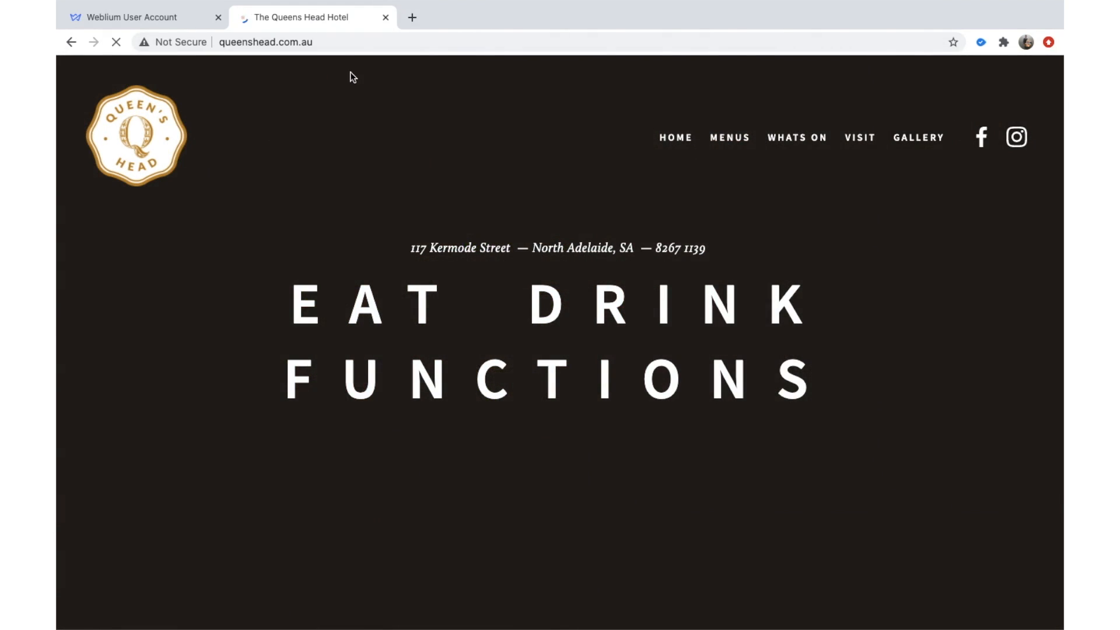
pyautogui.click(140, 17)
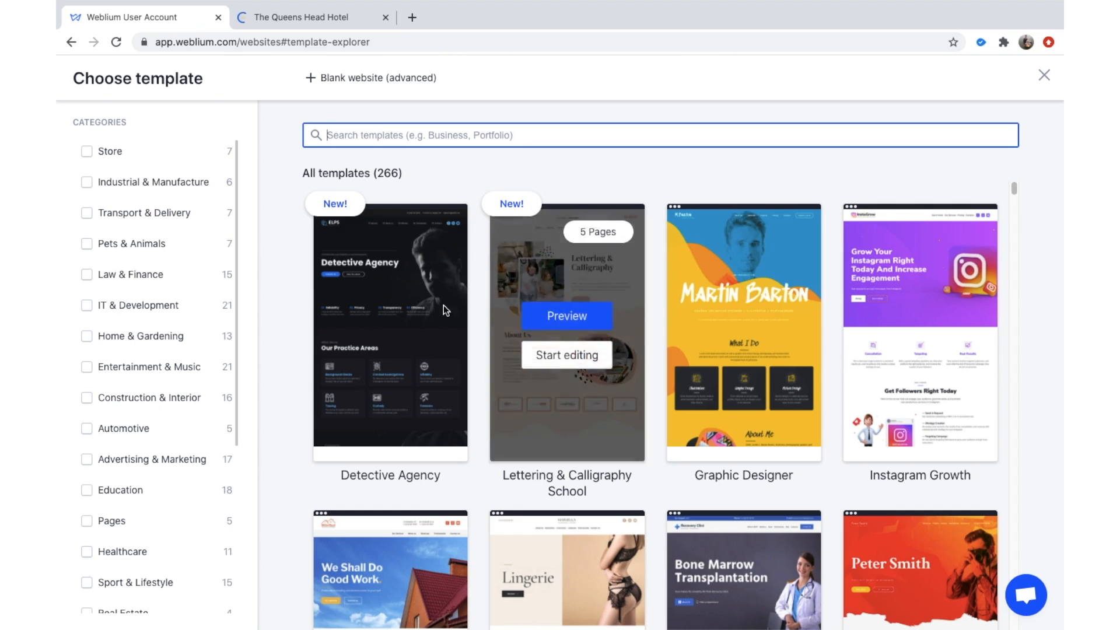
# Filter the templates to Portfolio & CV, showing 14 results including Food Photographer.
pyautogui.scroll(-5, 194, 382)
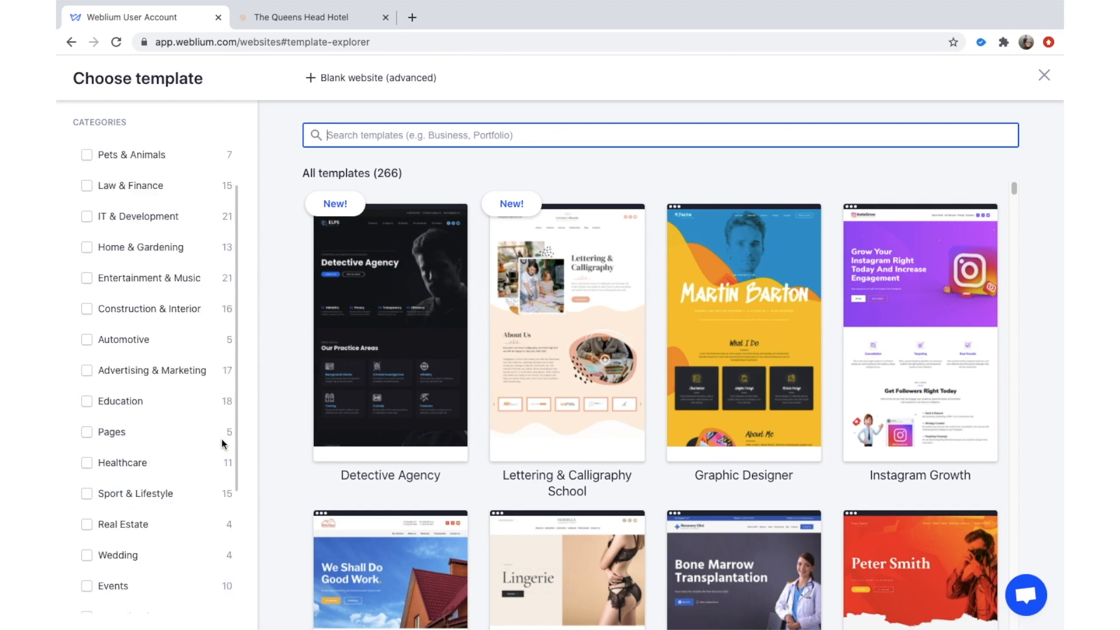
pyautogui.scroll(-1, 430, 409)
pyautogui.scroll(4, 155, 315)
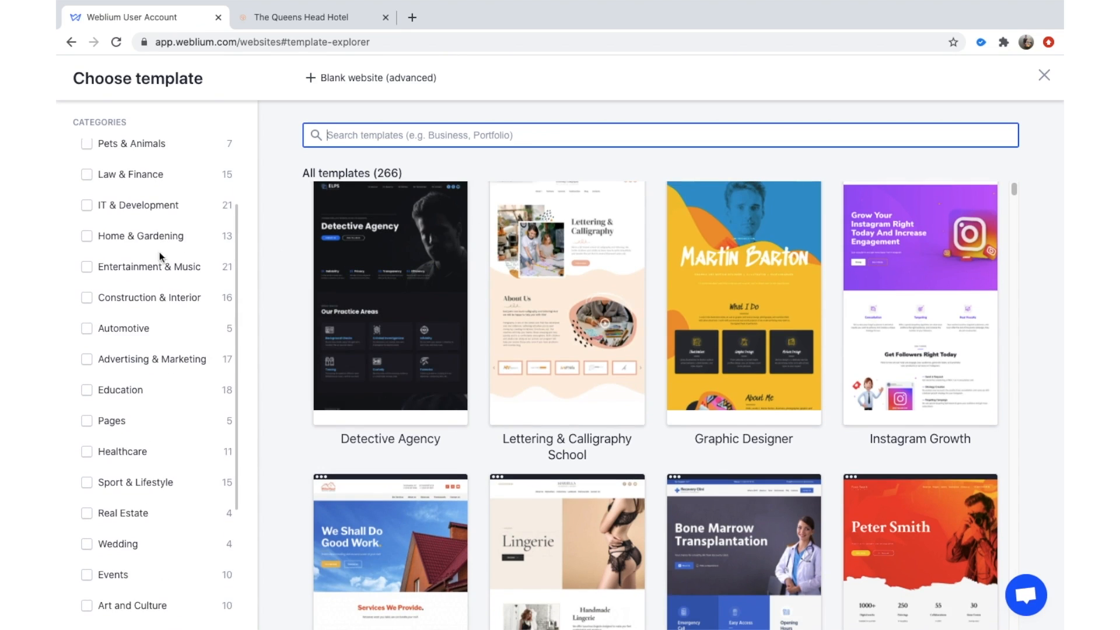
pyautogui.scroll(-2, 360, 321)
pyautogui.scroll(-10, 726, 298)
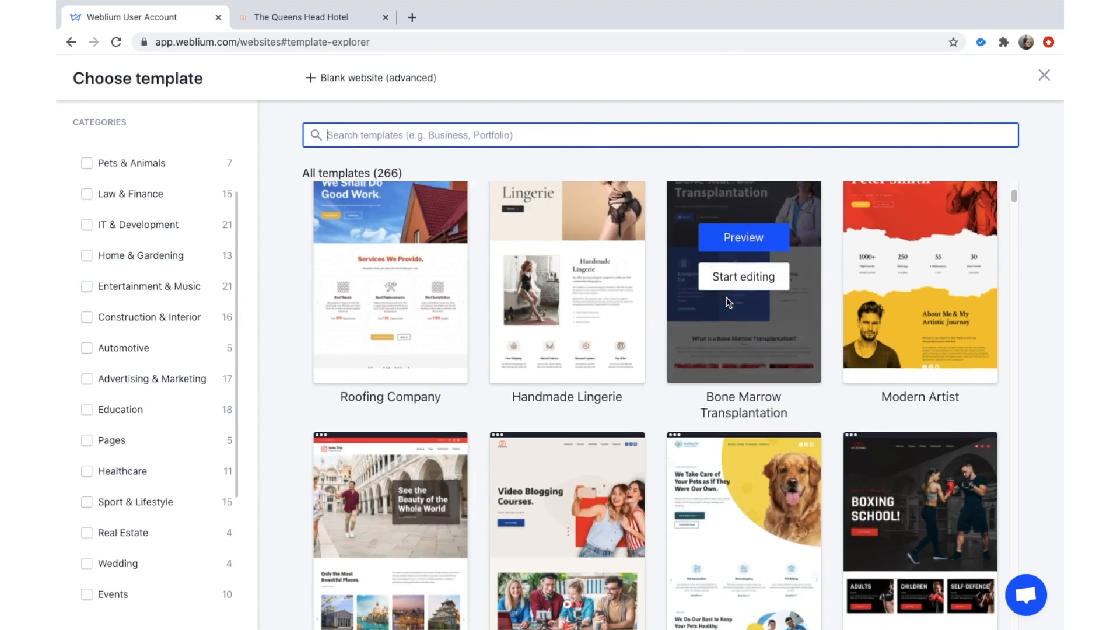
pyautogui.scroll(-10, 839, 394)
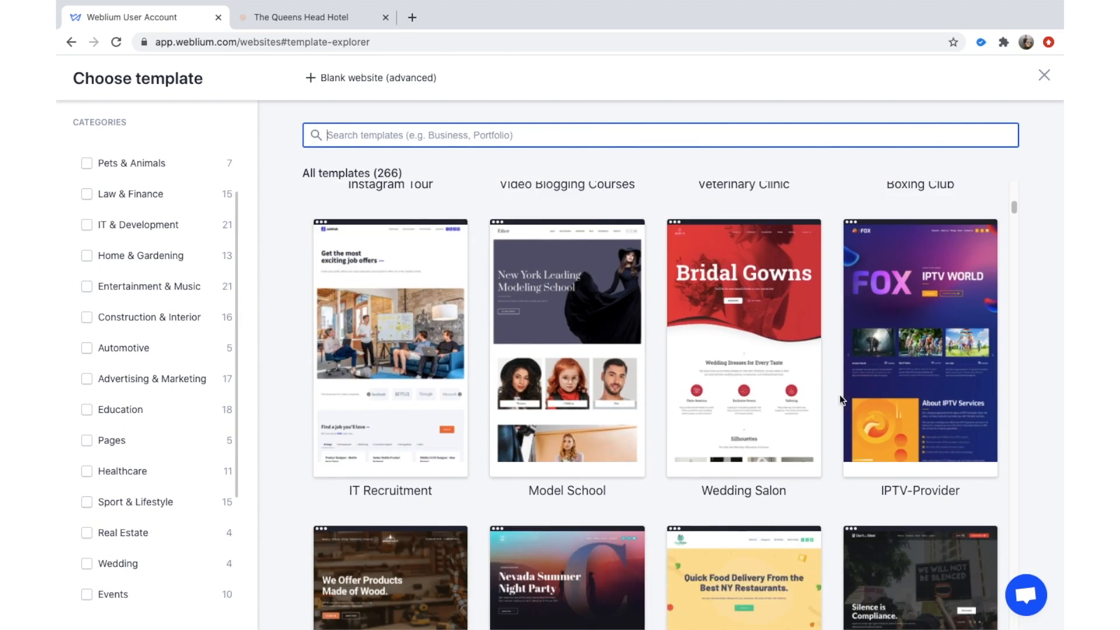
pyautogui.scroll(-4, 567, 487)
pyautogui.scroll(1, 796, 451)
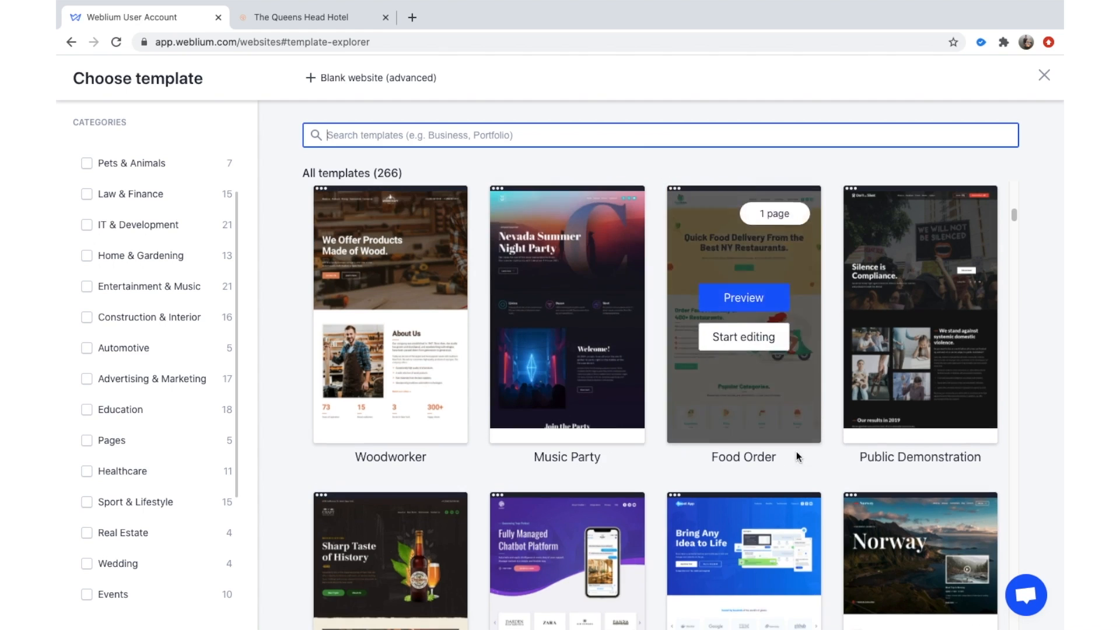
pyautogui.scroll(-2, 776, 444)
pyautogui.scroll(-8, 776, 444)
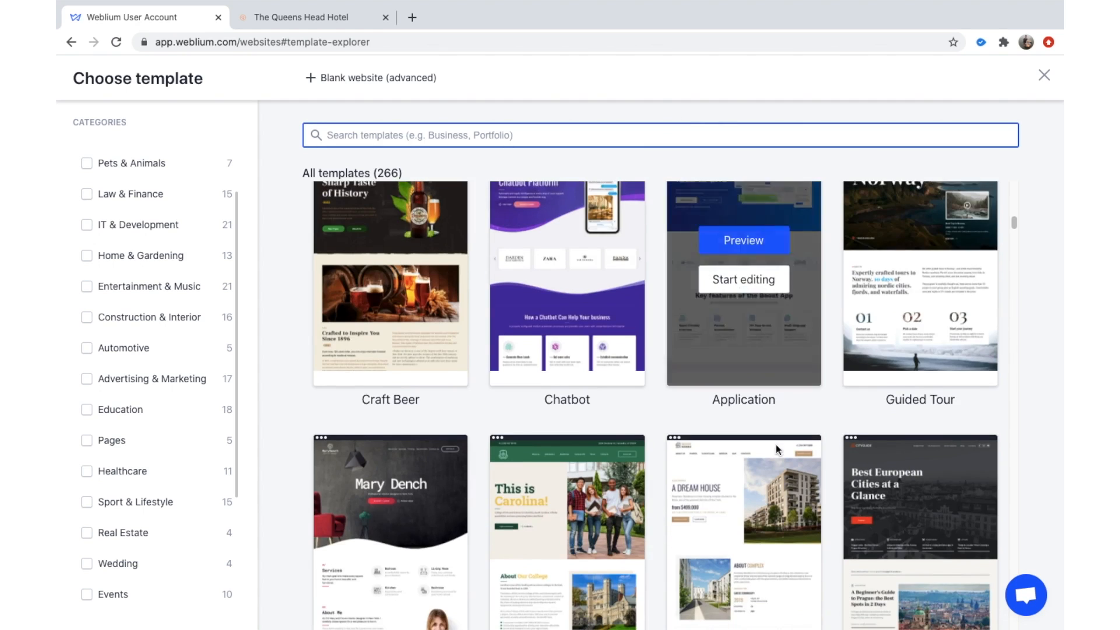
pyautogui.scroll(-10, 699, 495)
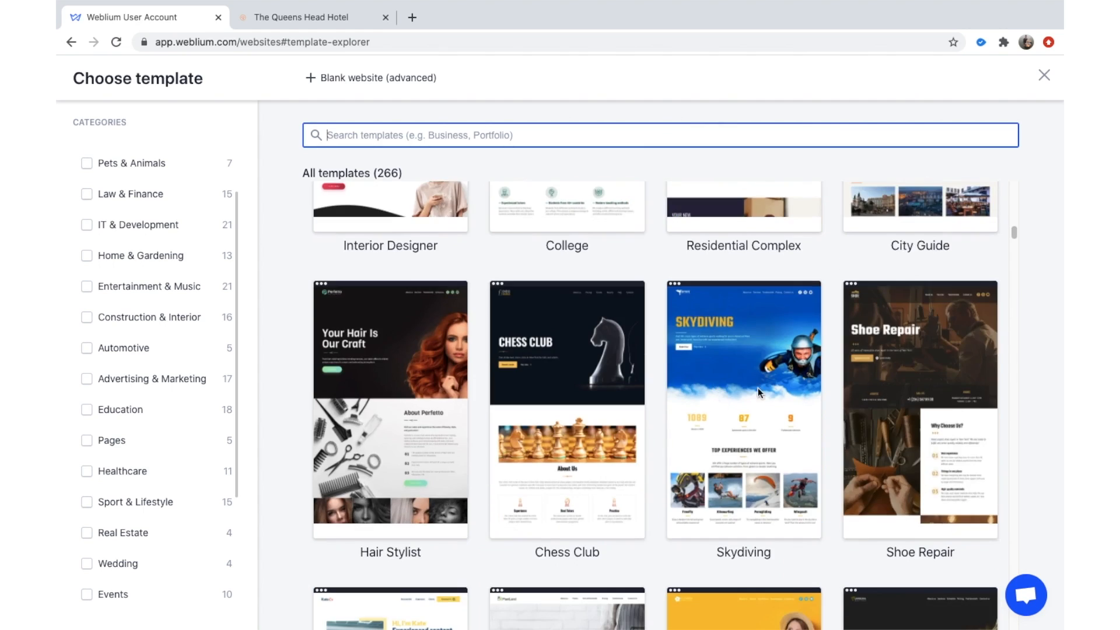
pyautogui.scroll(-15, 923, 352)
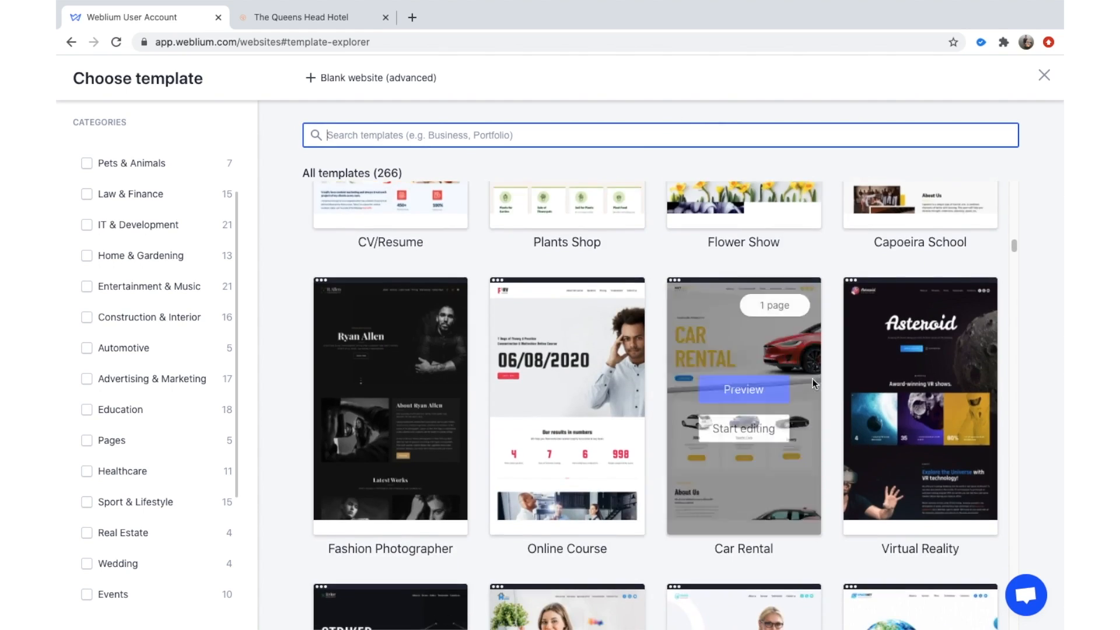
pyautogui.scroll(-10, 812, 379)
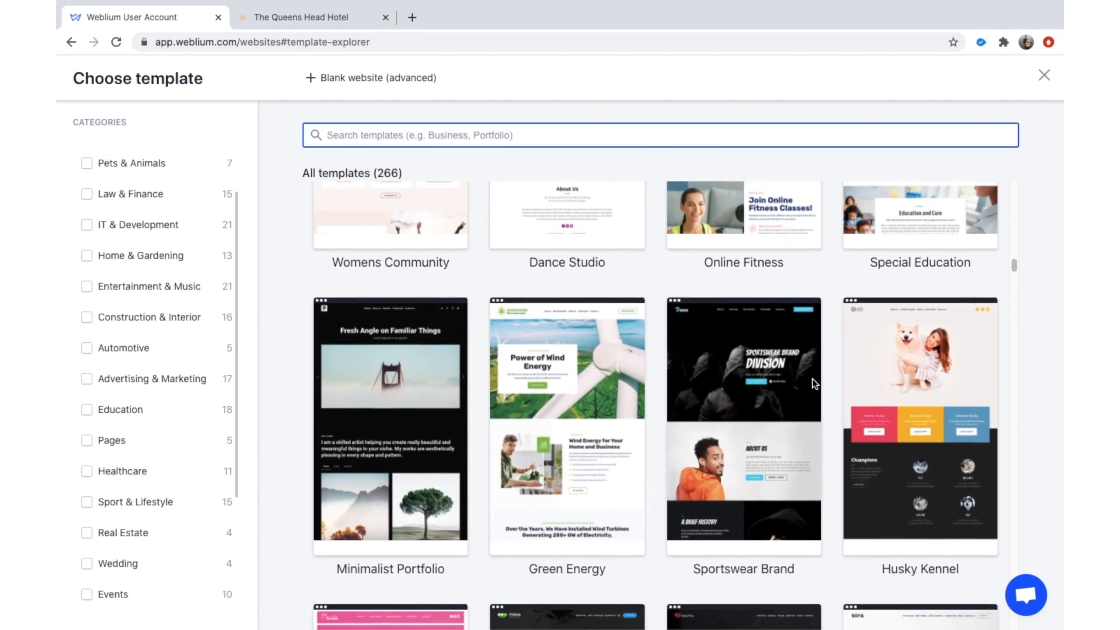
pyautogui.scroll(-10, 809, 398)
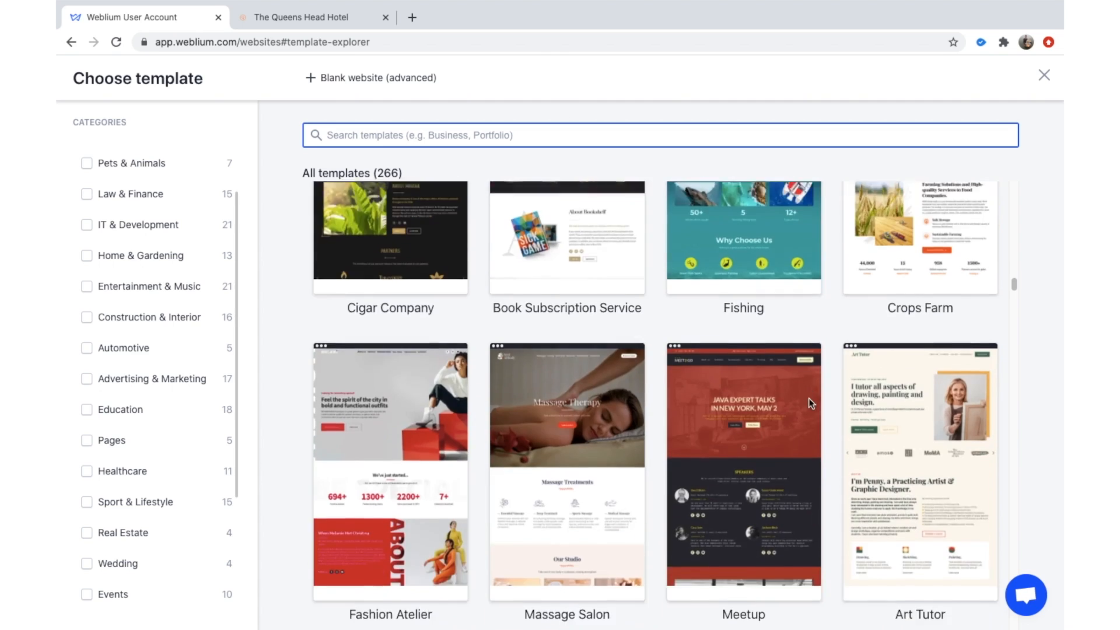
pyautogui.scroll(-5, 808, 398)
pyautogui.scroll(-5, 215, 427)
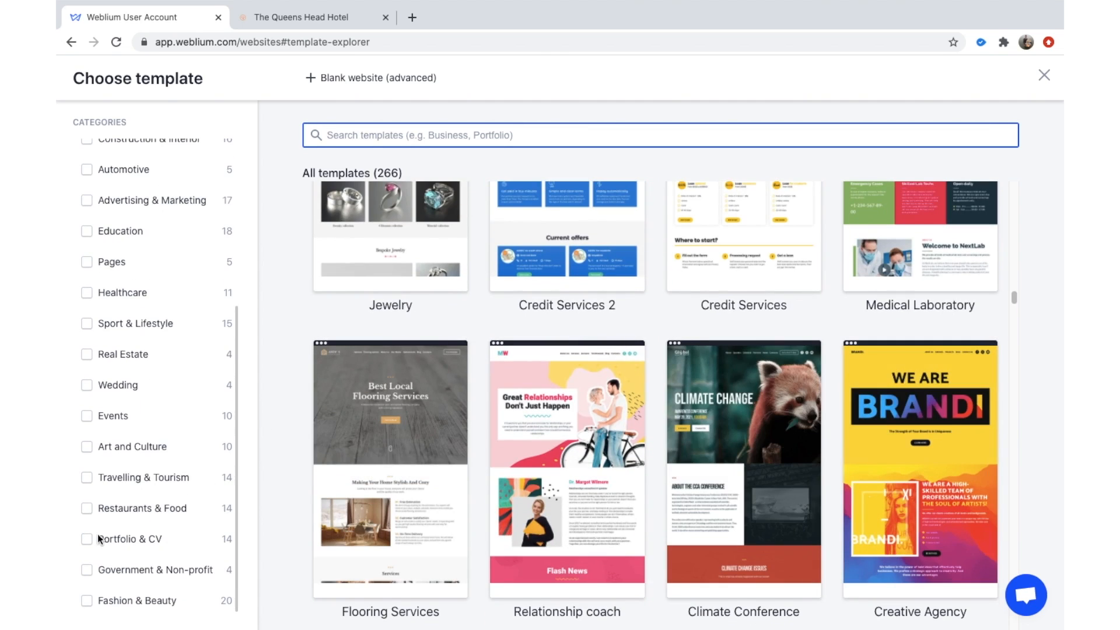
pyautogui.click(99, 538)
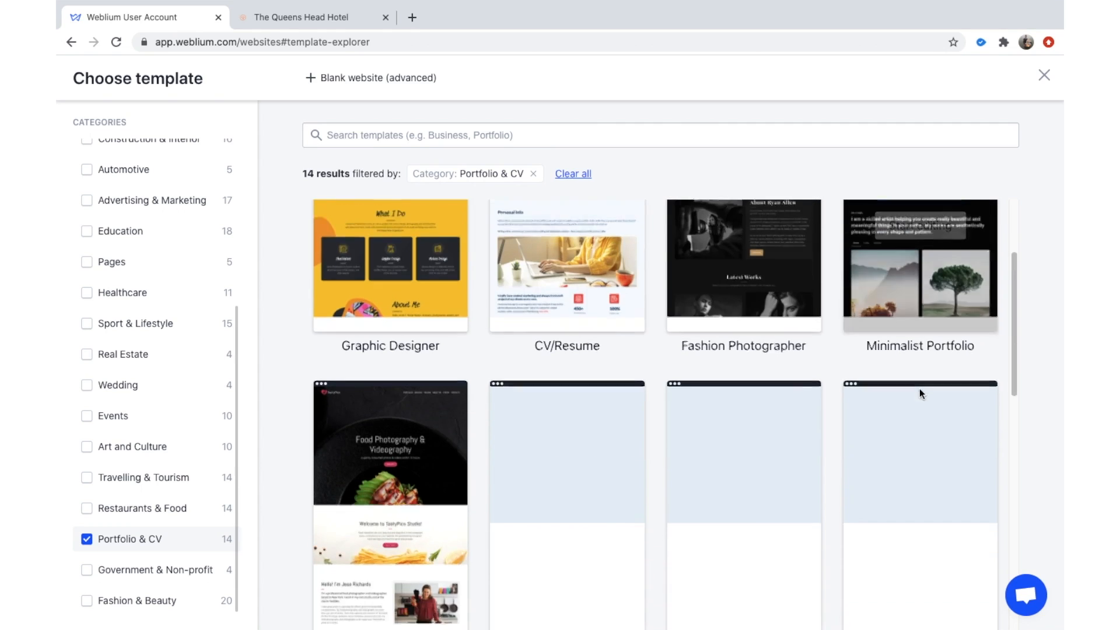
pyautogui.scroll(-3, 920, 389)
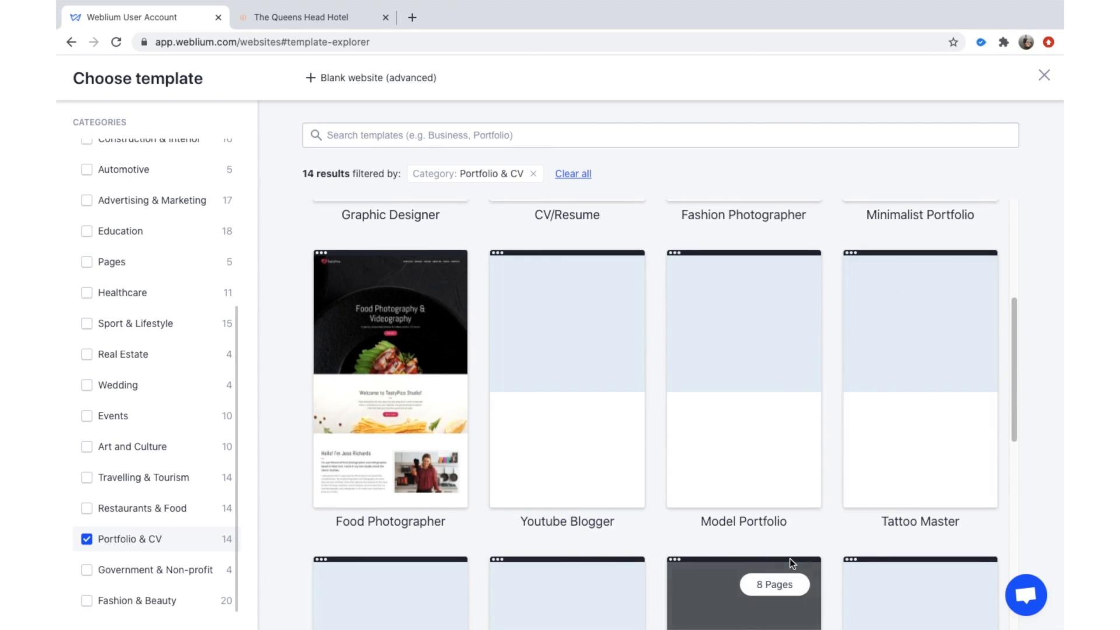
pyautogui.scroll(-1, 612, 487)
pyautogui.scroll(1, 687, 438)
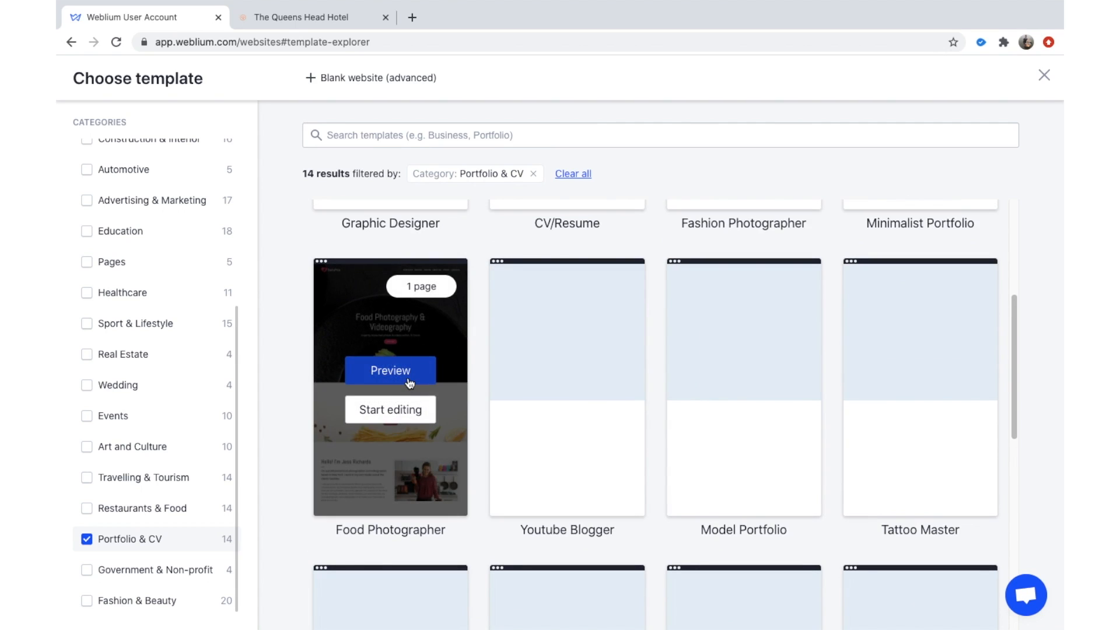
# Start a new site from the Food Photographer template.
pyautogui.click(395, 414)
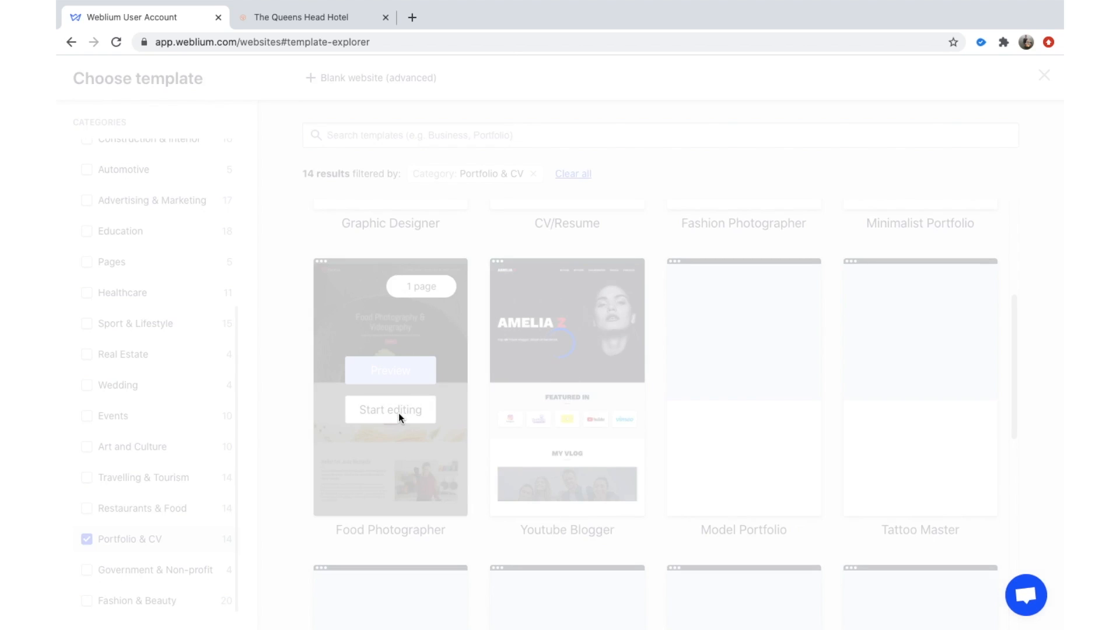
pyautogui.click(307, 18)
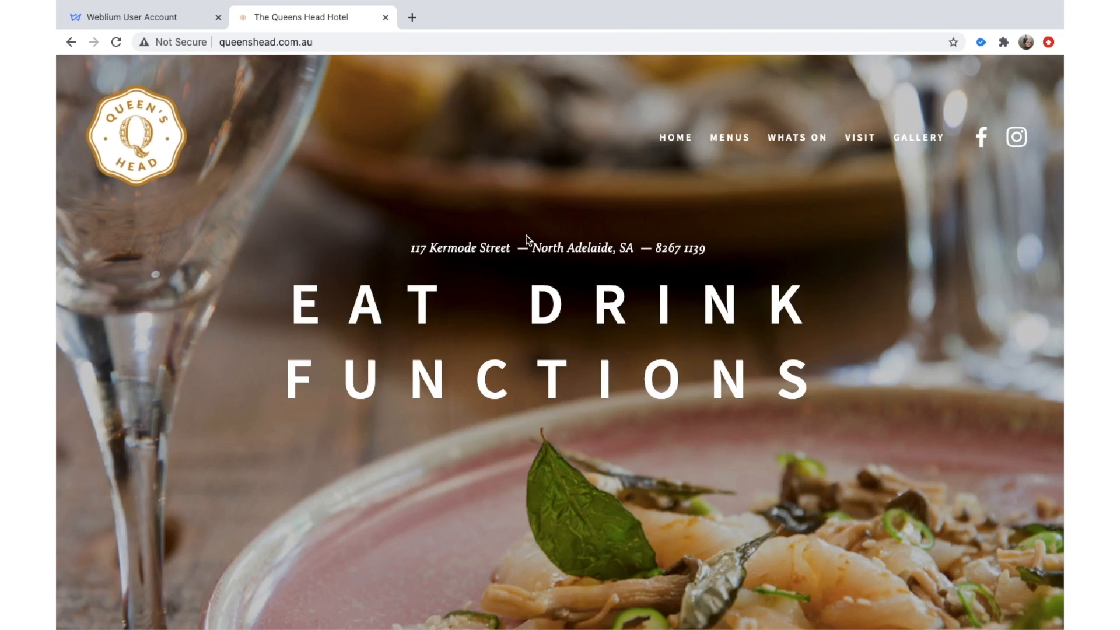
pyautogui.click(198, 17)
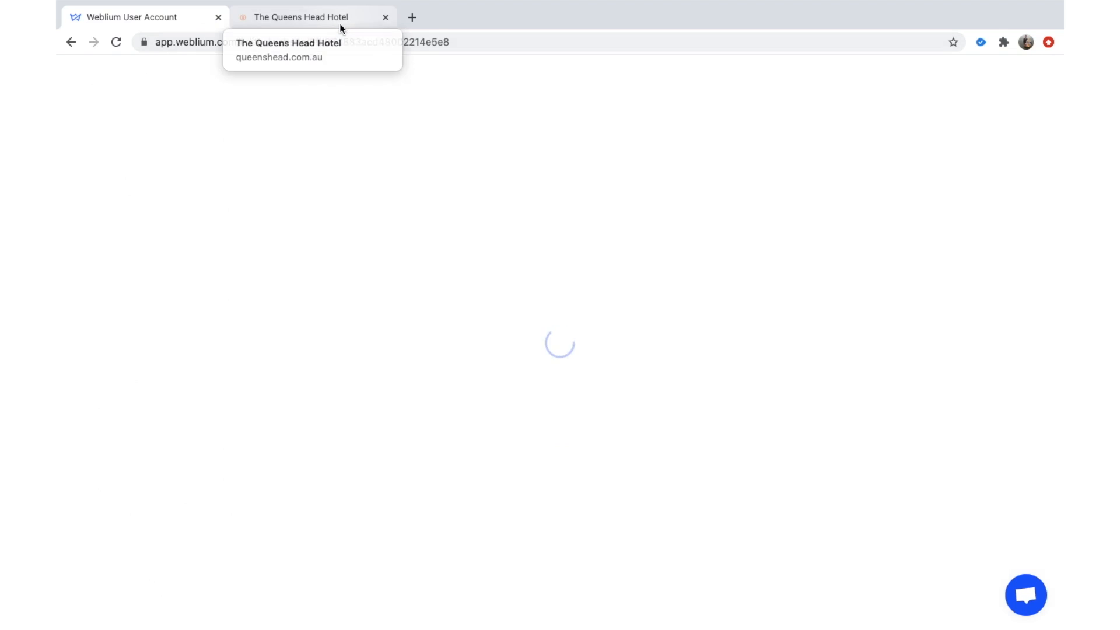
# Google 'queens head hotel' in a new tab, then view the hotel's homepage.
pyautogui.click(412, 17)
pyautogui.write('qu')
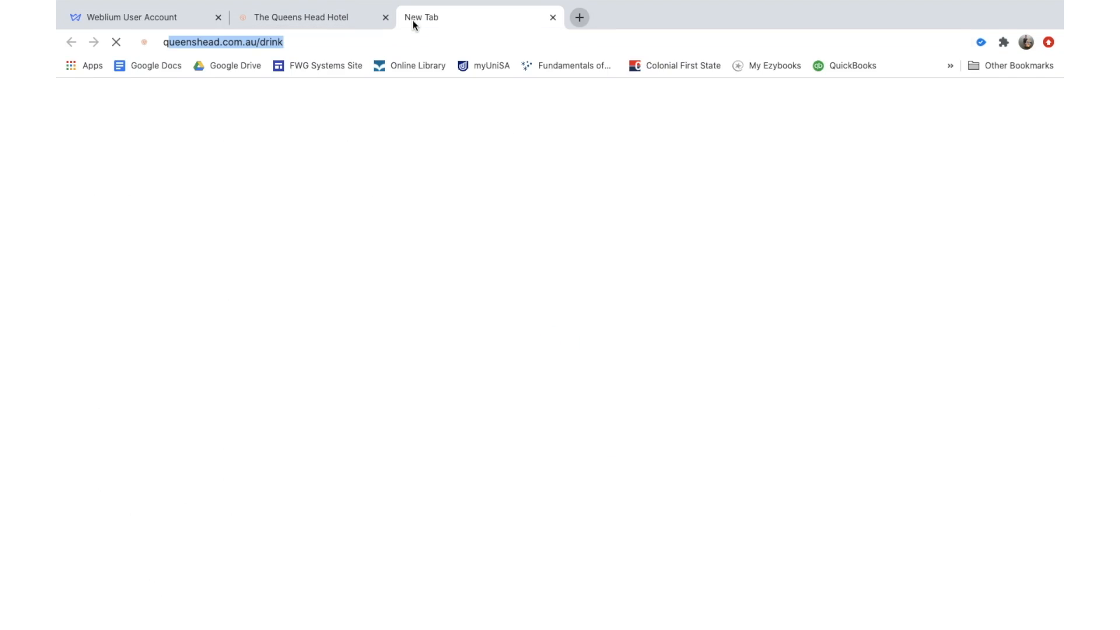
pyautogui.write('eens head hotel')
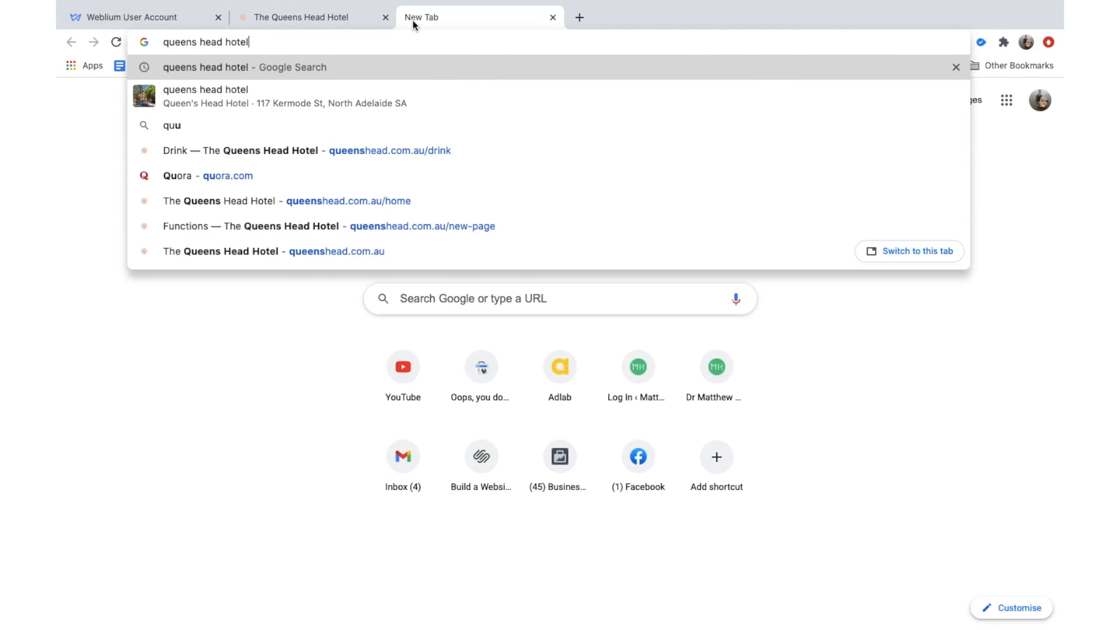
pyautogui.press('Return')
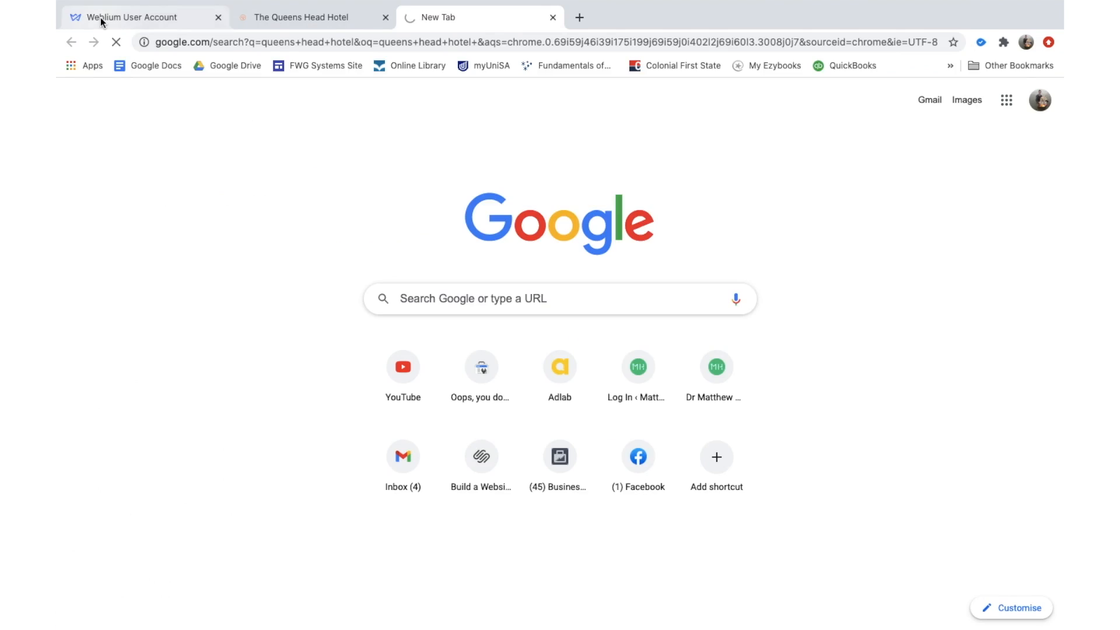
pyautogui.click(100, 19)
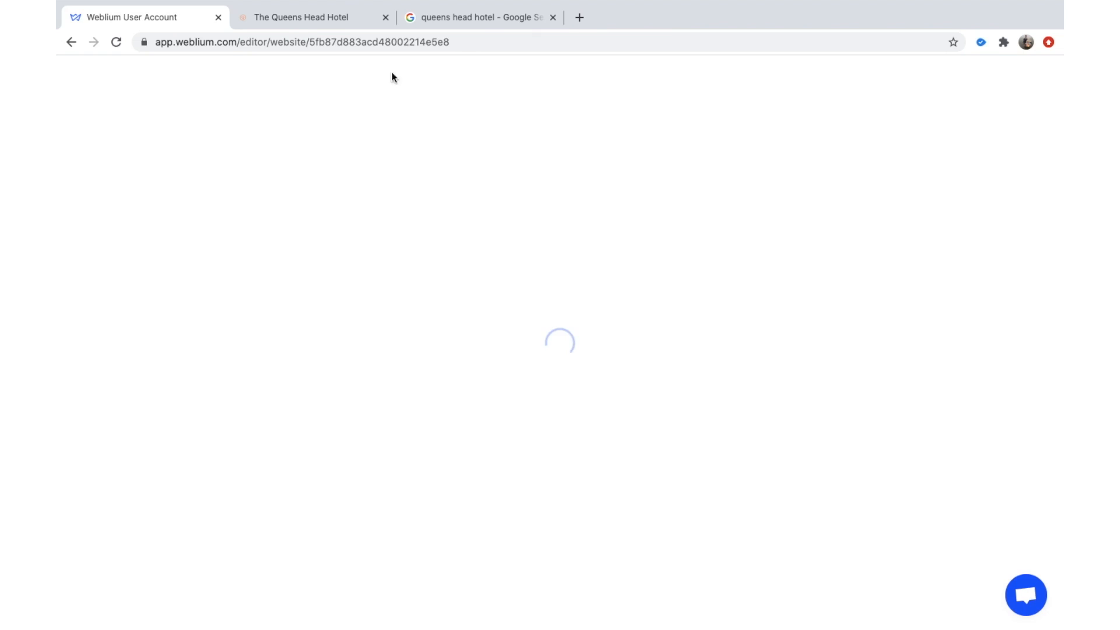
pyautogui.click(318, 17)
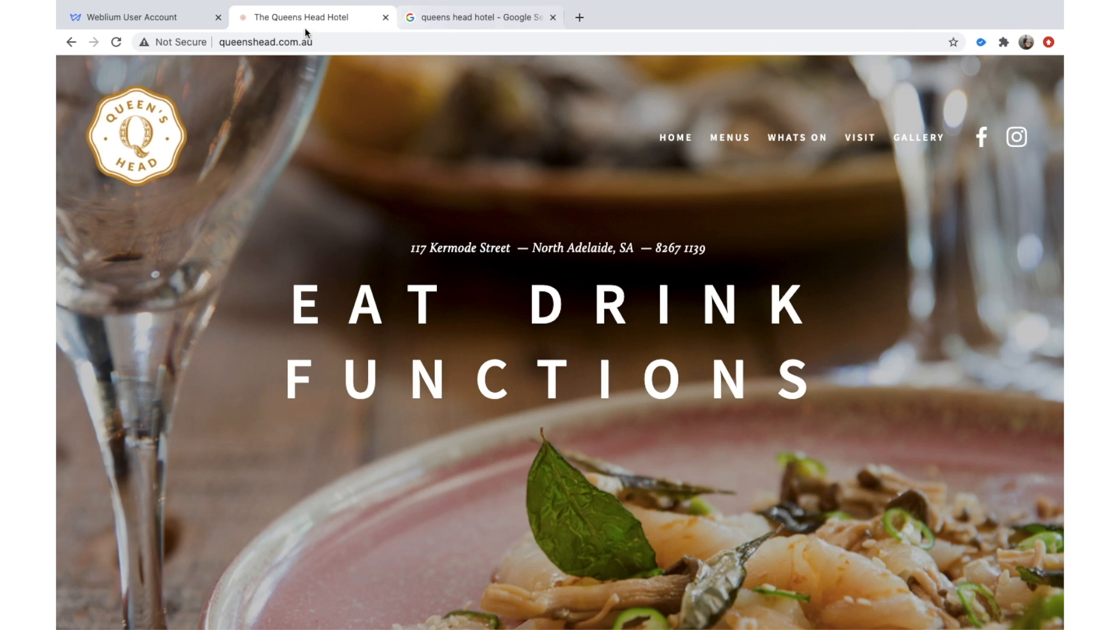
pyautogui.click(150, 17)
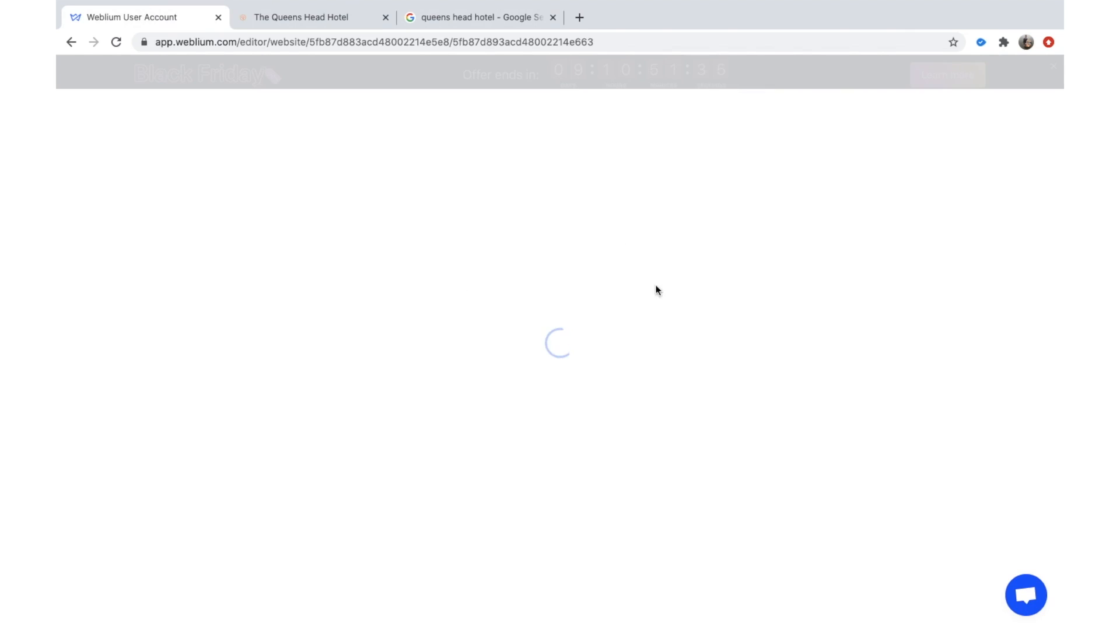
pyautogui.click(346, 19)
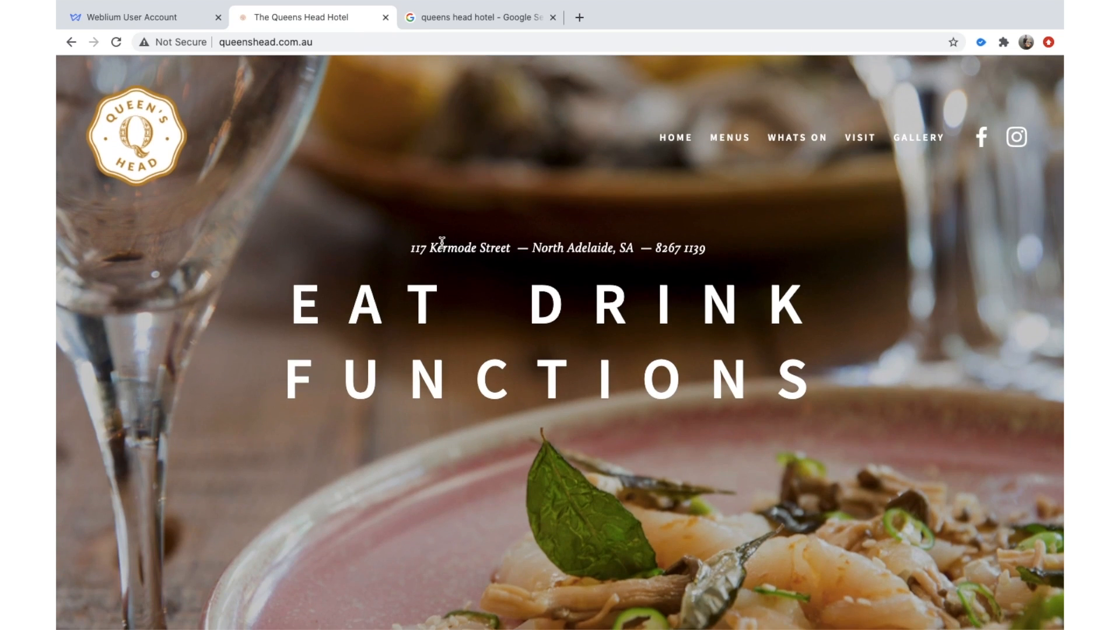
# Dismiss the Getting started with Weblium video and read through the Tips to launch a website.
pyautogui.click(159, 17)
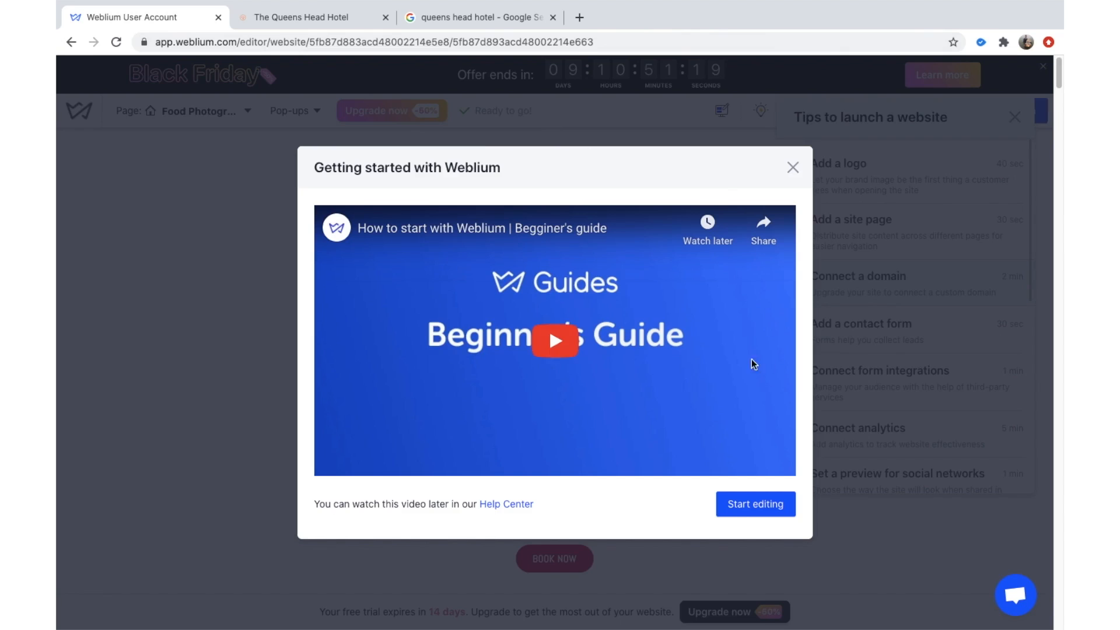
pyautogui.click(794, 169)
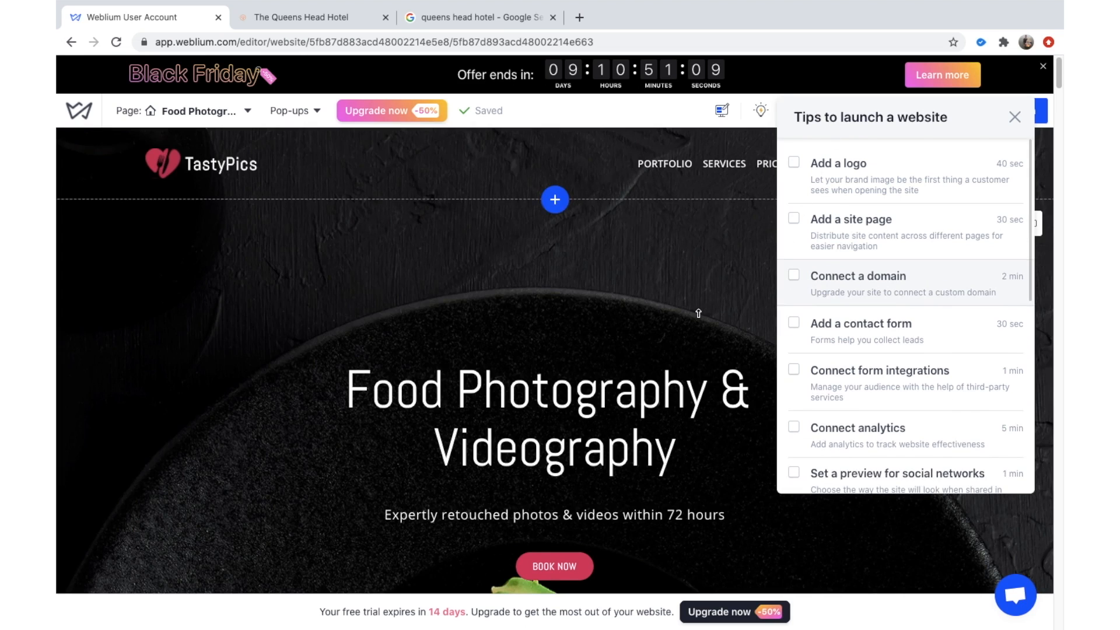
pyautogui.scroll(-1, 698, 313)
pyautogui.moveTo(884, 243)
pyautogui.scroll(-1, 884, 242)
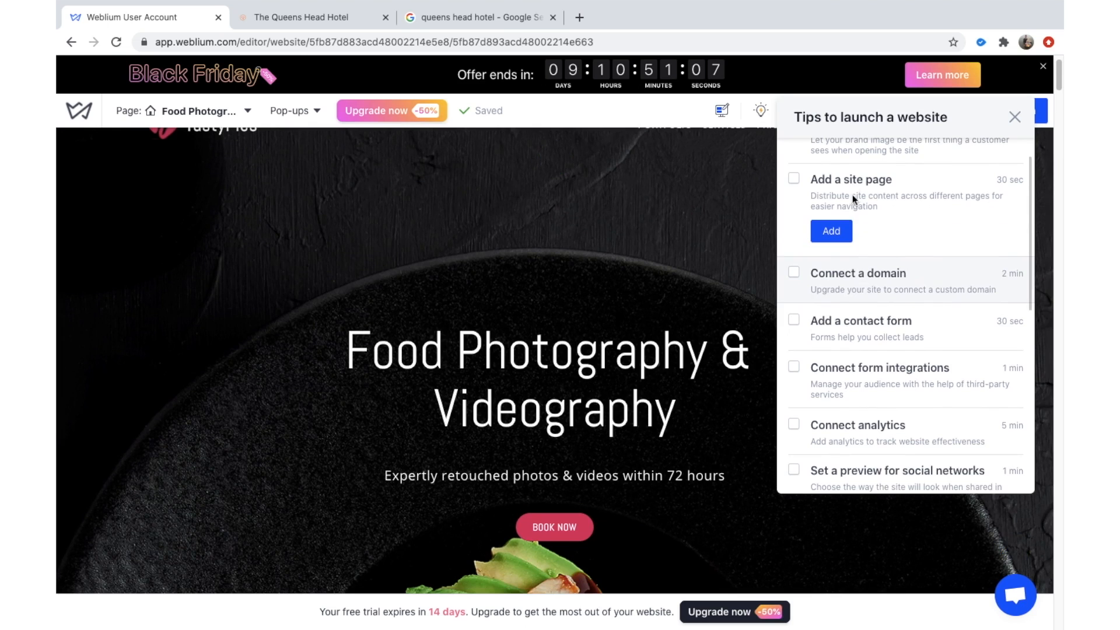
pyautogui.scroll(-1, 848, 234)
pyautogui.moveTo(919, 249)
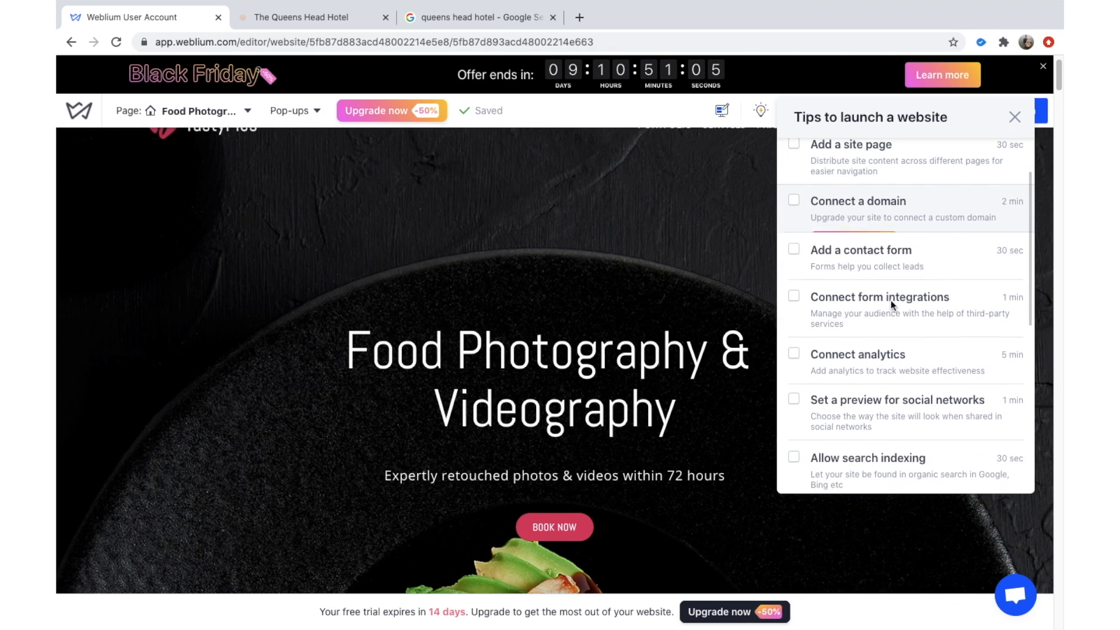
pyautogui.scroll(-3, 839, 297)
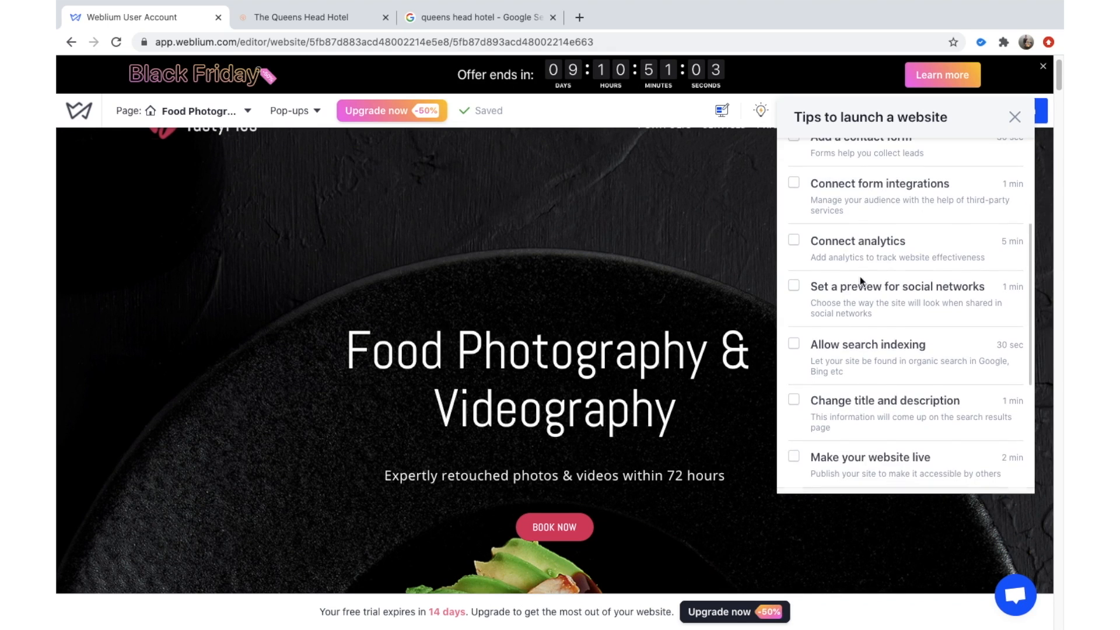
pyautogui.scroll(-4, 860, 288)
pyautogui.moveTo(895, 222)
pyautogui.scroll(8, 934, 180)
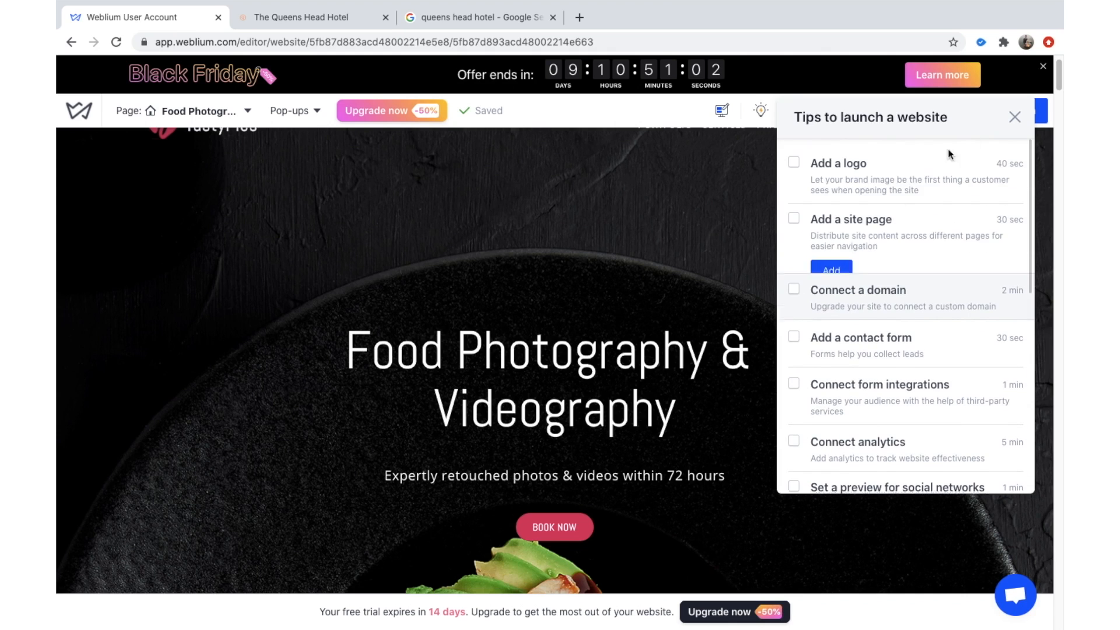
# Close the launch tips panel to reveal the TastyPics homepage.
pyautogui.click(1013, 117)
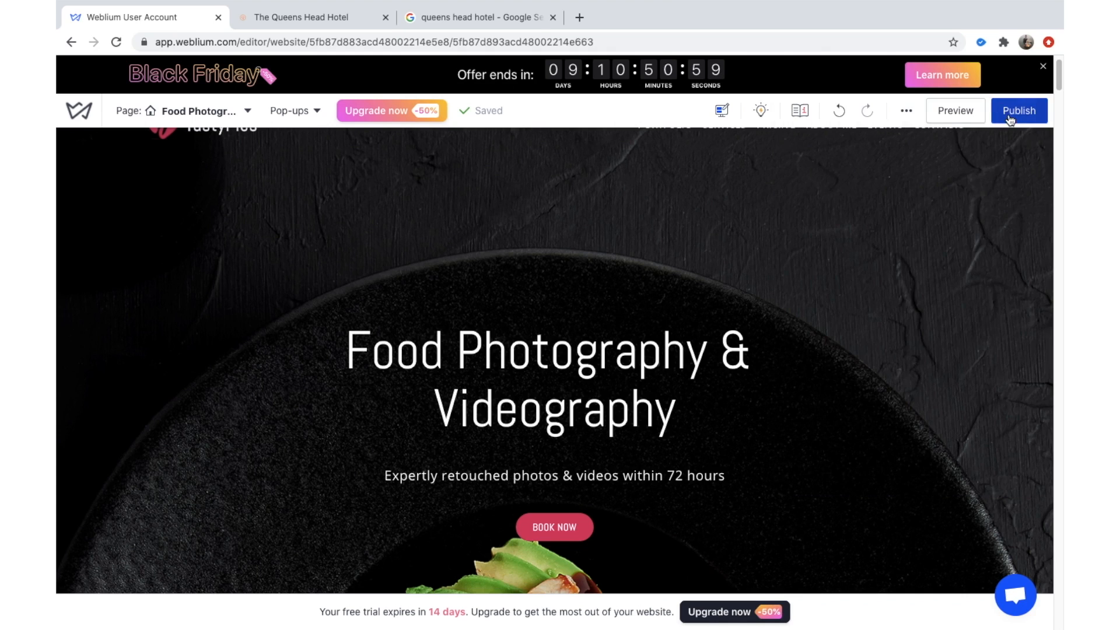
pyautogui.scroll(1, 677, 233)
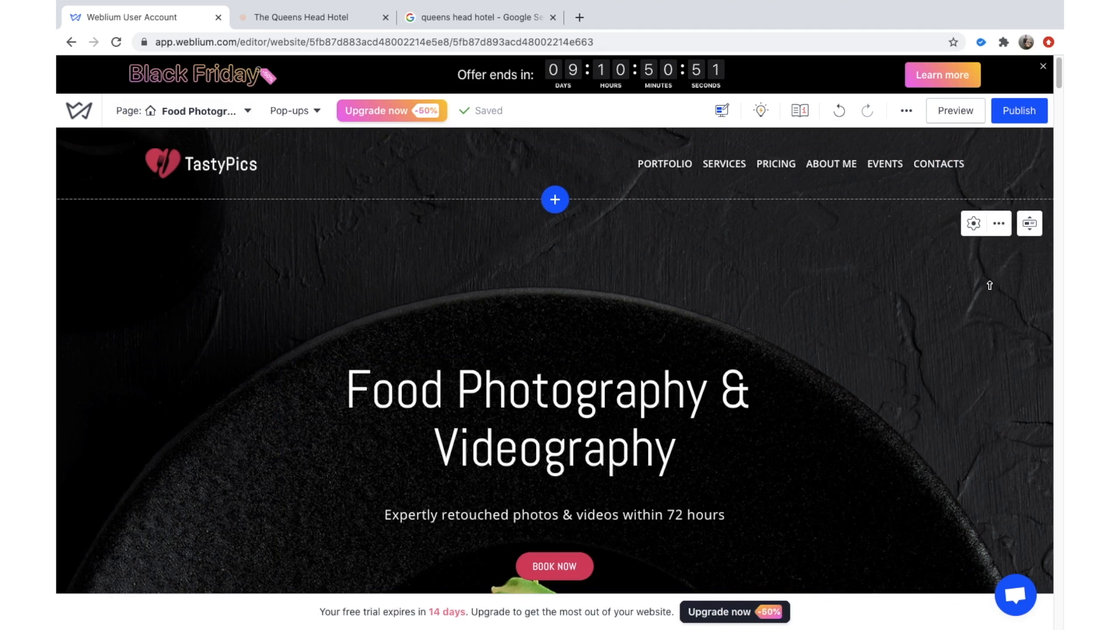
pyautogui.scroll(-6, 756, 329)
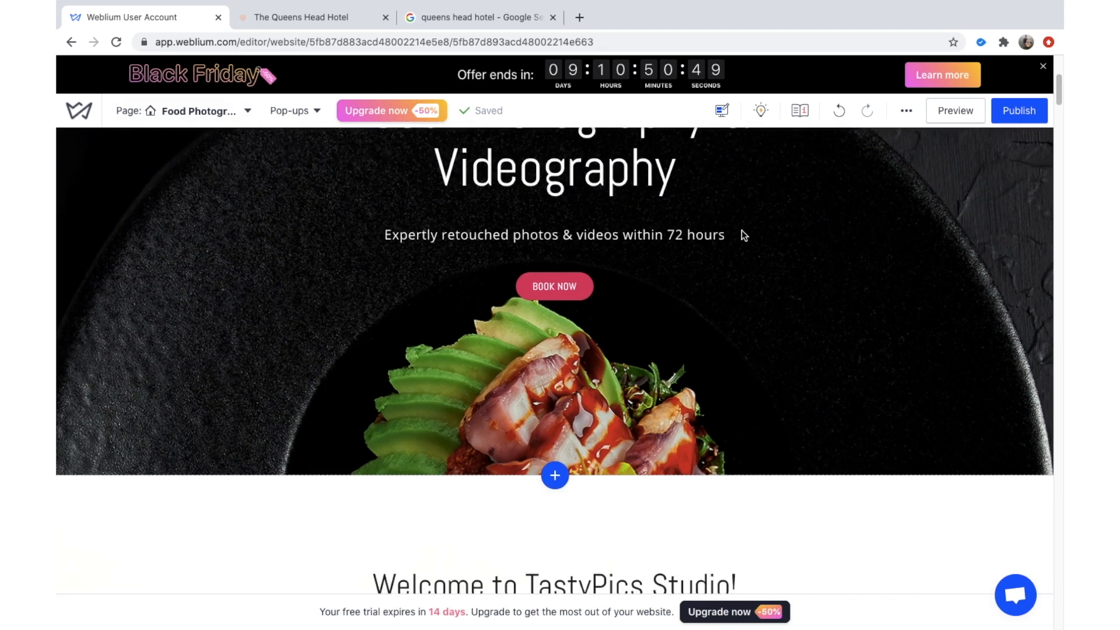
# Select the TastyPics header logo to show its image resizing options.
pyautogui.scroll(6, 558, 161)
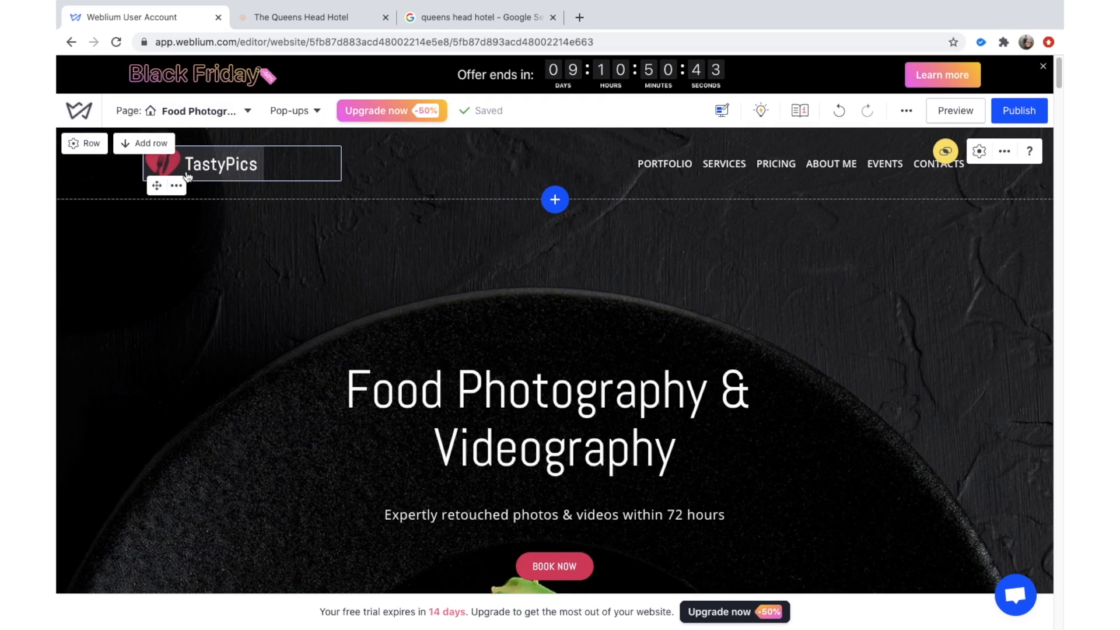
pyautogui.click(223, 167)
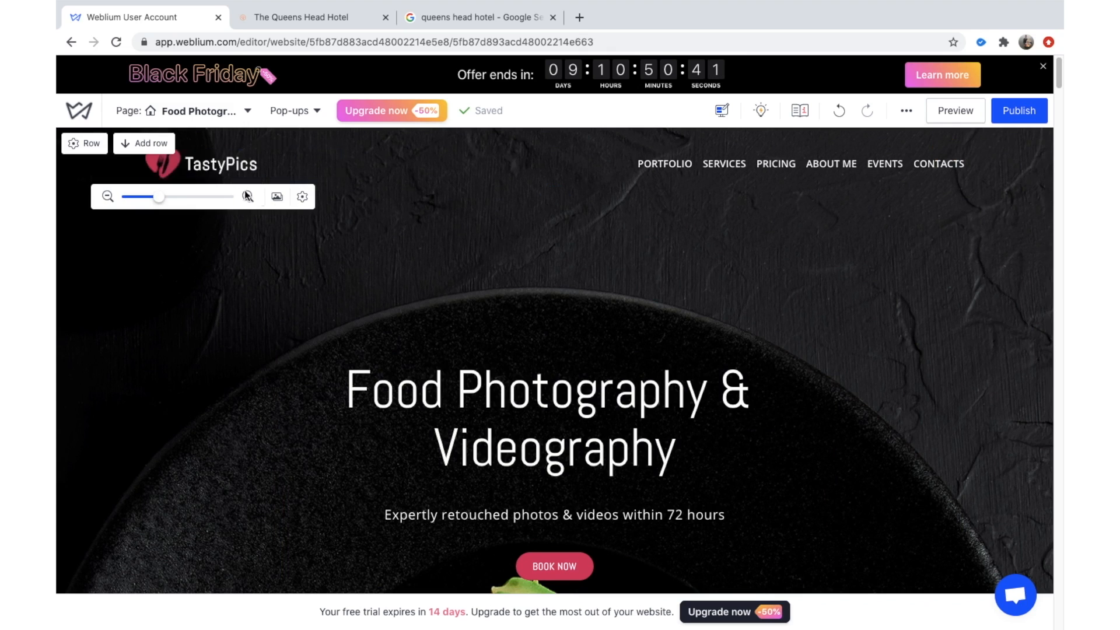
# Open the Queens Head Hotel image results and take a quick look at the hotel's website.
pyautogui.click(450, 12)
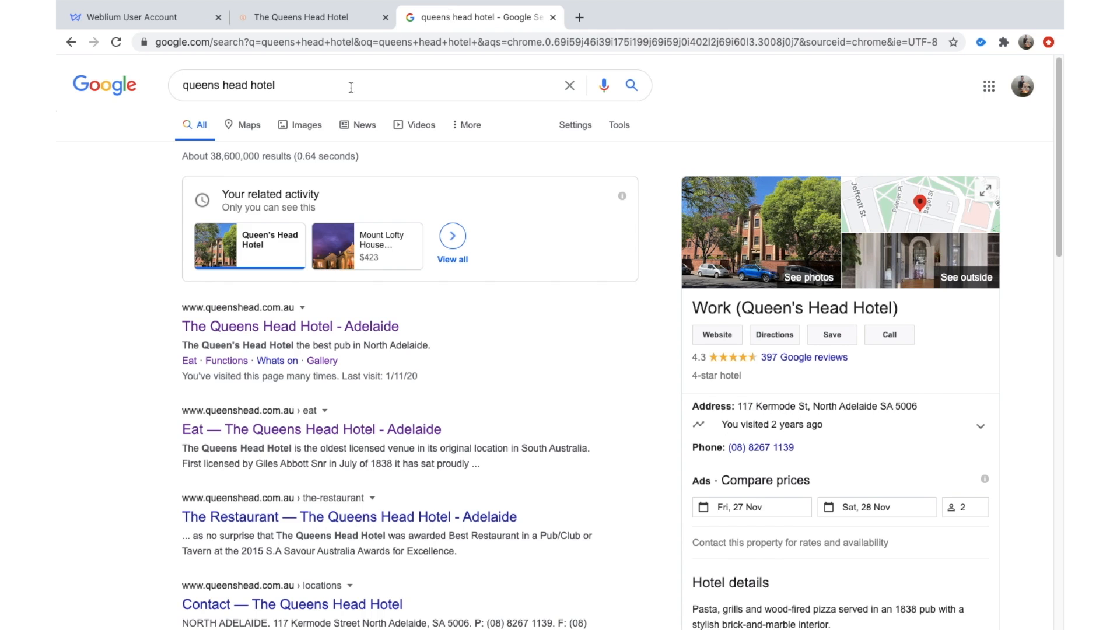
pyautogui.click(304, 124)
pyautogui.click(314, 21)
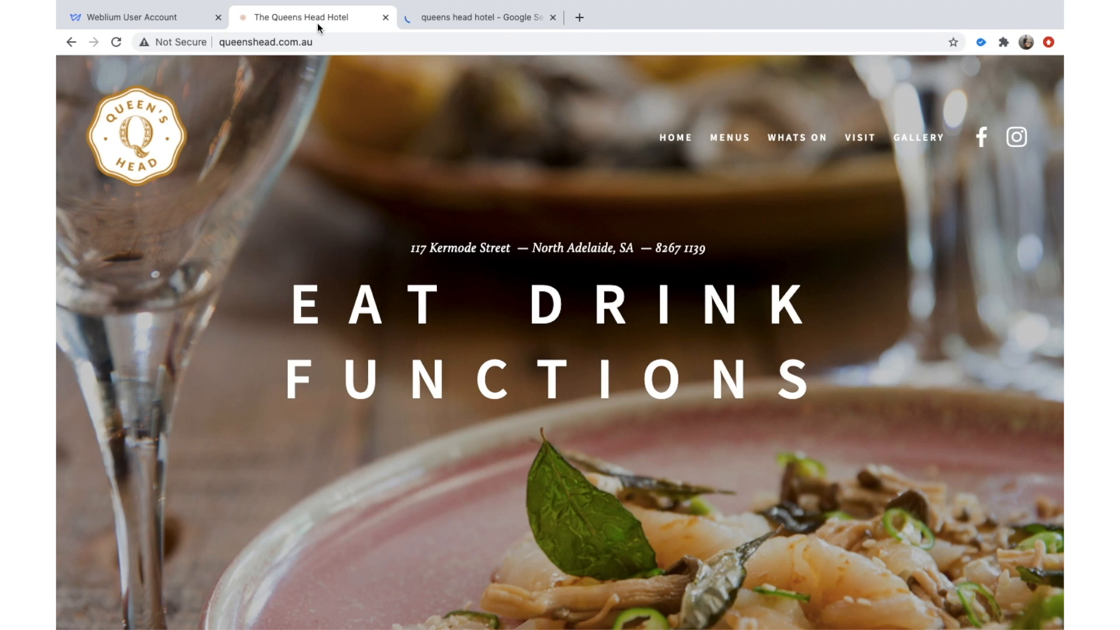
pyautogui.click(433, 16)
pyautogui.scroll(-3, 323, 234)
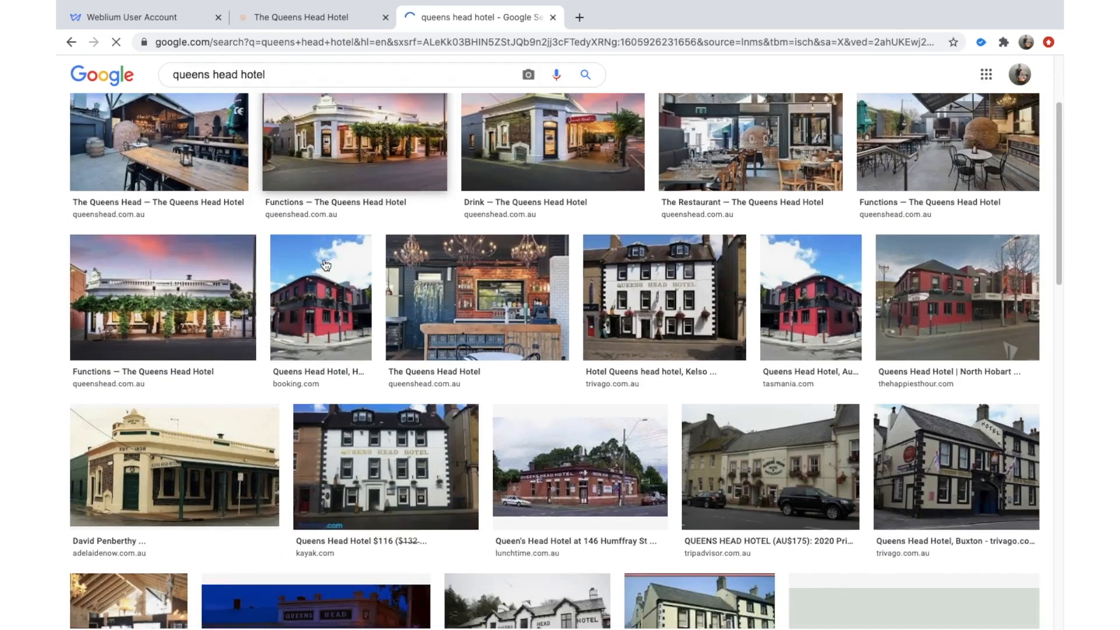
pyautogui.scroll(3, 322, 234)
# Search images for 'queens head hotel logo' and save the round badge logo as QH.png.
pyautogui.click(290, 76)
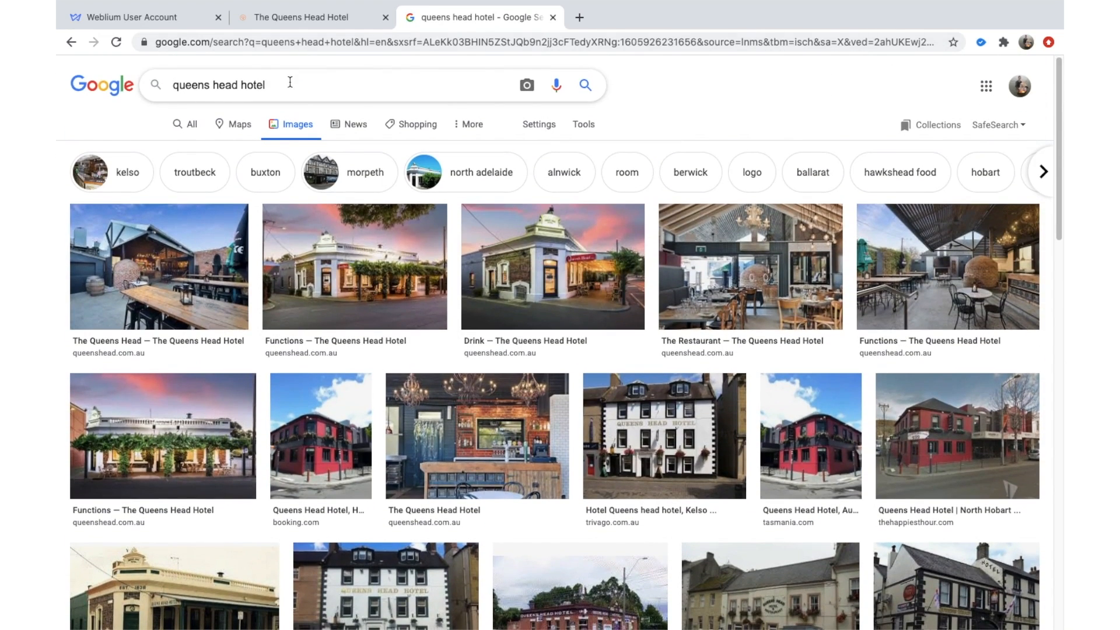
pyautogui.write('logo')
pyautogui.press('Return')
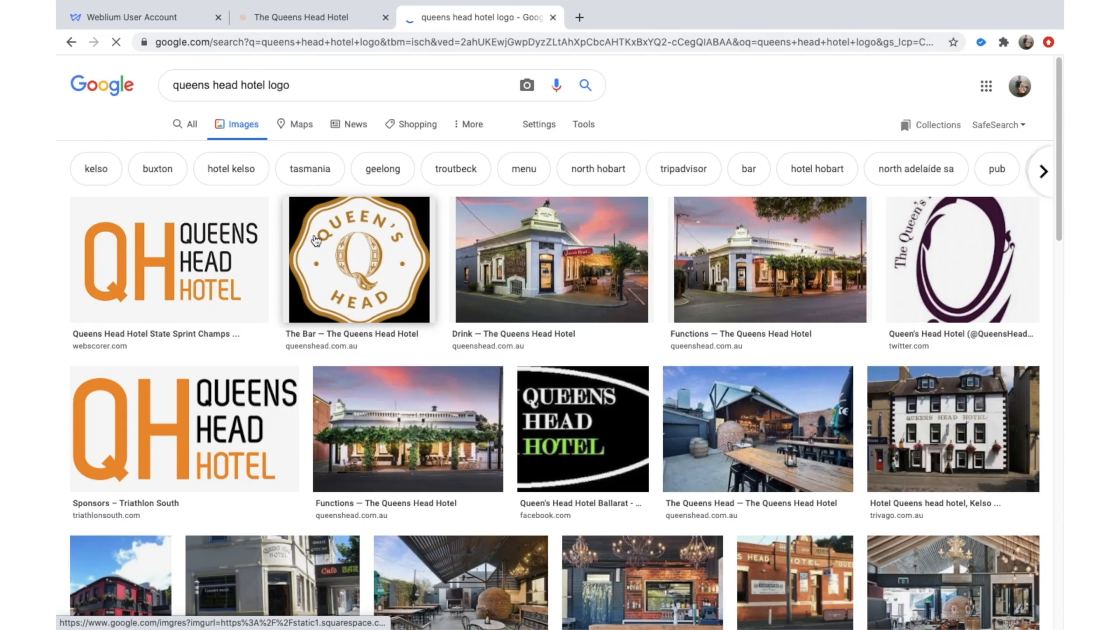
pyautogui.click(315, 241)
pyautogui.rightClick(829, 328)
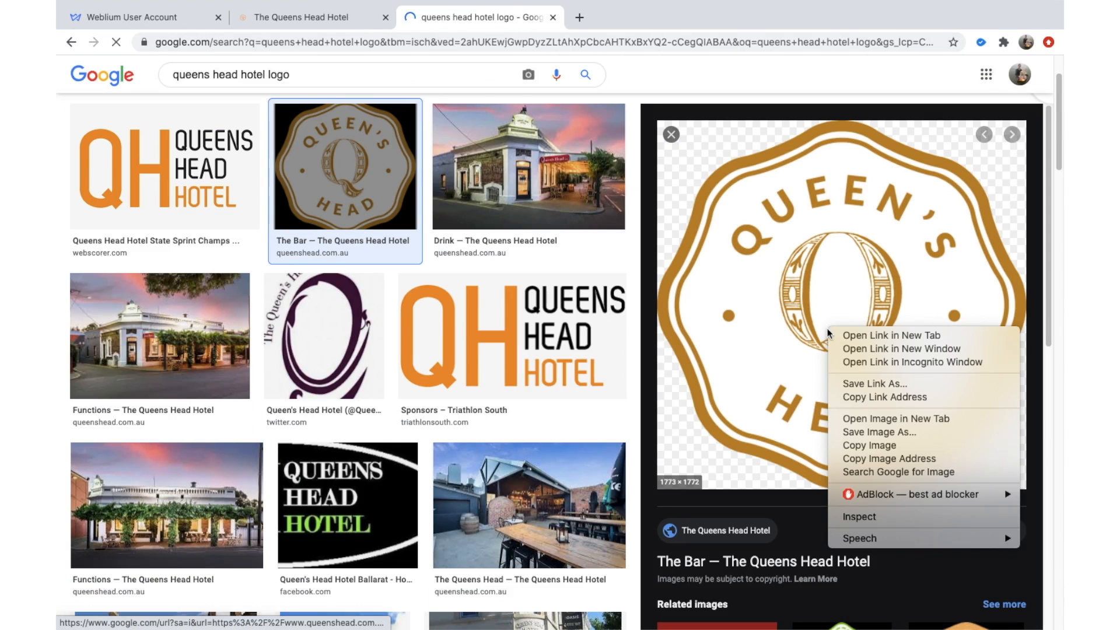
pyautogui.click(860, 432)
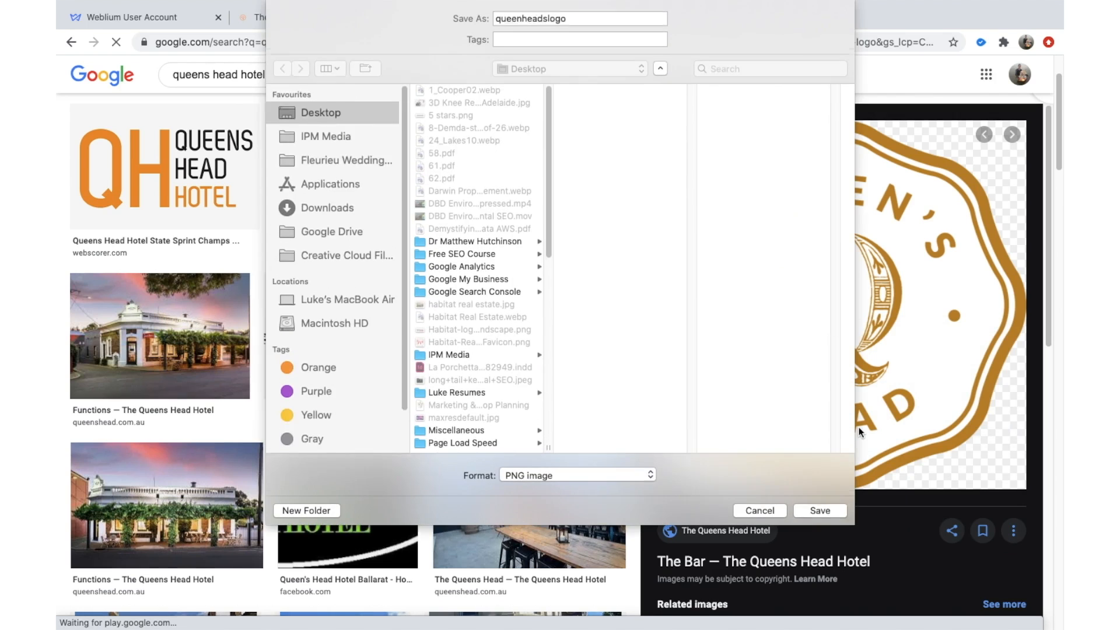
pyautogui.write('QH')
pyautogui.press('Return')
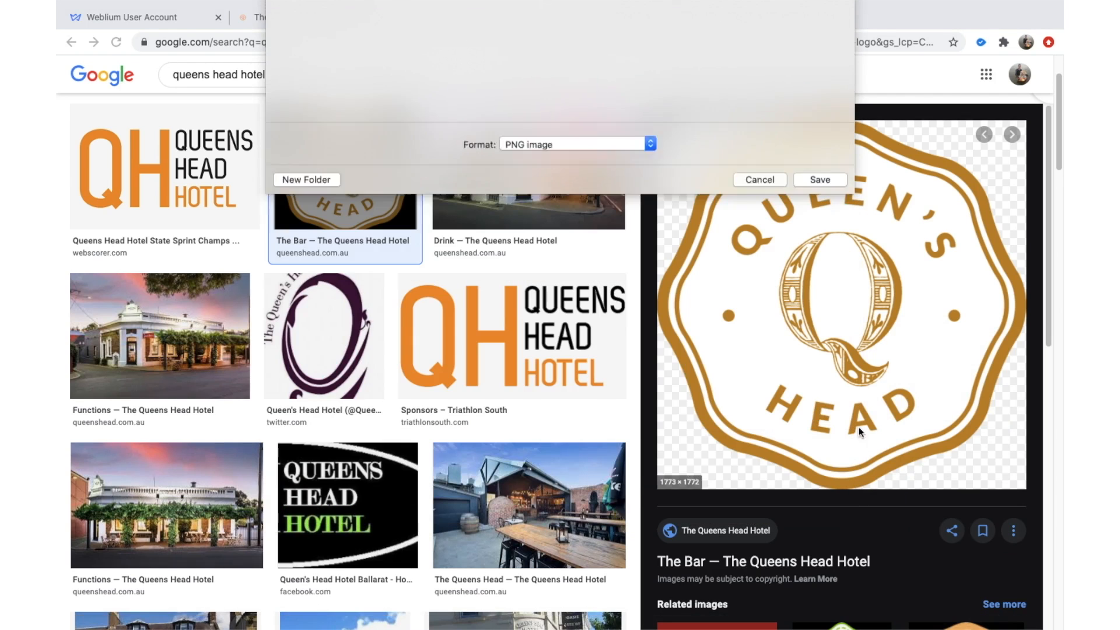
pyautogui.click(309, 11)
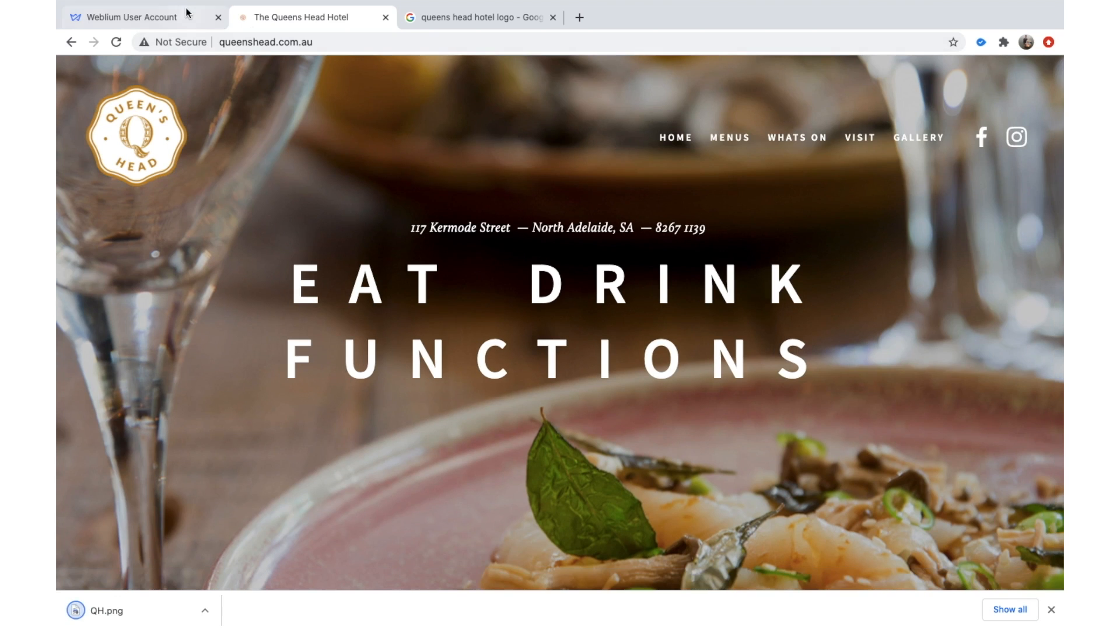
pyautogui.click(185, 14)
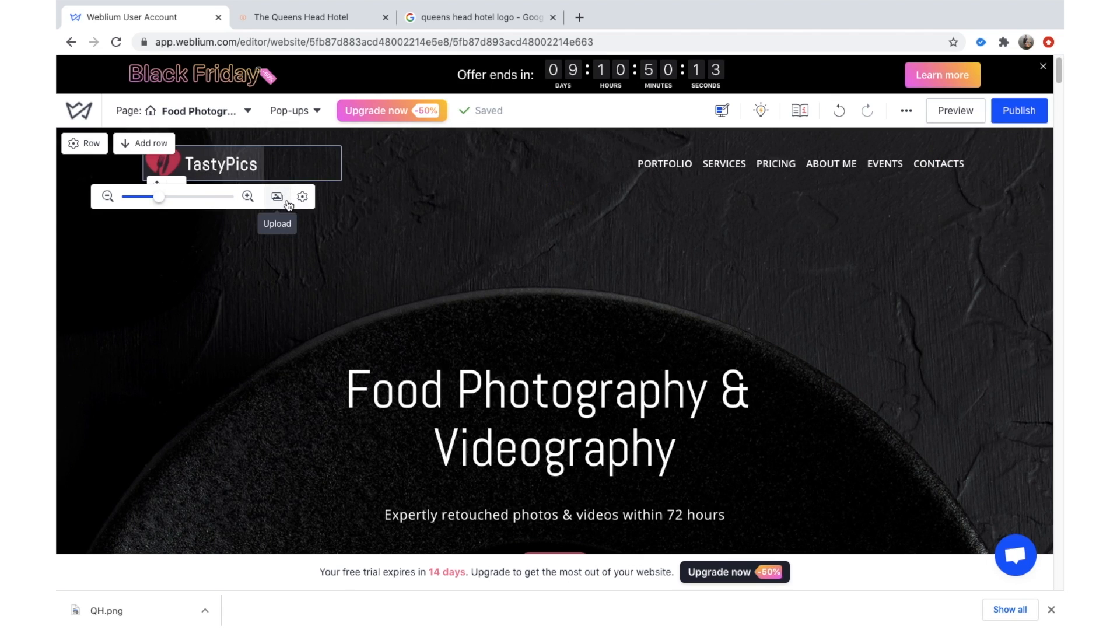
# Upload QH.png to the Media Gallery and apply it as the header logo.
pyautogui.click(277, 197)
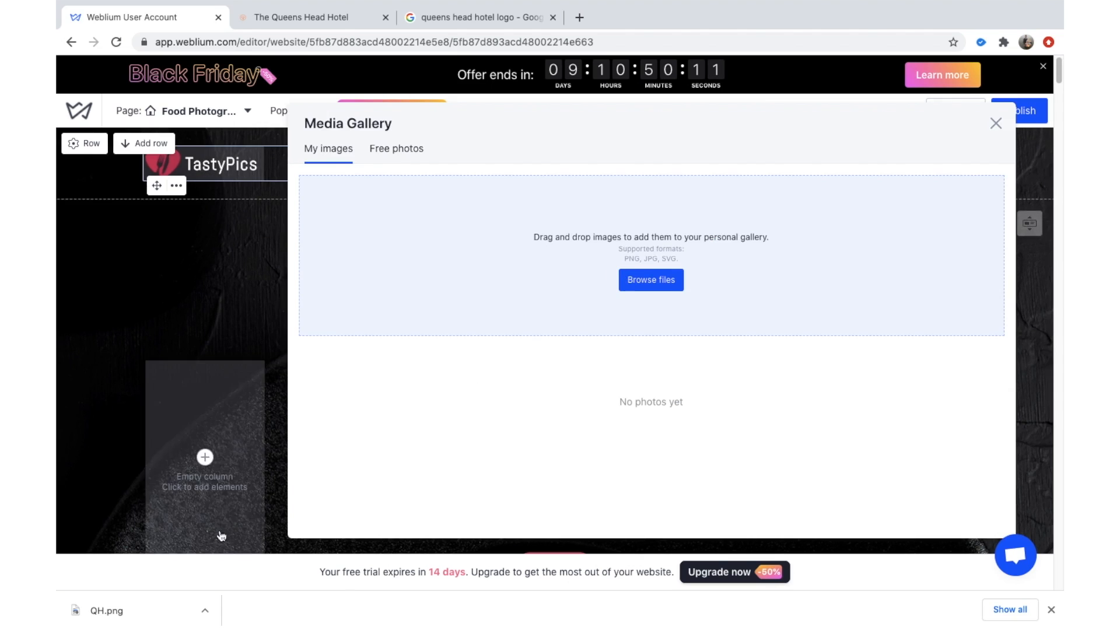
pyautogui.moveTo(163, 598); pyautogui.dragTo(599, 304)
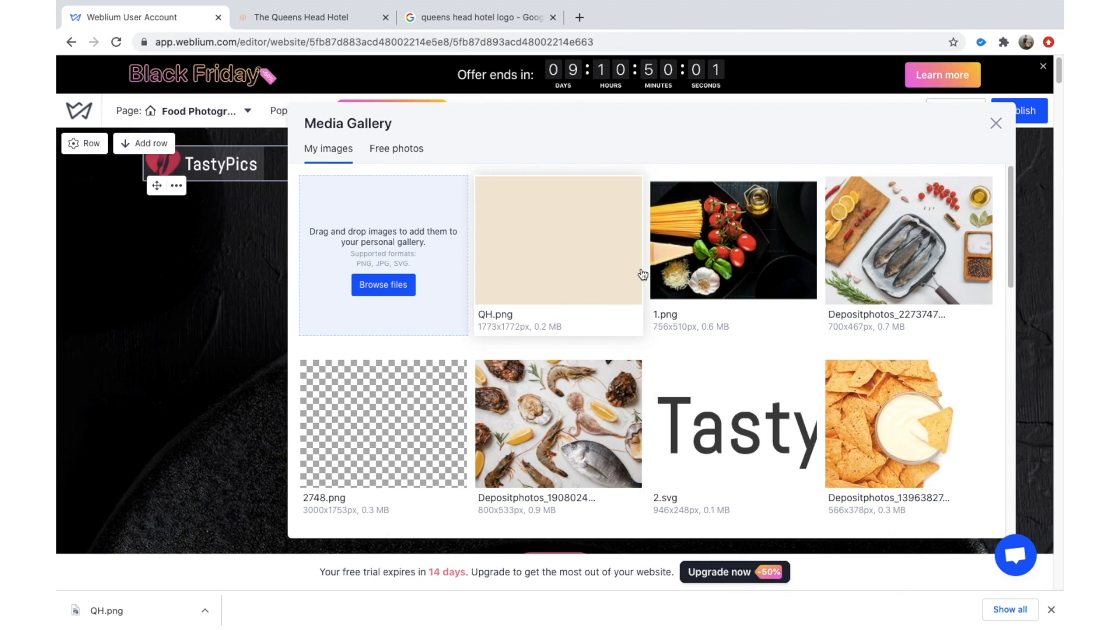
pyautogui.click(591, 280)
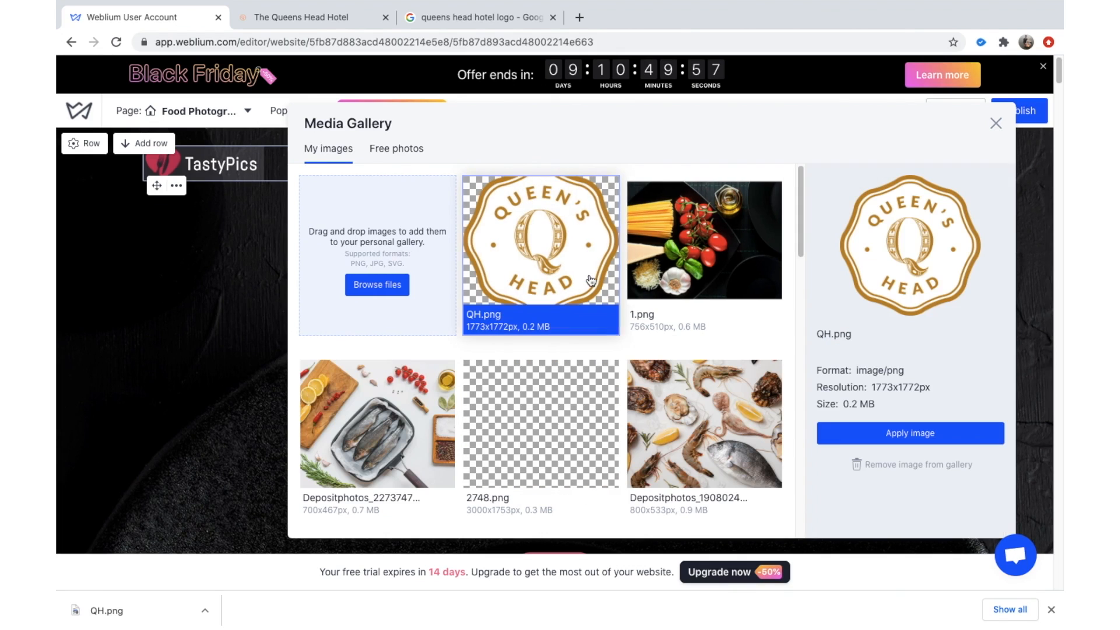
pyautogui.click(940, 443)
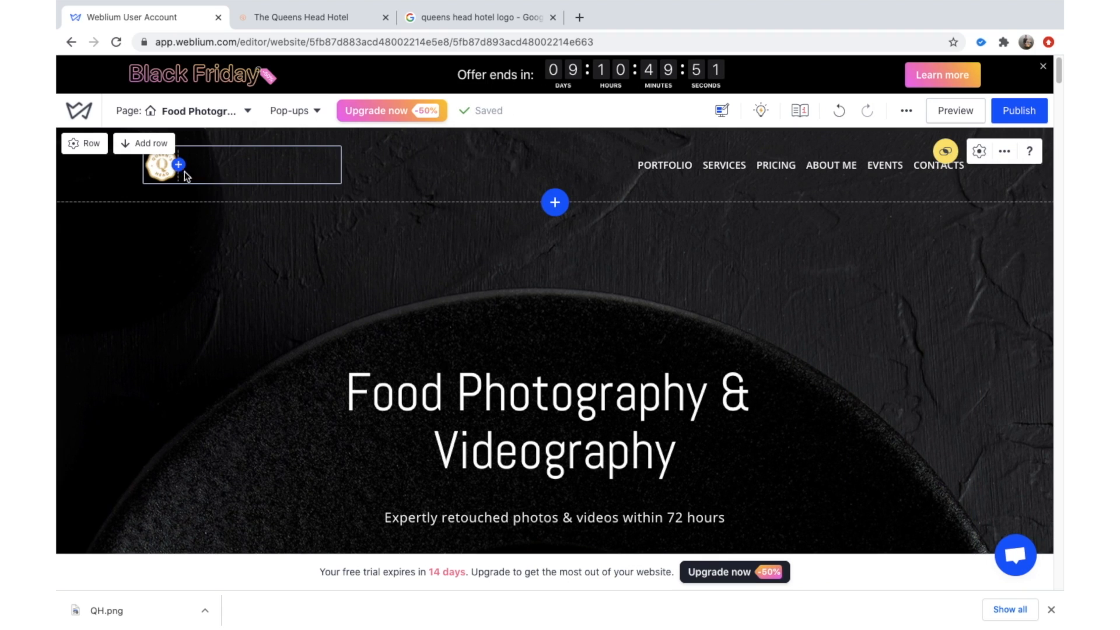
# Enlarge the Queen's Head header logo to its maximum size.
pyautogui.click(163, 178)
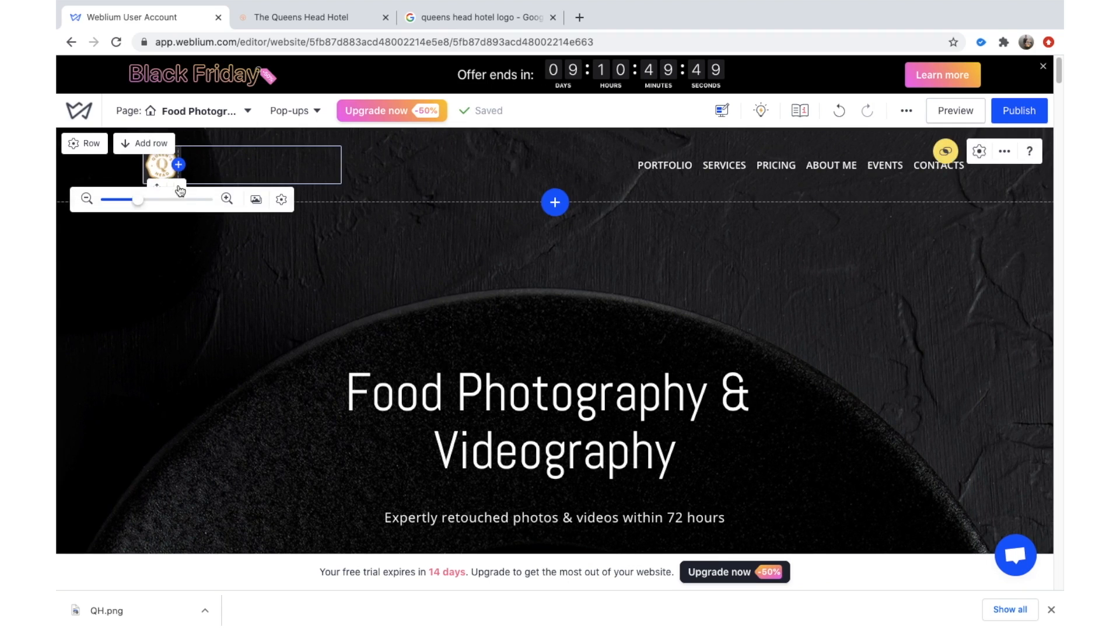
pyautogui.moveTo(165, 202); pyautogui.dragTo(240, 196)
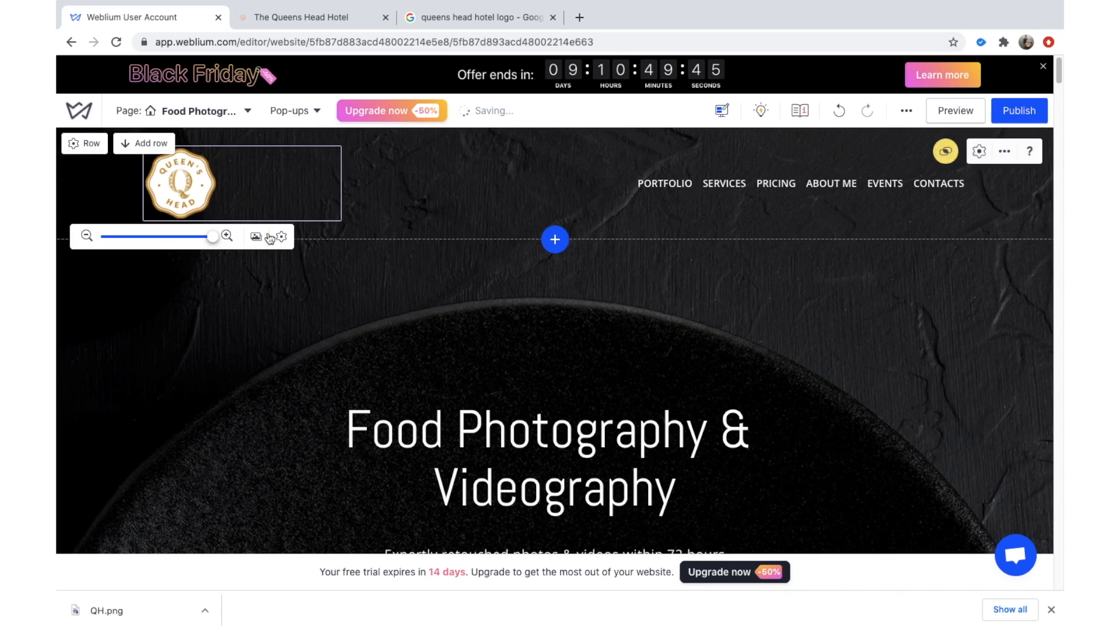
pyautogui.click(357, 303)
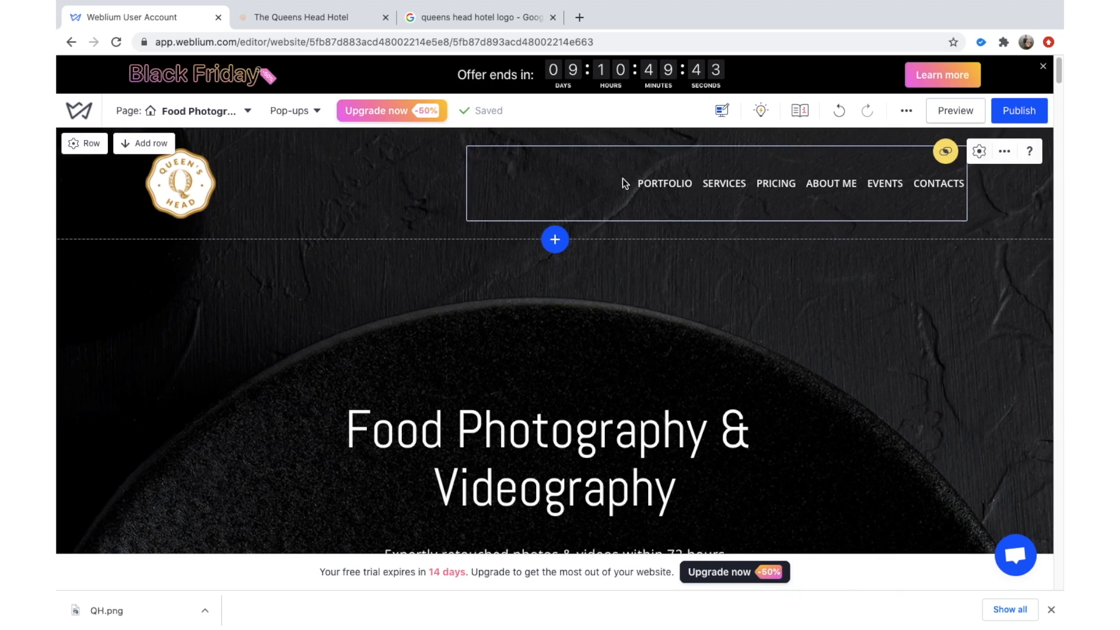
pyautogui.click(671, 185)
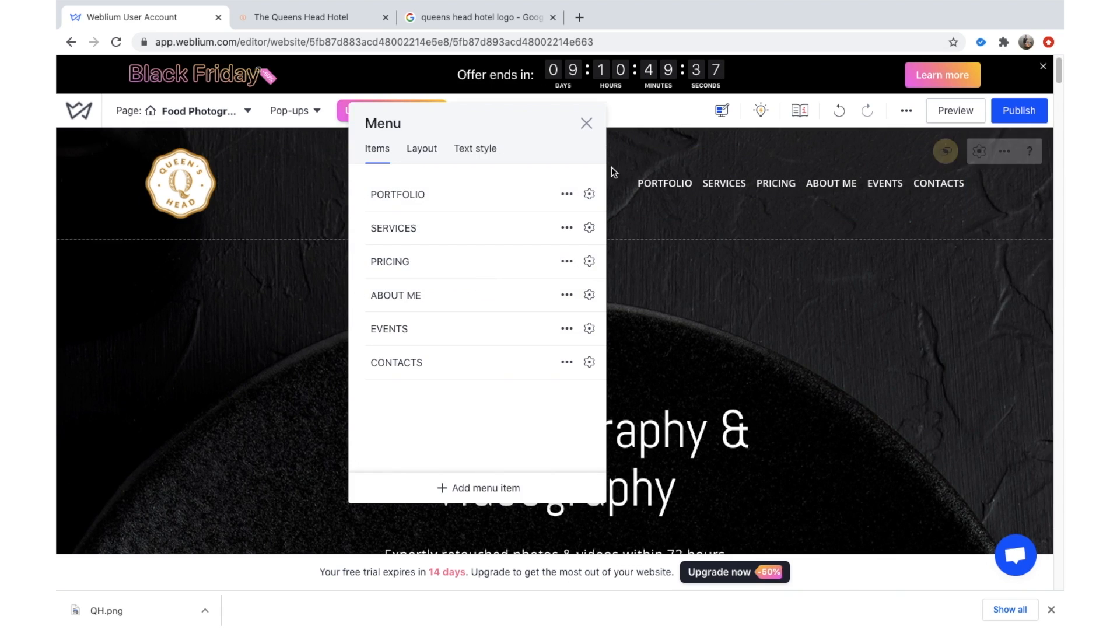
pyautogui.click(566, 194)
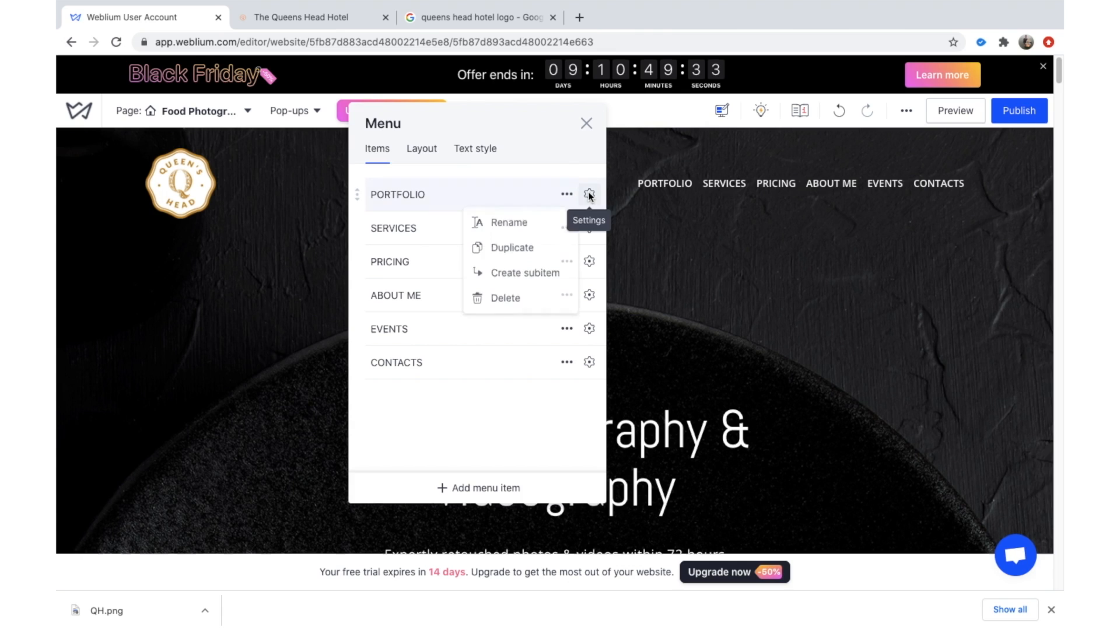
pyautogui.click(589, 193)
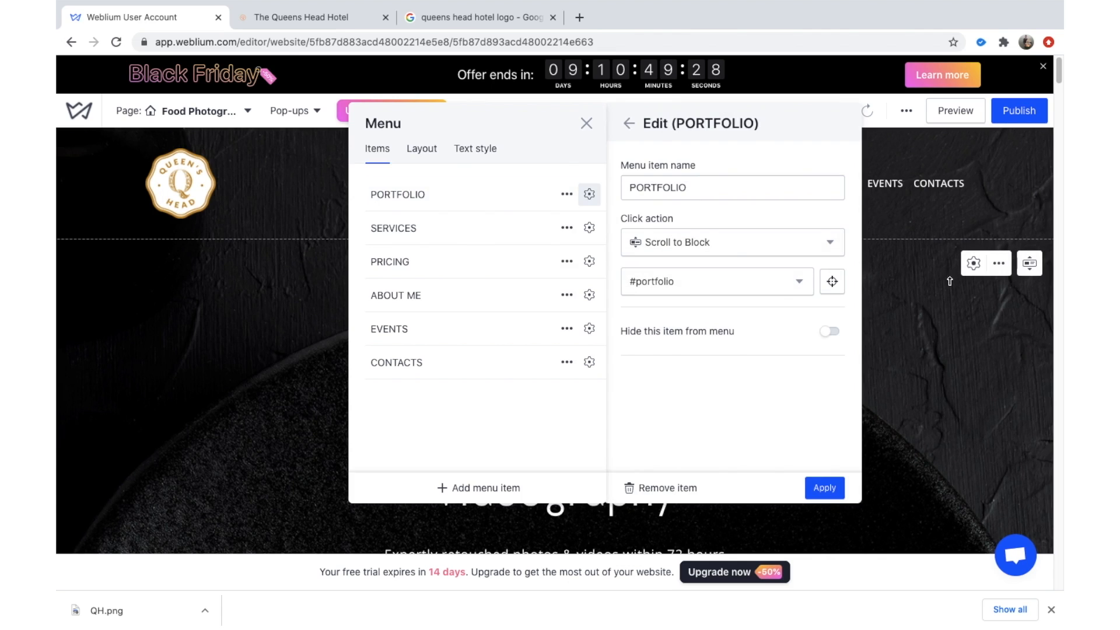
pyautogui.click(921, 243)
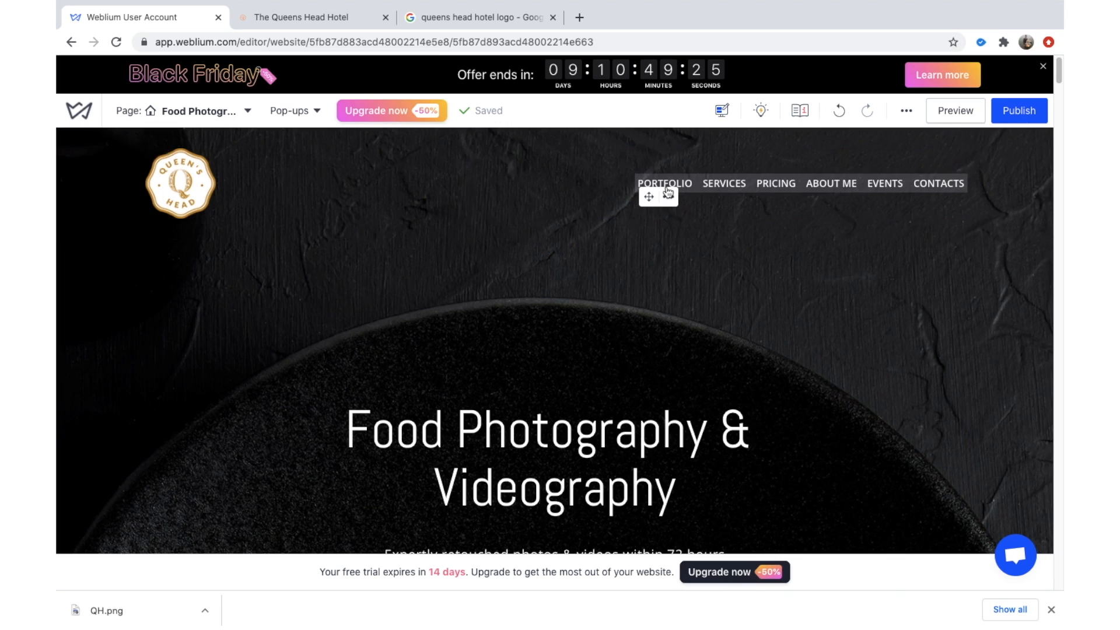
pyautogui.click(668, 195)
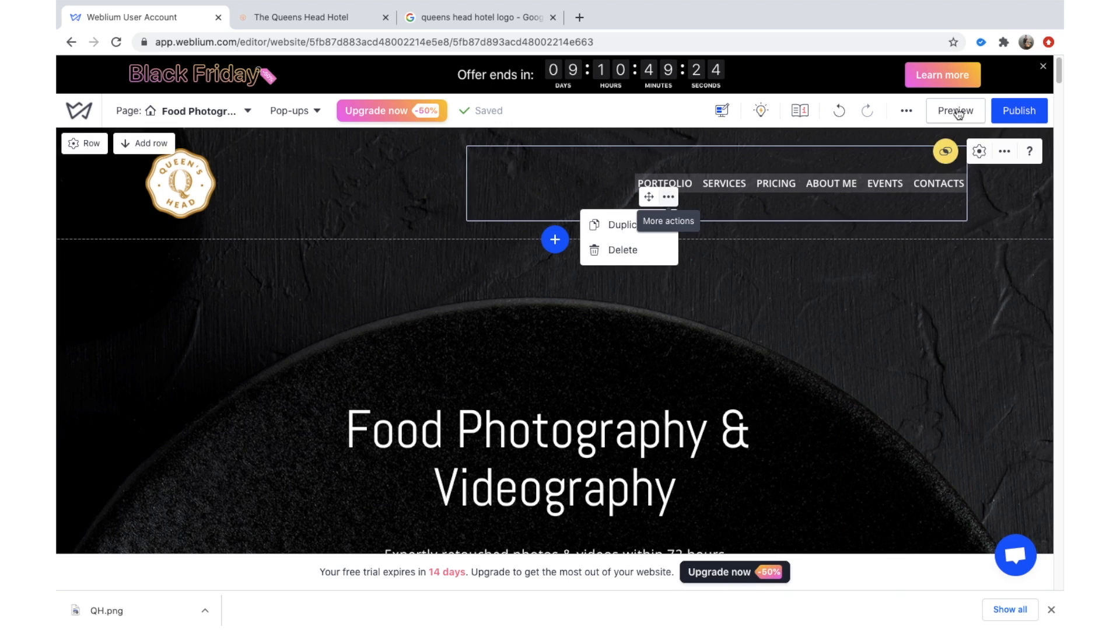
pyautogui.click(958, 112)
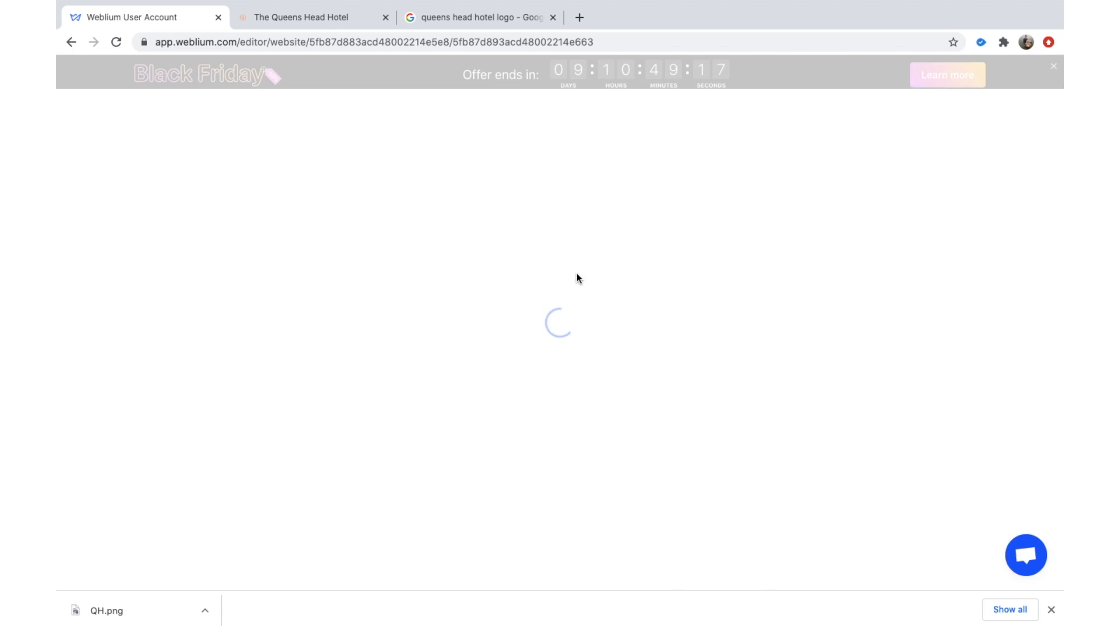
pyautogui.click(1051, 610)
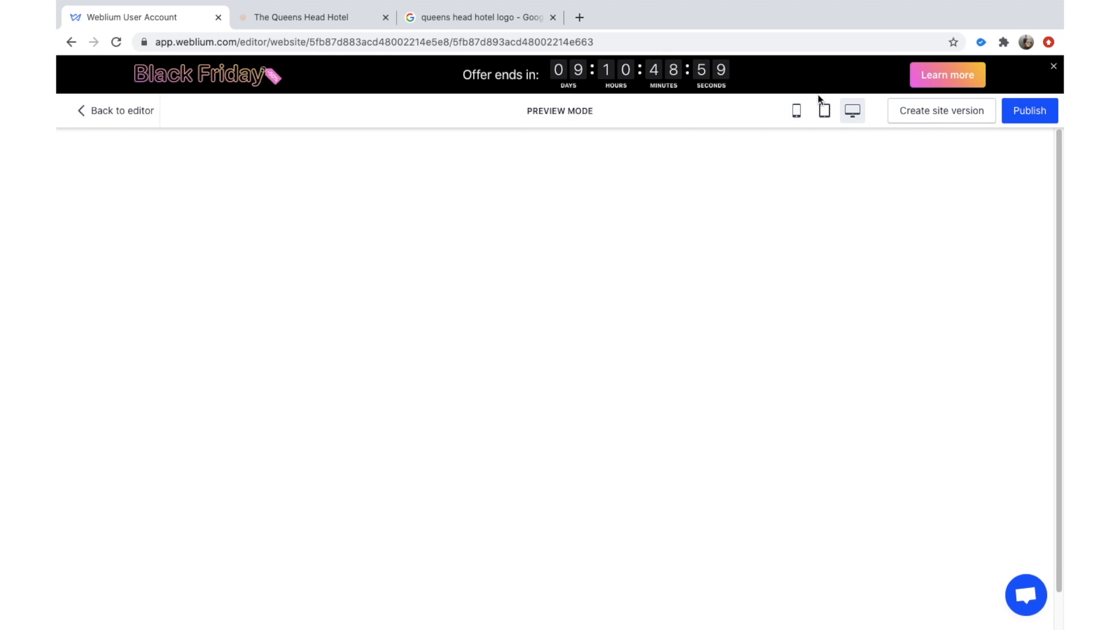
pyautogui.click(828, 111)
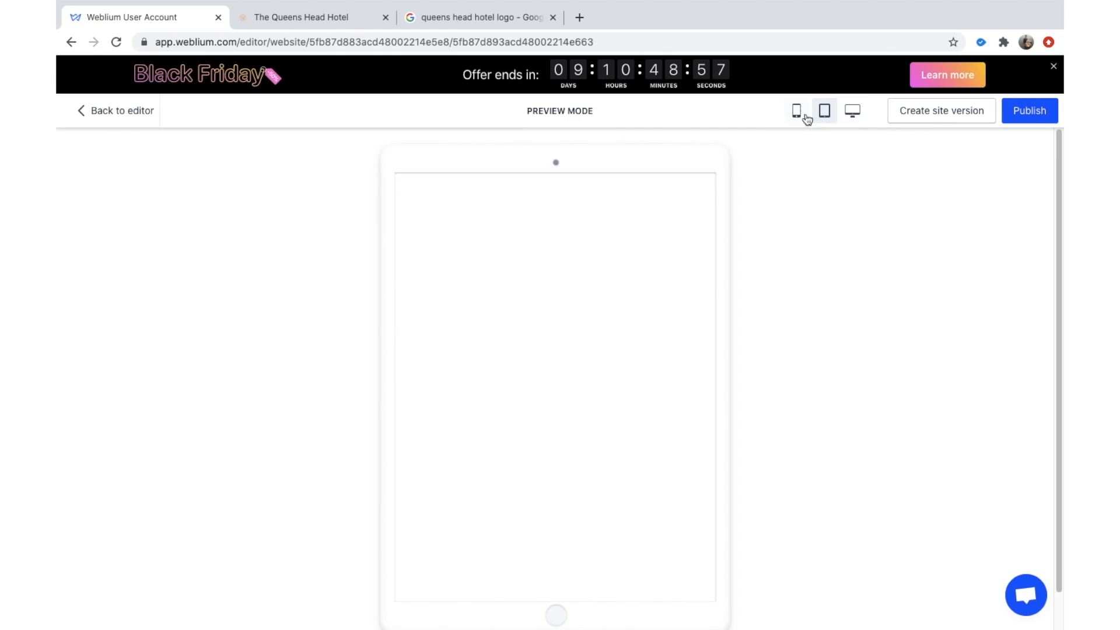
pyautogui.click(797, 119)
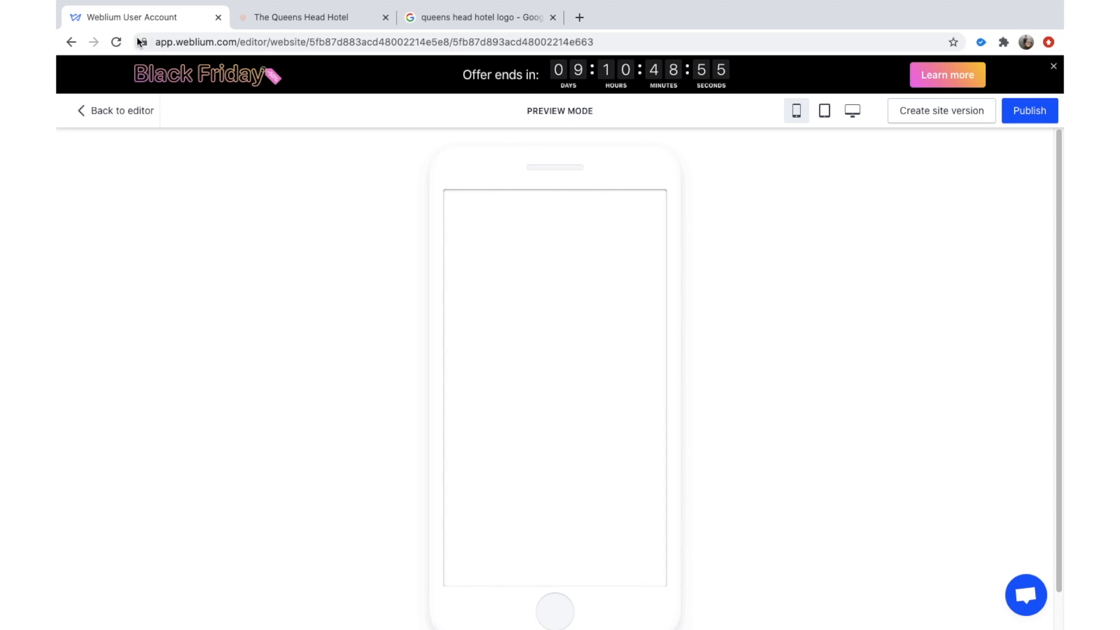
pyautogui.click(115, 43)
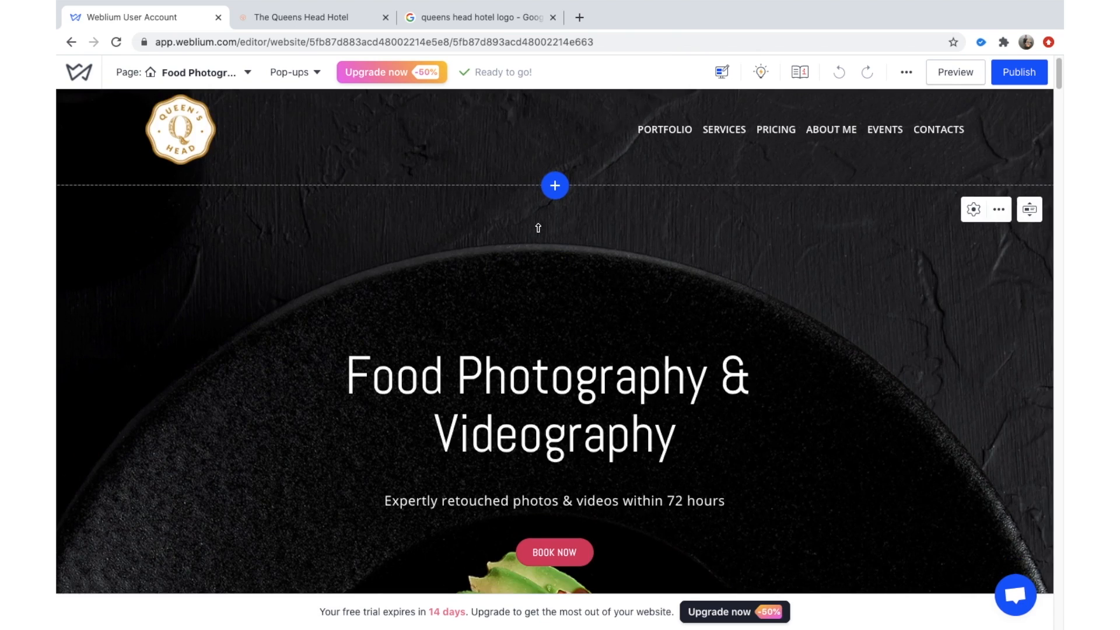
pyautogui.scroll(-5, 535, 304)
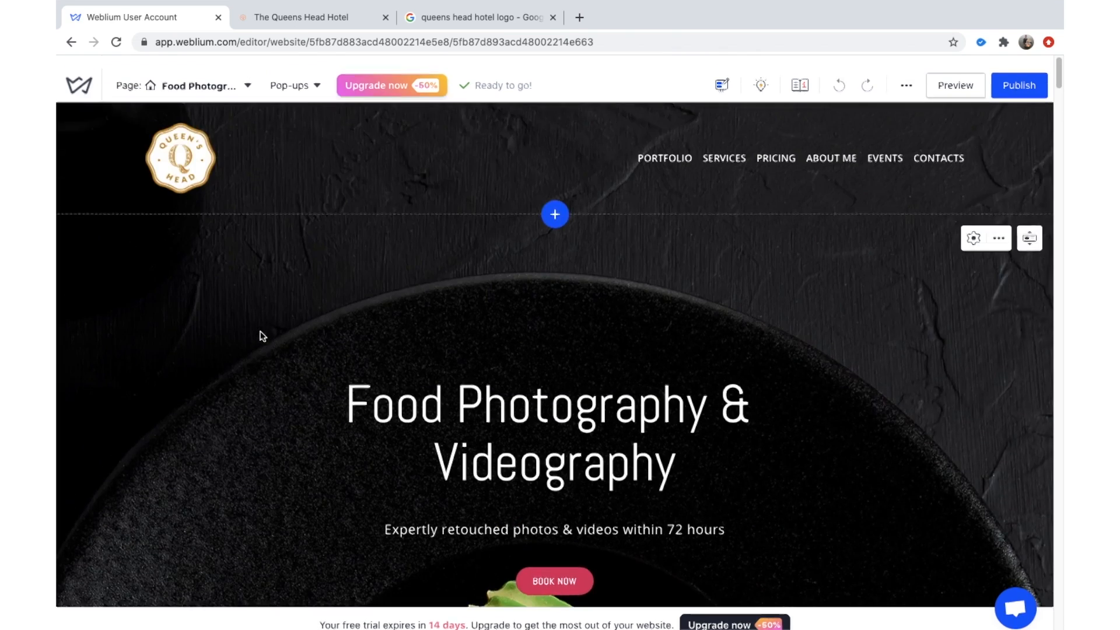
pyautogui.scroll(-5, 263, 336)
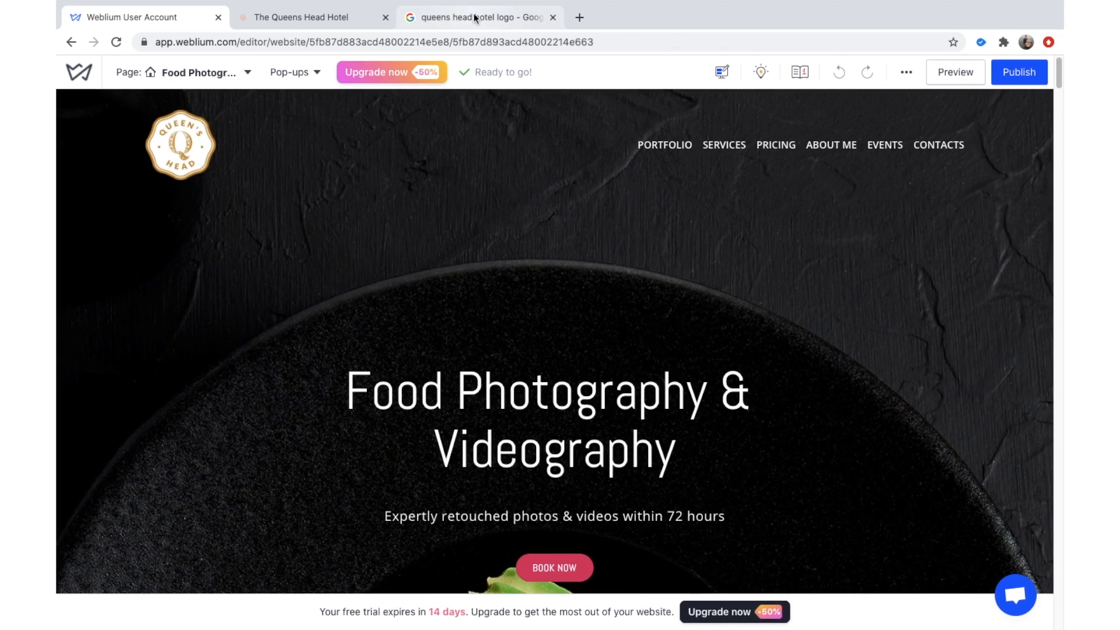
# Save the Queen's Head Hotel building photo from the image results as QH Background.jpg.
pyautogui.click(452, 17)
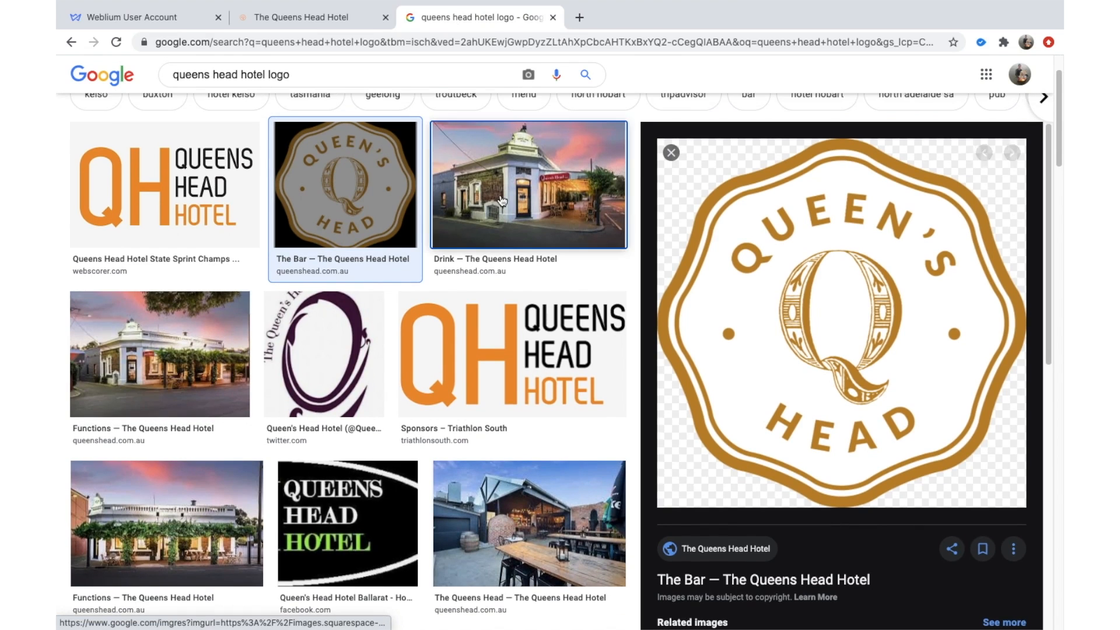
pyautogui.click(501, 201)
pyautogui.rightClick(768, 300)
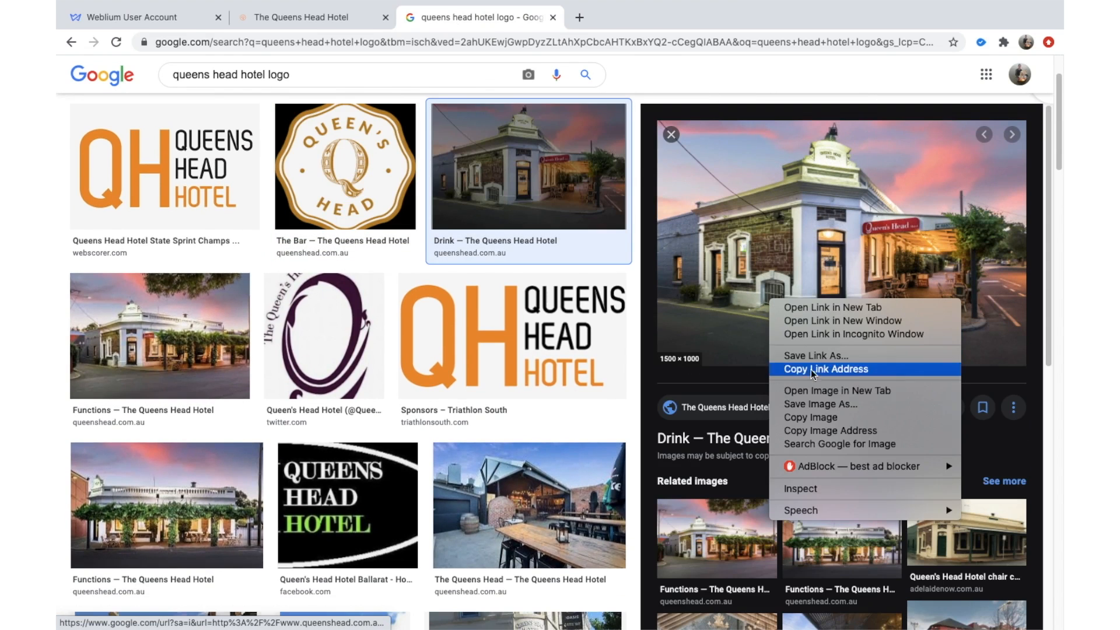
pyautogui.click(811, 405)
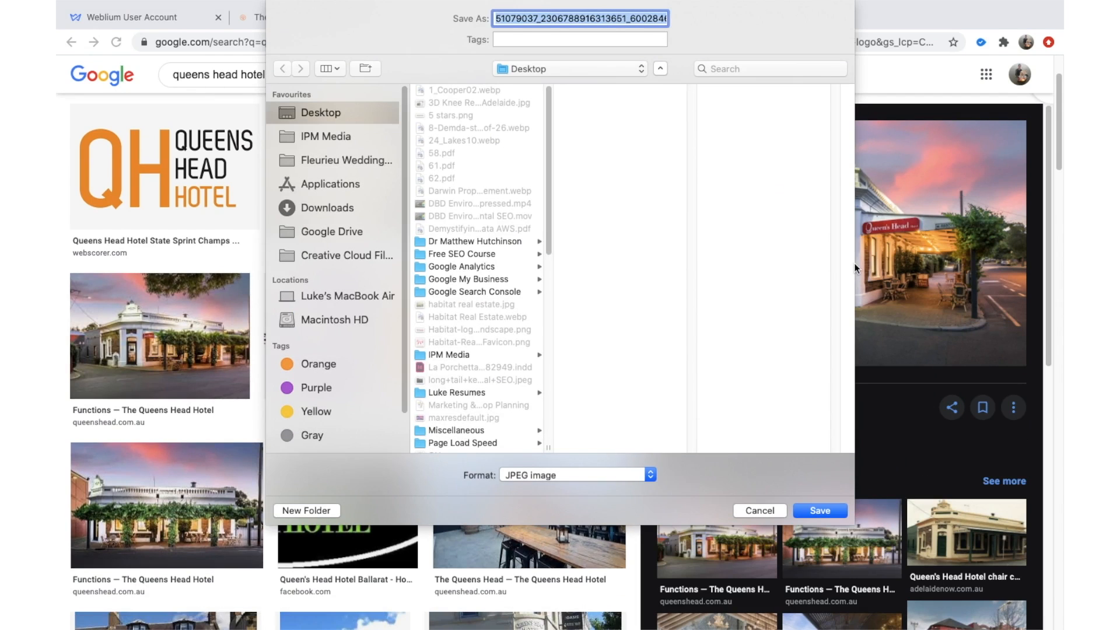
pyautogui.write('QH Background')
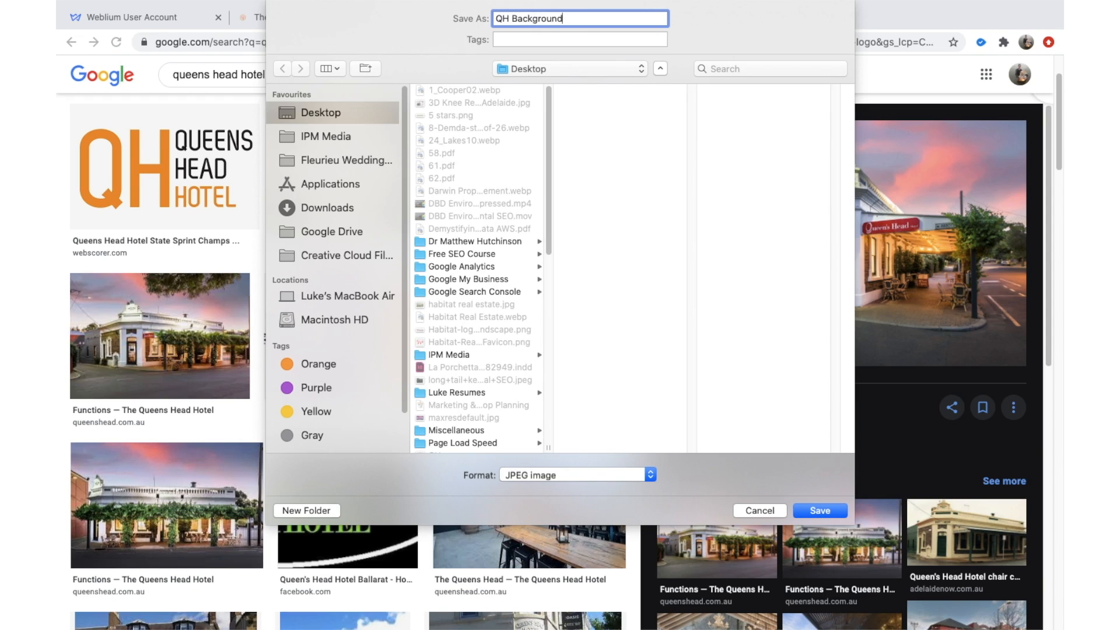
pyautogui.press('Return')
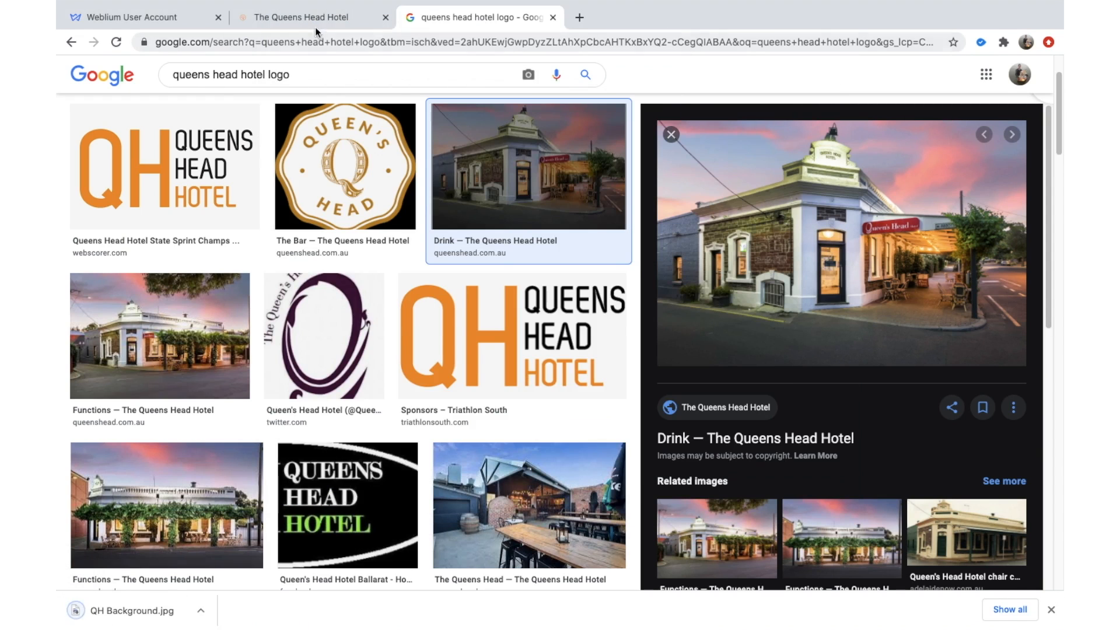
pyautogui.click(168, 18)
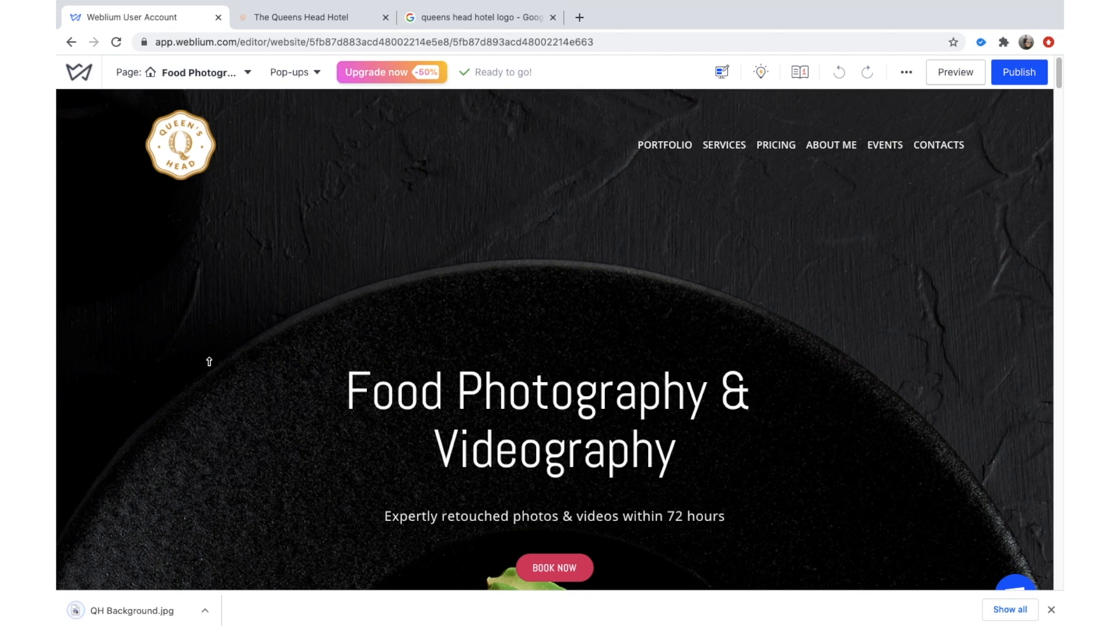
# Upload QH Background.jpg as the hero block's background image in Block settings.
pyautogui.scroll(-3, 754, 288)
pyautogui.scroll(1, 754, 289)
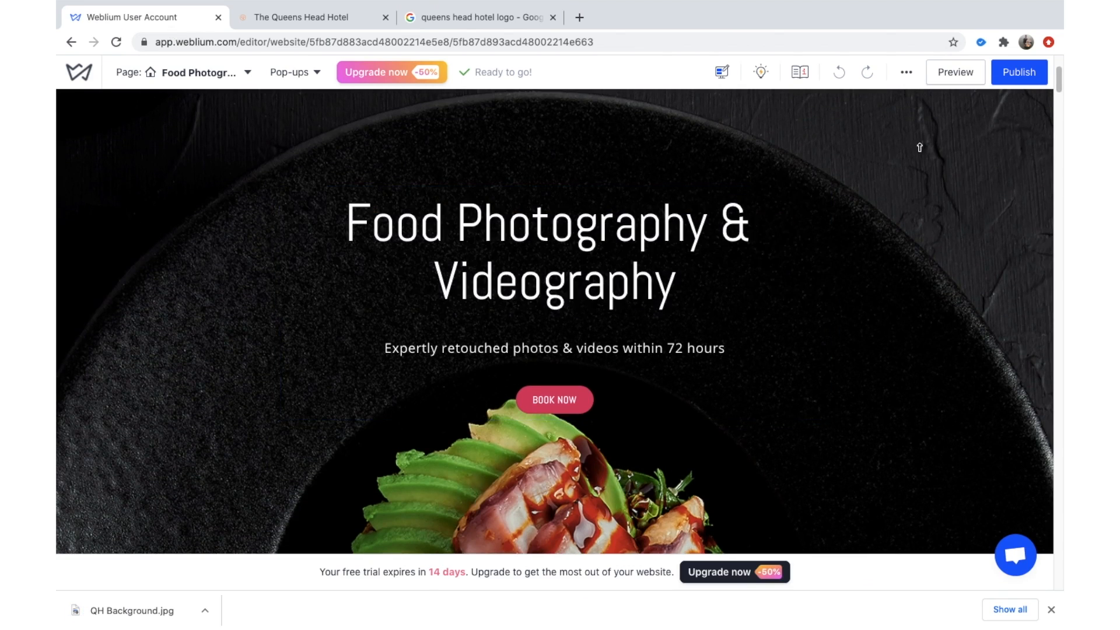
pyautogui.scroll(3, 913, 175)
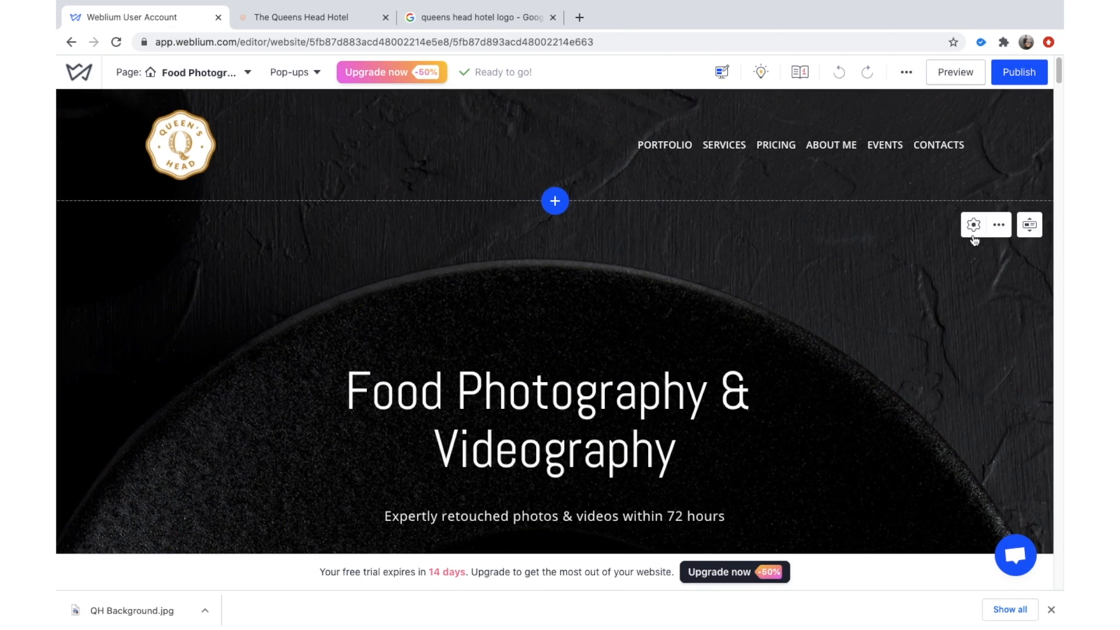
pyautogui.click(973, 225)
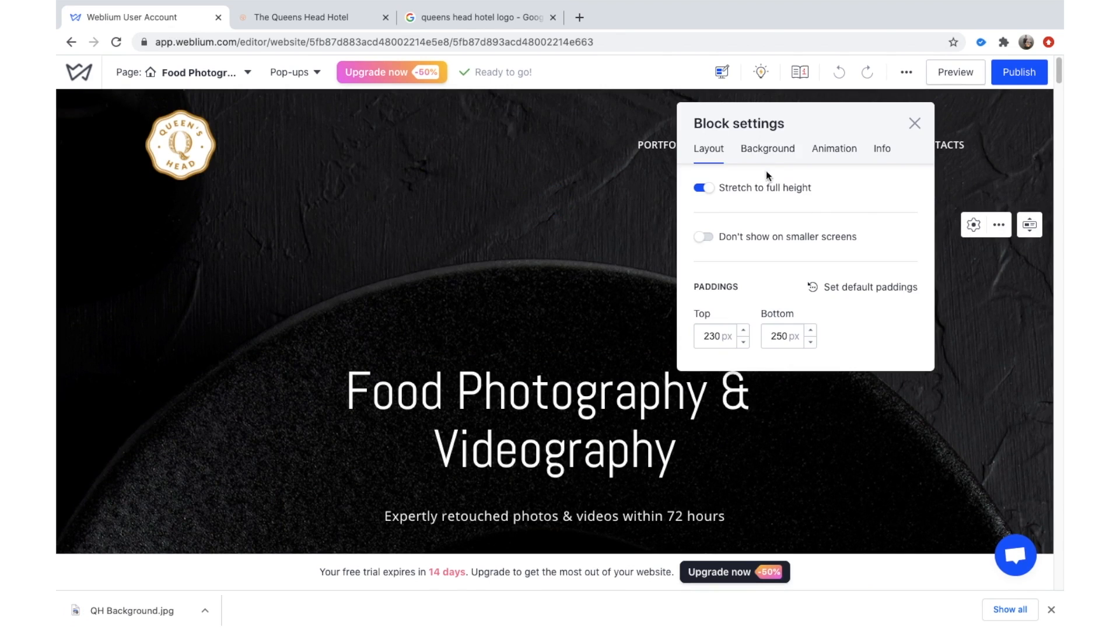
pyautogui.click(768, 150)
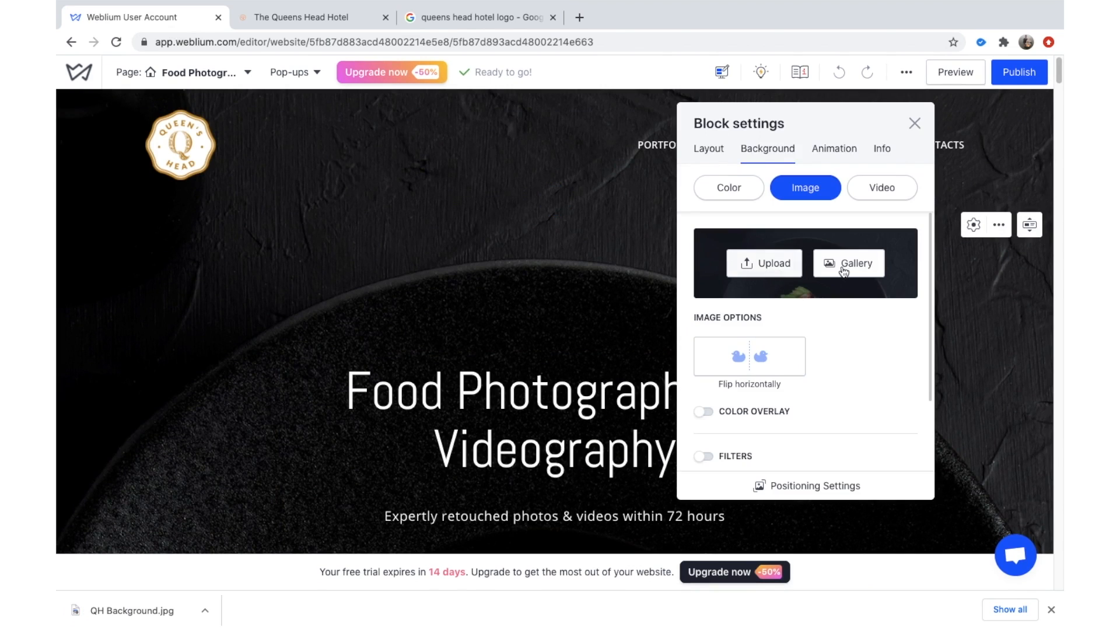
pyautogui.click(776, 263)
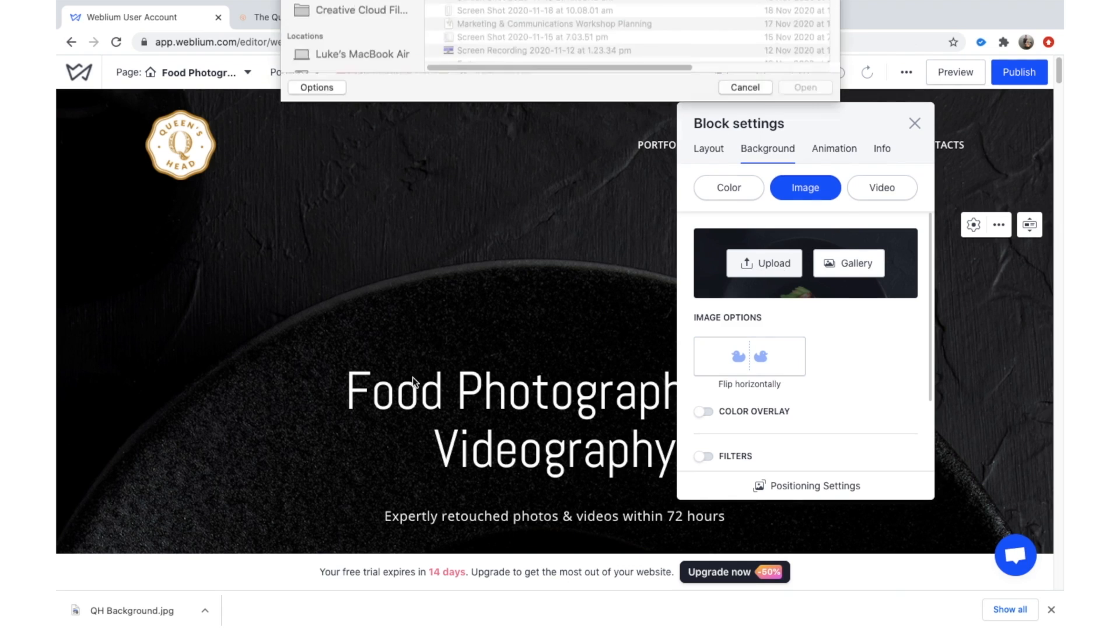
pyautogui.click(509, 57)
pyautogui.press('Return')
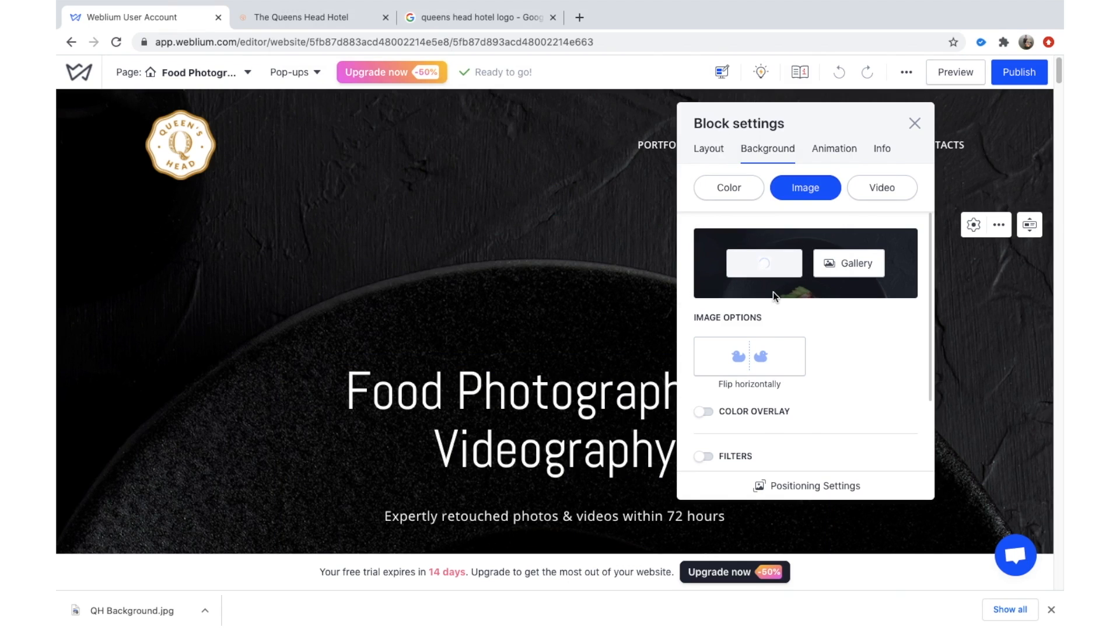
pyautogui.scroll(-1, 826, 334)
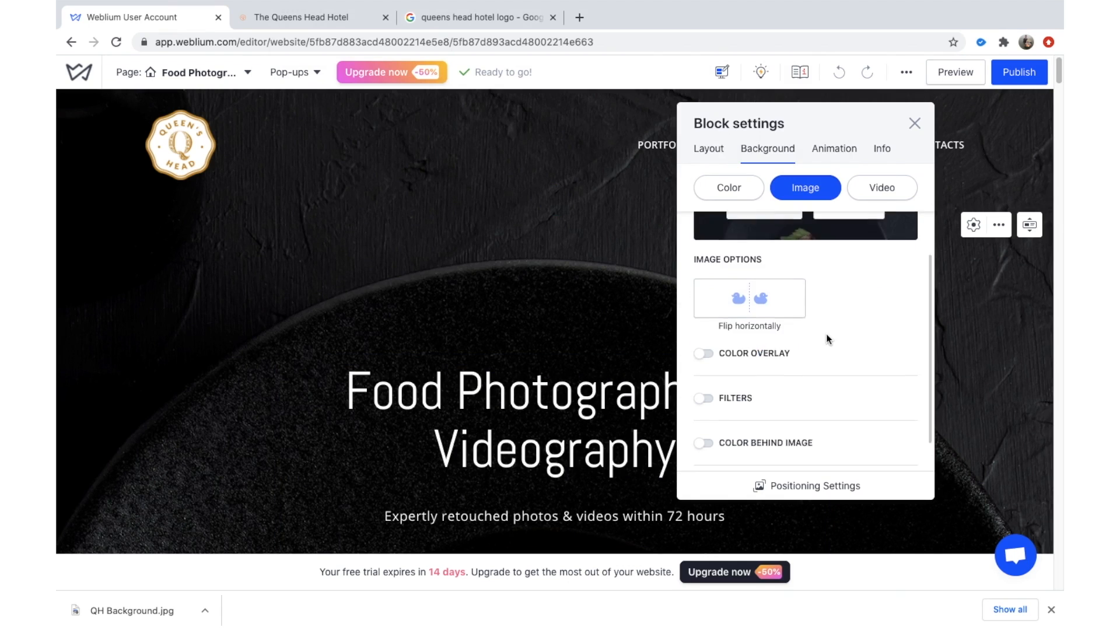
pyautogui.scroll(-1, 827, 337)
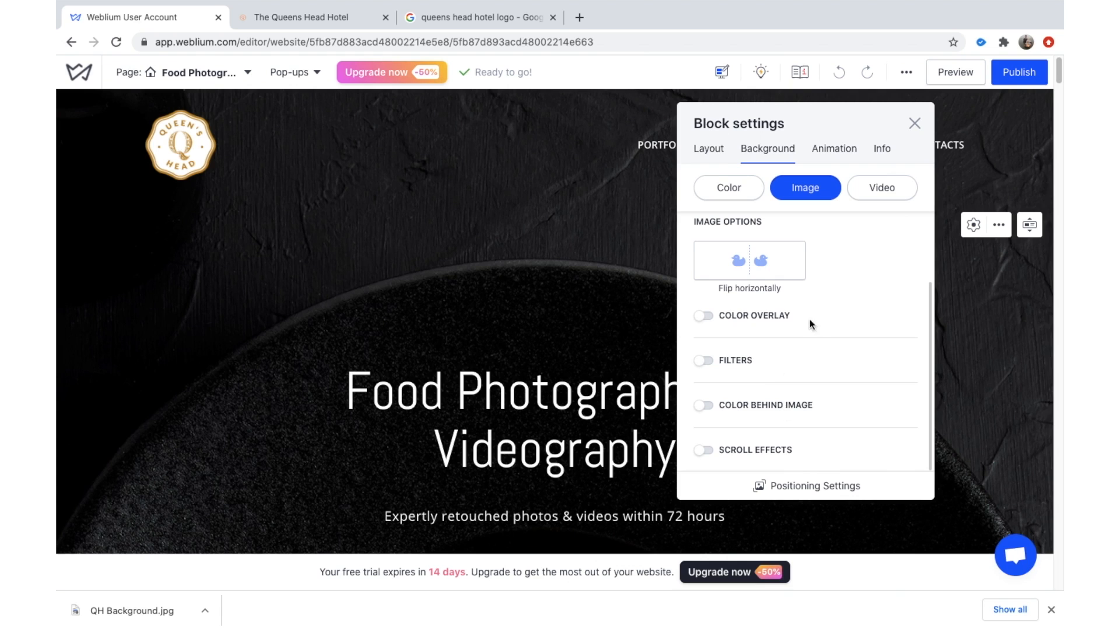
pyautogui.scroll(2, 789, 344)
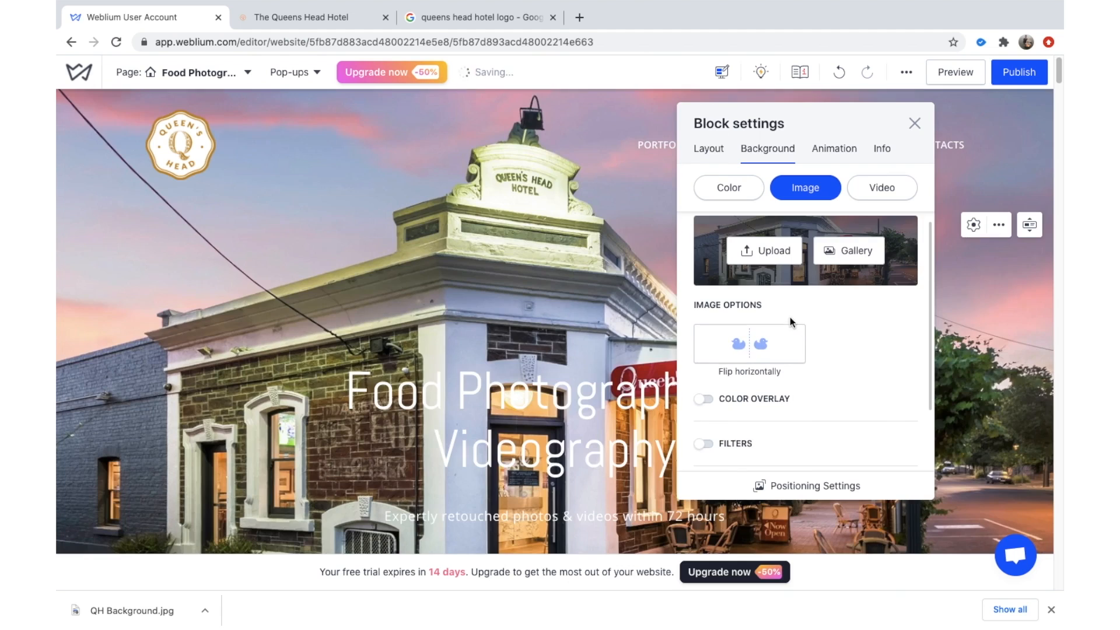
pyautogui.scroll(-2, 794, 314)
# Enable a custom black (#000000) colour overlay on the hero photo and adjust its opacity.
pyautogui.scroll(-1, 758, 344)
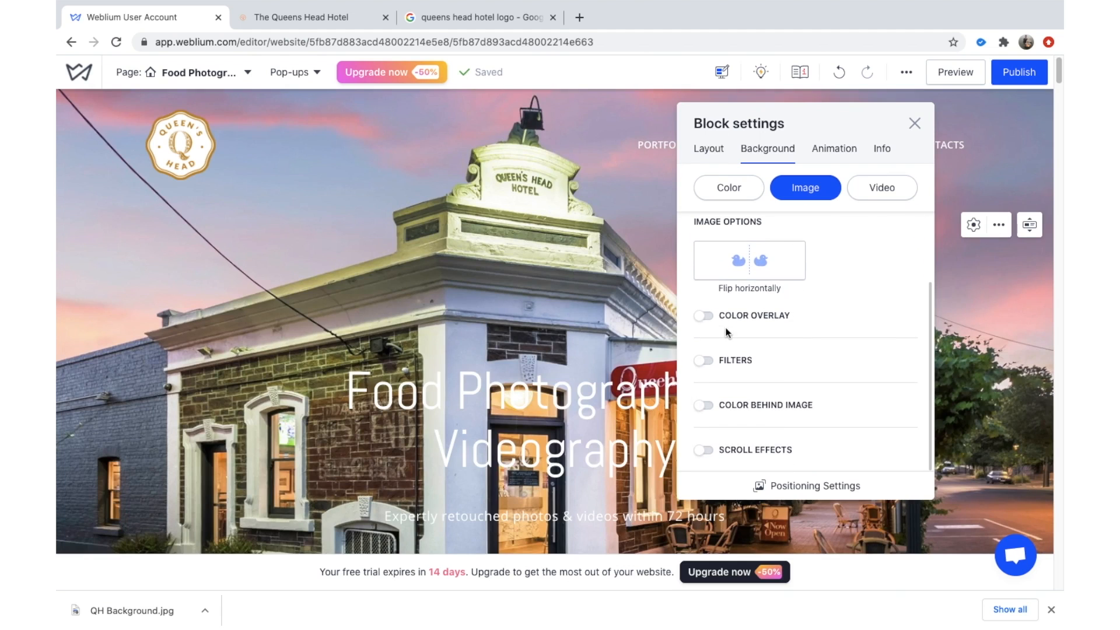
pyautogui.click(705, 316)
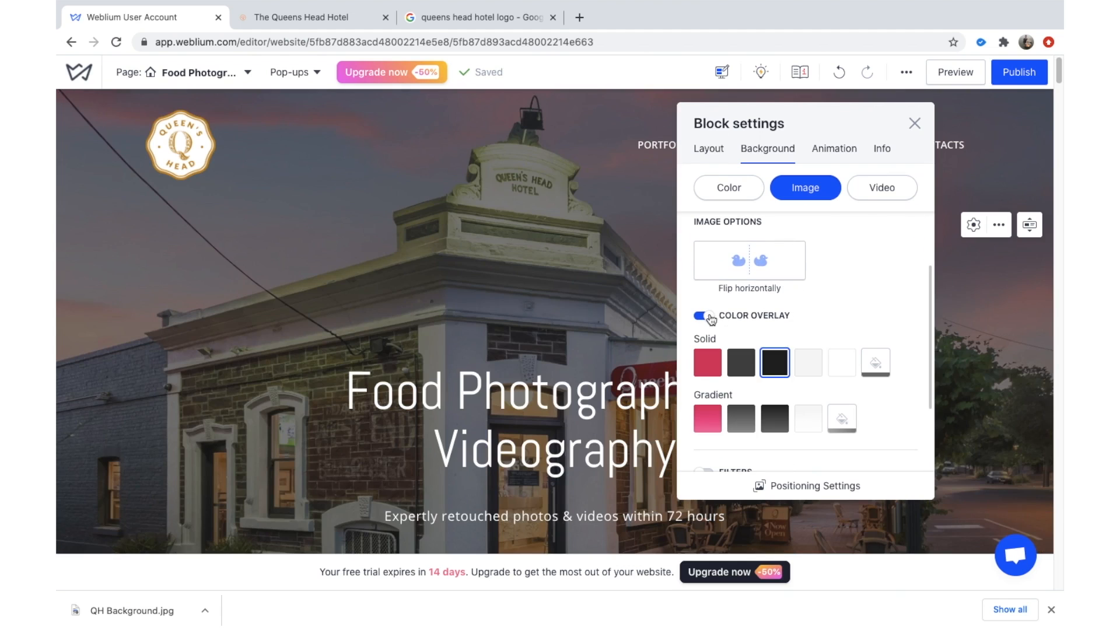
pyautogui.scroll(-1, 778, 353)
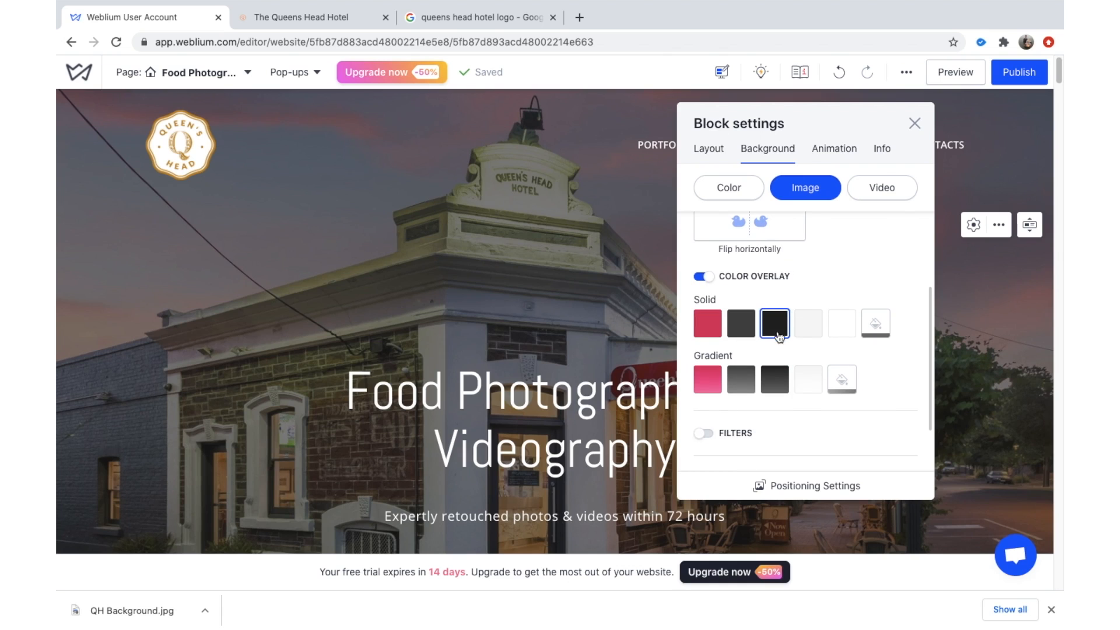
pyautogui.click(881, 323)
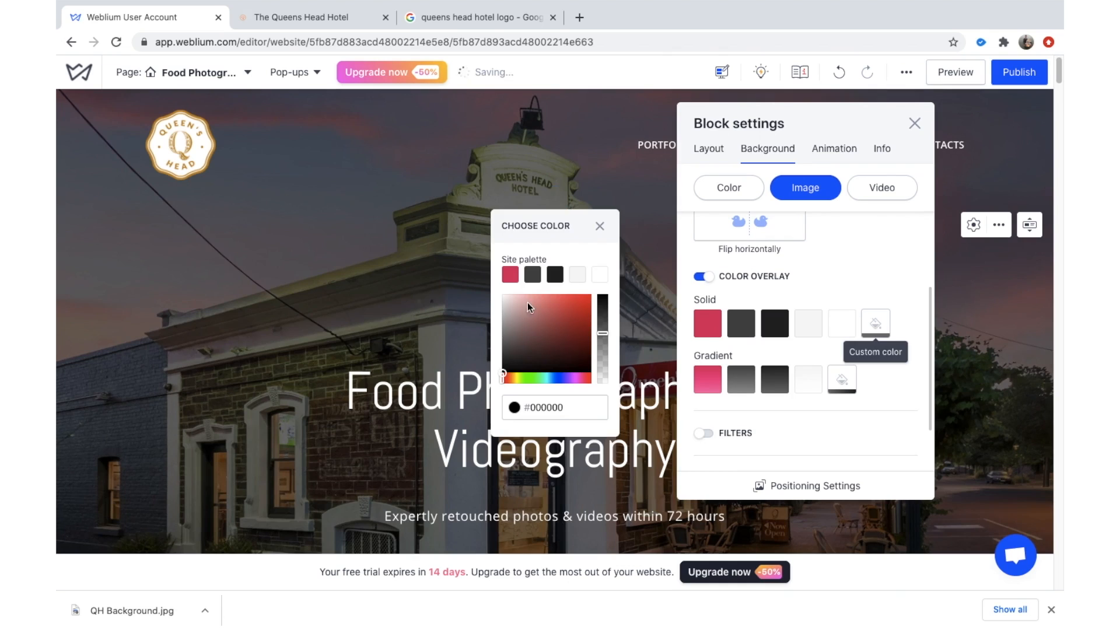
pyautogui.moveTo(602, 335)
pyautogui.mouseDown()
pyautogui.moveTo(602, 283)
pyautogui.moveTo(605, 313)
pyautogui.mouseUp()
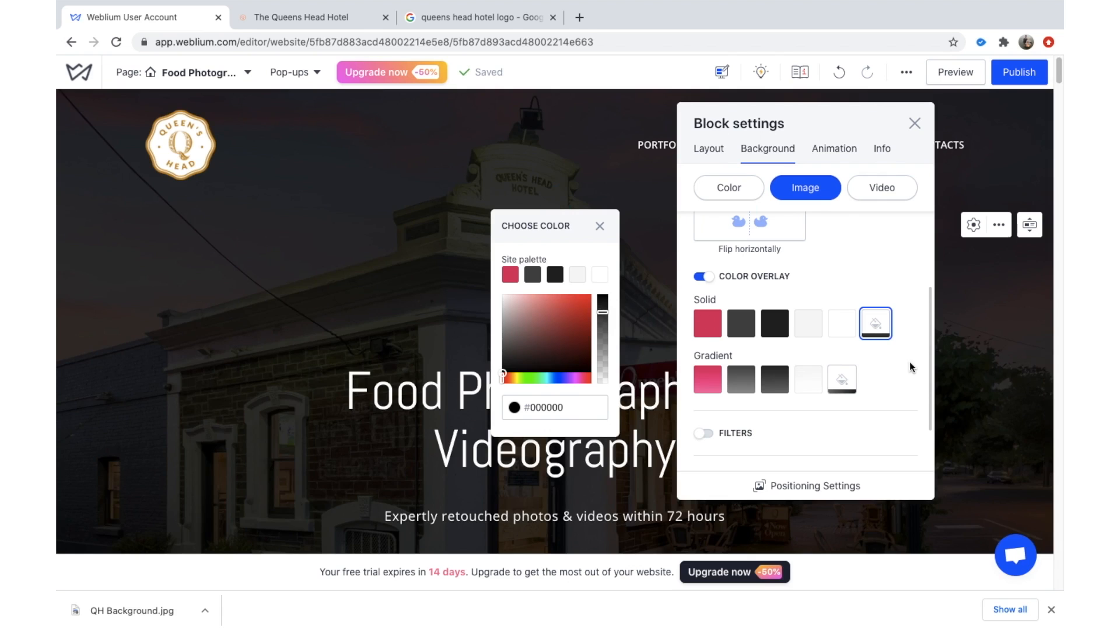
pyautogui.click(600, 226)
# Replace the hero heading text with 'Queens Head Hotel'.
pyautogui.click(914, 124)
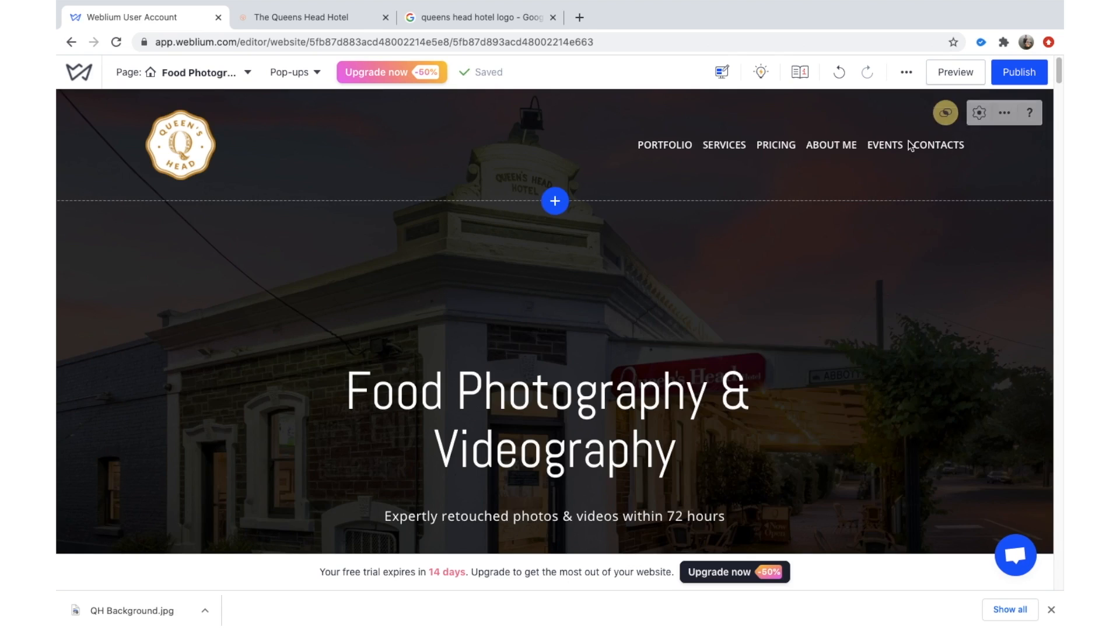
pyautogui.scroll(-1, 761, 366)
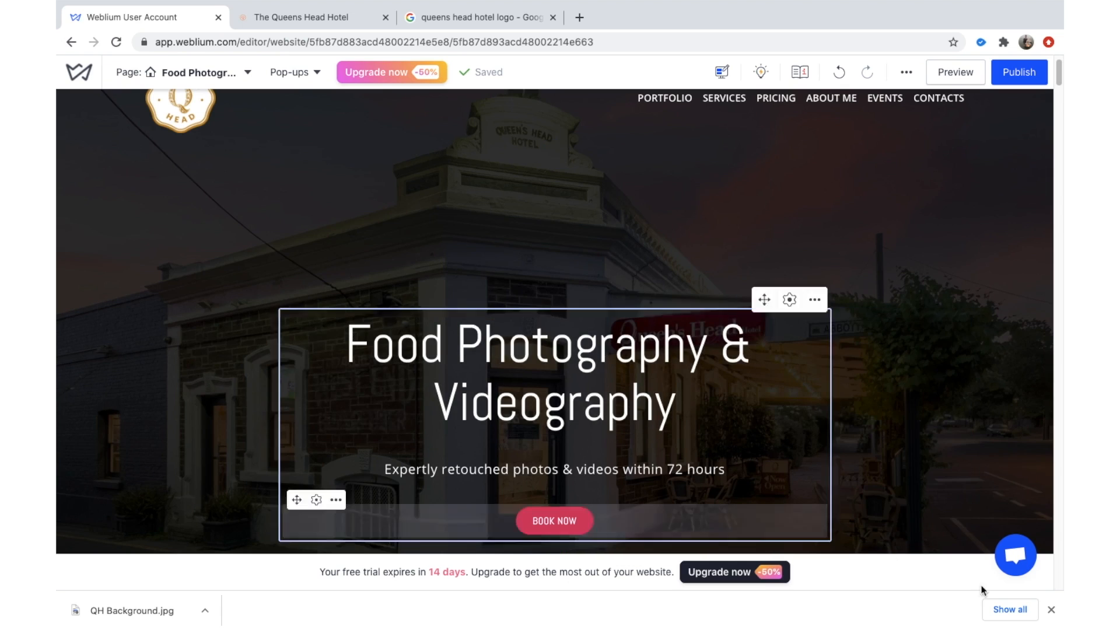
pyautogui.click(1052, 610)
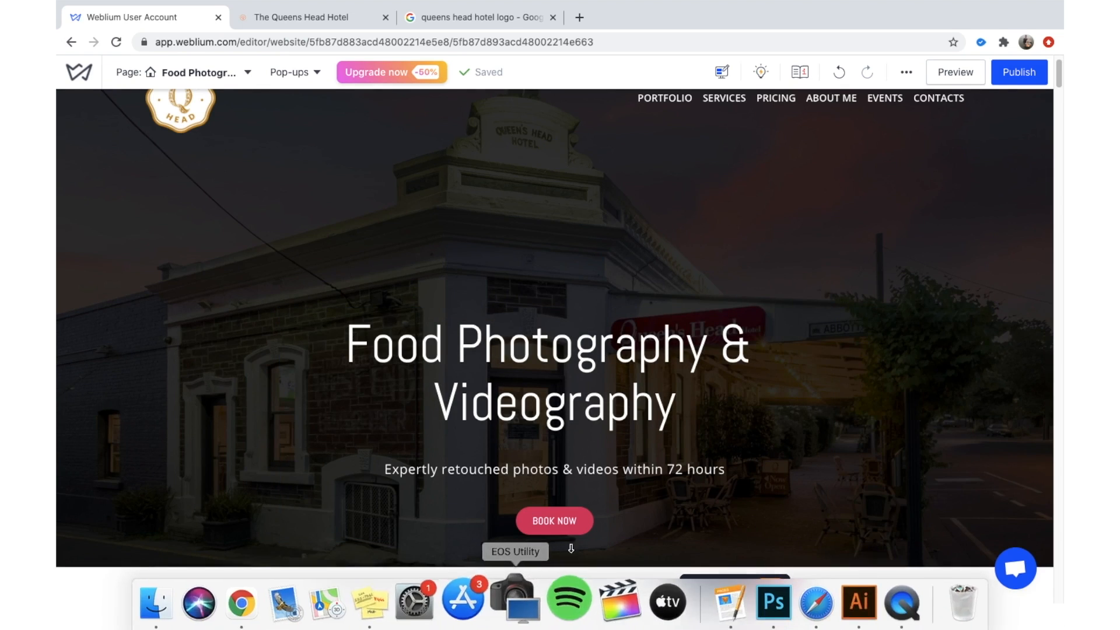
pyautogui.click(561, 352)
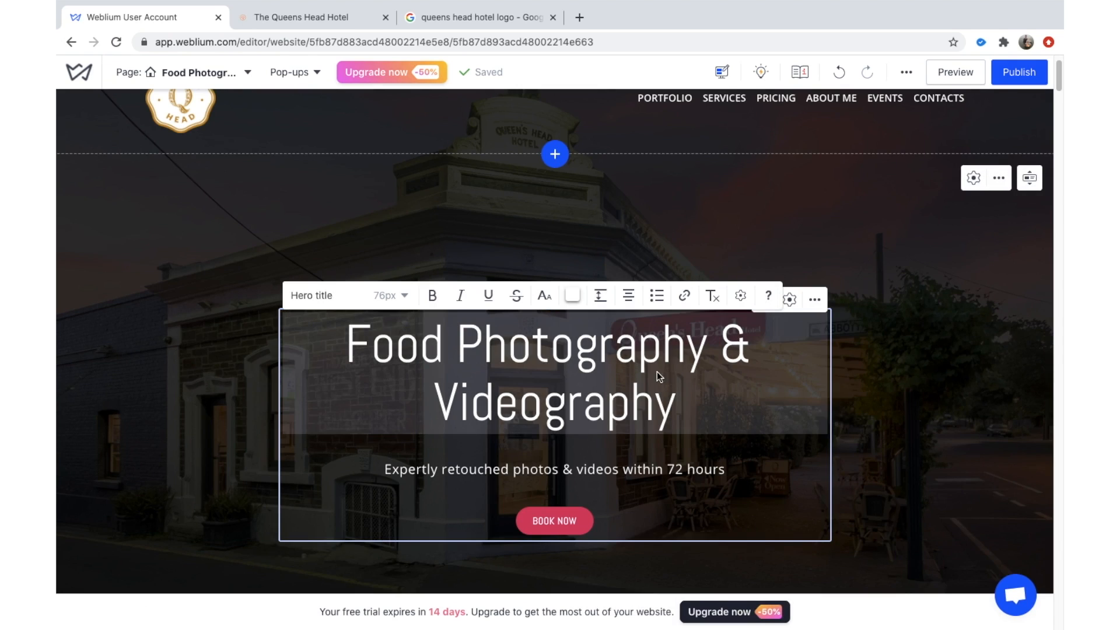
pyautogui.moveTo(676, 410); pyautogui.dragTo(346, 326)
pyautogui.write('Queens ')
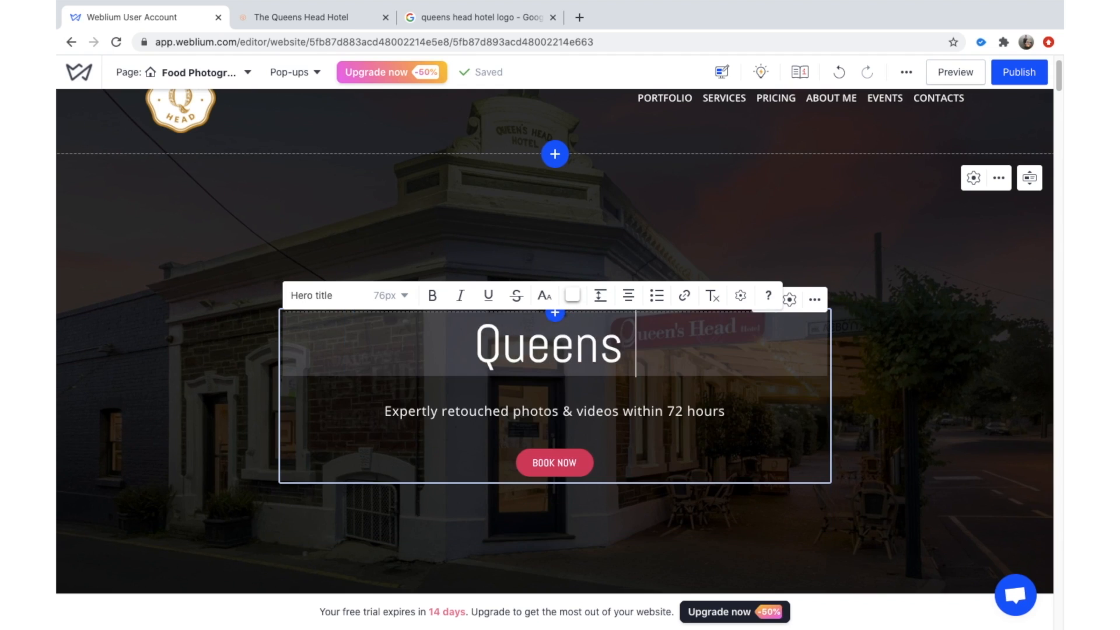
pyautogui.write('Head ho')
pyautogui.press('BackSpace')
pyautogui.press('BackSpace')
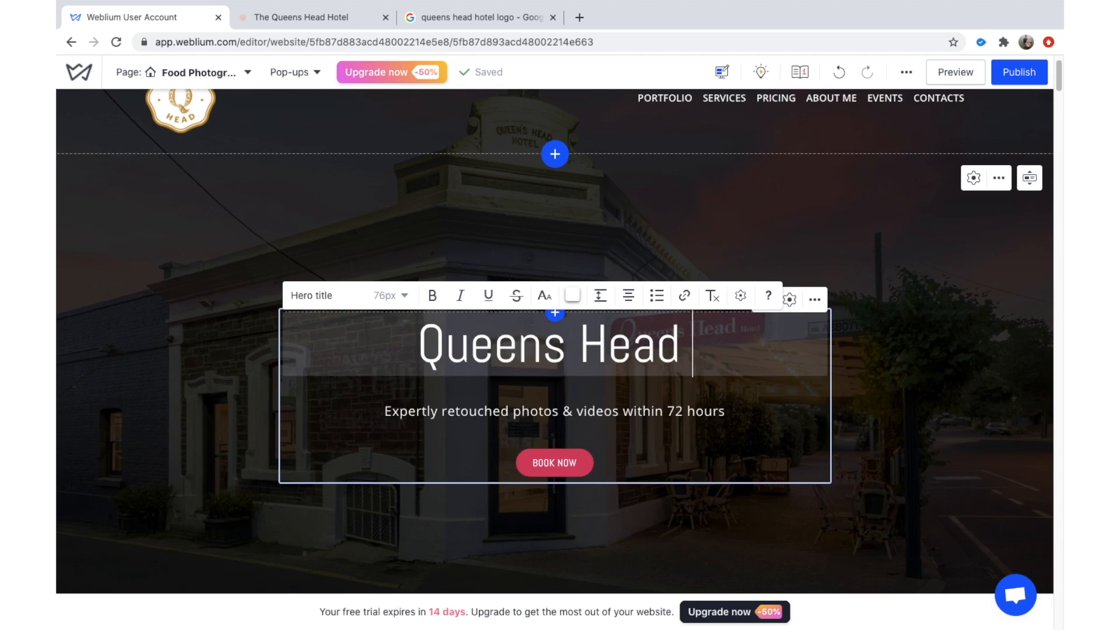
pyautogui.write('Hotel')
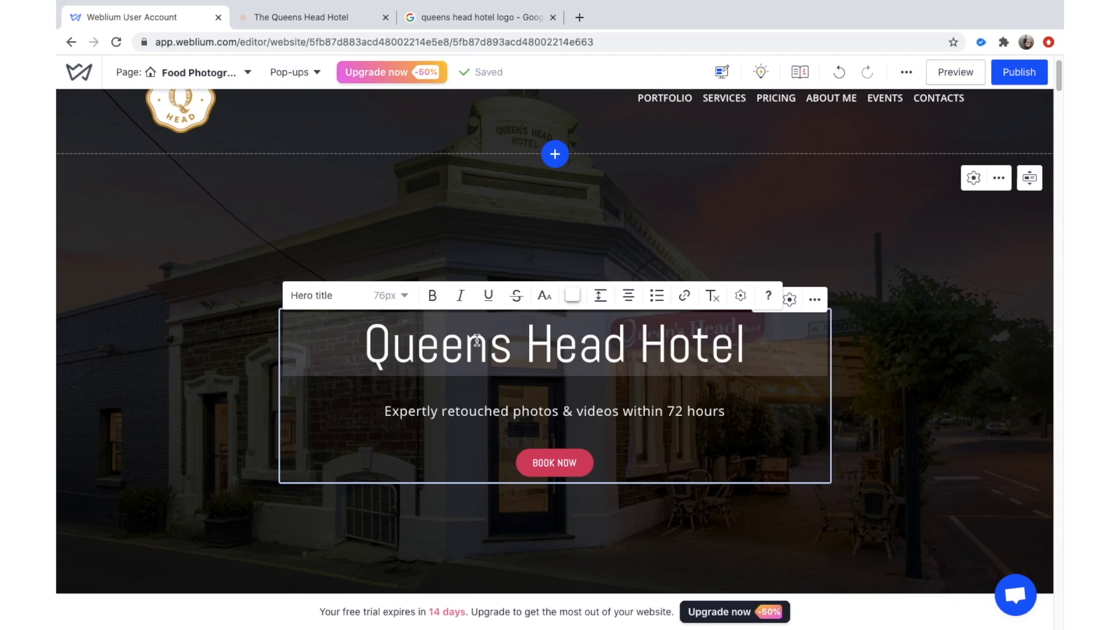
# Set the new heading's SEO tag to H1 in its text settings.
pyautogui.moveTo(362, 339); pyautogui.dragTo(745, 334)
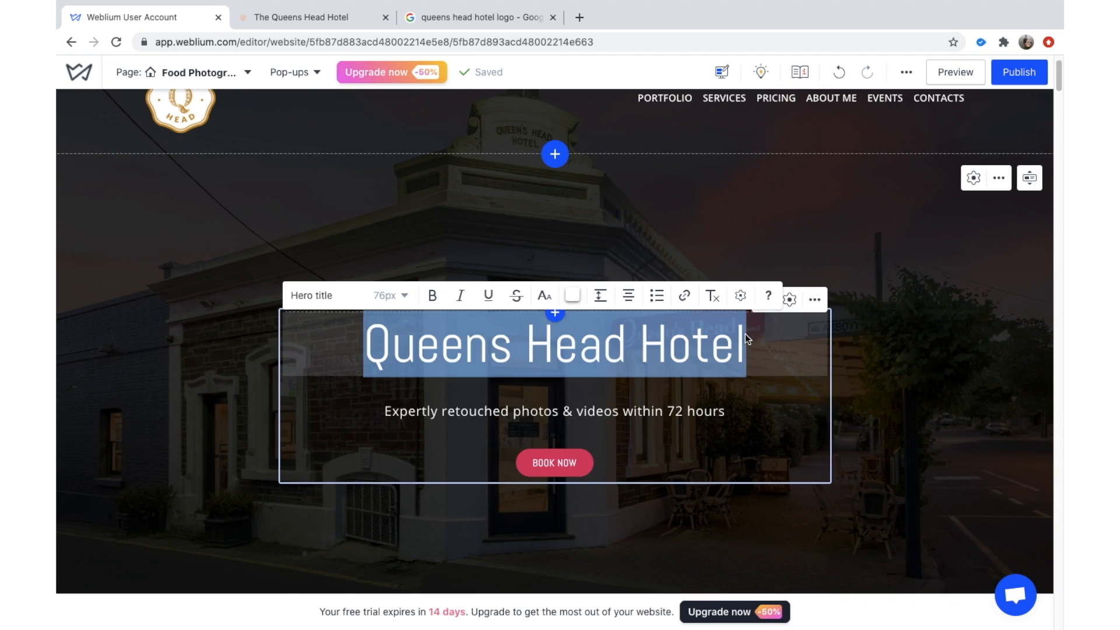
pyautogui.click(739, 297)
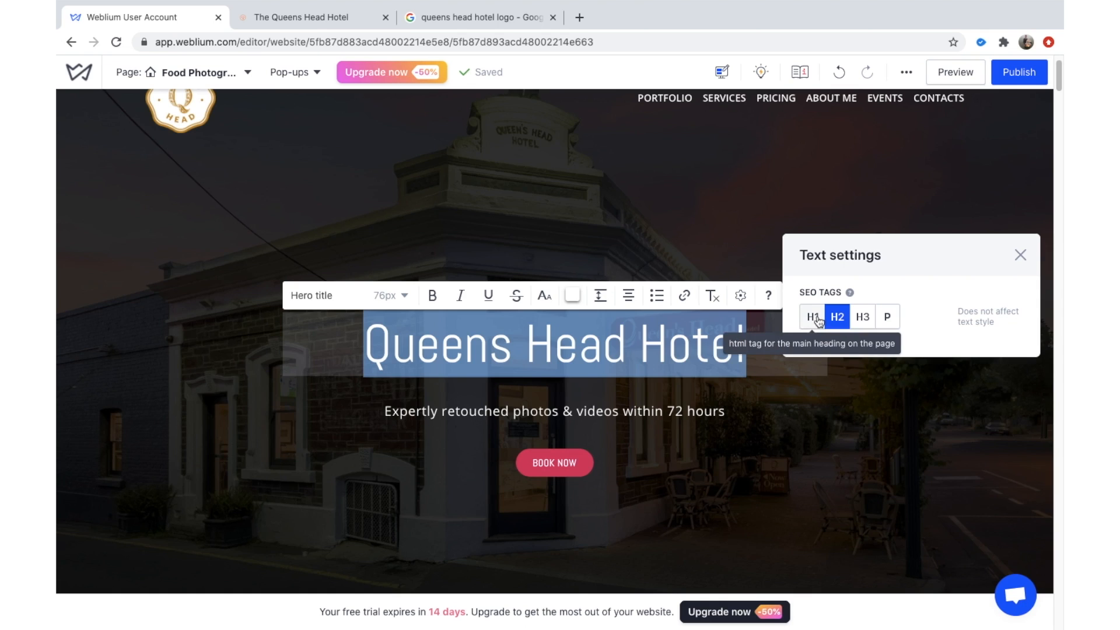
pyautogui.click(816, 316)
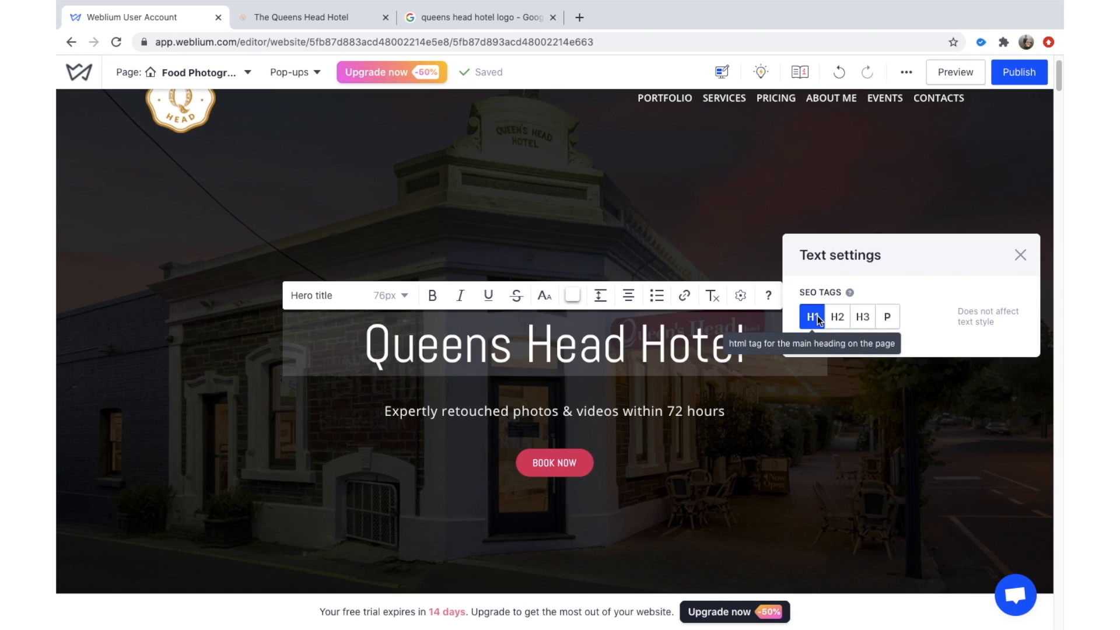
pyautogui.click(681, 368)
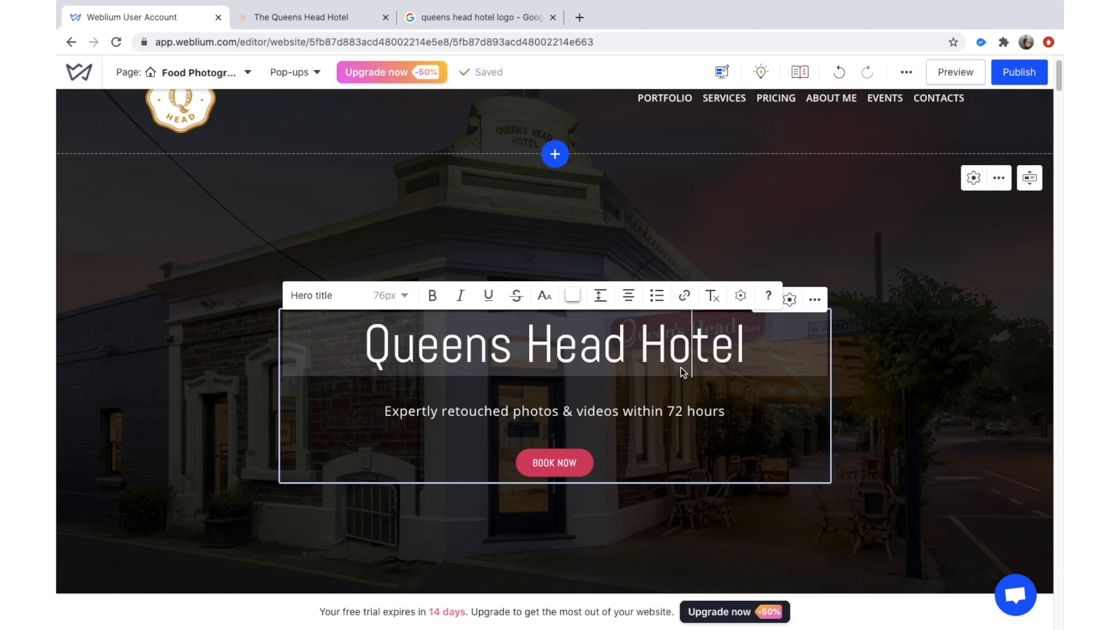
# Rewrite the hero subheading as 'North Adelaide's Finest Restaurant & Hotel'.
pyautogui.doubleClick(587, 411)
pyautogui.tripleClick(587, 411)
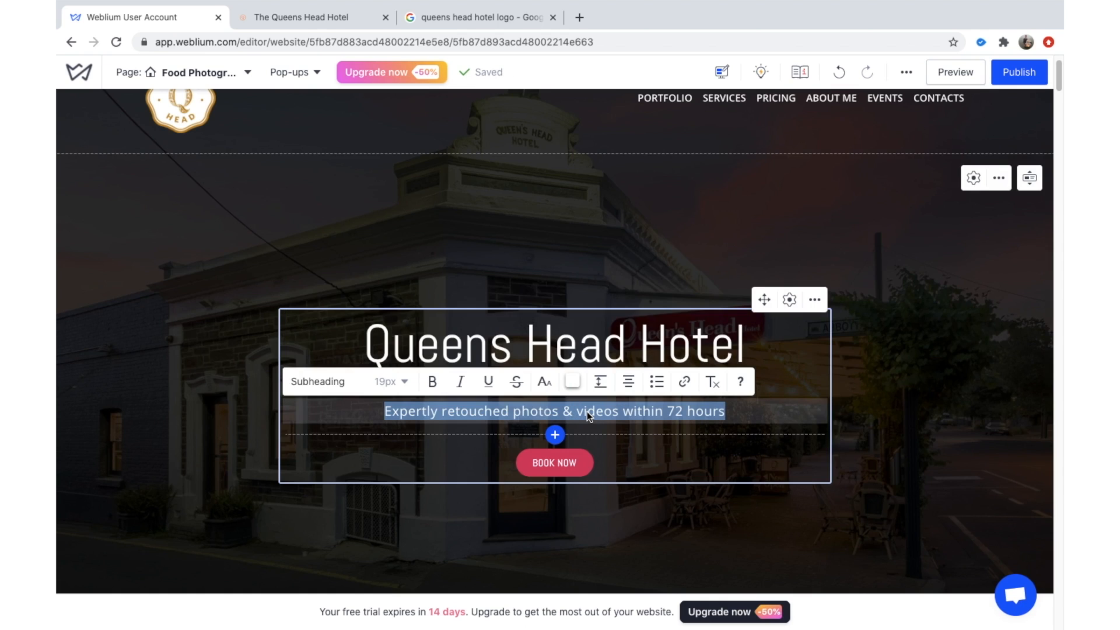
pyautogui.write('North Adelia')
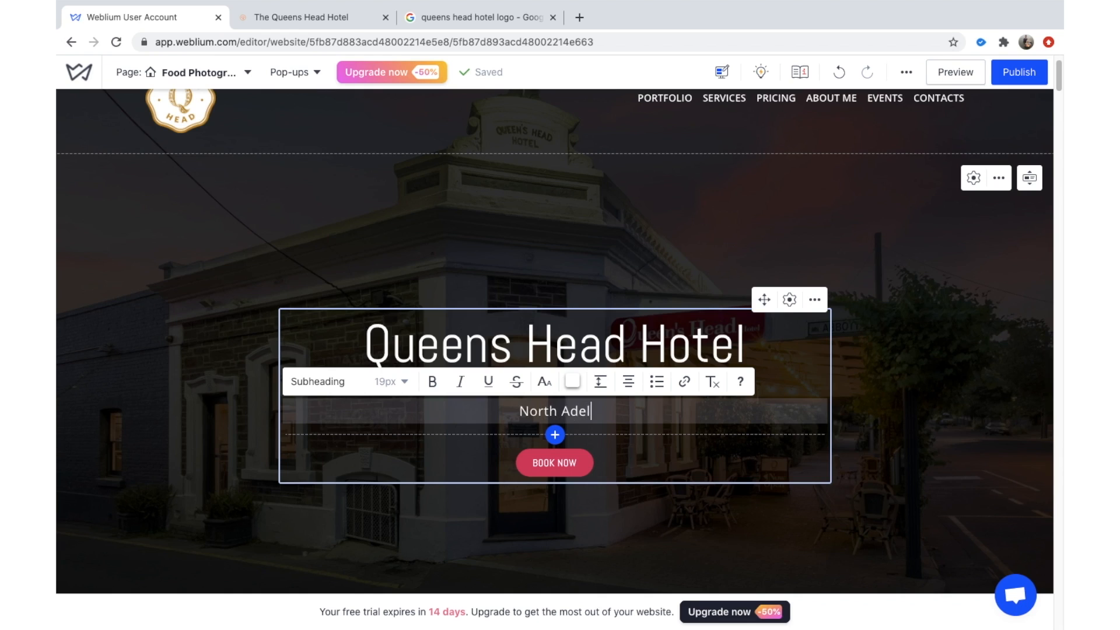
pyautogui.press('BackSpace')
pyautogui.press('BackSpace')
pyautogui.write('aide')
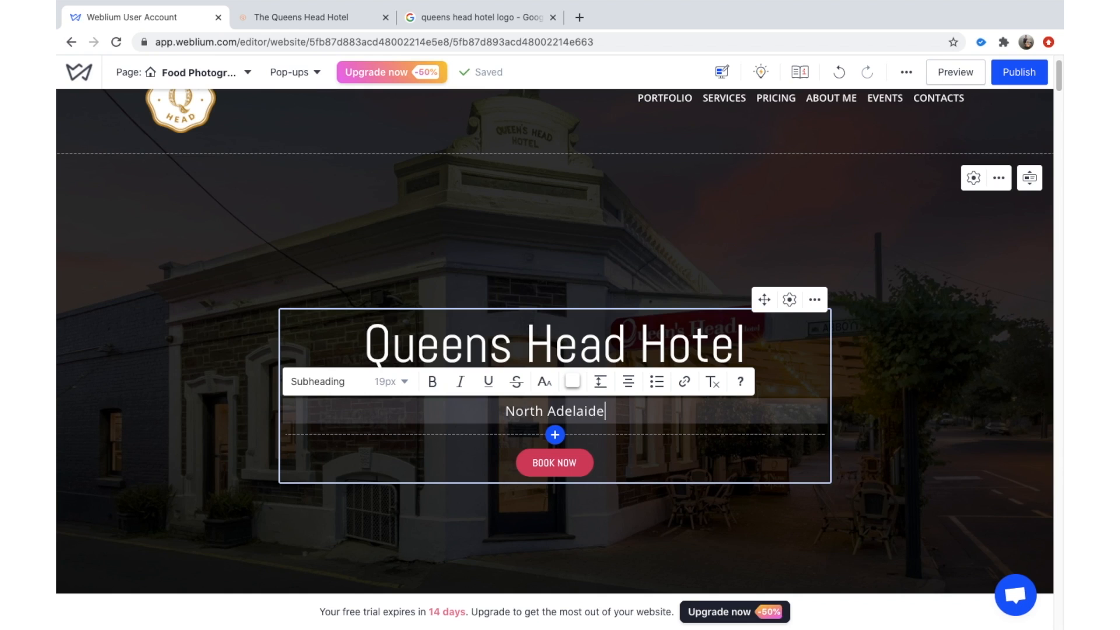
pyautogui.write("'s Finest ")
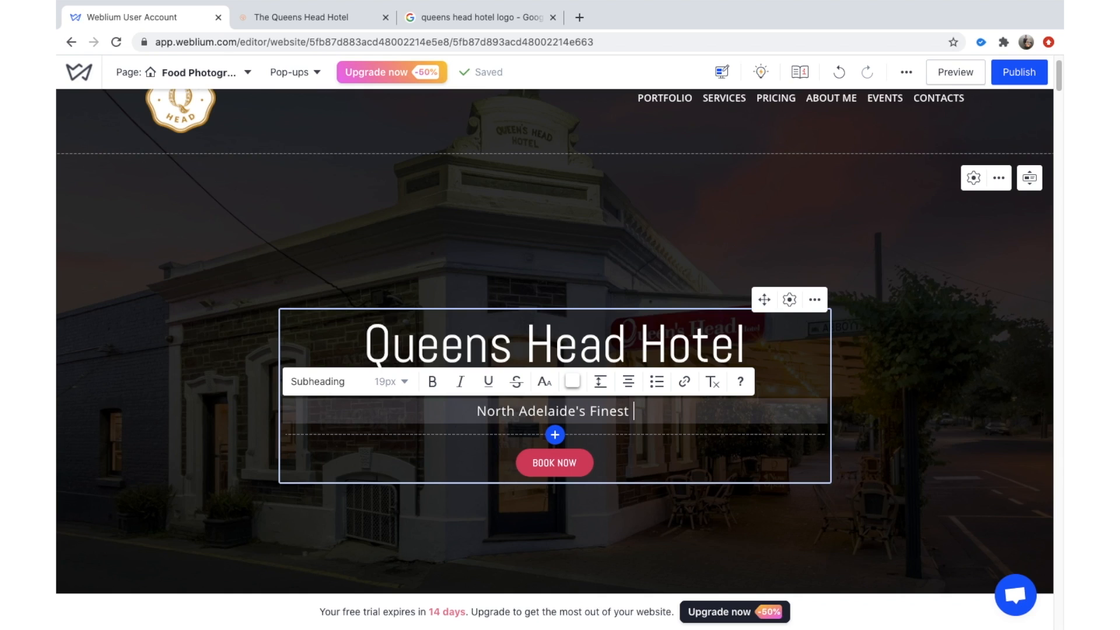
pyautogui.write('Rsta')
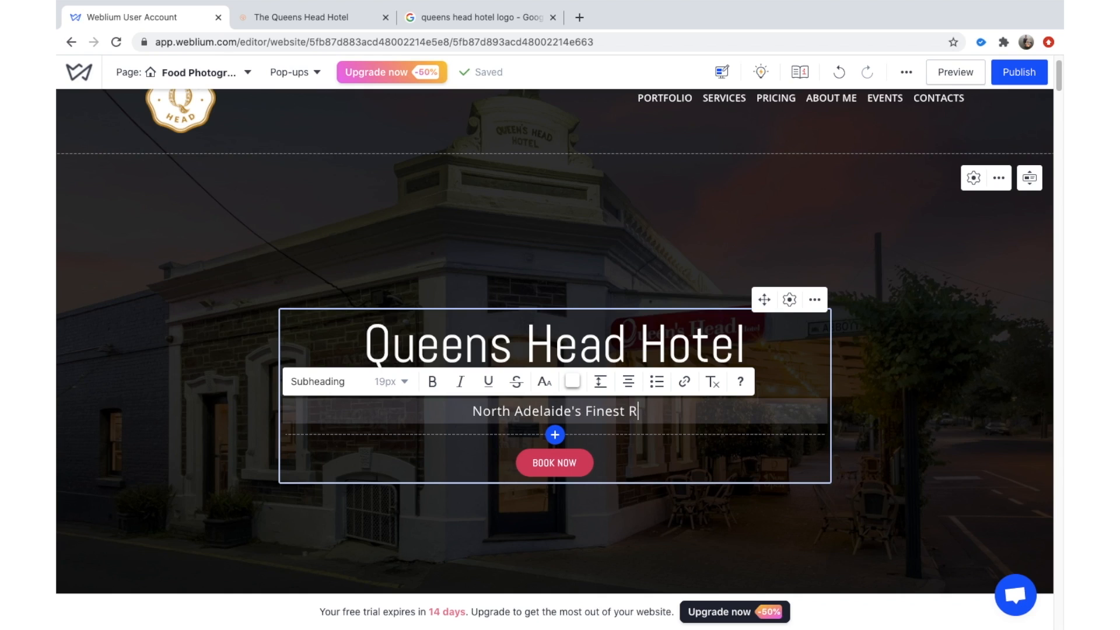
pyautogui.press('BackSpace')
pyautogui.press('BackSpace')
pyautogui.press('BackSpace')
pyautogui.write('estaurn')
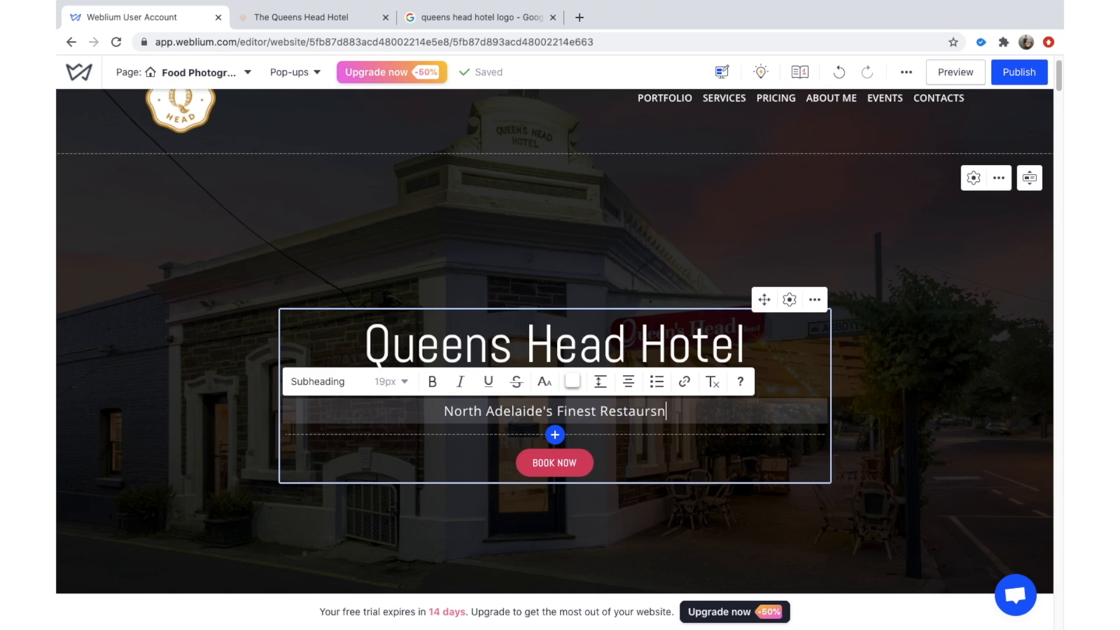
pyautogui.press('BackSpace')
pyautogui.write('ant ')
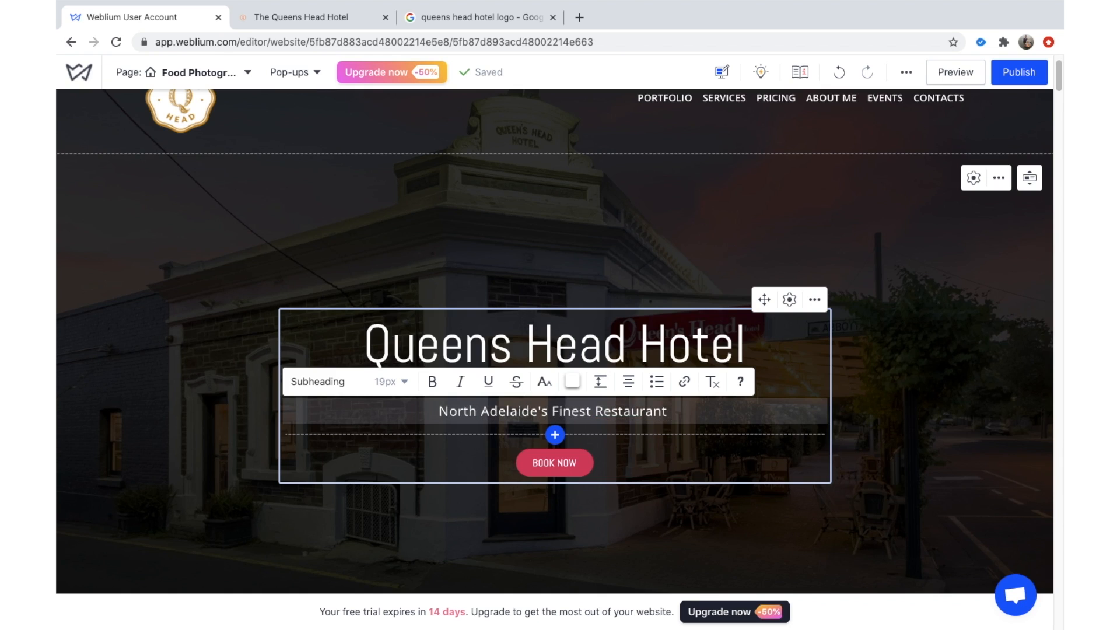
pyautogui.write('& Hotel')
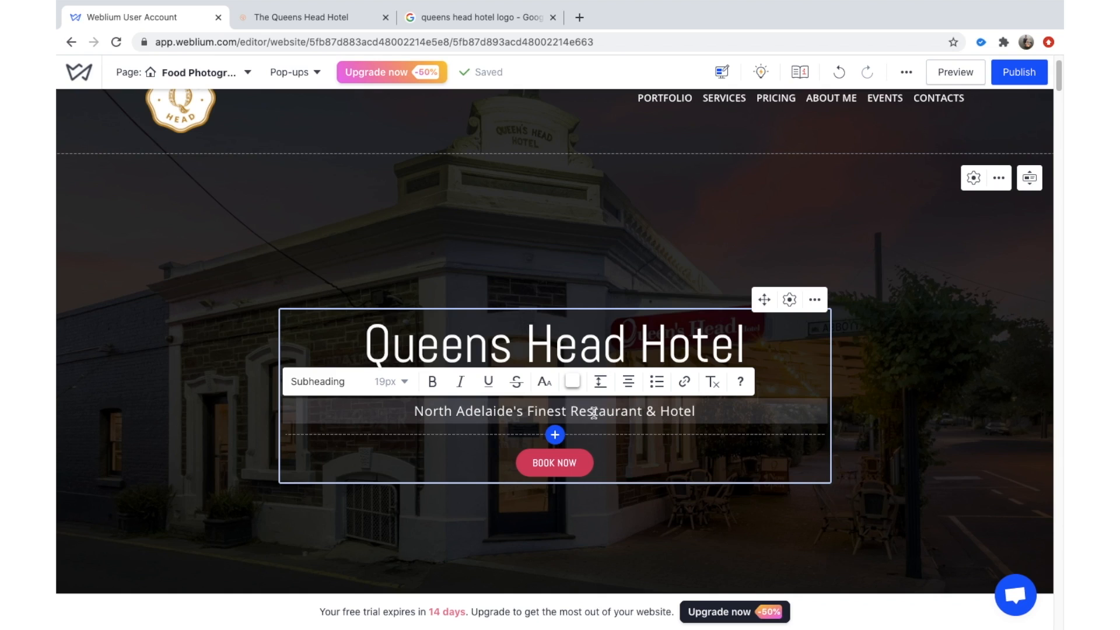
# Change the subheading's style from Subheading to Text (17px).
pyautogui.tripleClick(586, 412)
pyautogui.click(331, 381)
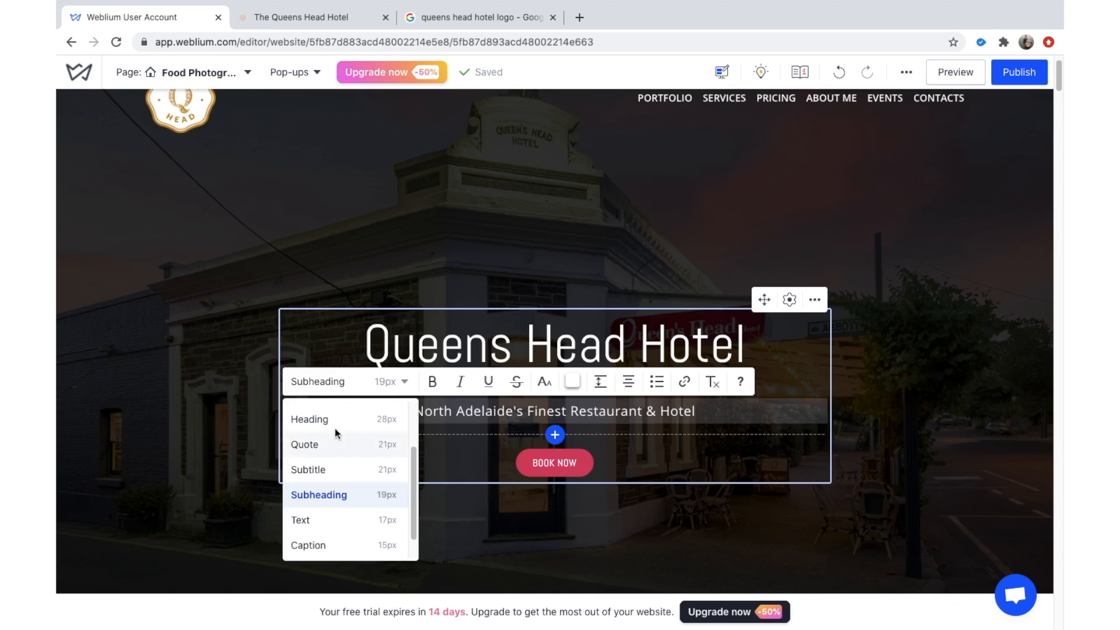
pyautogui.scroll(-1, 342, 488)
pyautogui.click(342, 488)
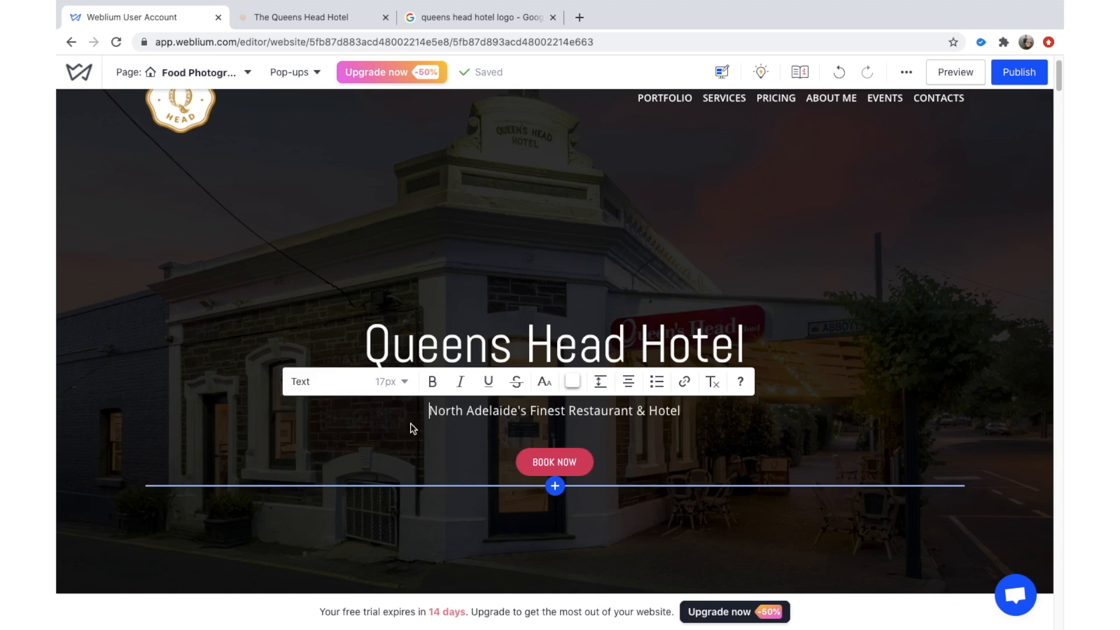
# Open BOOK NOW's Button settings, checking its #contact-form action and Primary, Medium design.
pyautogui.click(611, 527)
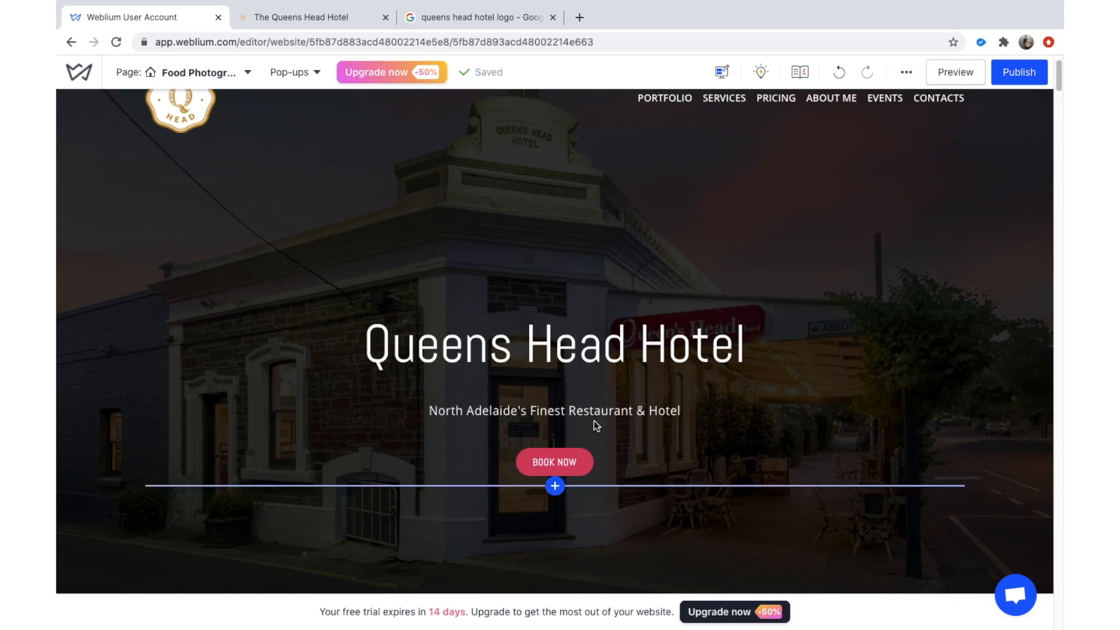
pyautogui.click(588, 472)
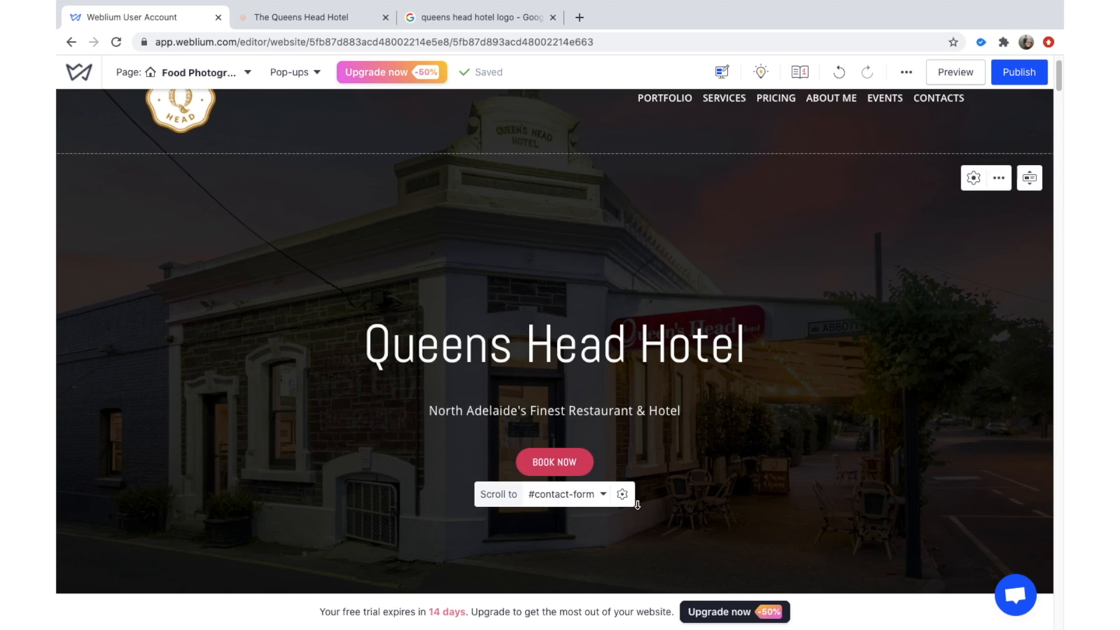
pyautogui.click(623, 494)
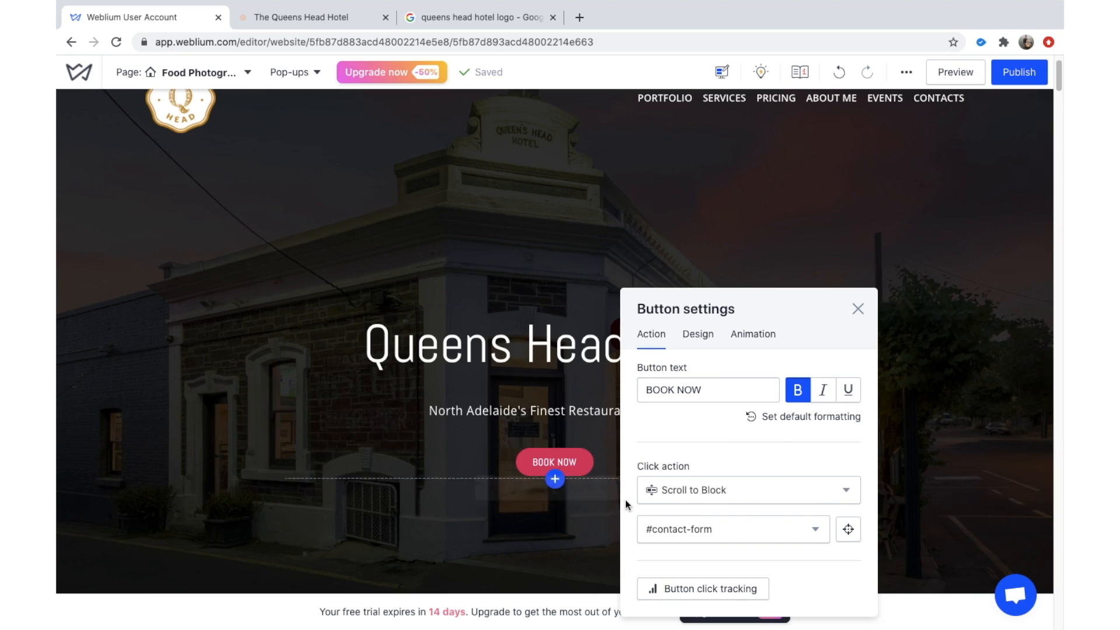
pyautogui.click(707, 332)
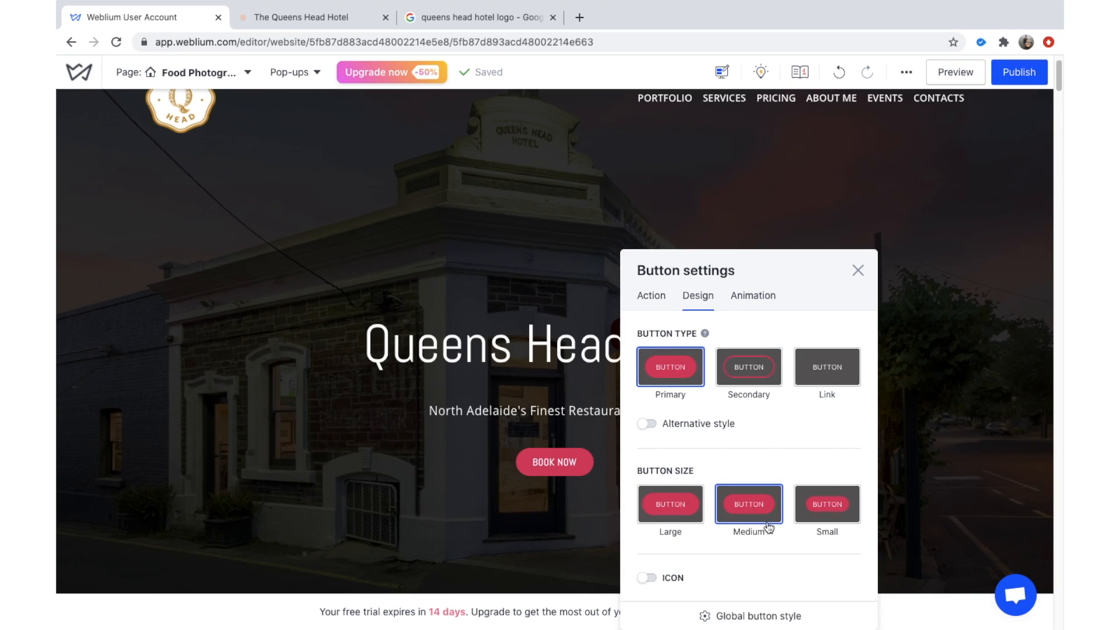
pyautogui.click(652, 298)
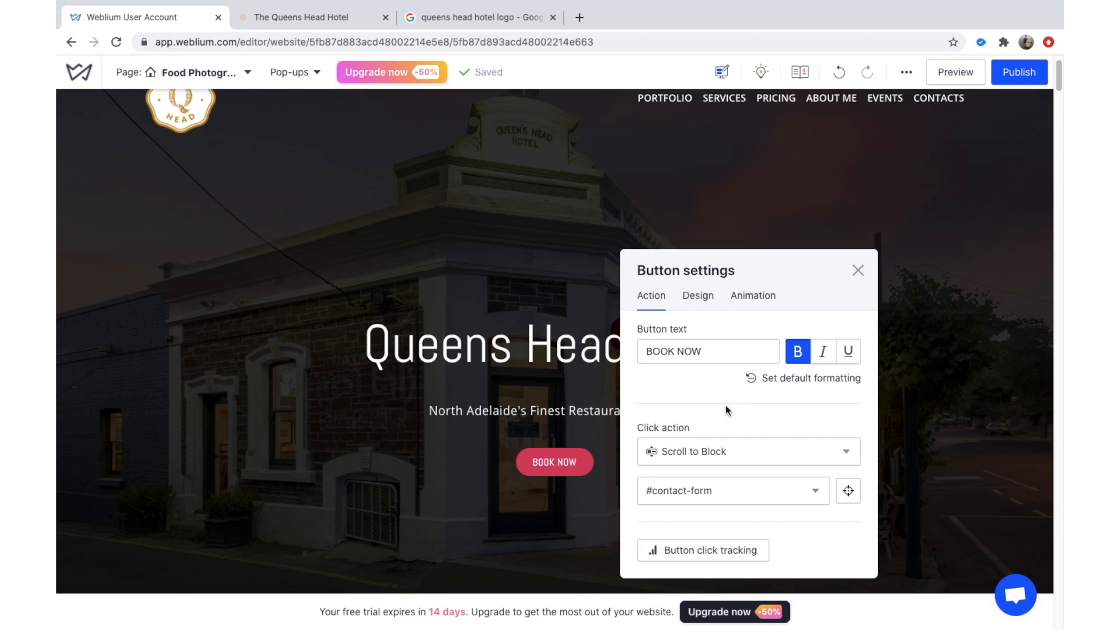
pyautogui.click(716, 302)
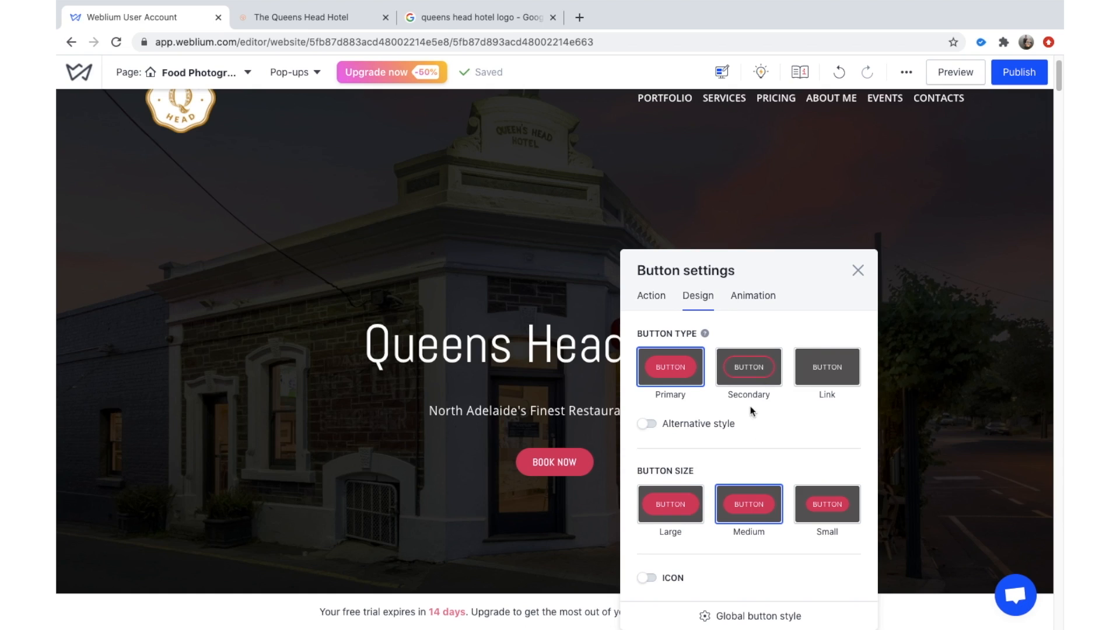
# Open the Primary button's settings within the site's Global button style.
pyautogui.click(730, 619)
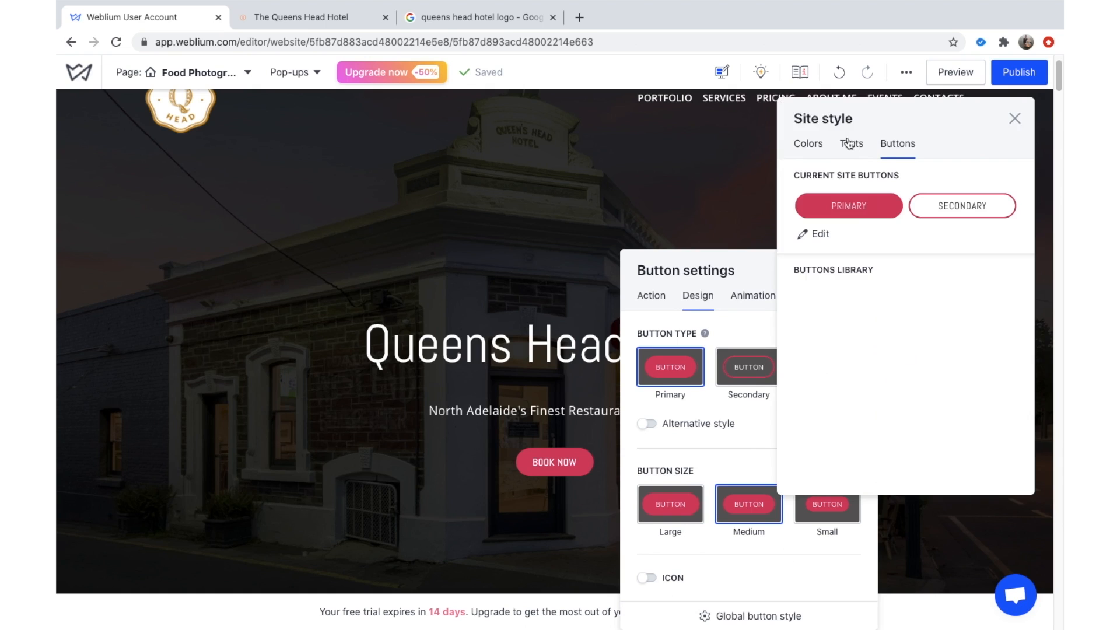
pyautogui.click(805, 236)
pyautogui.click(887, 225)
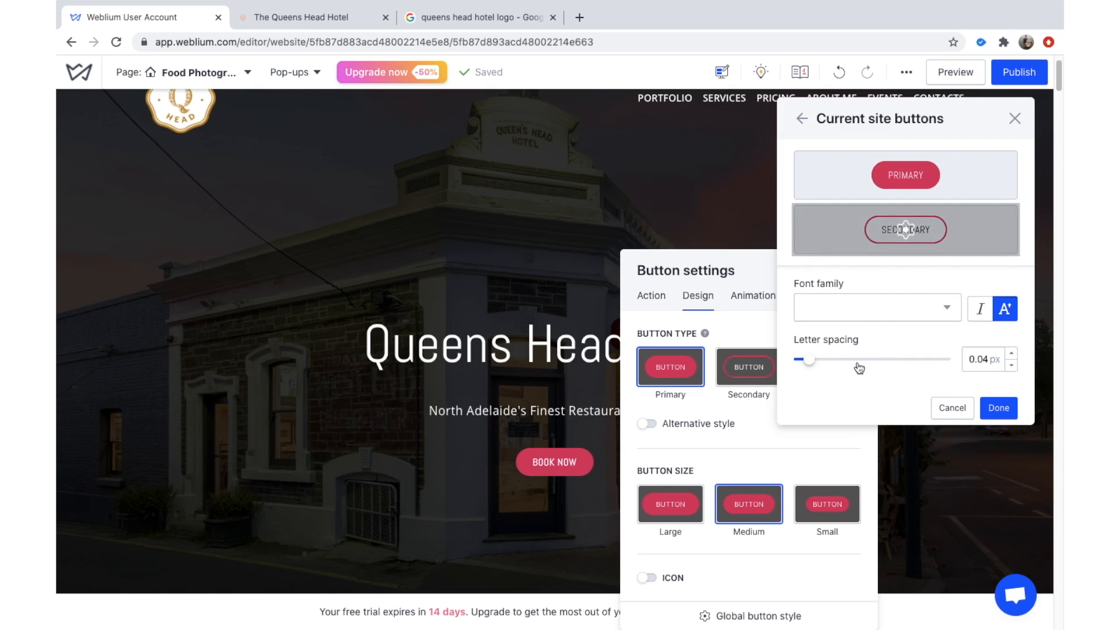
pyautogui.click(912, 180)
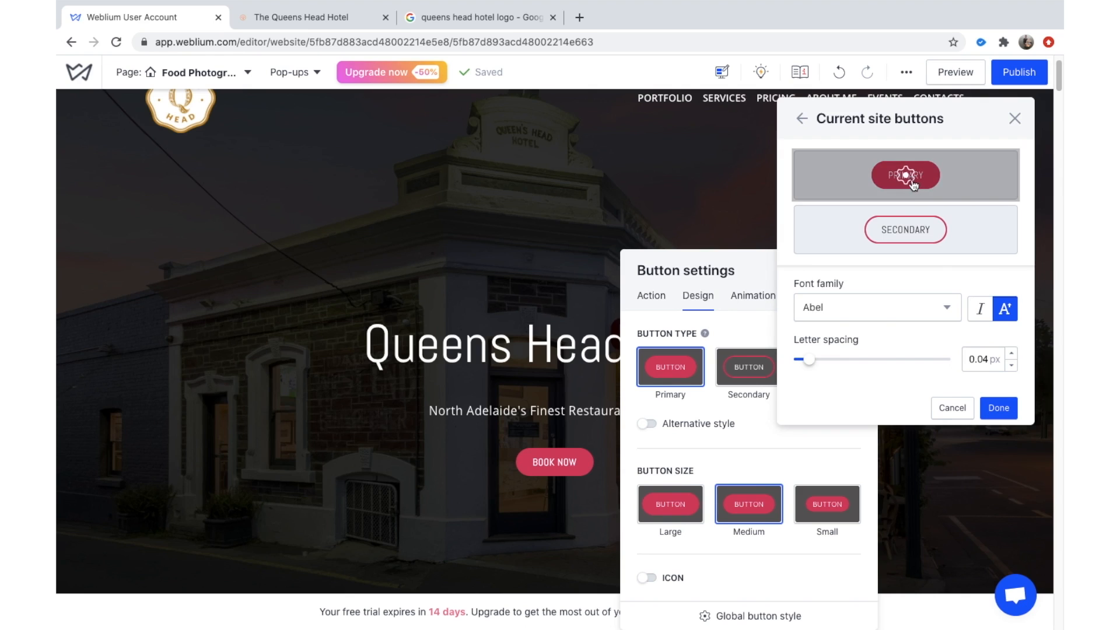
pyautogui.click(906, 175)
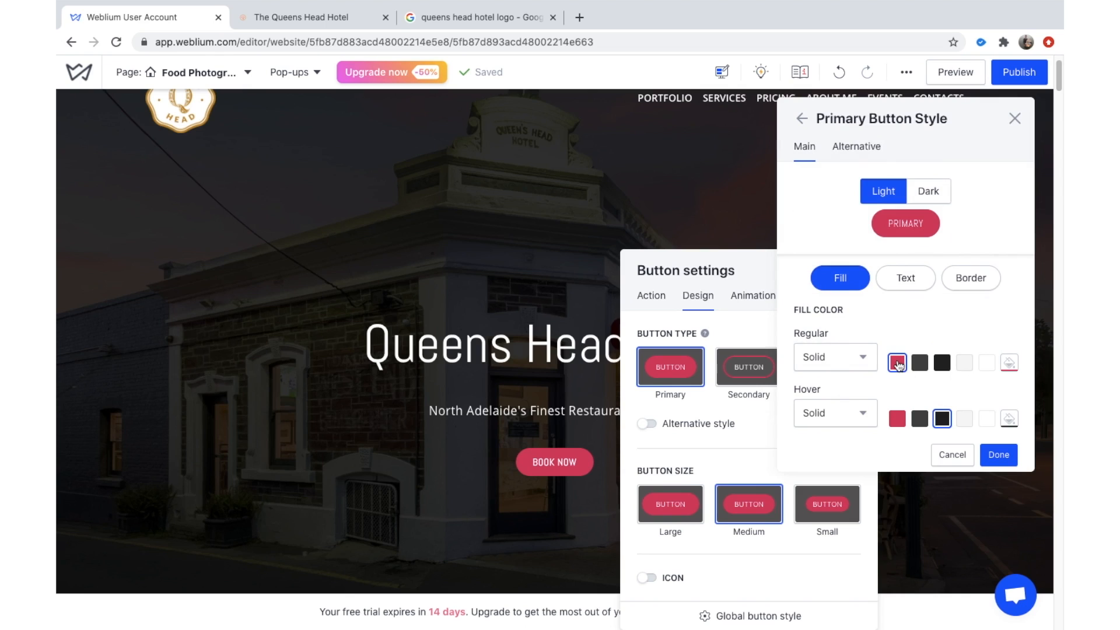
# Give primary buttons a white #FFFFFF fill and dark text, then apply the site style.
pyautogui.click(1008, 364)
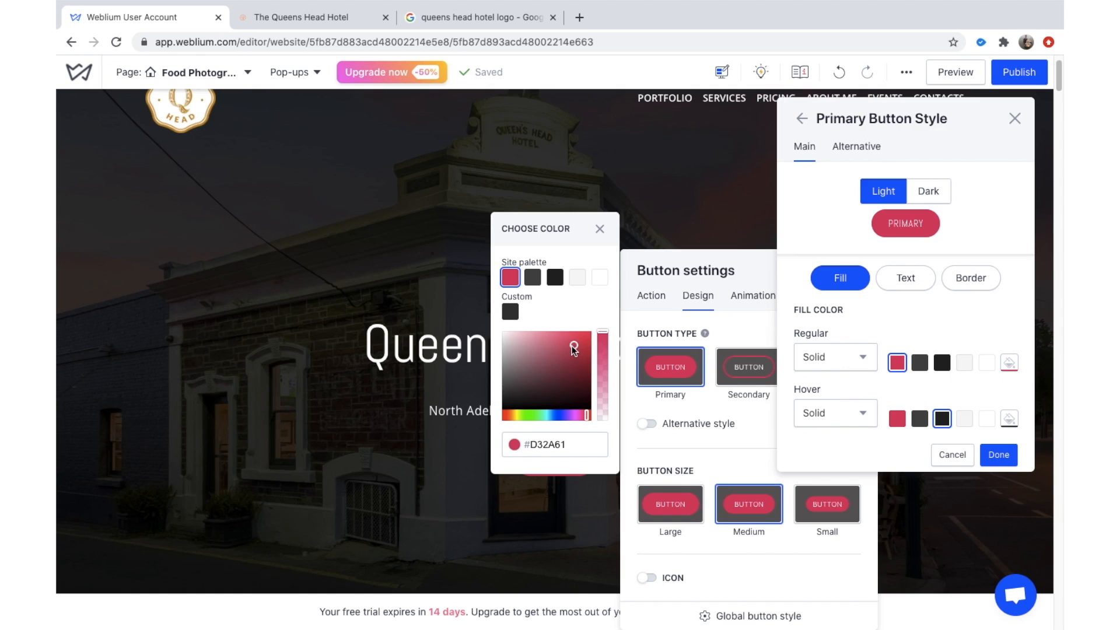
pyautogui.moveTo(574, 349); pyautogui.dragTo(488, 326)
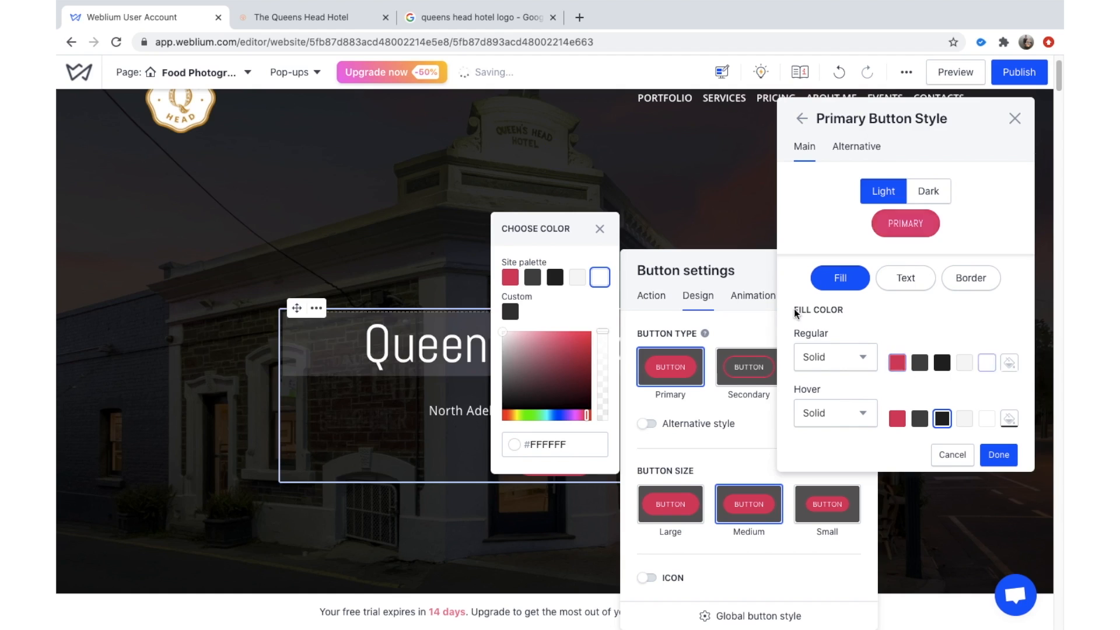
pyautogui.click(599, 231)
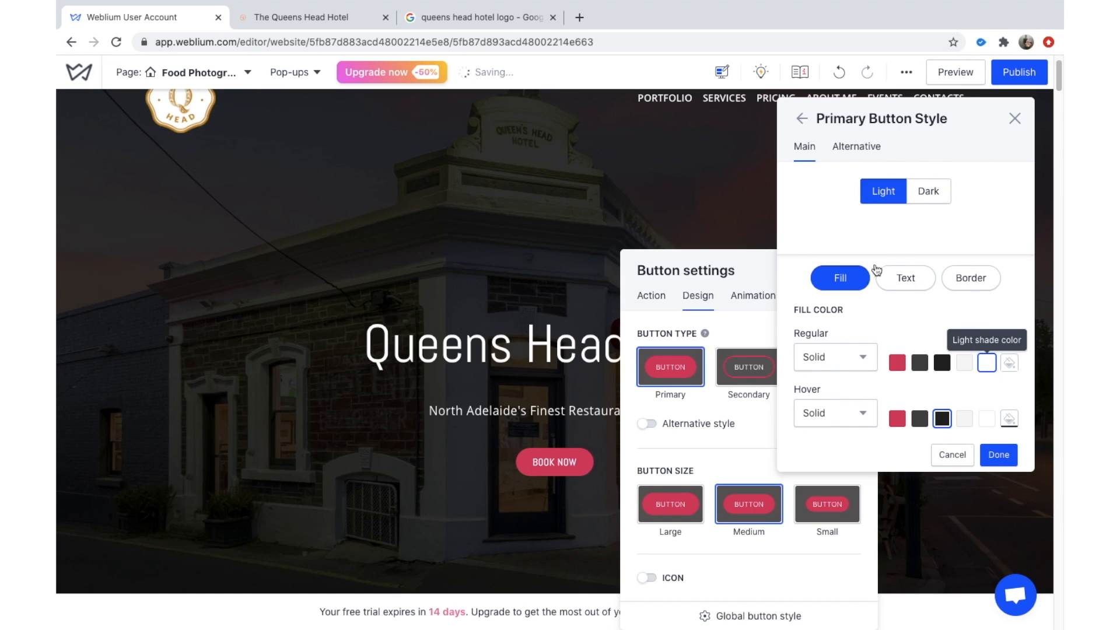
pyautogui.click(890, 288)
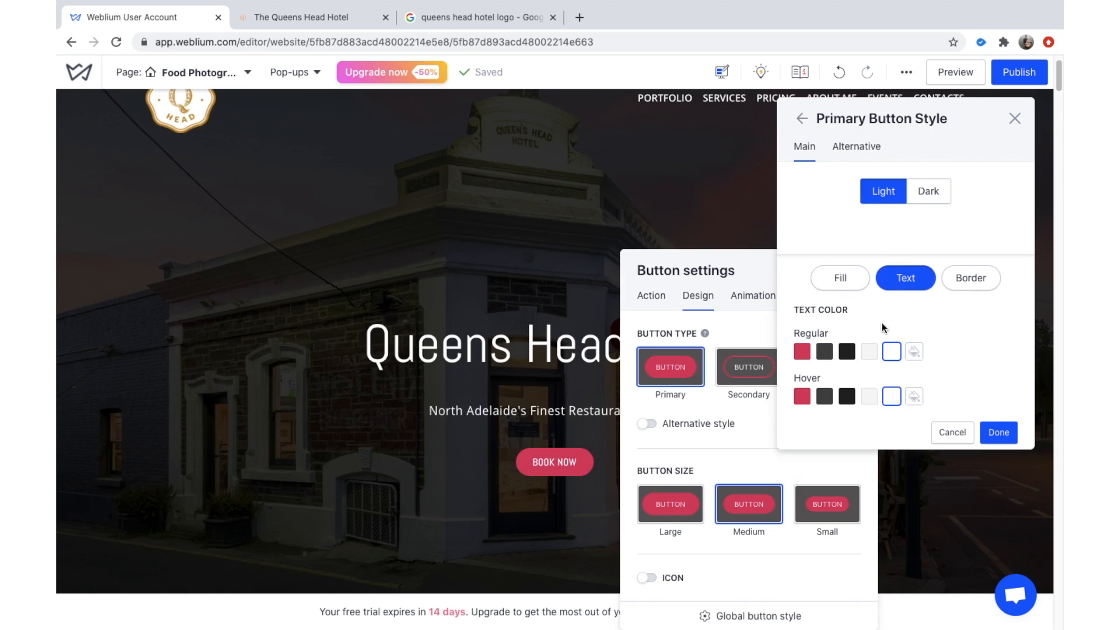
pyautogui.click(849, 352)
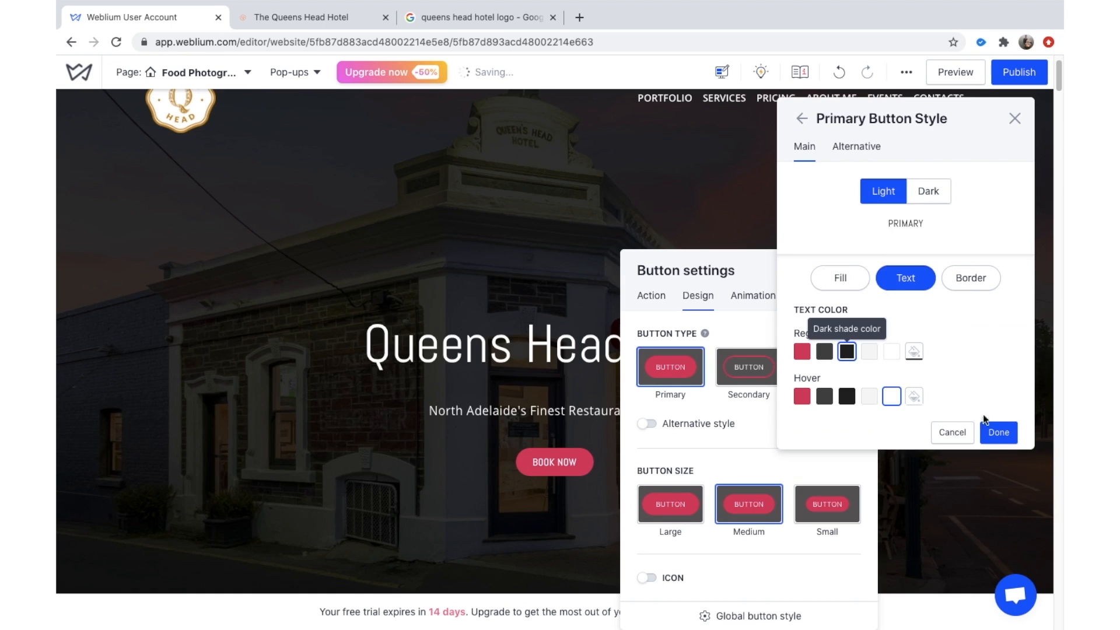
pyautogui.click(998, 432)
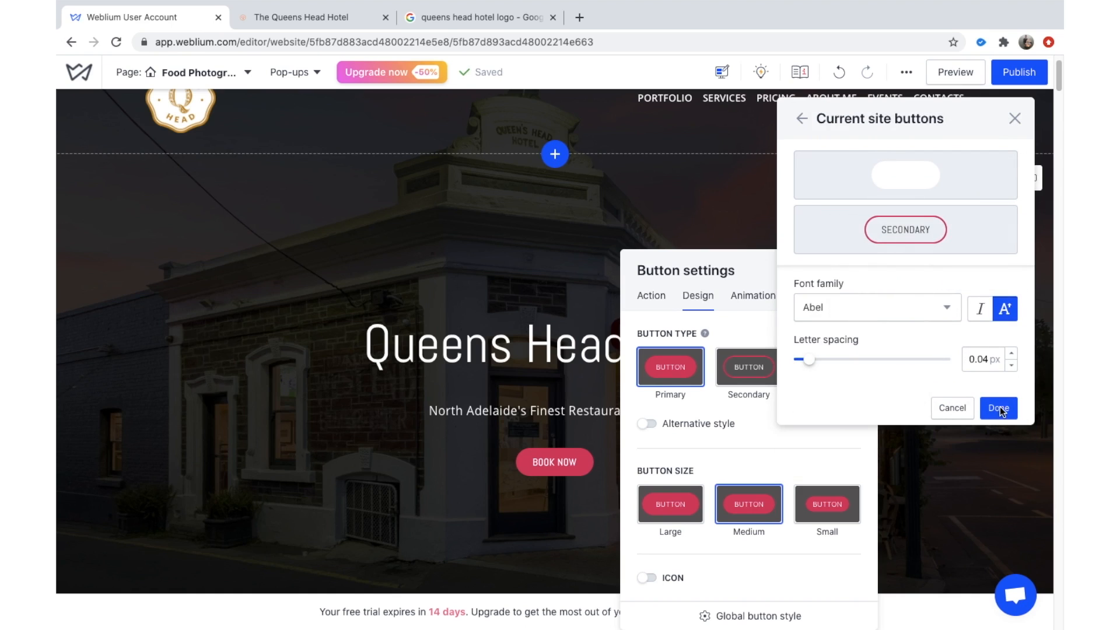
pyautogui.click(996, 408)
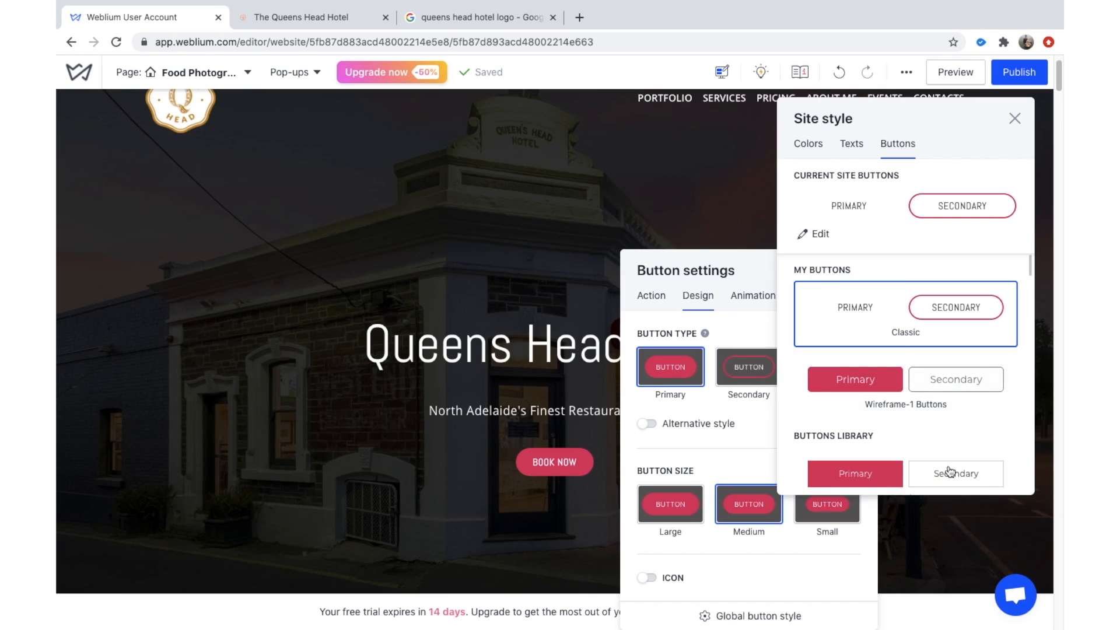
pyautogui.click(1015, 119)
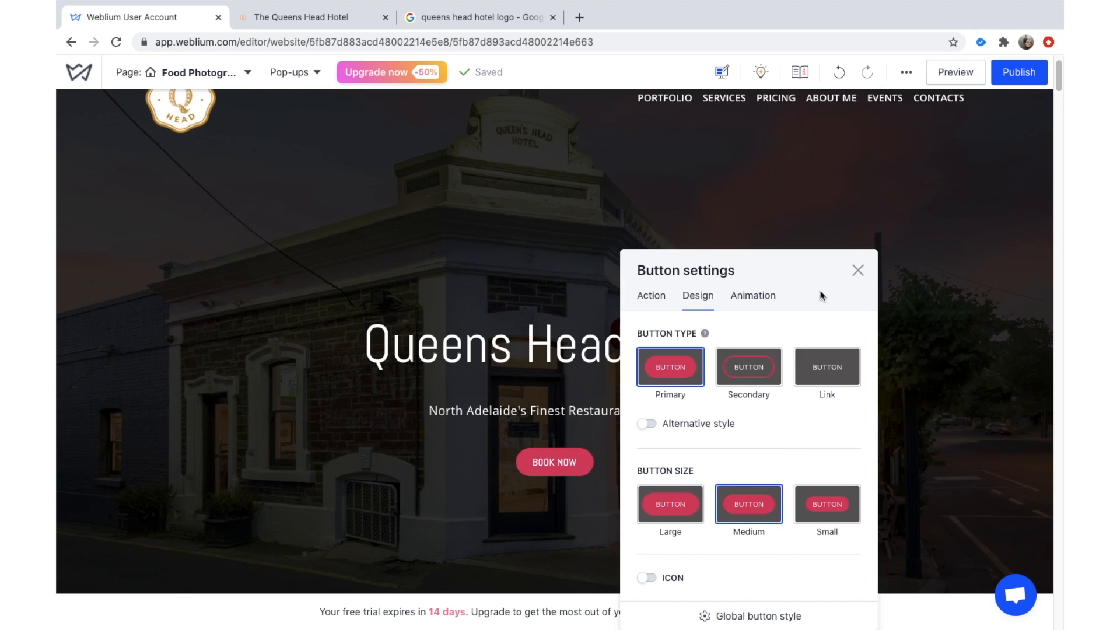
# Close BOOK NOW's settings and scroll down past the 'Hello! I'm Jess Richards' section to Portfolio.
pyautogui.click(858, 270)
pyautogui.scroll(-1, 757, 428)
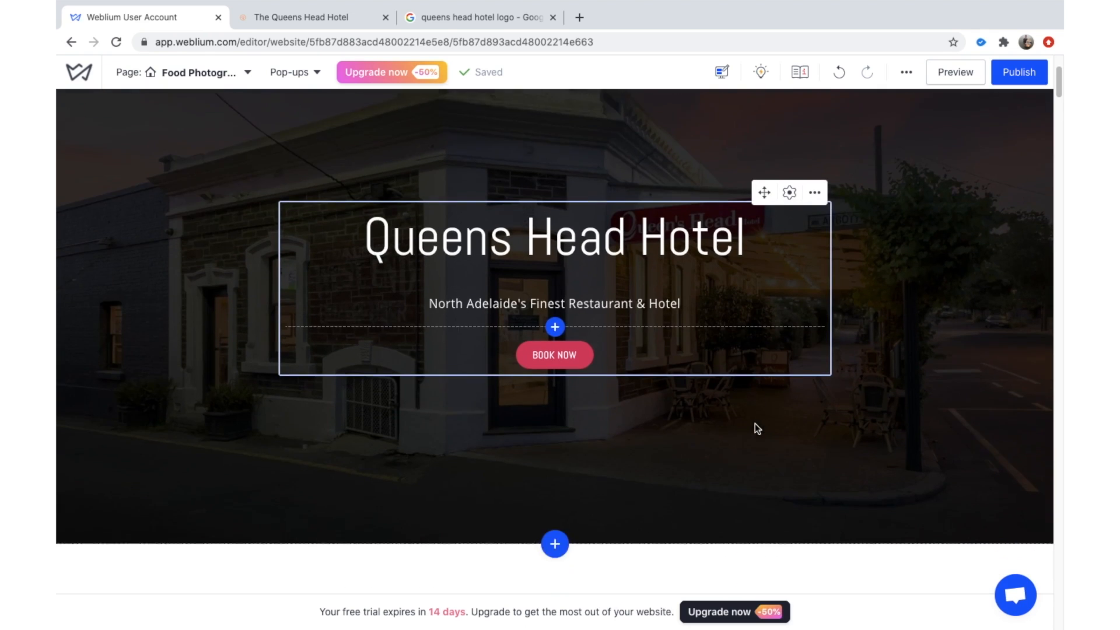
pyautogui.scroll(-1, 757, 427)
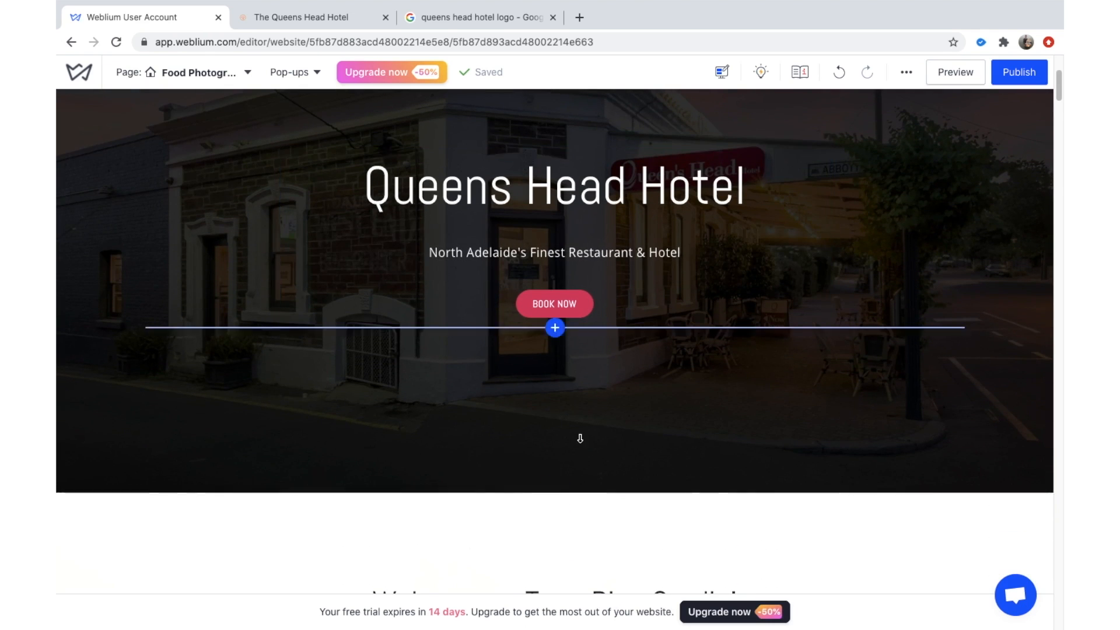
pyautogui.scroll(-6, 580, 438)
pyautogui.scroll(2, 612, 287)
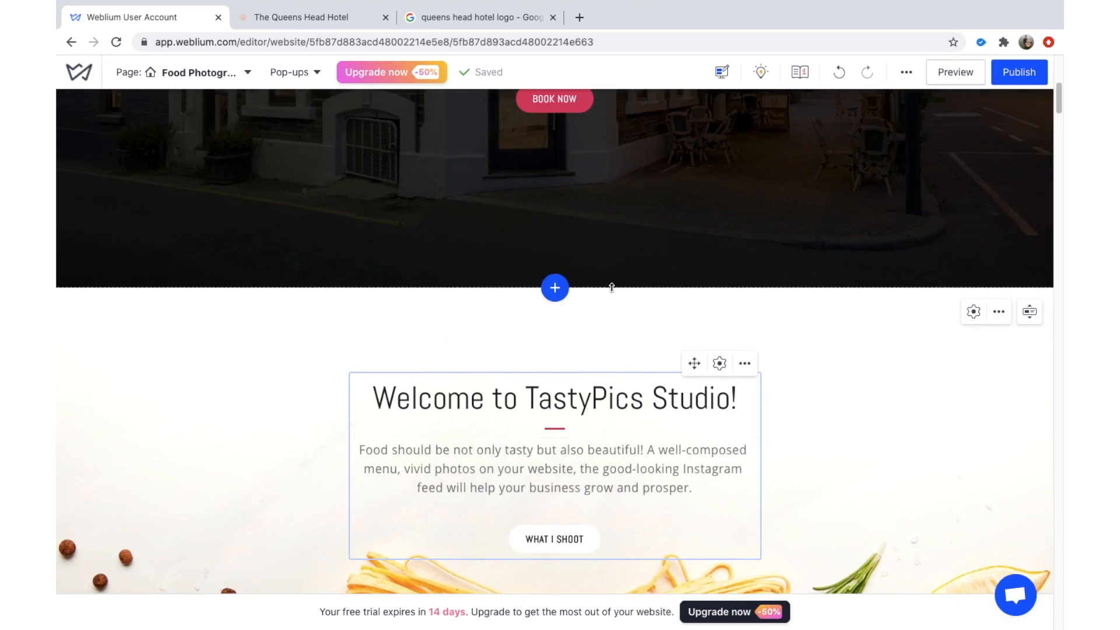
pyautogui.scroll(6, 612, 287)
pyautogui.scroll(-2, 633, 362)
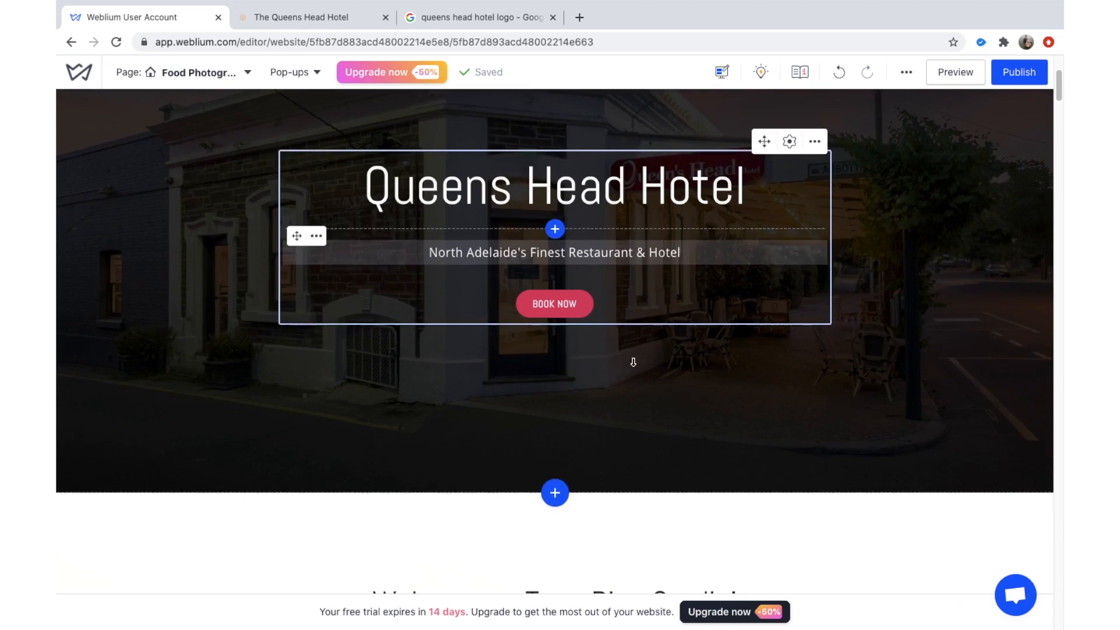
pyautogui.scroll(-7, 569, 316)
pyautogui.scroll(7, 560, 314)
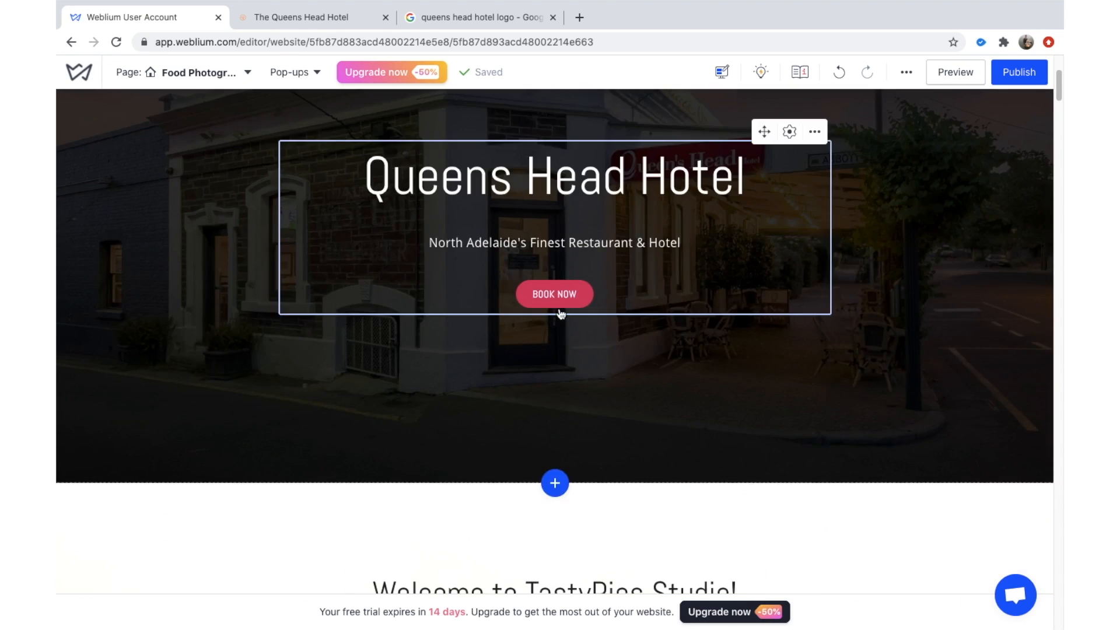
pyautogui.scroll(-15, 560, 314)
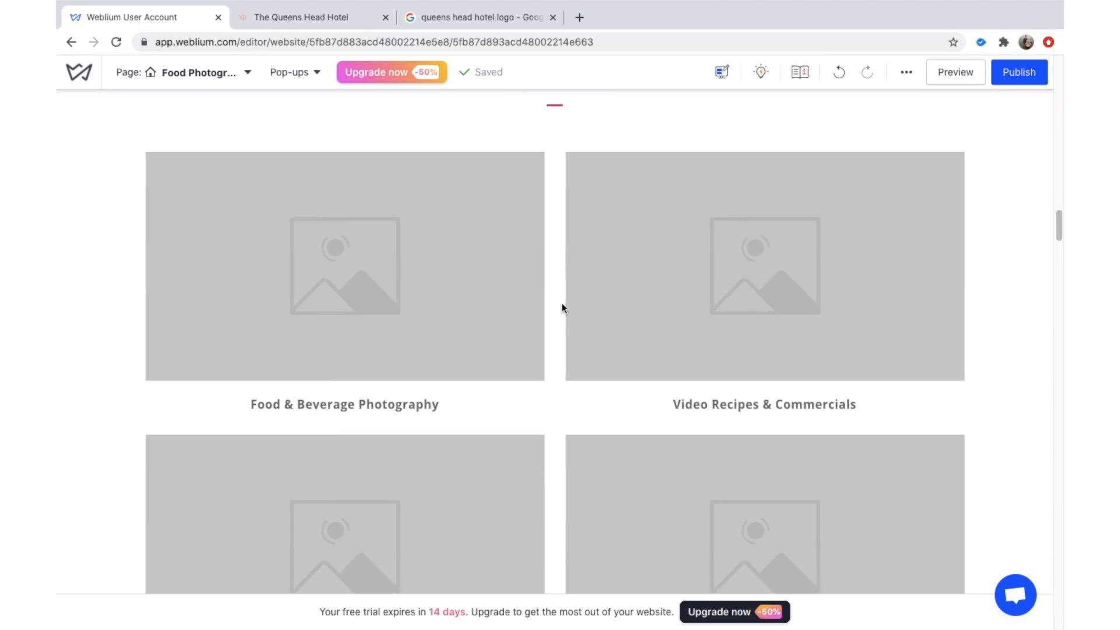
pyautogui.scroll(-12, 562, 308)
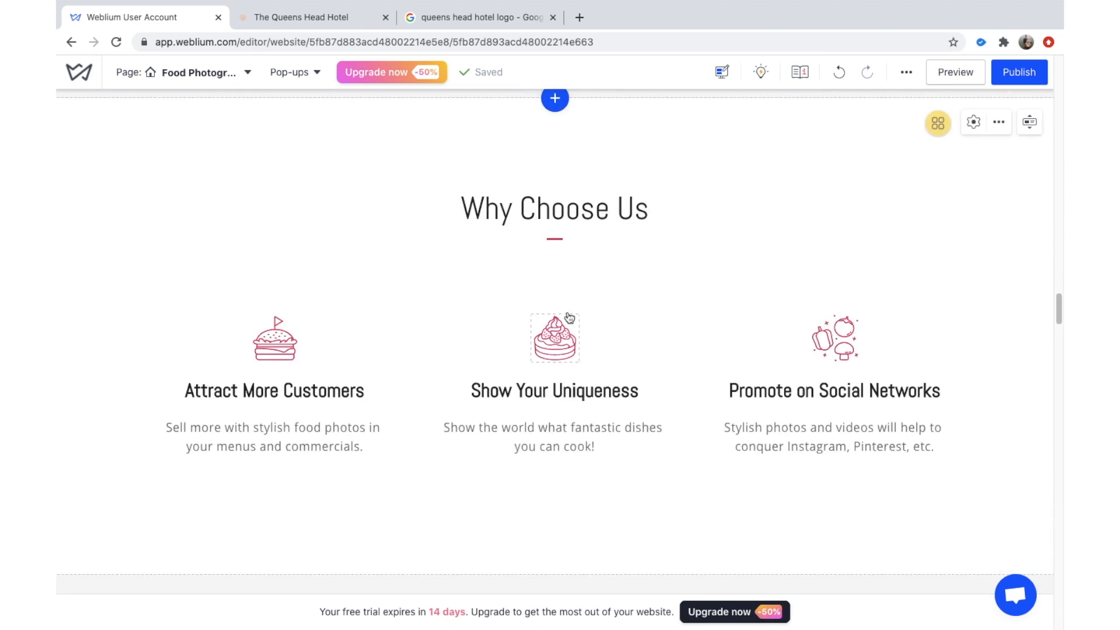
pyautogui.scroll(-15, 571, 309)
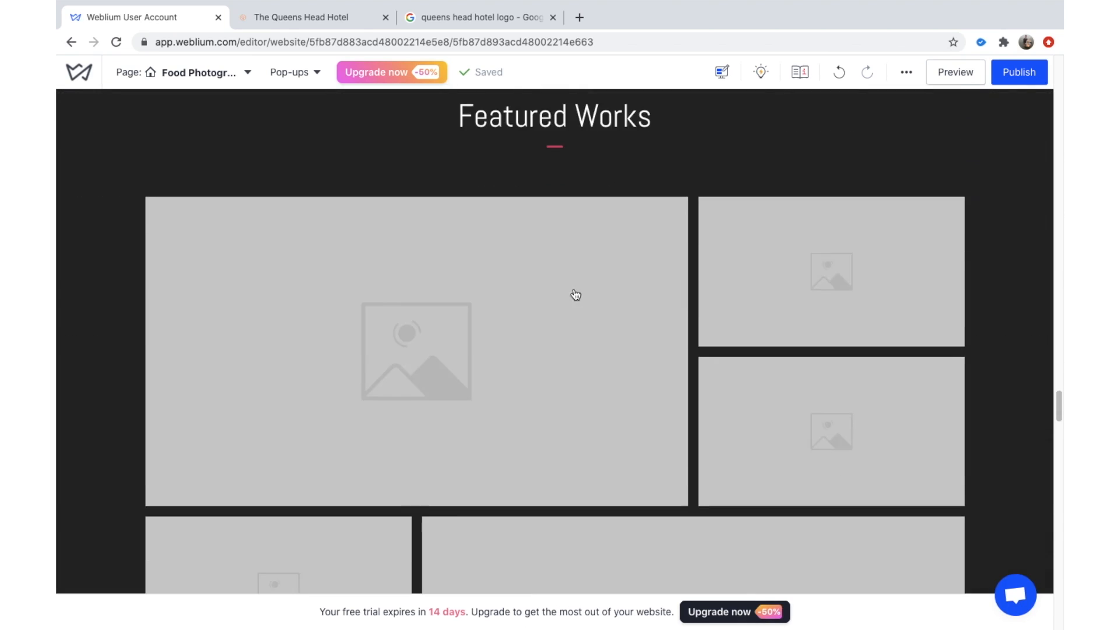
pyautogui.scroll(-15, 576, 294)
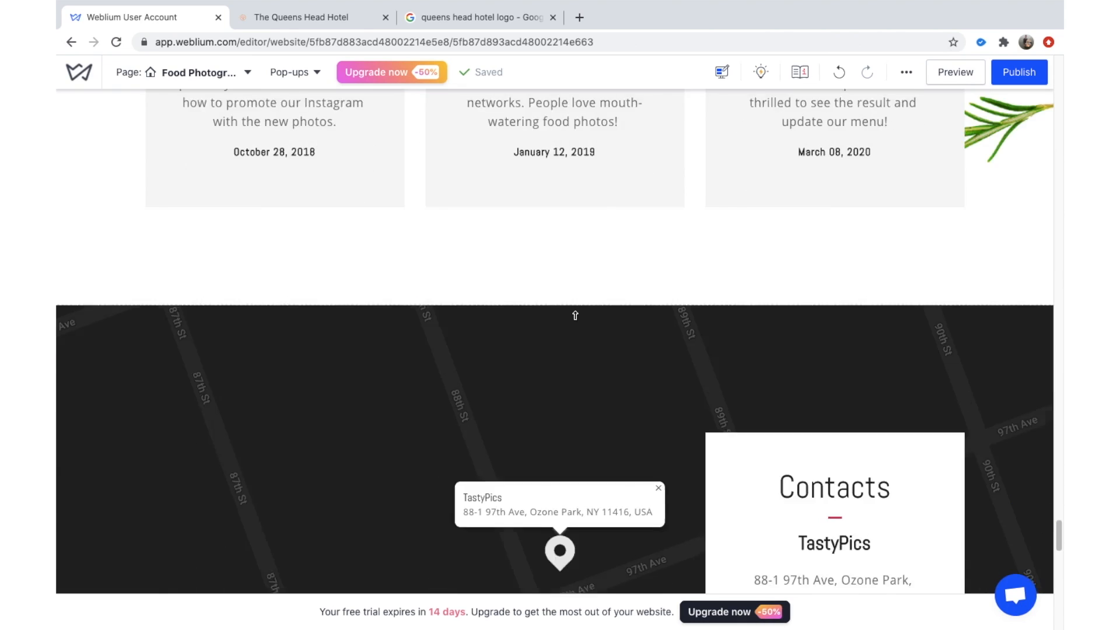
pyautogui.scroll(-14, 575, 315)
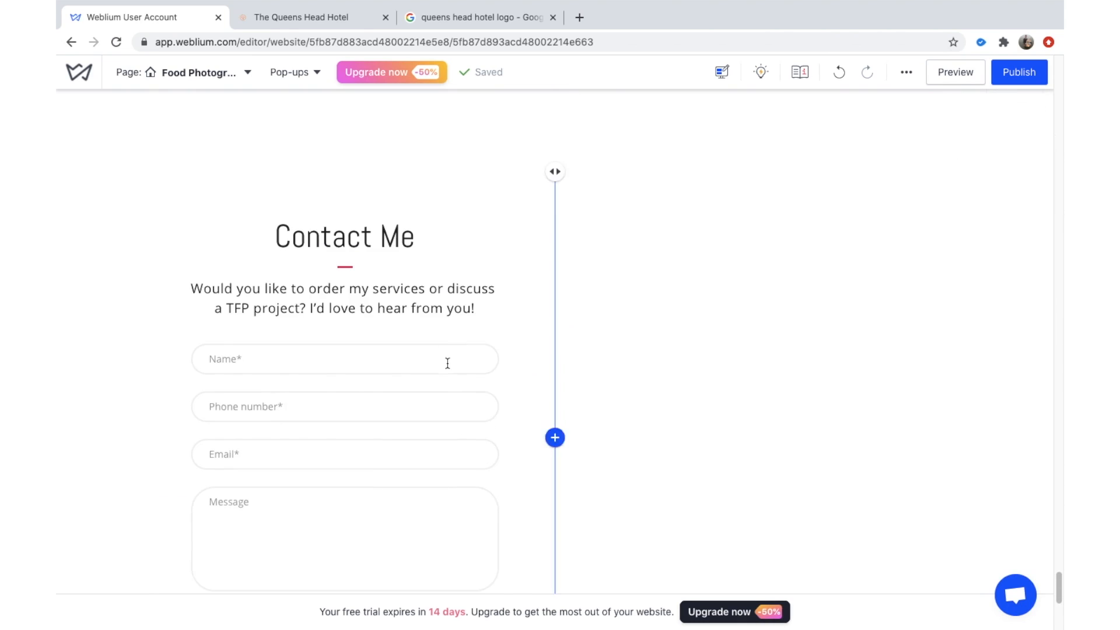
pyautogui.scroll(-5, 484, 322)
pyautogui.scroll(15, 523, 278)
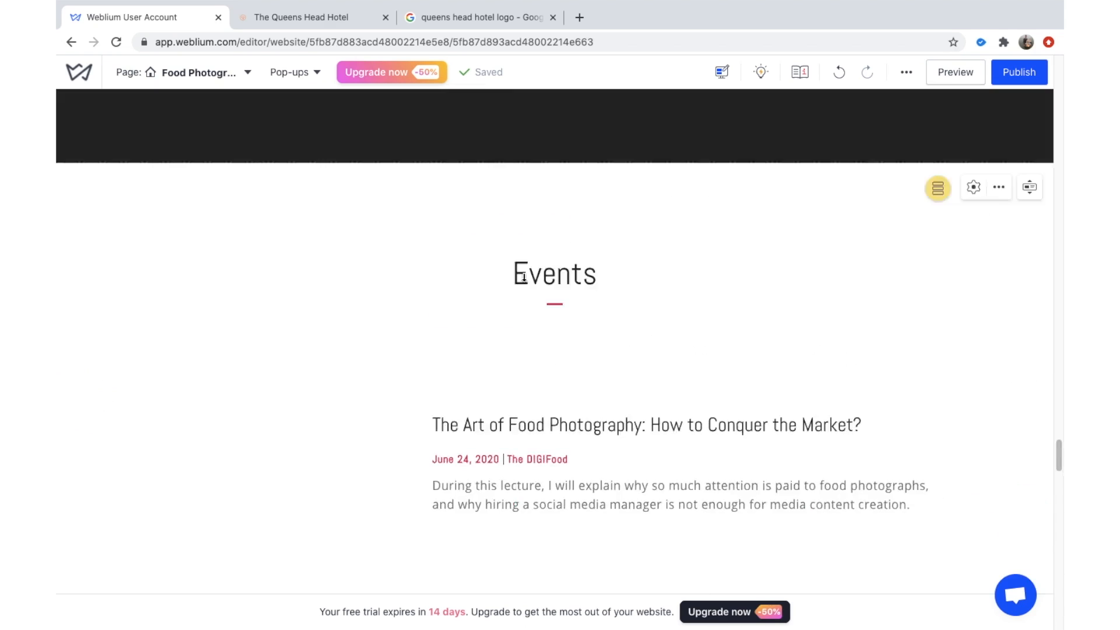
pyautogui.scroll(20, 523, 280)
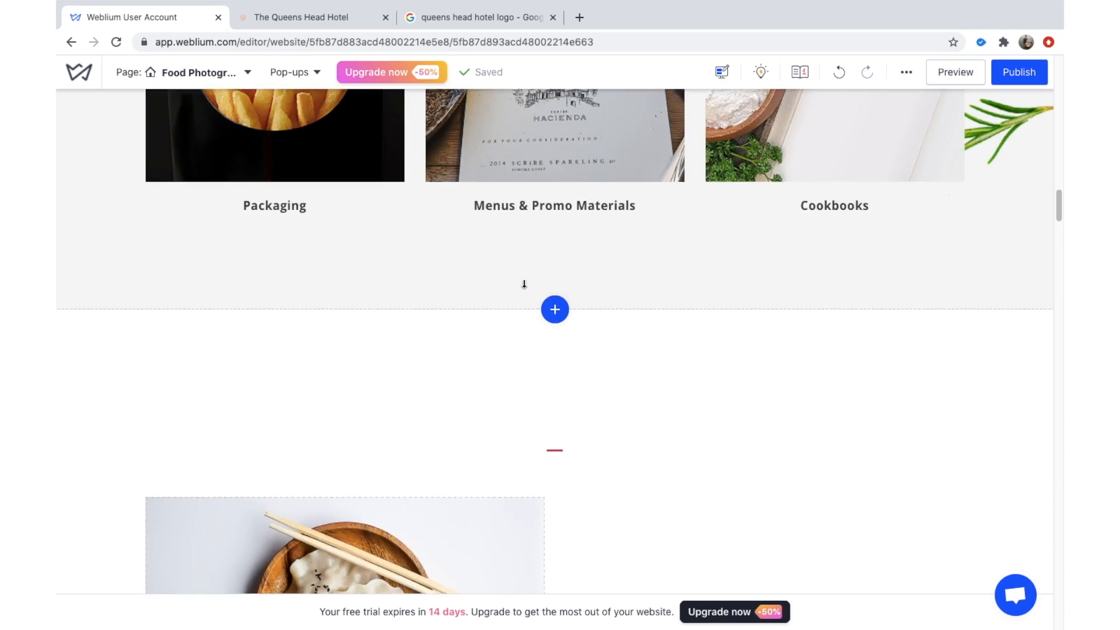
pyautogui.scroll(15, 524, 284)
pyautogui.scroll(-8, 524, 284)
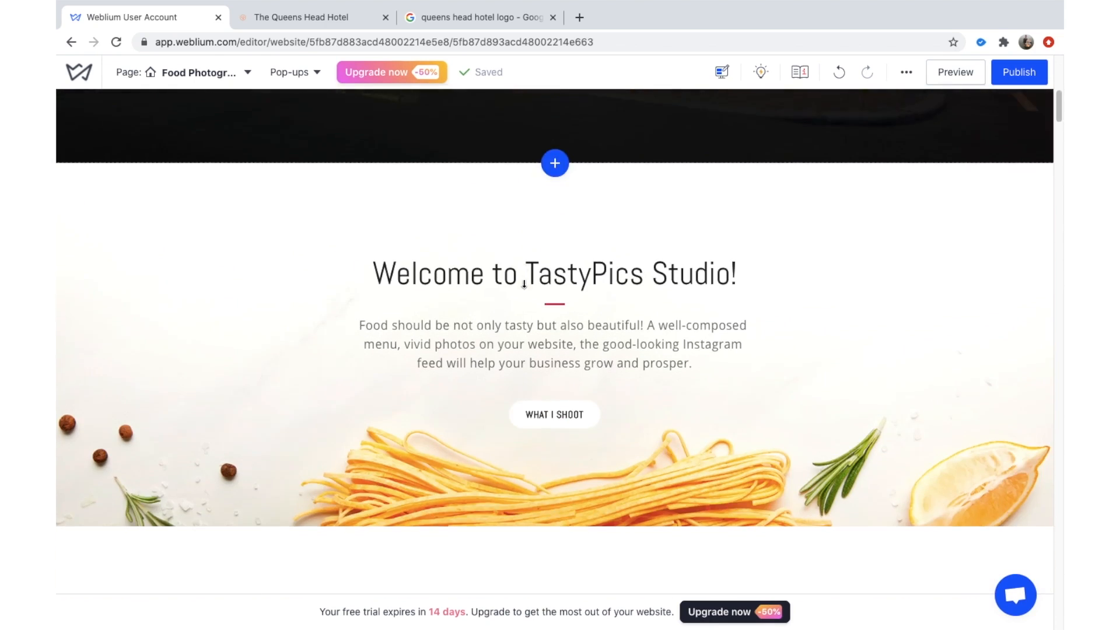
pyautogui.scroll(-3, 524, 284)
pyautogui.scroll(3, 524, 284)
pyautogui.scroll(-5, 306, 350)
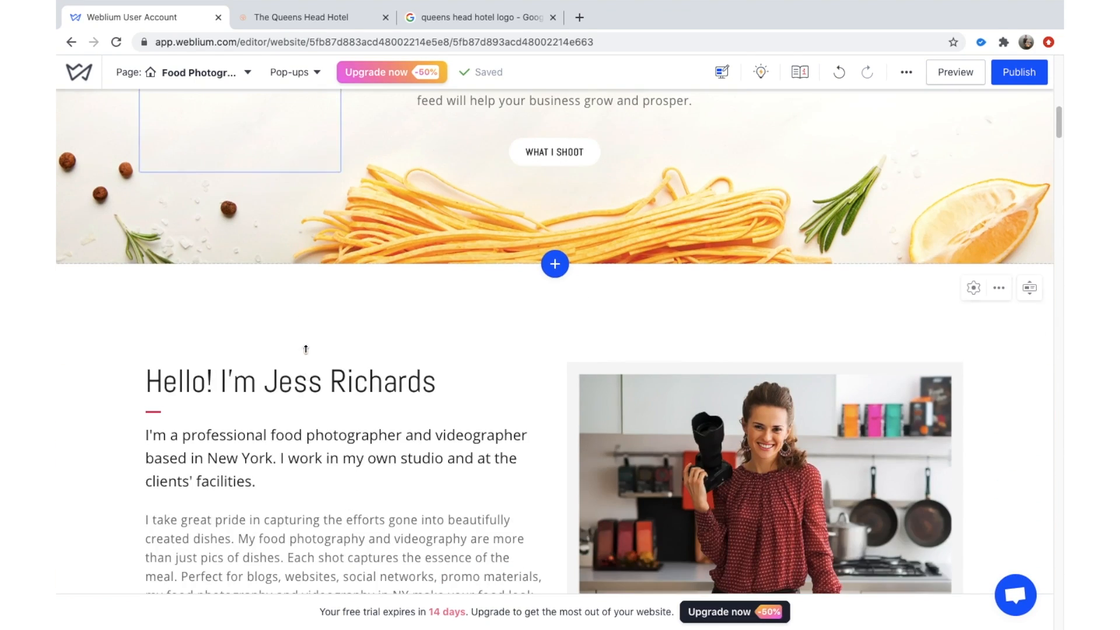
pyautogui.scroll(-12, 306, 350)
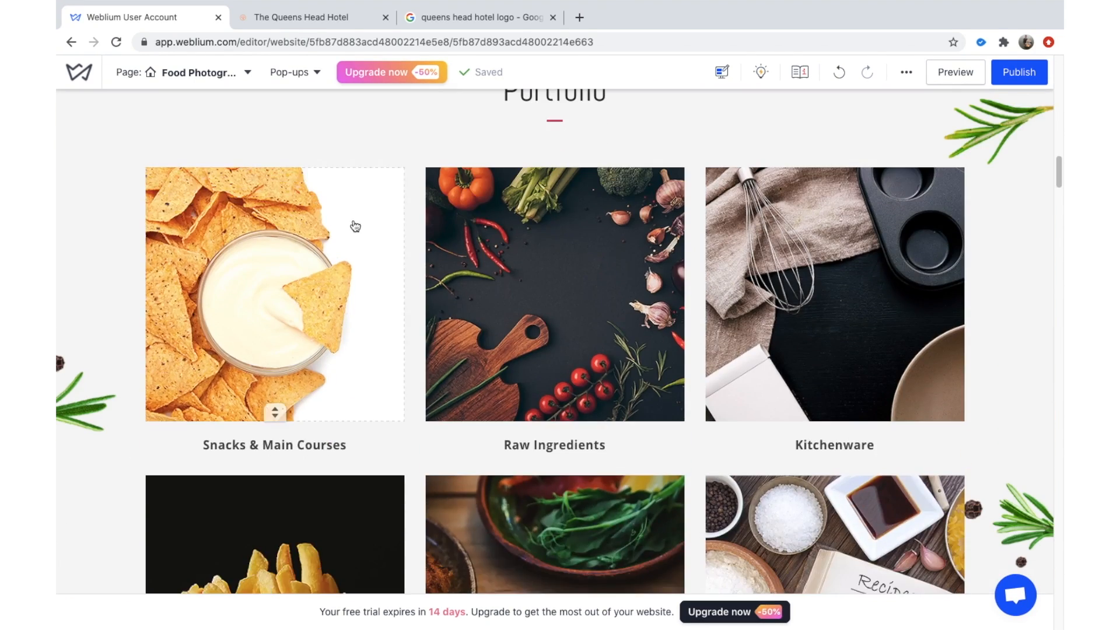
pyautogui.scroll(2, 355, 225)
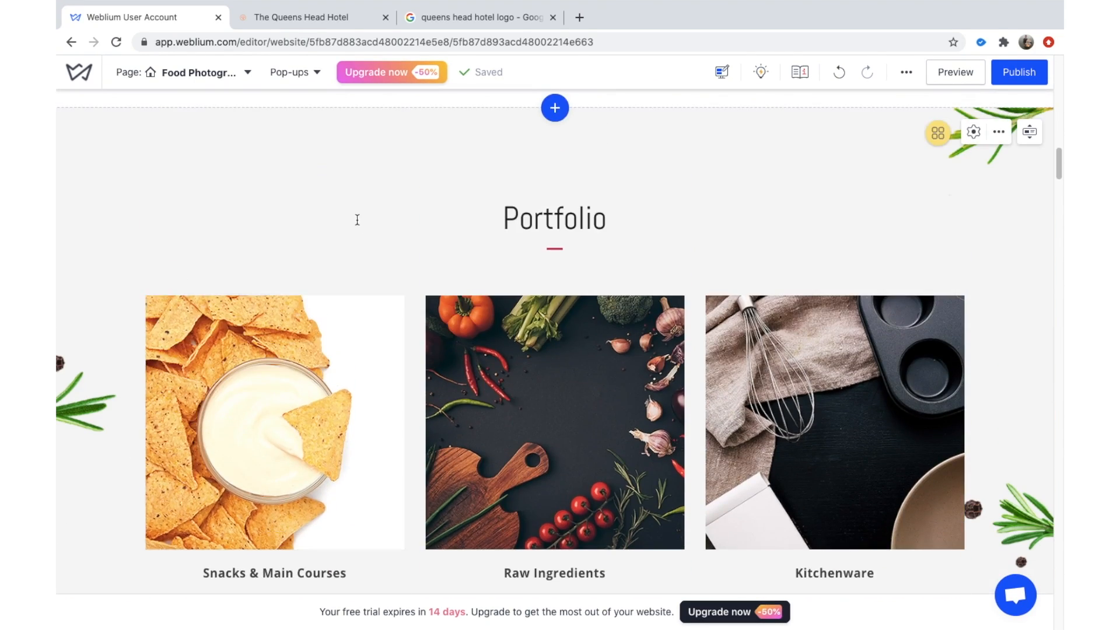
# Review the Portfolio section's Layout, Background, Animation and Info settings, then bring up its actions menu.
pyautogui.click(973, 132)
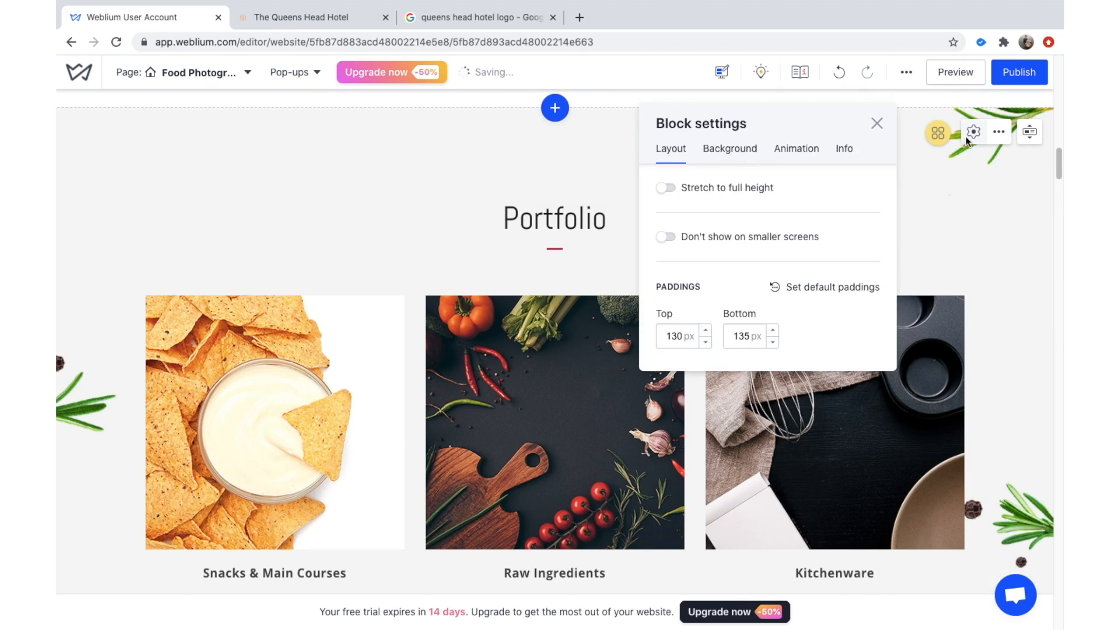
pyautogui.rightClick(817, 236)
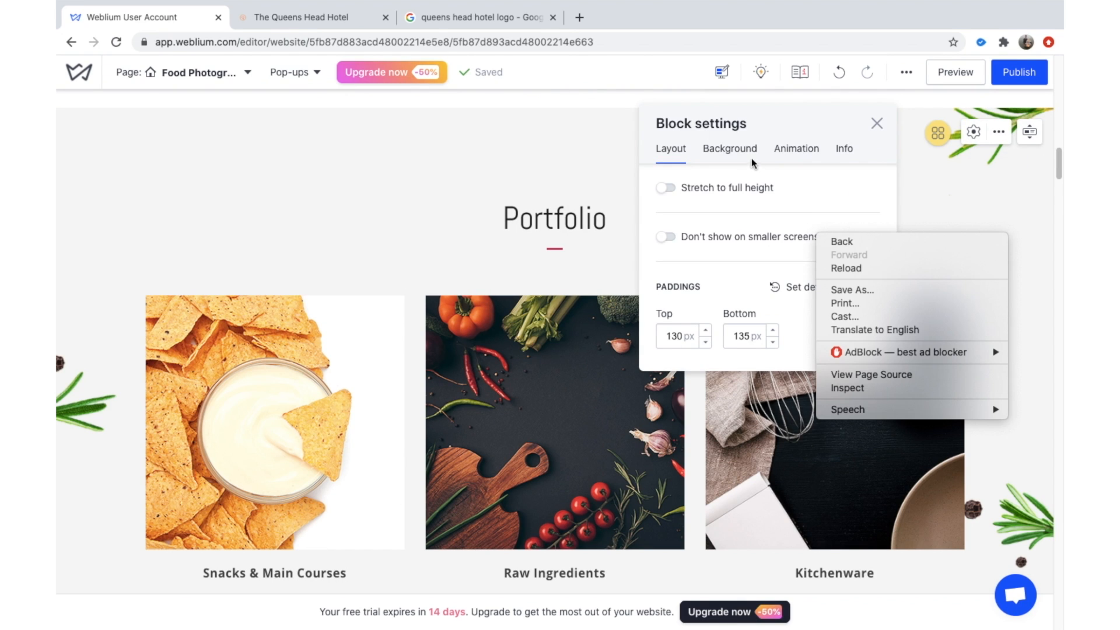
pyautogui.click(724, 147)
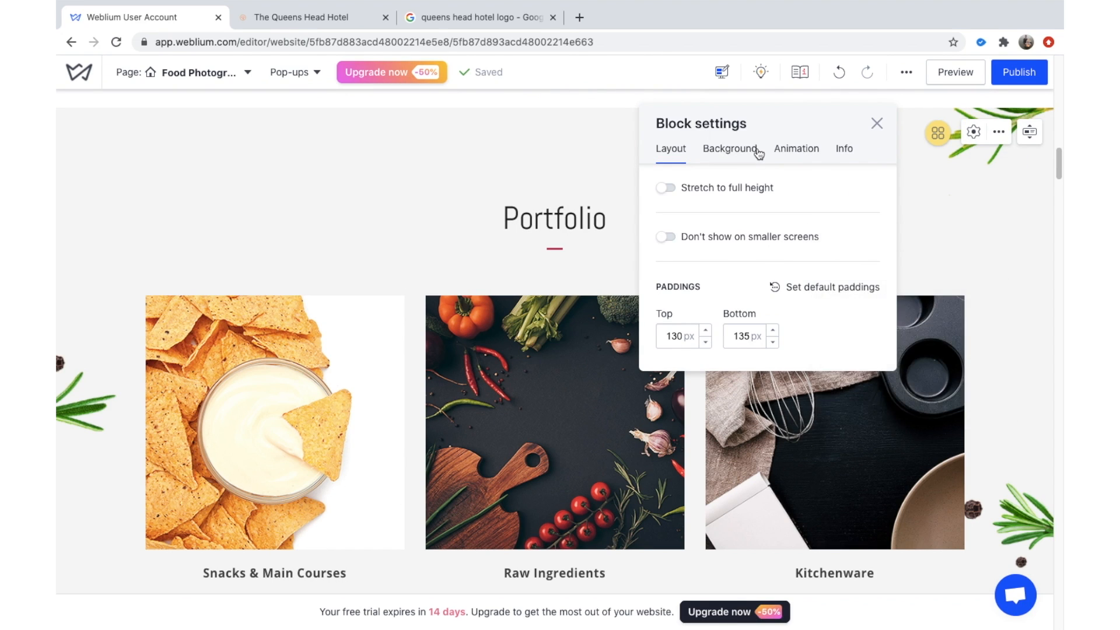
pyautogui.click(758, 151)
pyautogui.click(795, 152)
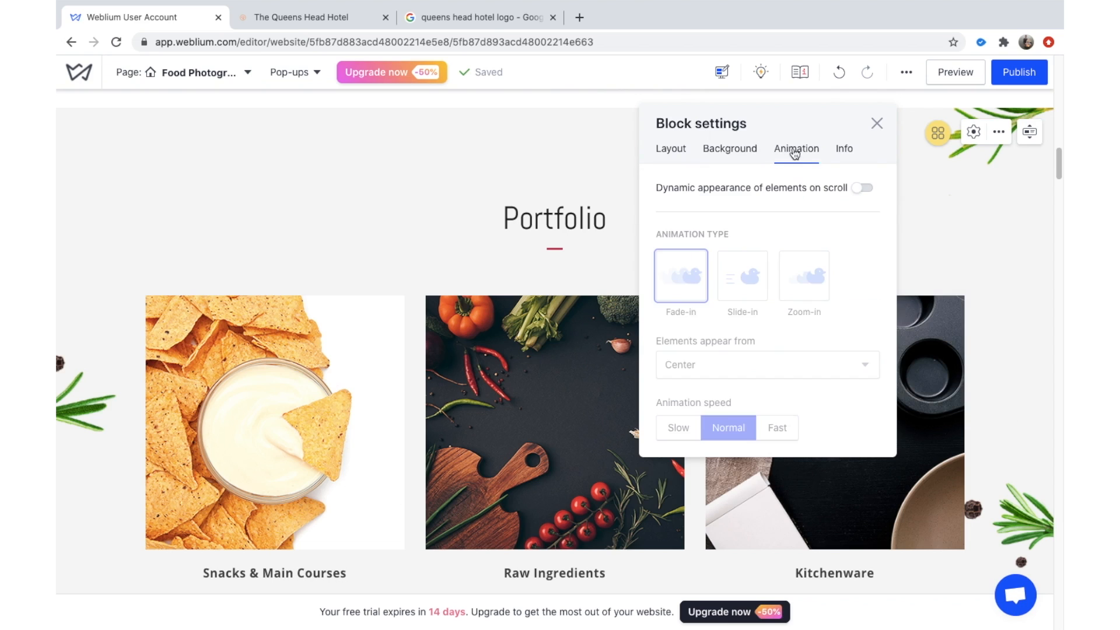
pyautogui.click(854, 155)
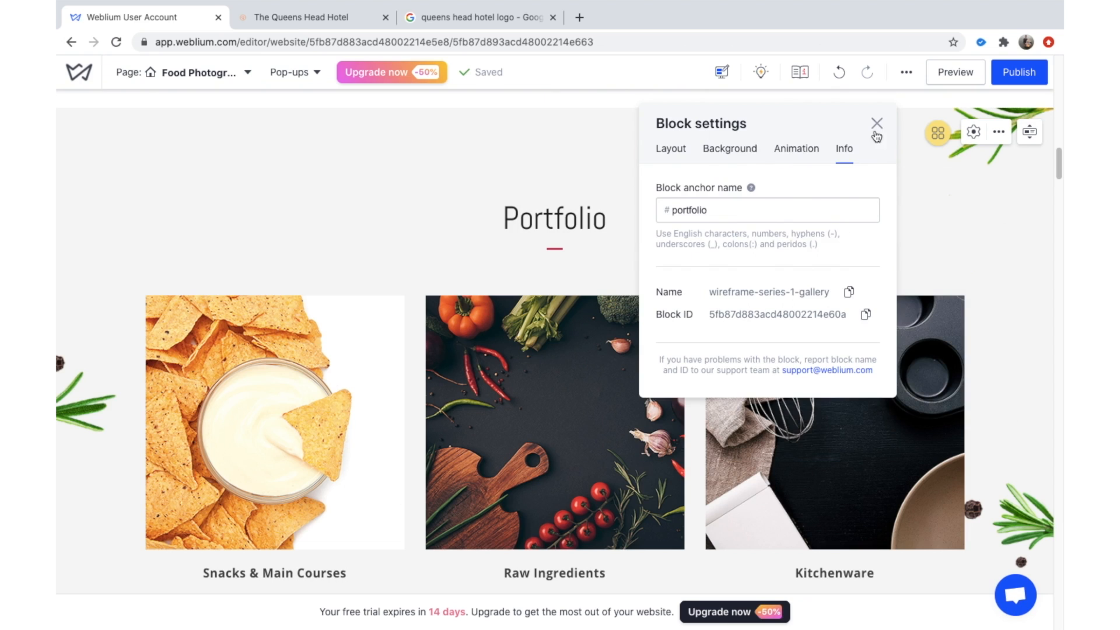
pyautogui.click(974, 132)
pyautogui.click(999, 132)
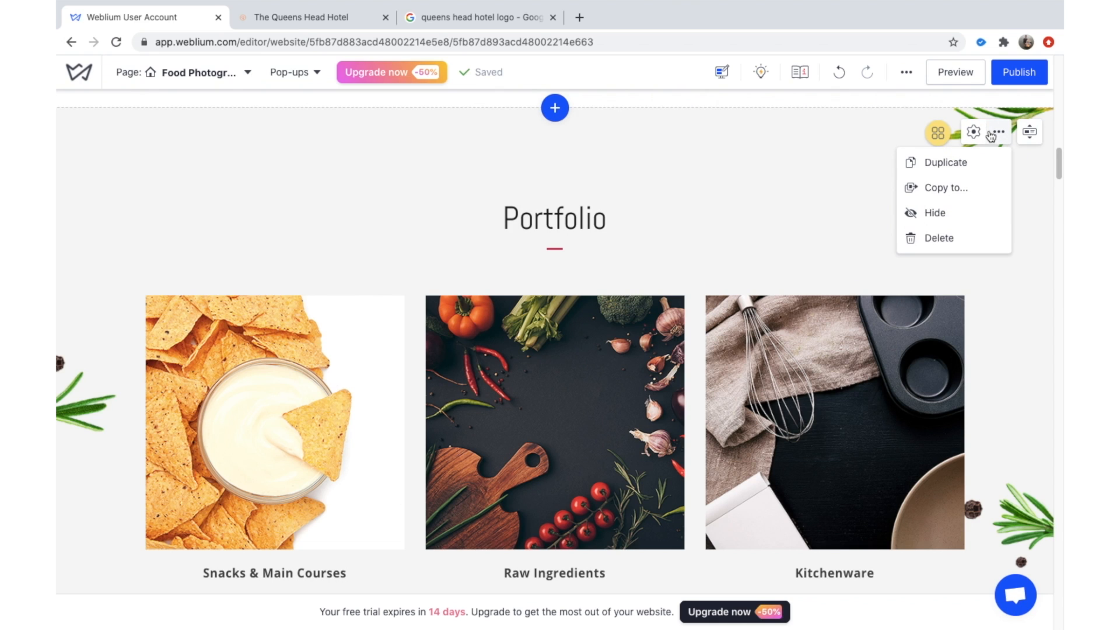
# Delete the Portfolio, dumplings image, Rates and Why Choose Us sections.
pyautogui.click(950, 239)
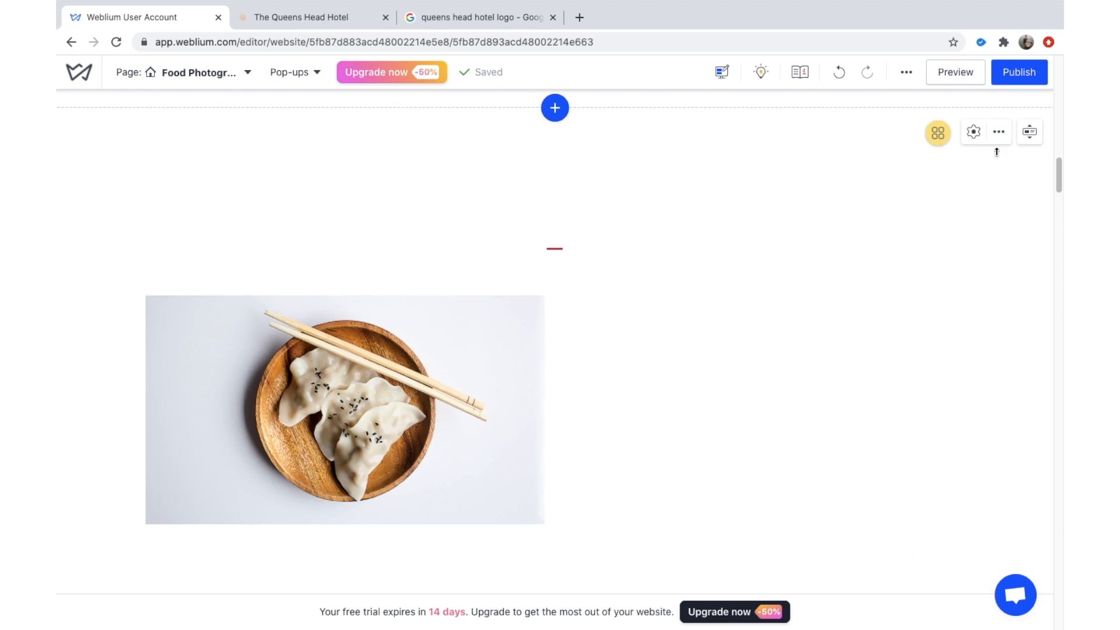
pyautogui.click(998, 132)
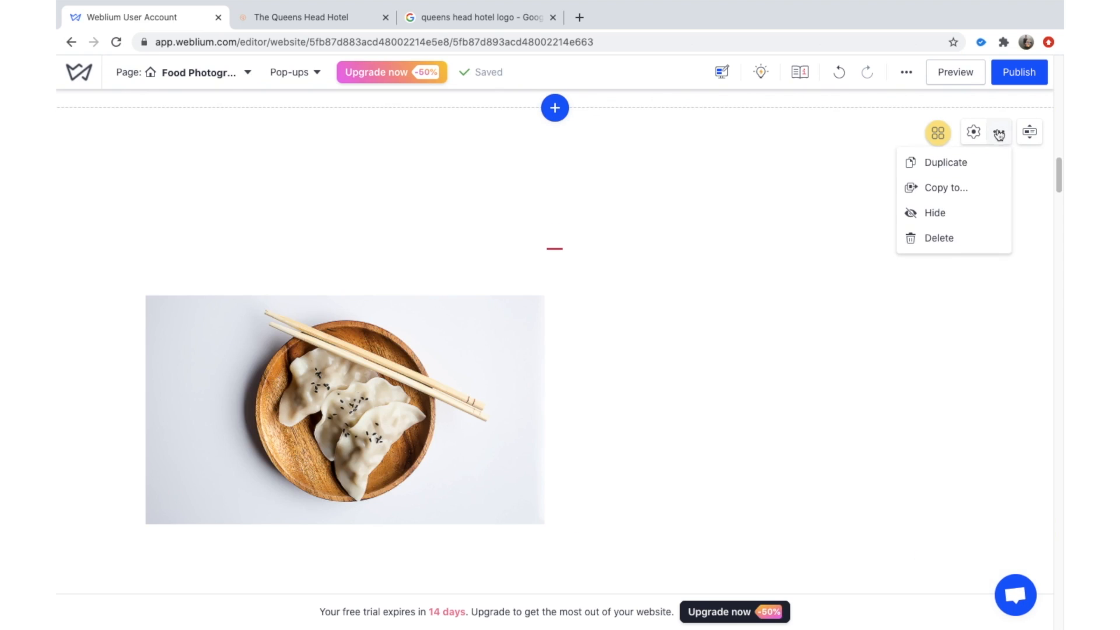
pyautogui.click(962, 241)
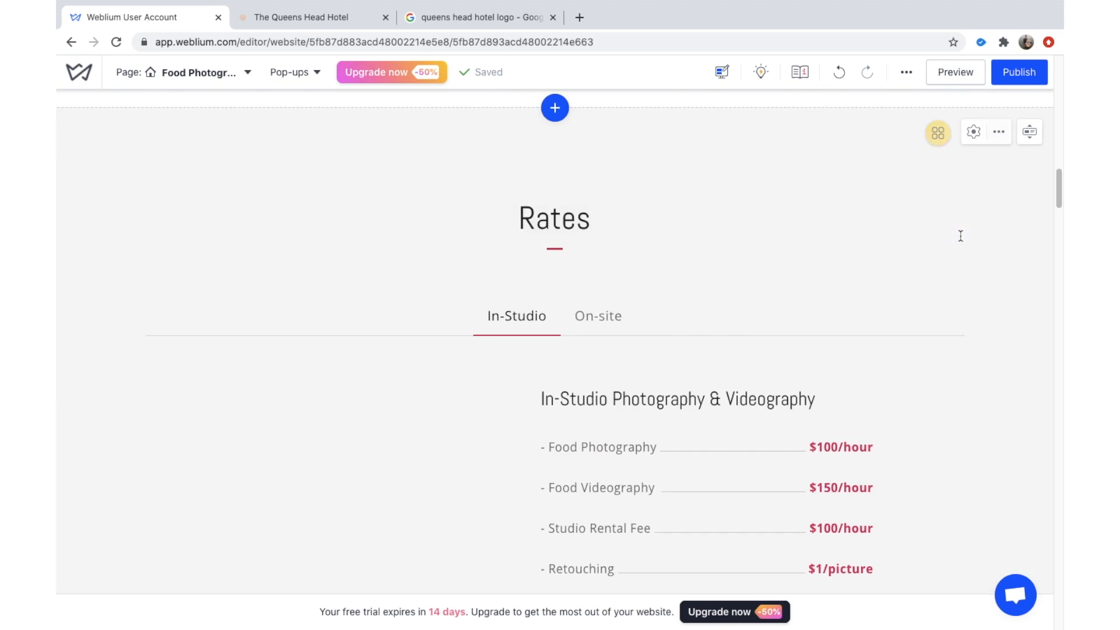
pyautogui.click(998, 131)
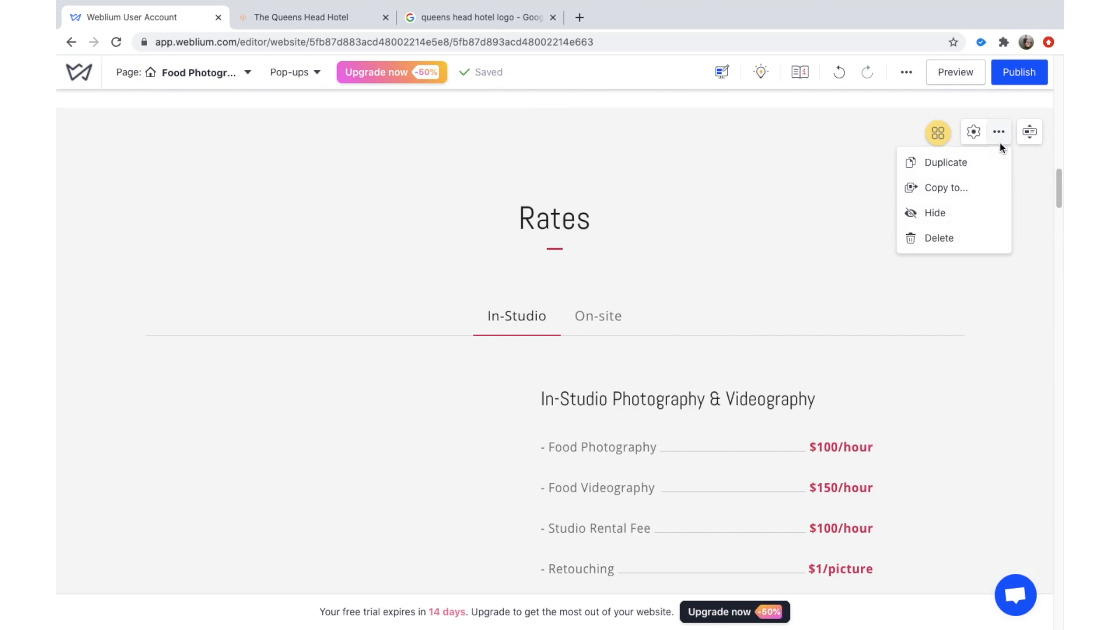
pyautogui.click(964, 237)
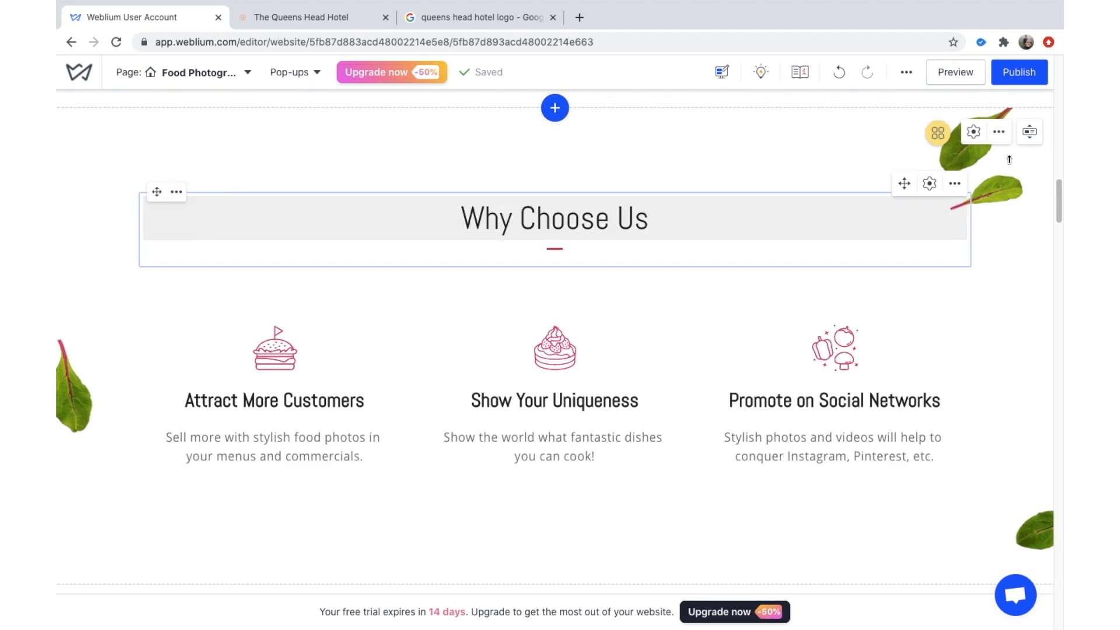
pyautogui.click(999, 132)
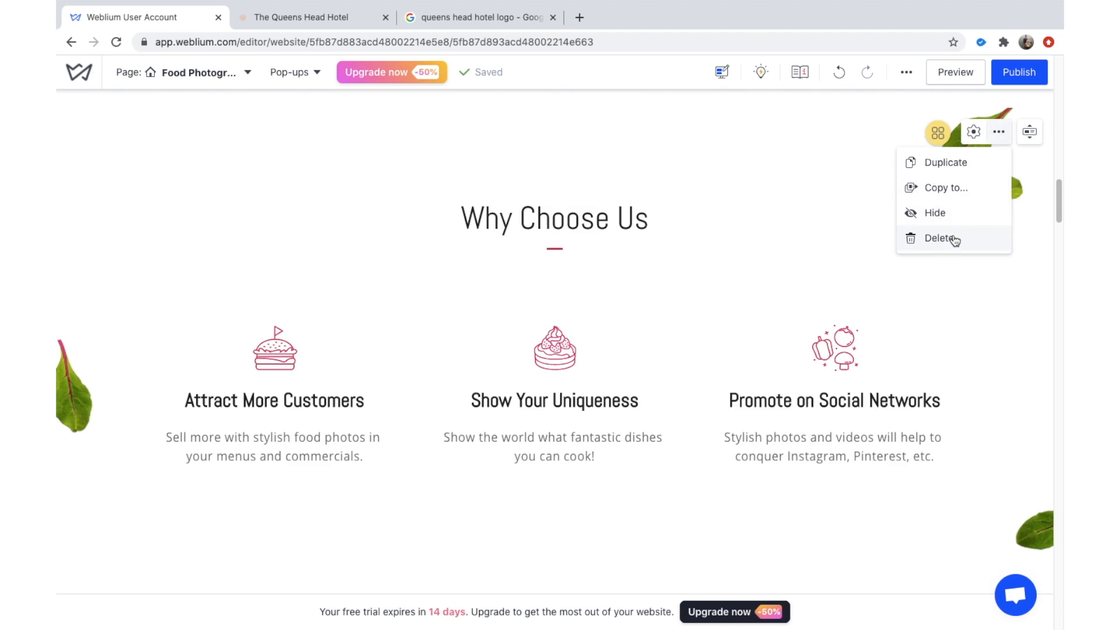
pyautogui.click(954, 239)
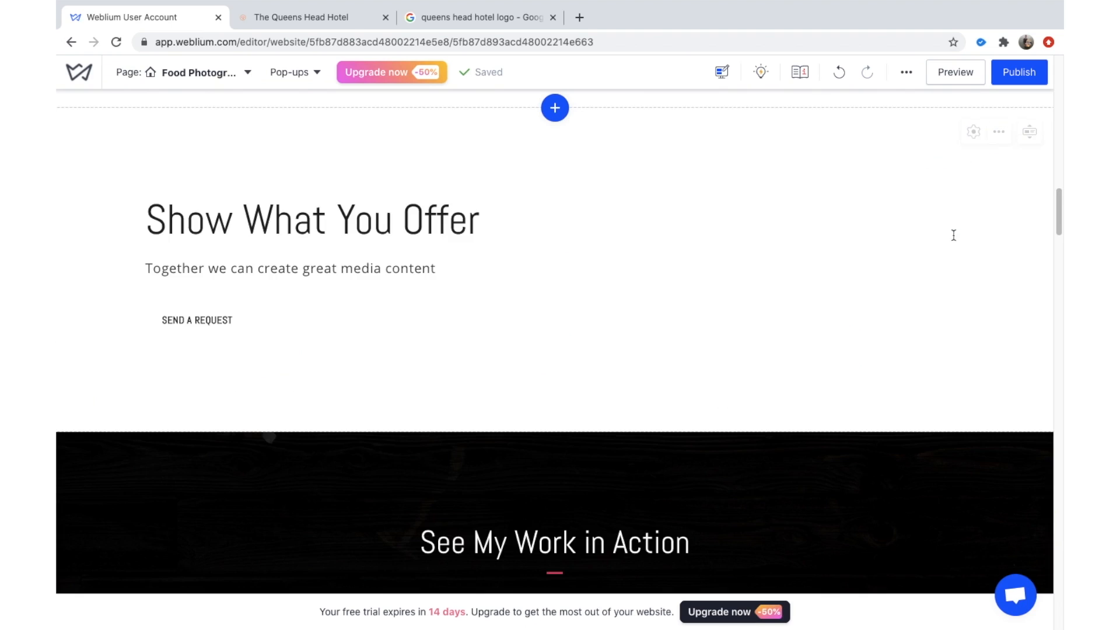
# Delete the Show What You Offer, See My Work in Action, Featured Works and Events sections.
pyautogui.click(1002, 132)
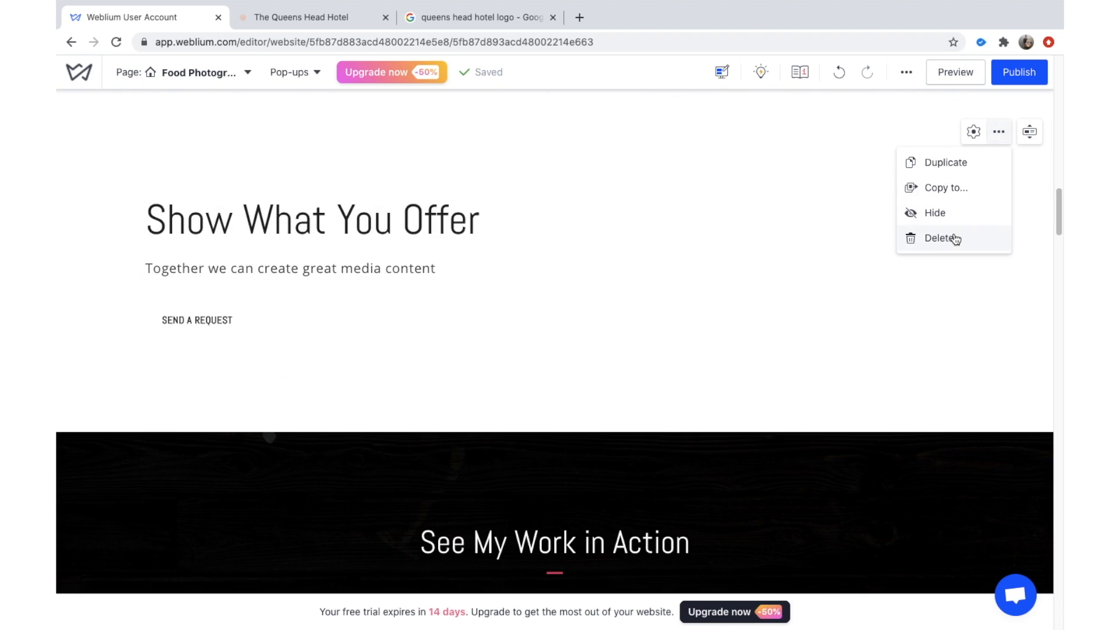
pyautogui.click(955, 239)
pyautogui.click(1001, 133)
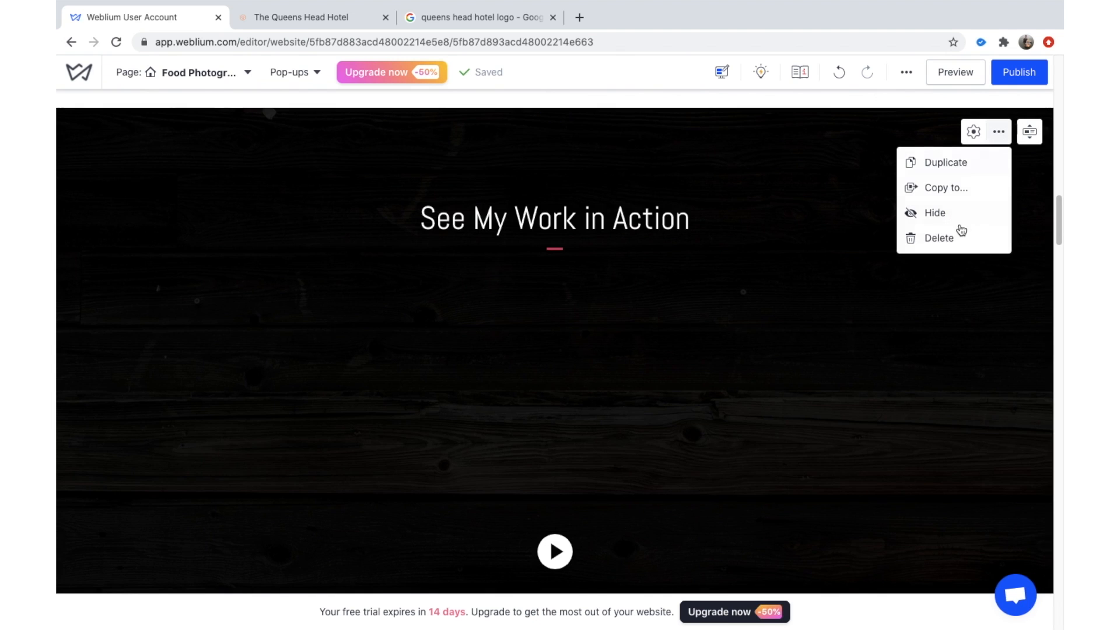
pyautogui.click(959, 236)
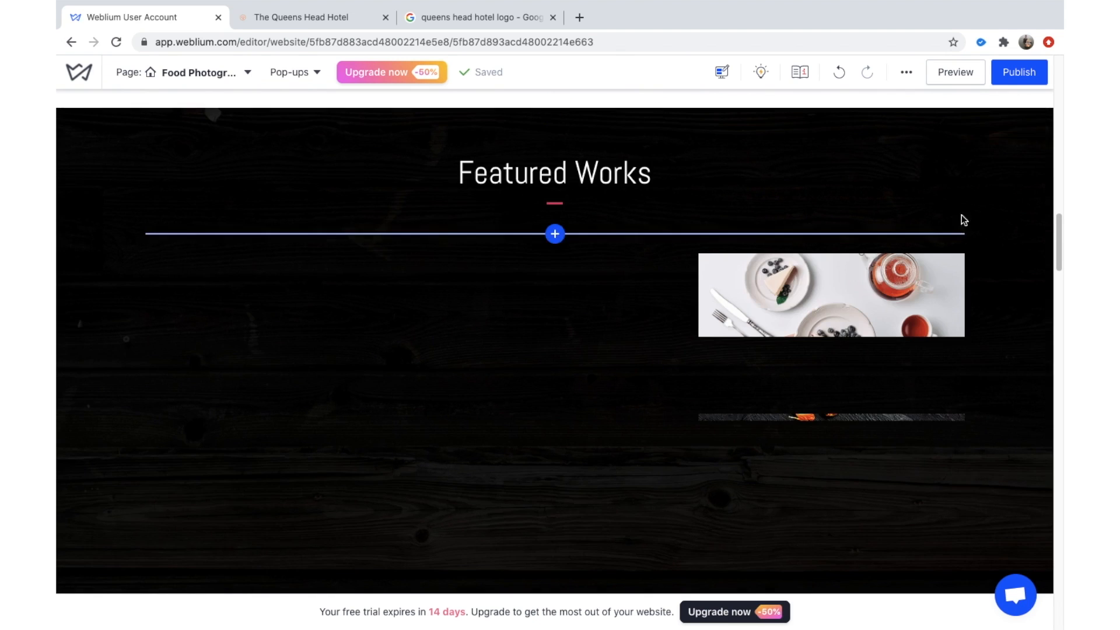
pyautogui.click(994, 140)
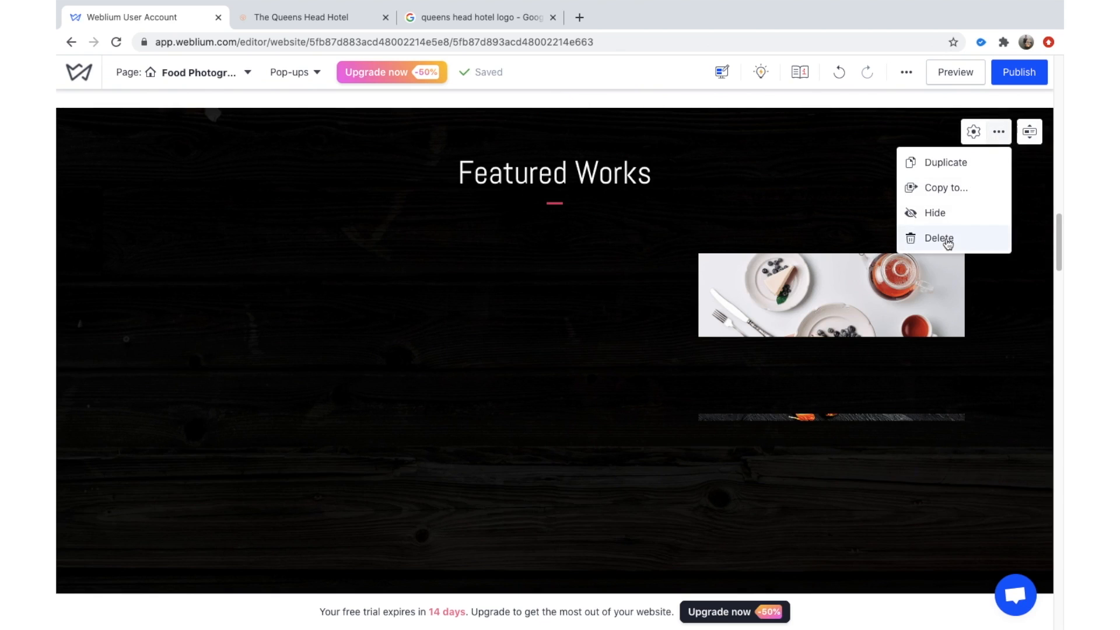
pyautogui.click(947, 239)
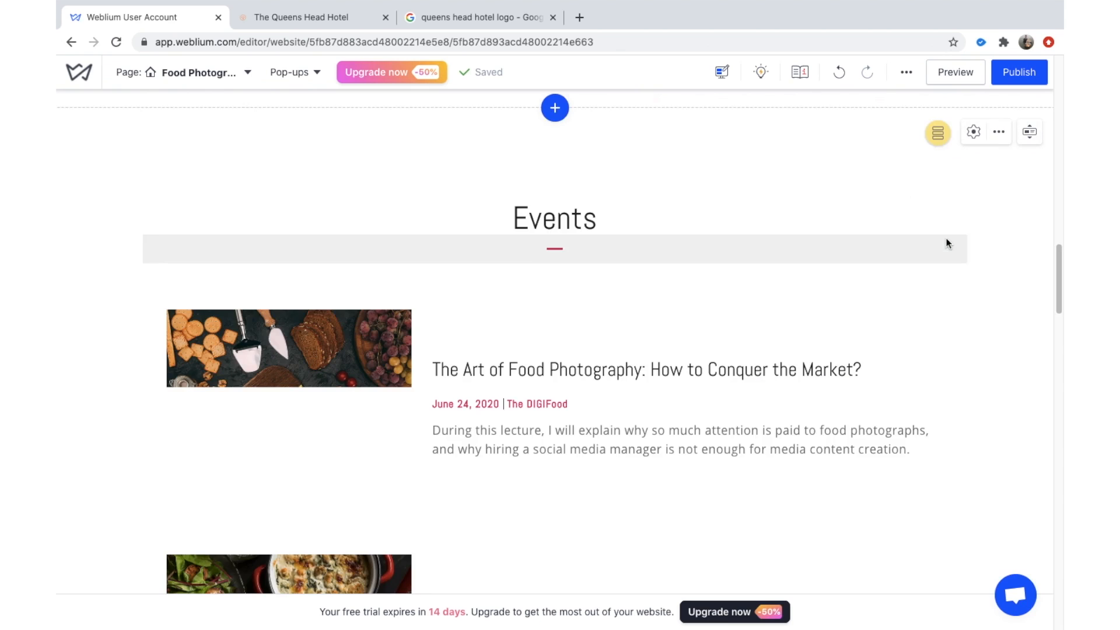
pyautogui.click(997, 140)
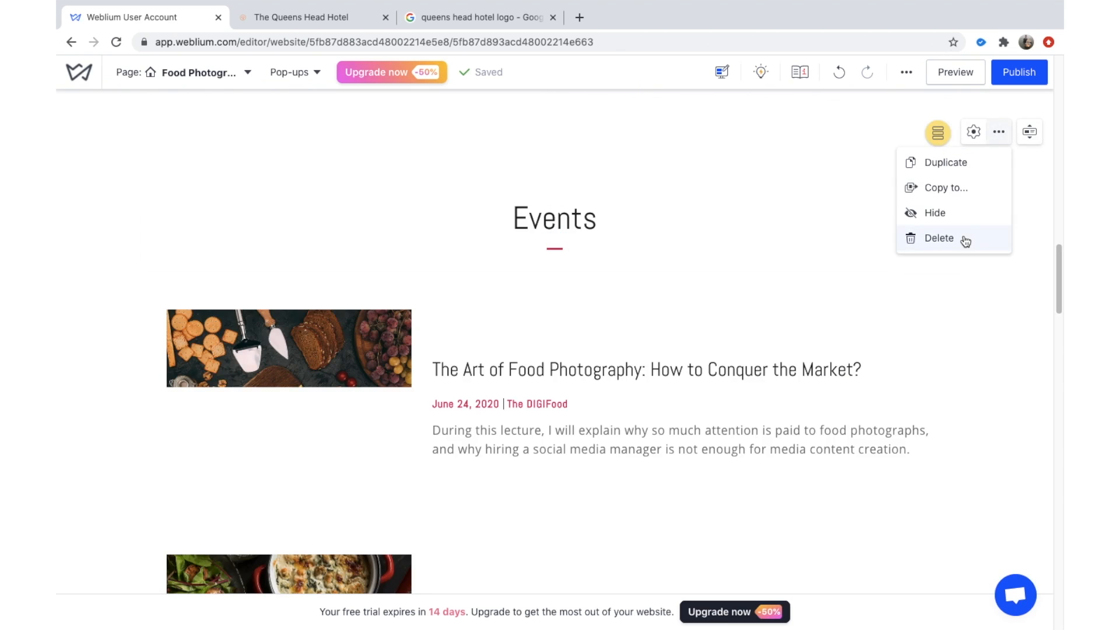
pyautogui.click(965, 239)
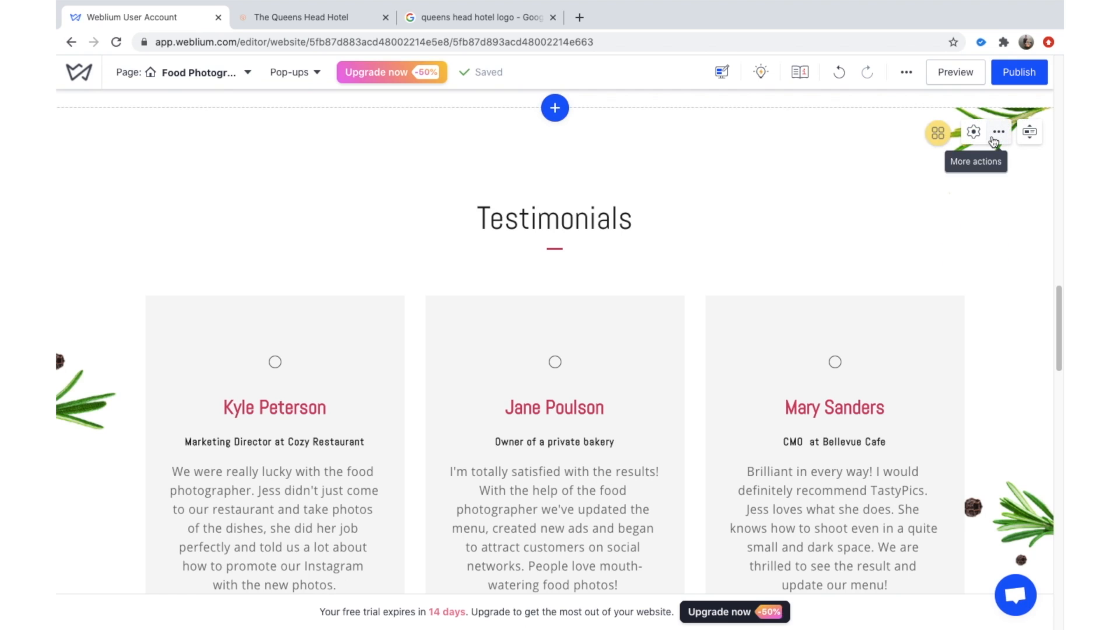
# Change the Testimonials heading text to 'Reviews' and set its SEO tag to H2.
pyautogui.scroll(-2, 975, 275)
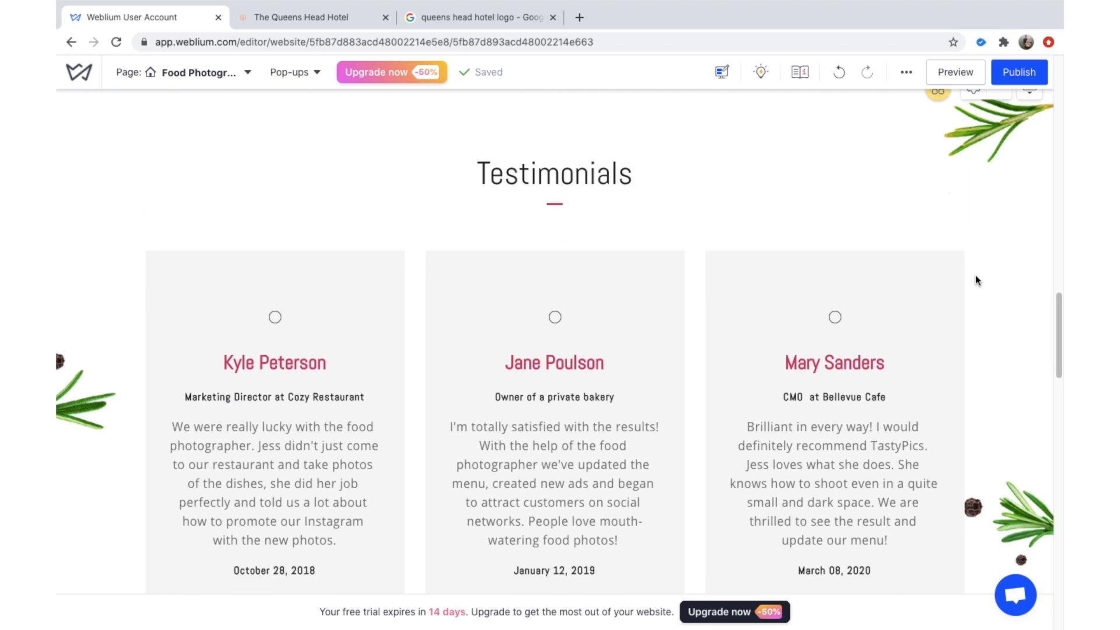
pyautogui.doubleClick(607, 150)
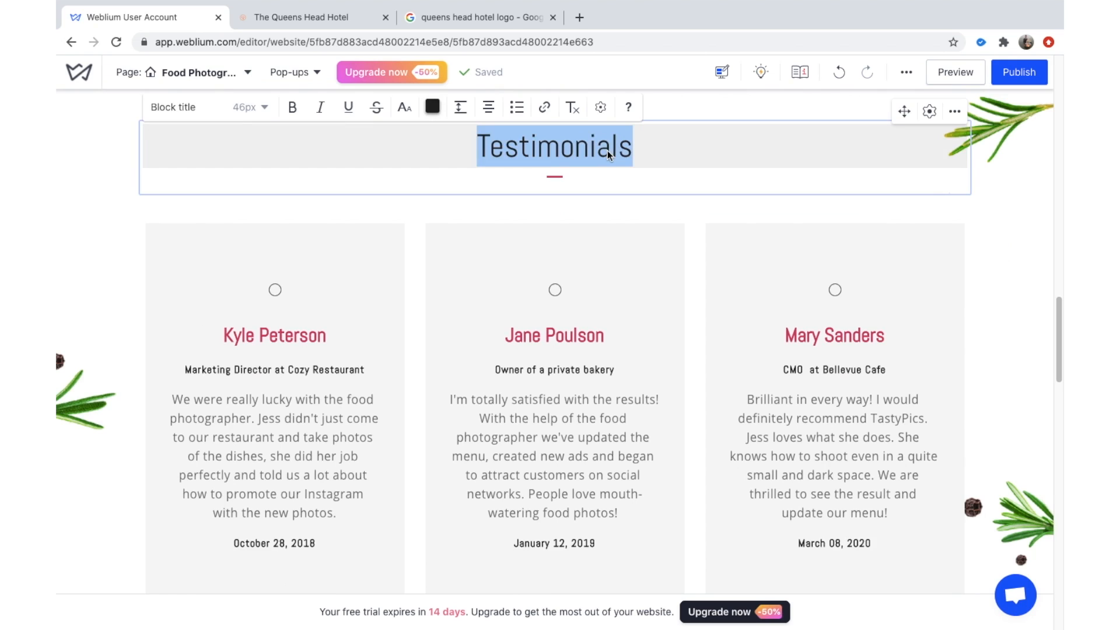
pyautogui.write('Reviews')
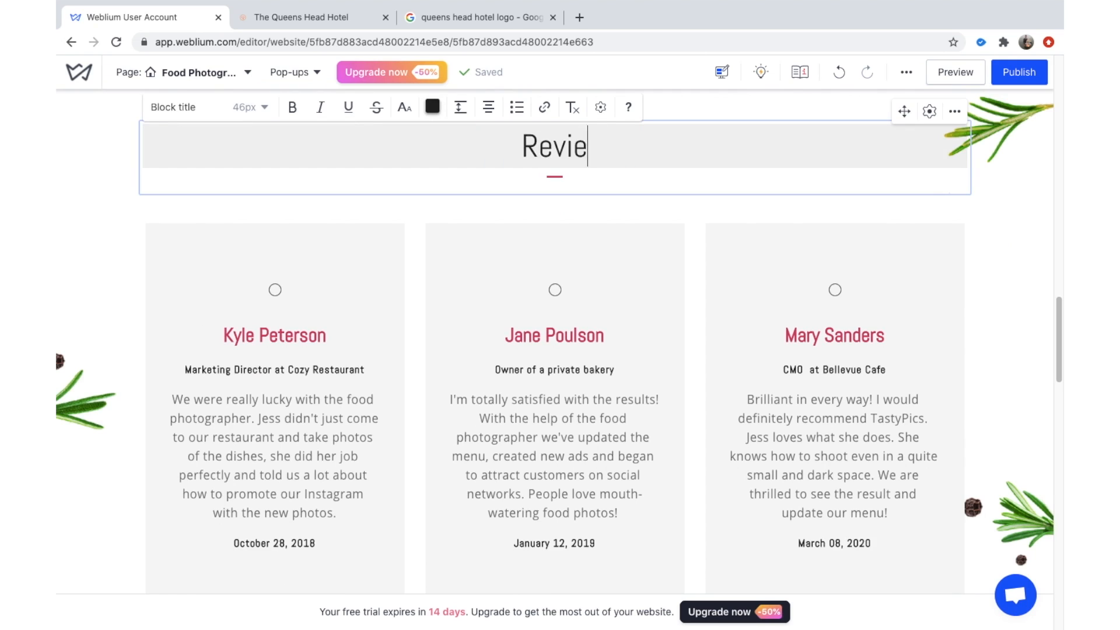
pyautogui.doubleClick(525, 134)
pyautogui.click(600, 110)
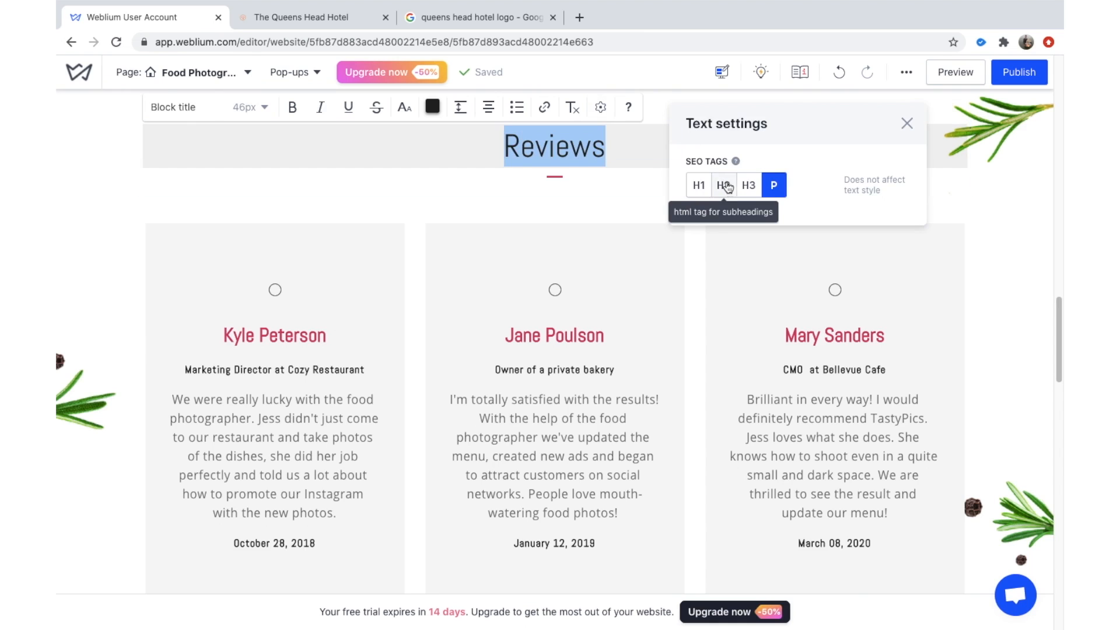
pyautogui.click(723, 185)
pyautogui.click(907, 123)
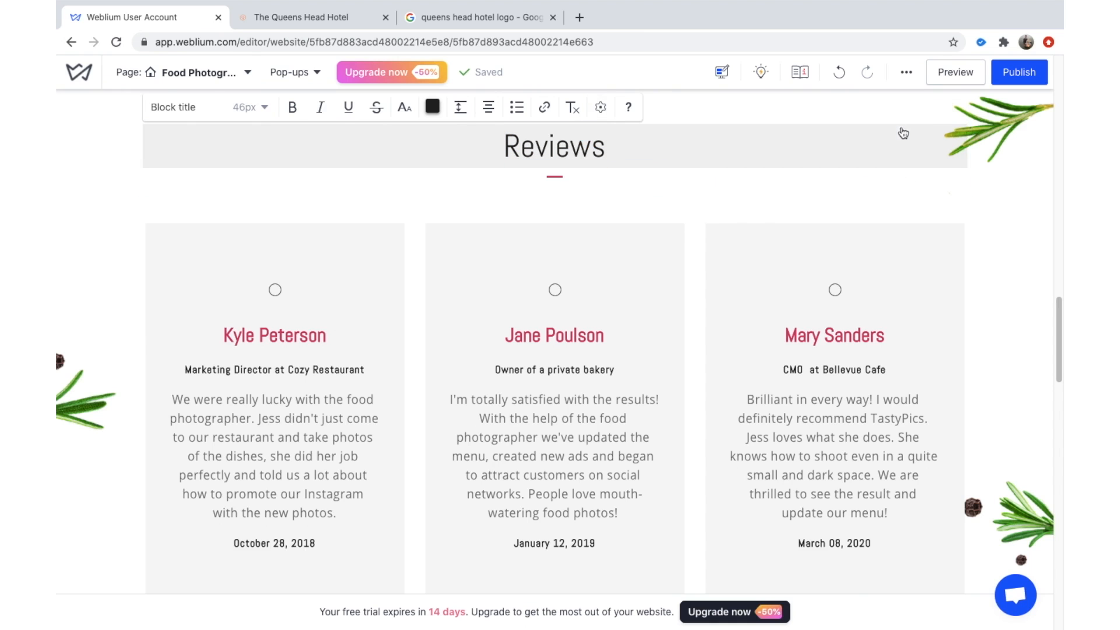
pyautogui.scroll(-1, 881, 240)
pyautogui.scroll(-10, 882, 240)
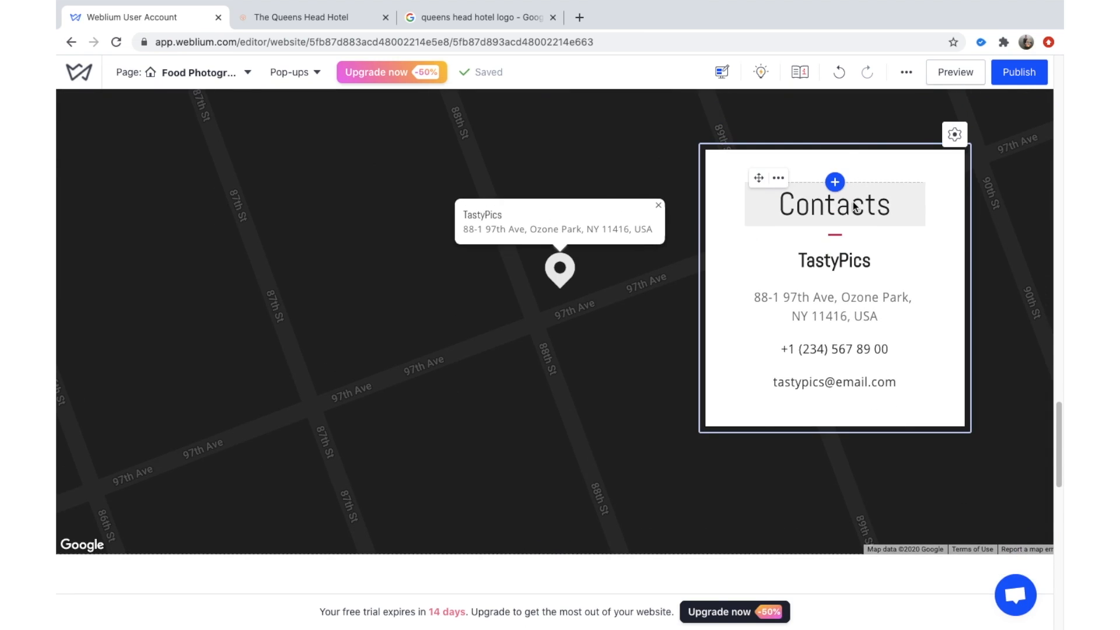
# Retitle the card heading 'Contact' and replace the TastyPics name with 'Queens Head Hotel'.
pyautogui.click(853, 206)
pyautogui.doubleClick(870, 202)
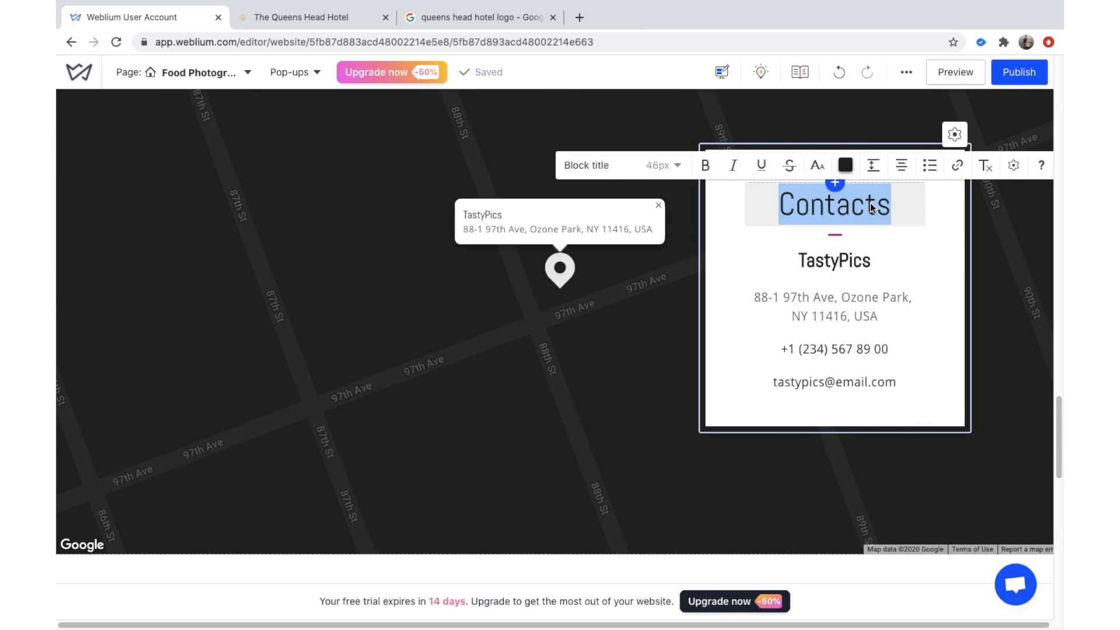
pyautogui.write('Contact')
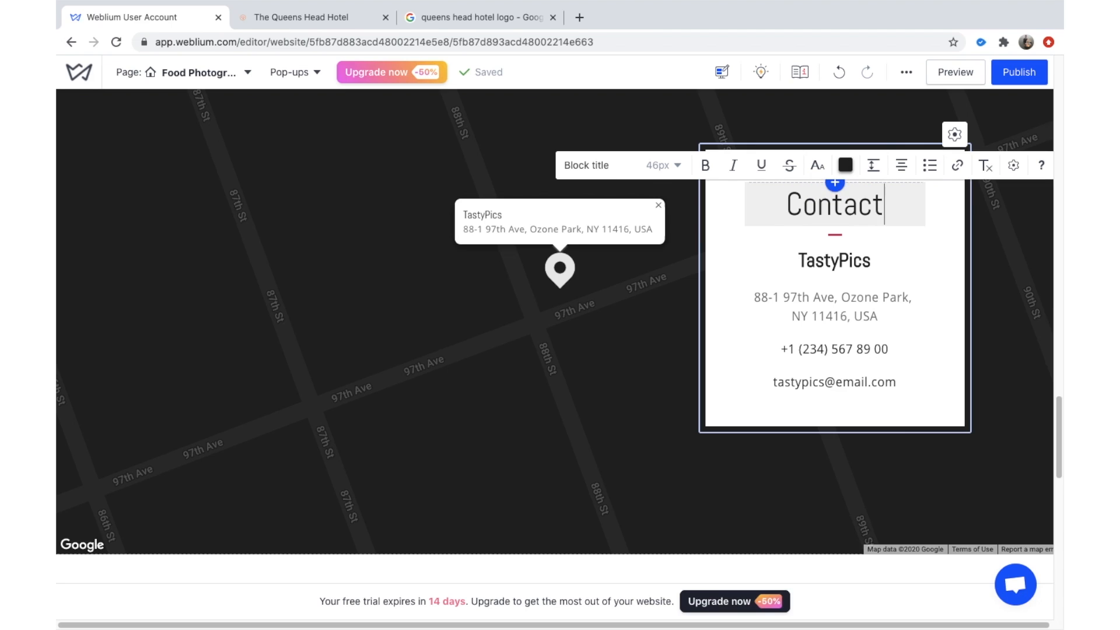
pyautogui.doubleClick(858, 263)
pyautogui.write('Qje')
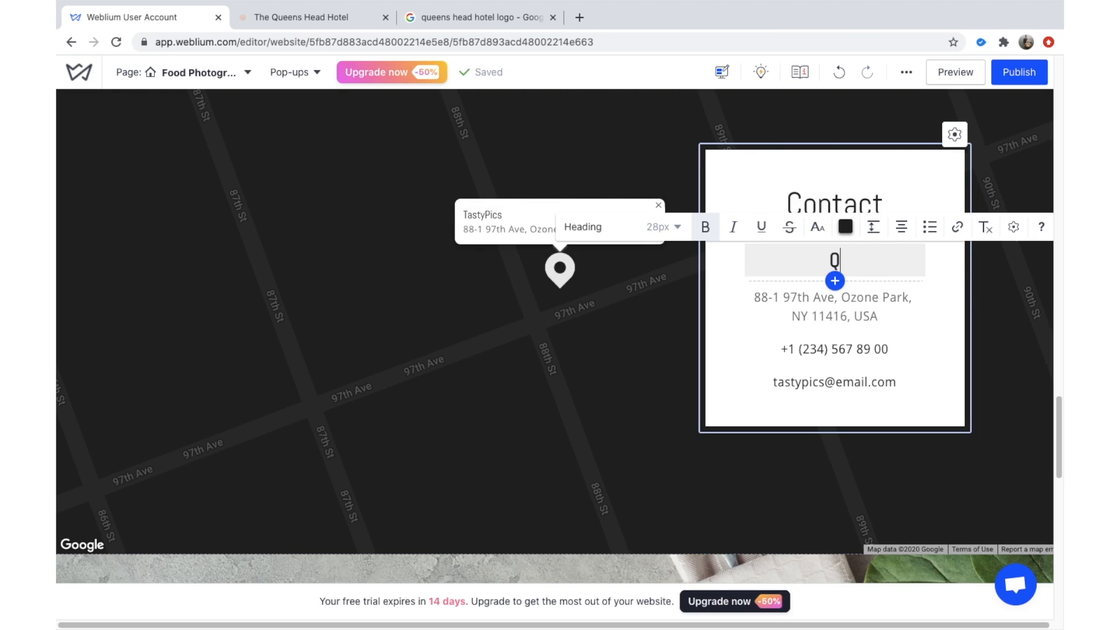
pyautogui.press('BackSpace')
pyautogui.press('BackSpace')
pyautogui.press('BackSpace')
pyautogui.write('Queens hea')
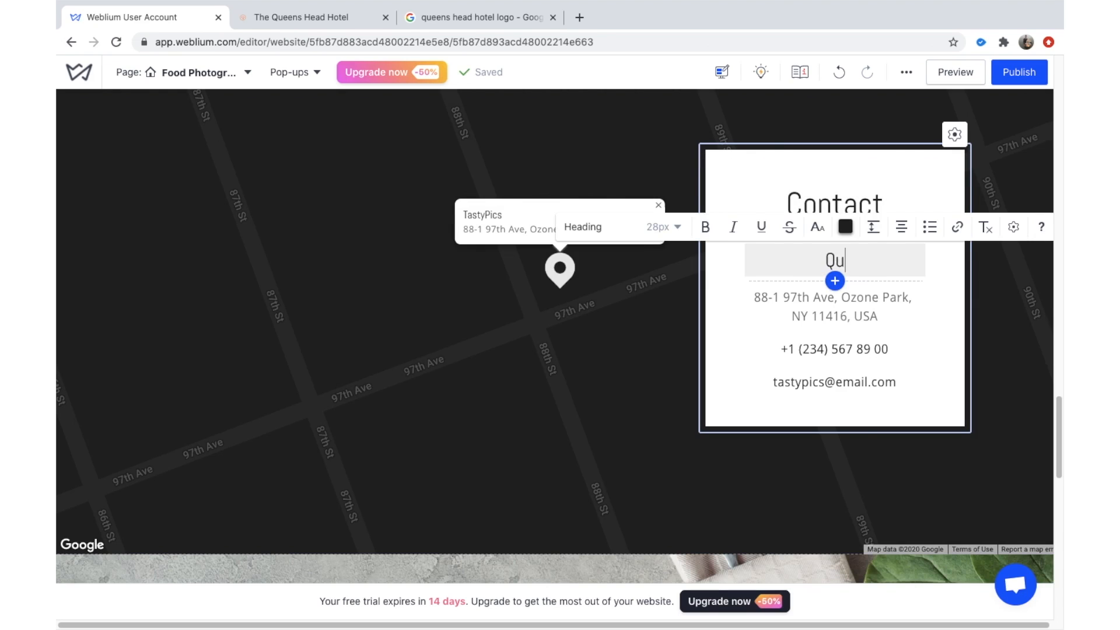
pyautogui.press('BackSpace')
pyautogui.press('BackSpace')
pyautogui.press('BackSpace')
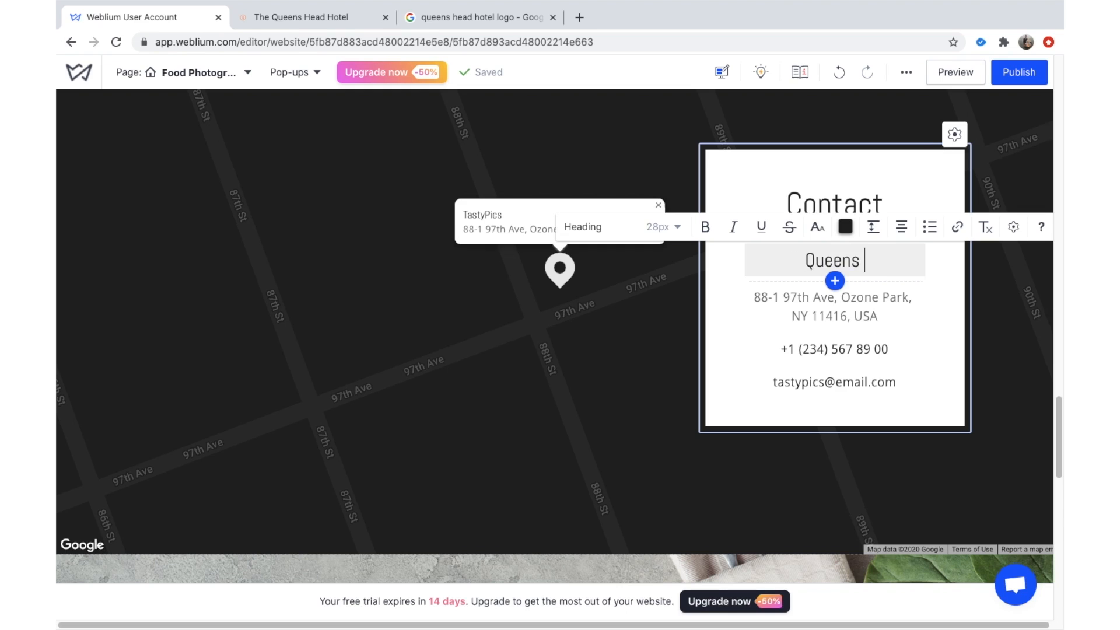
pyautogui.write('Head')
pyautogui.write('tel')
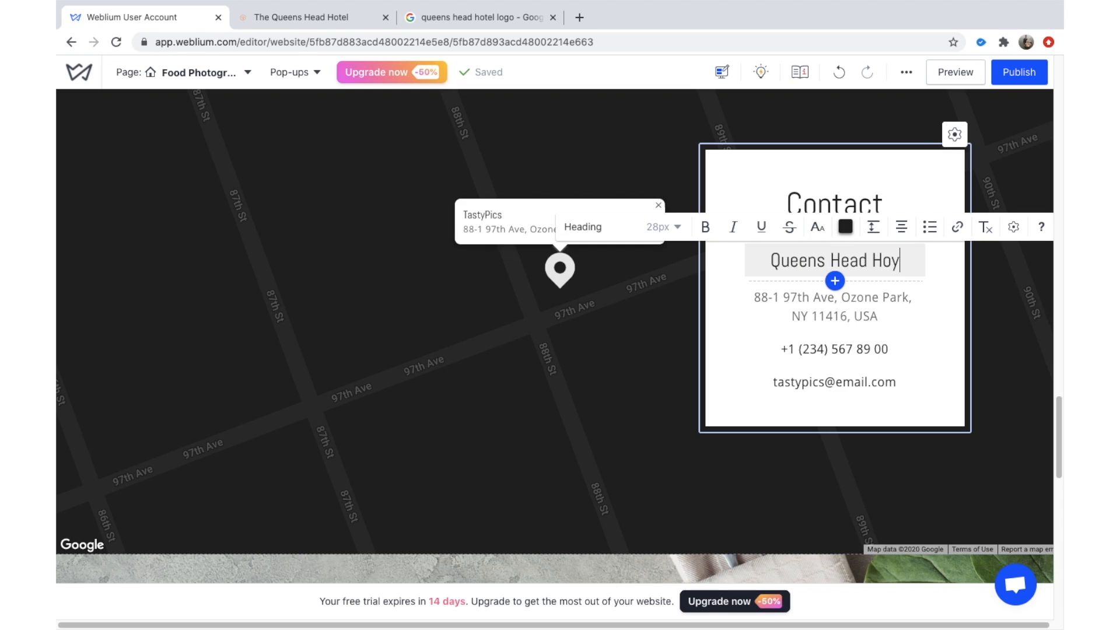
# Copy the hotel's street address from its website over the template address.
pyautogui.click(844, 317)
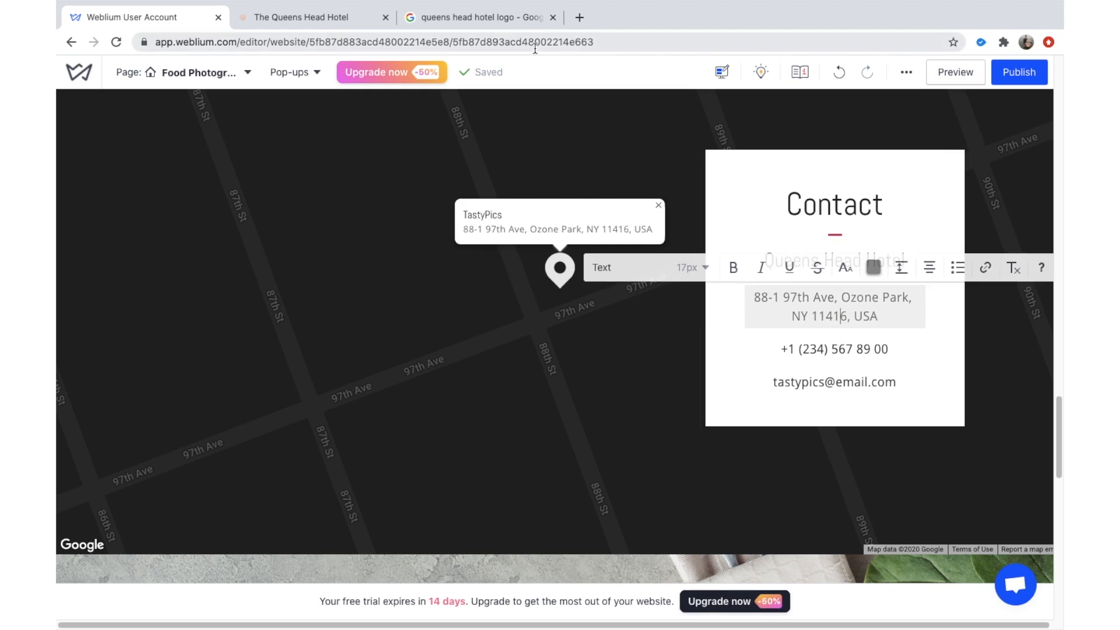
pyautogui.click(343, 17)
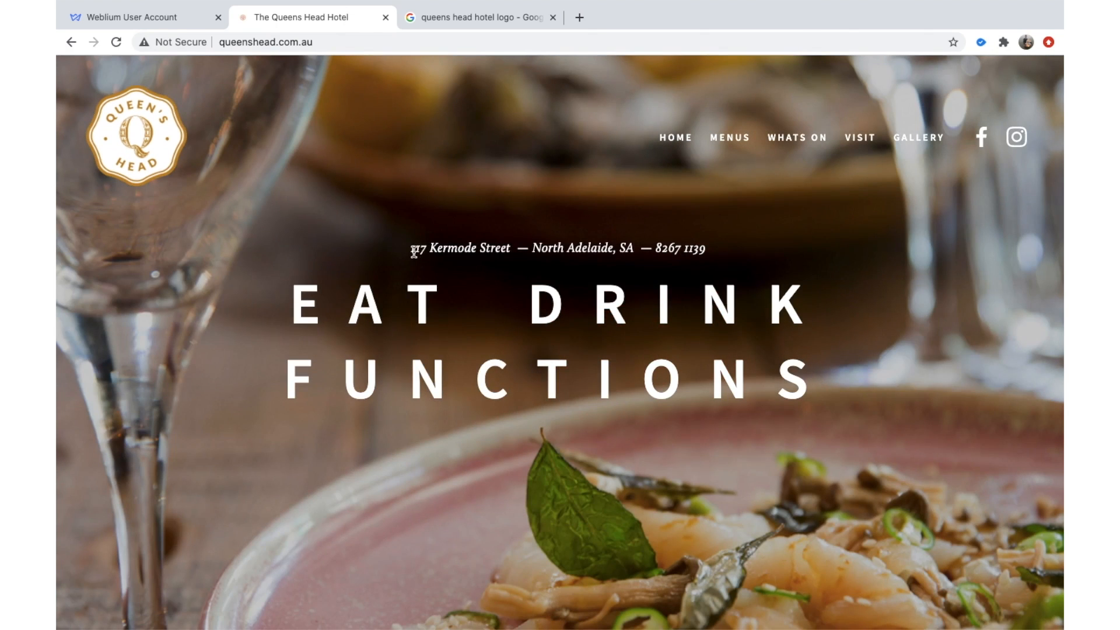
pyautogui.moveTo(411, 249); pyautogui.dragTo(639, 247)
pyautogui.hotkey('ctrl', 'c')
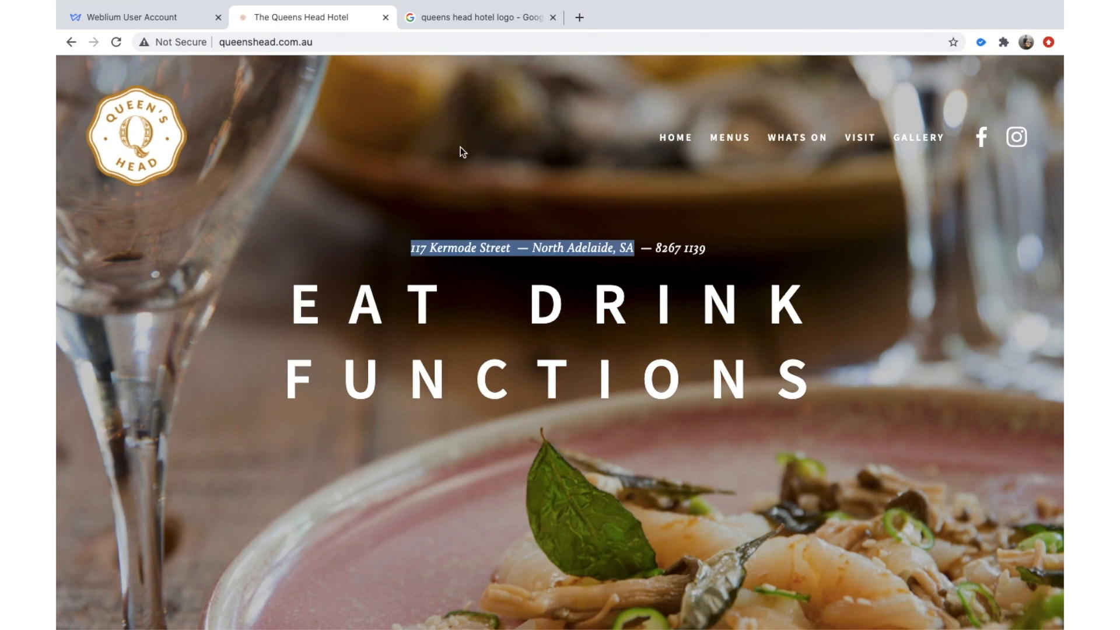
pyautogui.click(126, 18)
pyautogui.tripleClick(903, 318)
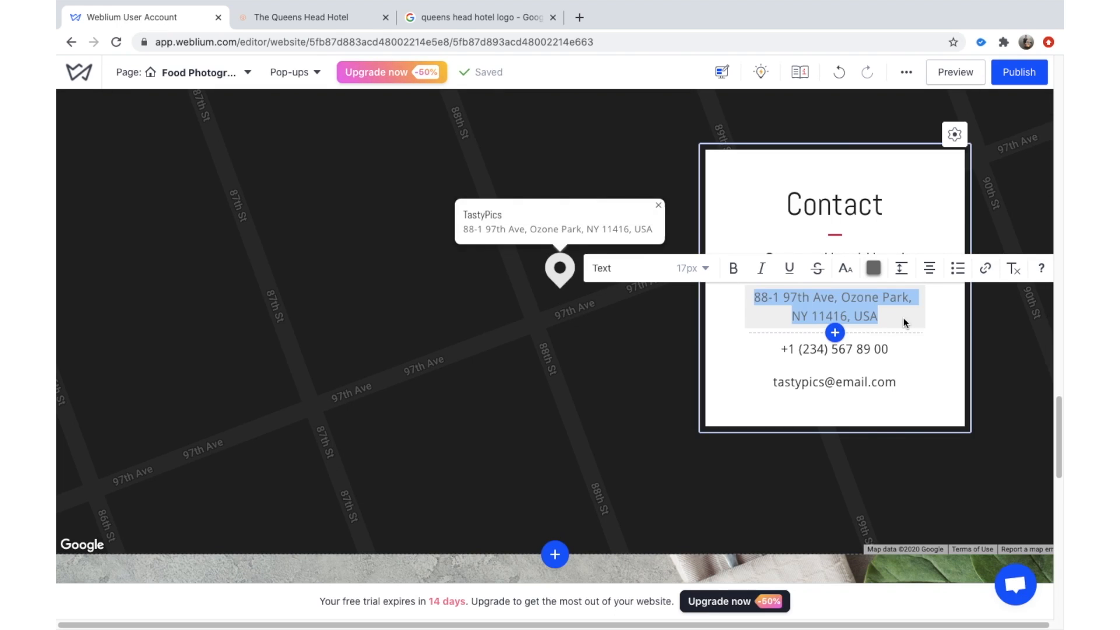
pyautogui.hotkey('ctrl', 'v')
# Paste the hotel's phone number from its website over the placeholder phone.
pyautogui.tripleClick(872, 355)
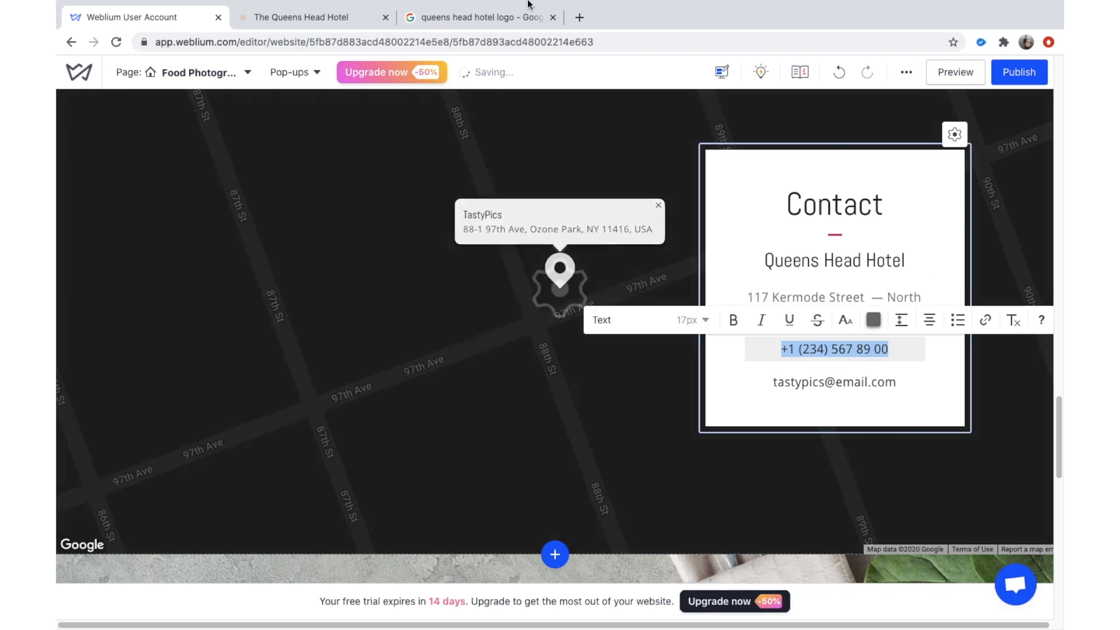
pyautogui.click(324, 16)
pyautogui.moveTo(654, 248); pyautogui.dragTo(699, 246)
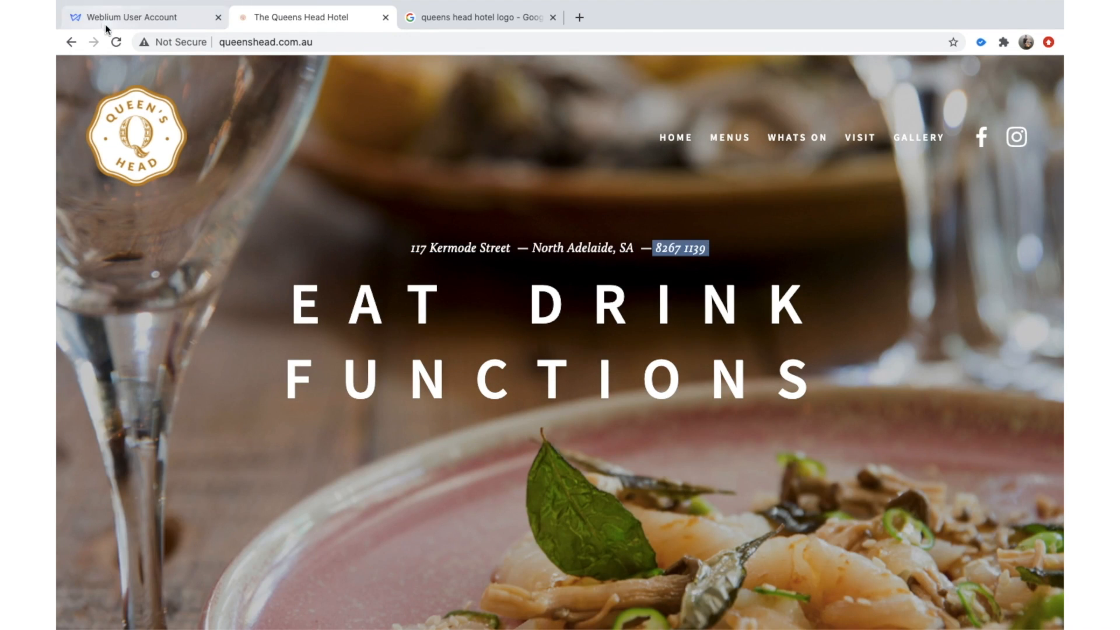
pyautogui.click(68, 24)
pyautogui.write('8267 1139')
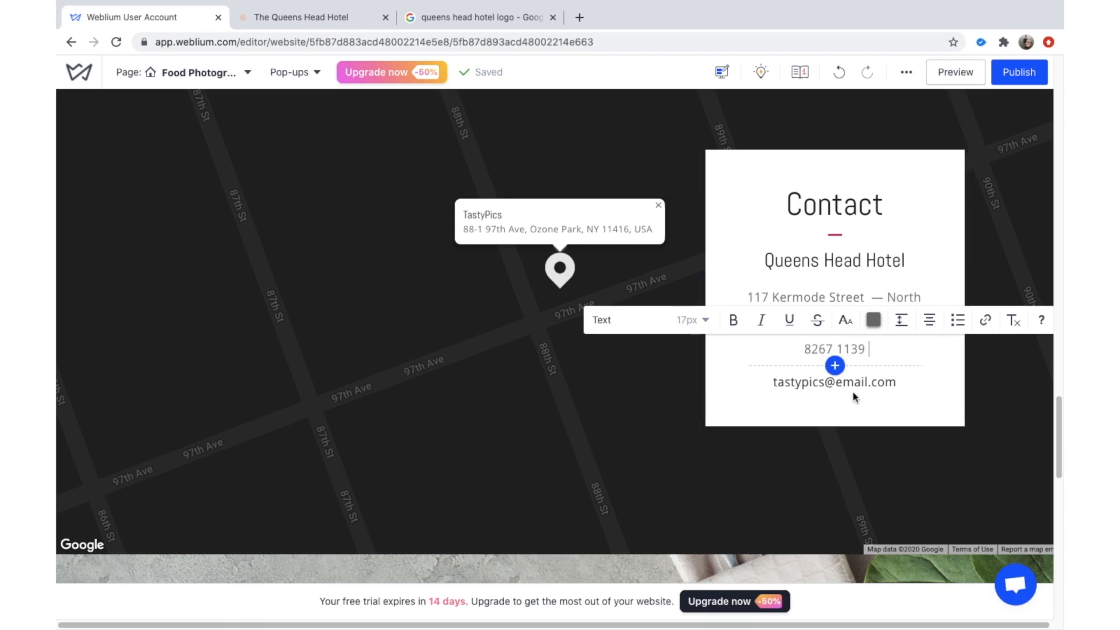
# Replace the placeholder email with the hotel's email address.
pyautogui.moveTo(903, 383); pyautogui.dragTo(748, 383)
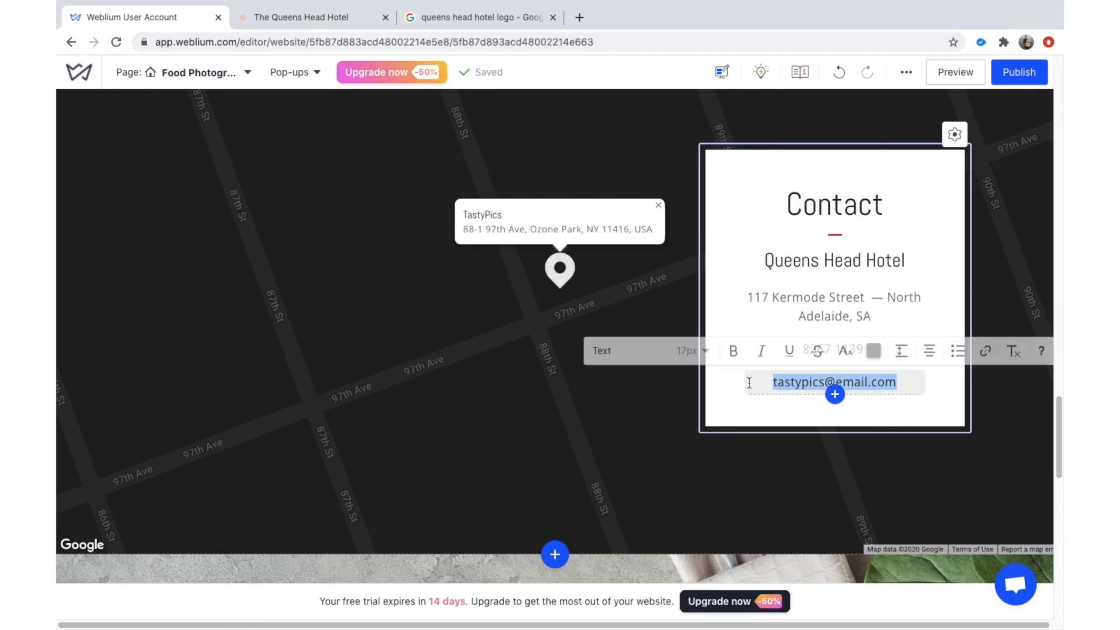
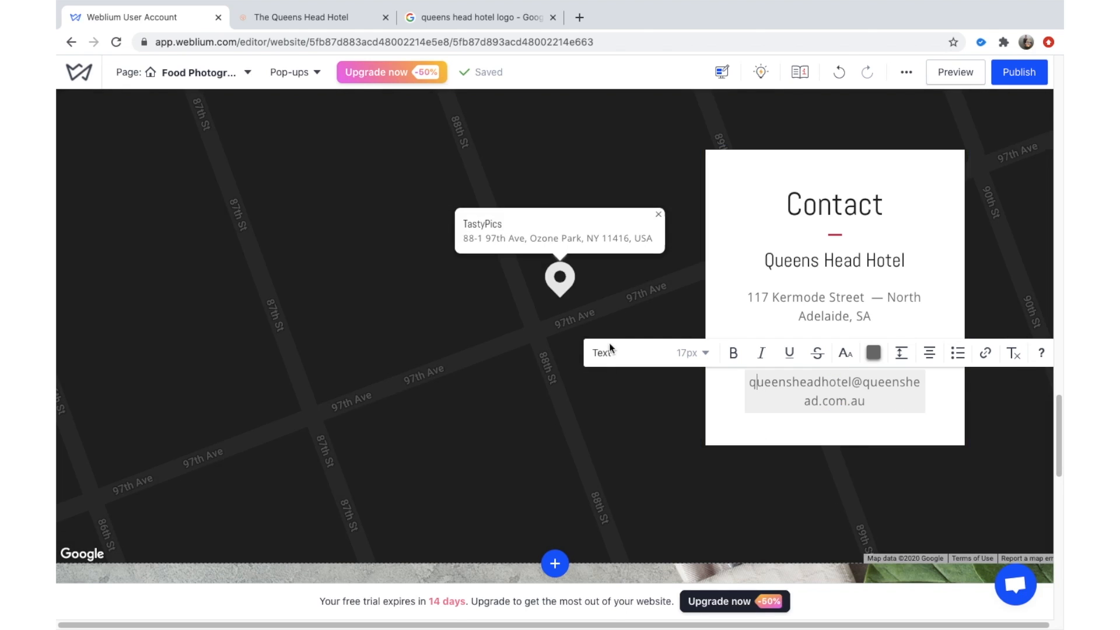
pyautogui.click(590, 275)
# Swap the map's TastyPics pin for a 'Queens Head Hotel' location and enter the hotel's street address.
pyautogui.click(574, 277)
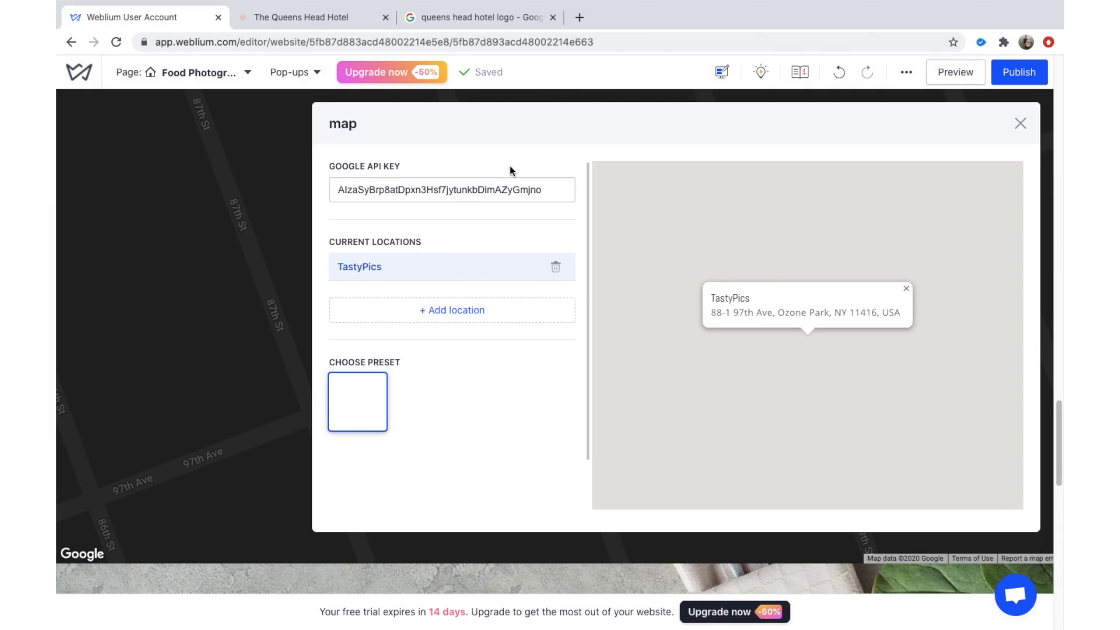
pyautogui.click(555, 268)
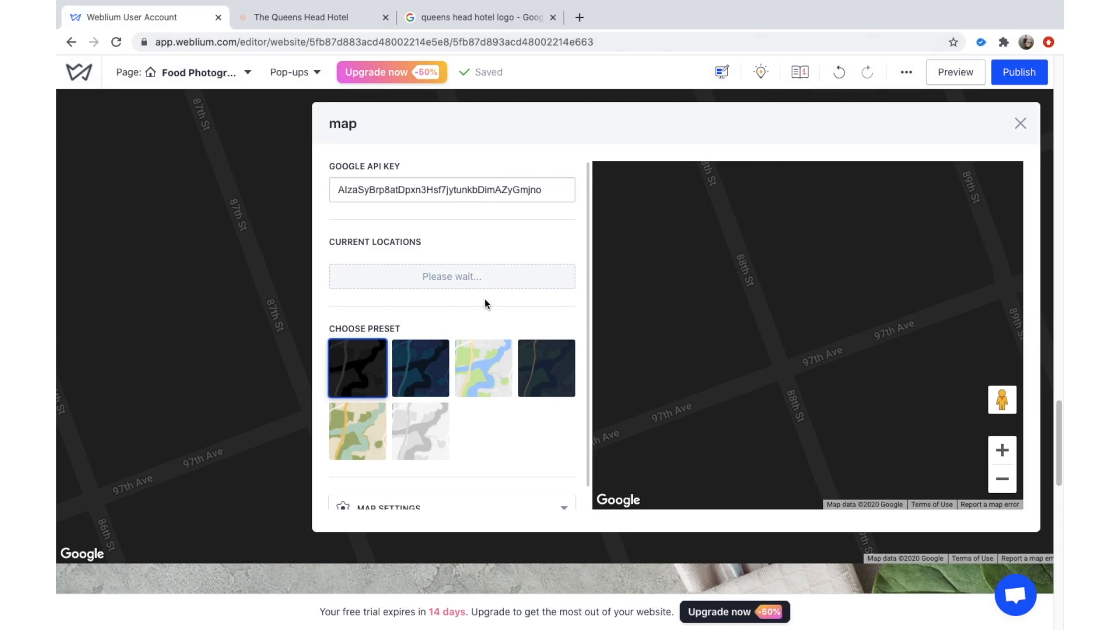
pyautogui.click(443, 311)
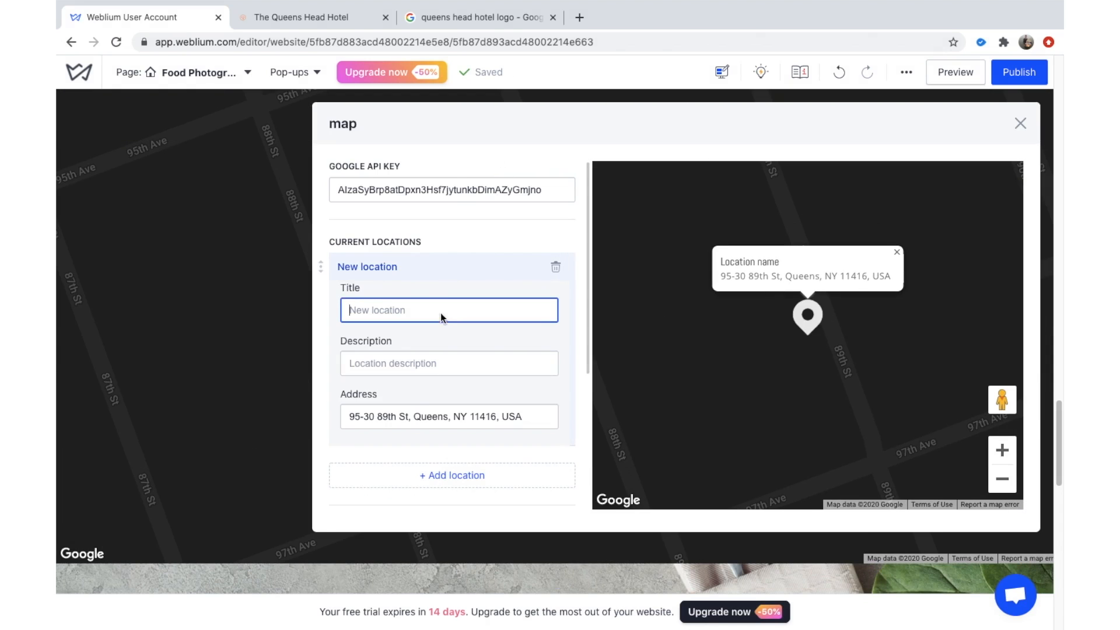
pyautogui.write('Queens Head')
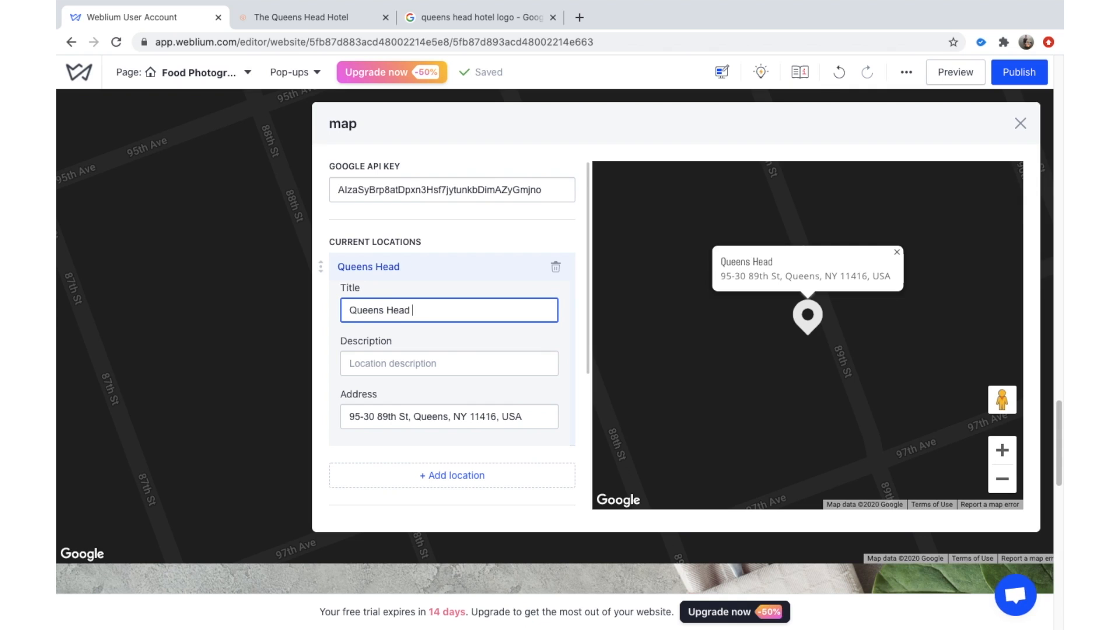
pyautogui.write(' Hotel')
pyautogui.tripleClick(441, 416)
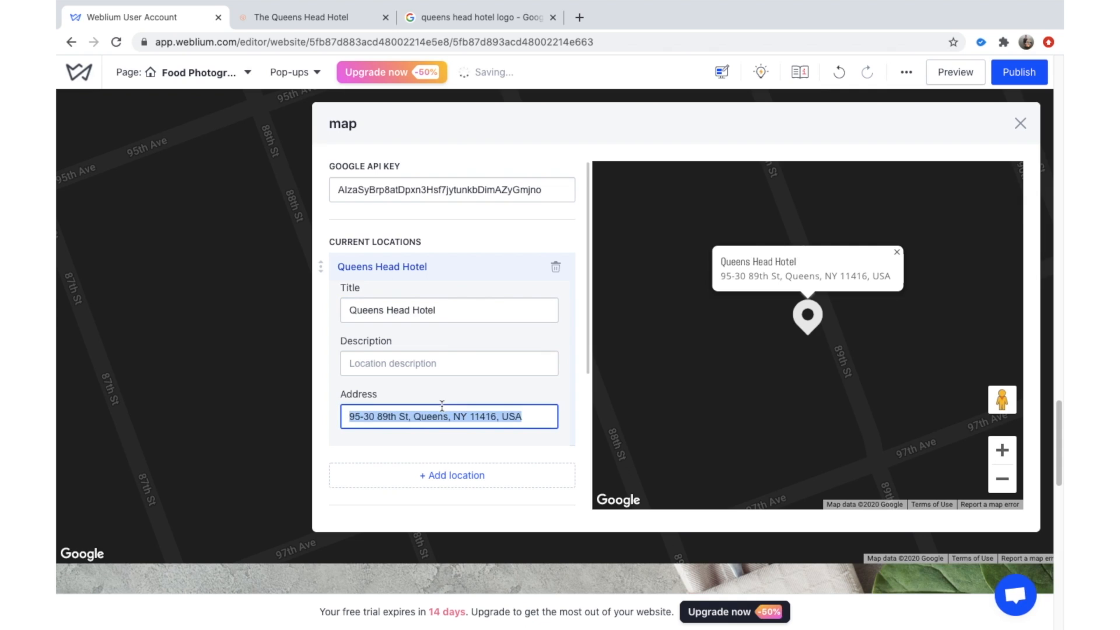
pyautogui.write('117 Kermode')
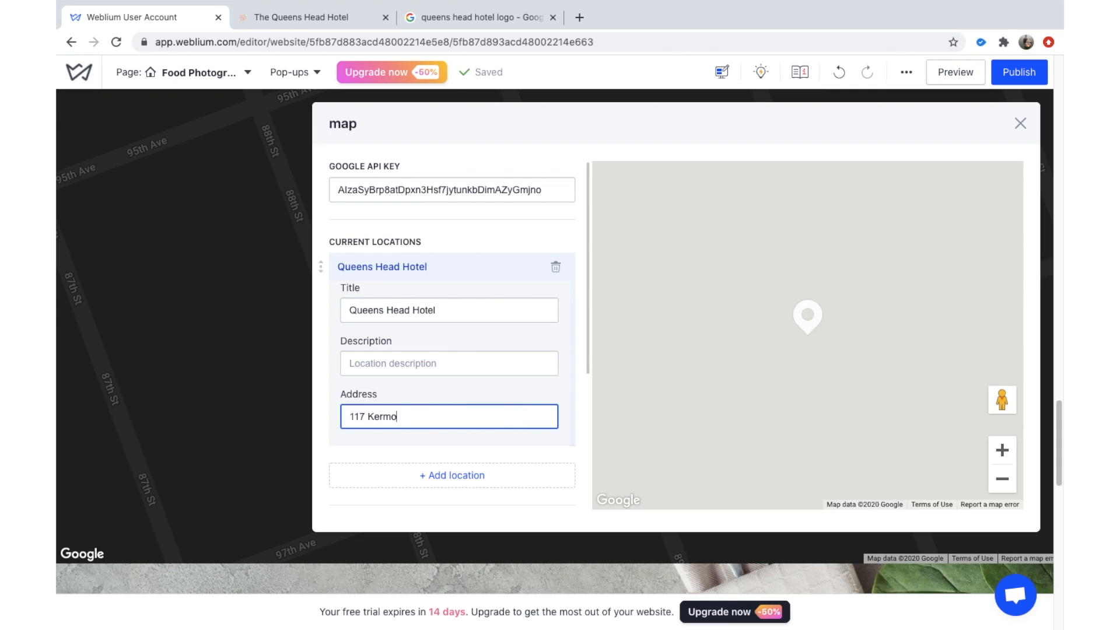
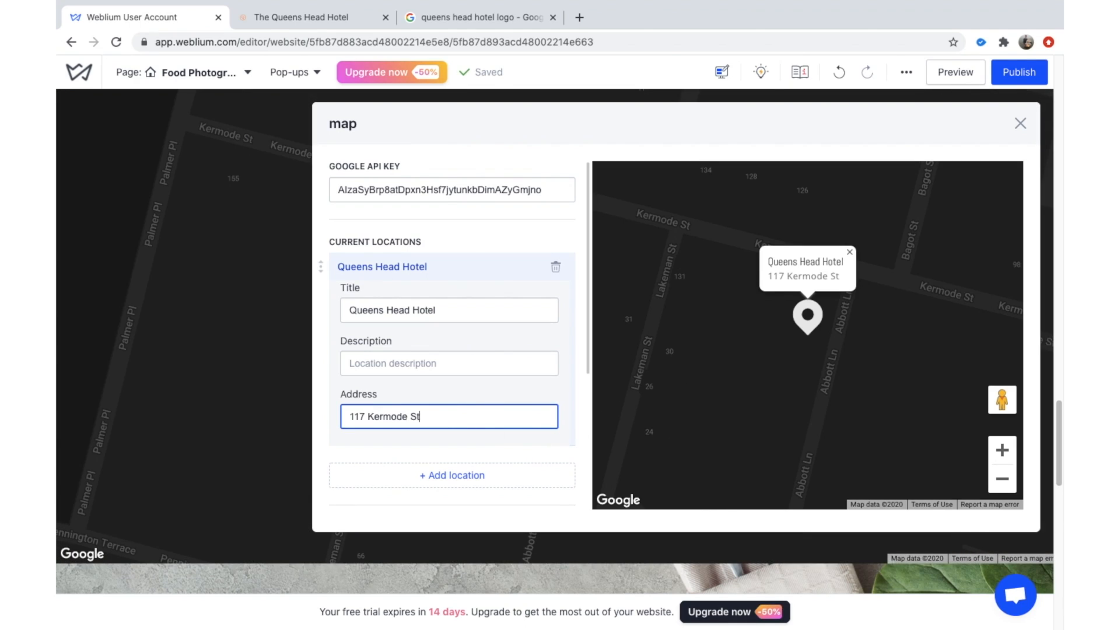
# Complete the hotel's map address as 117 Kermode Street and add a second map location.
pyautogui.write('Street')
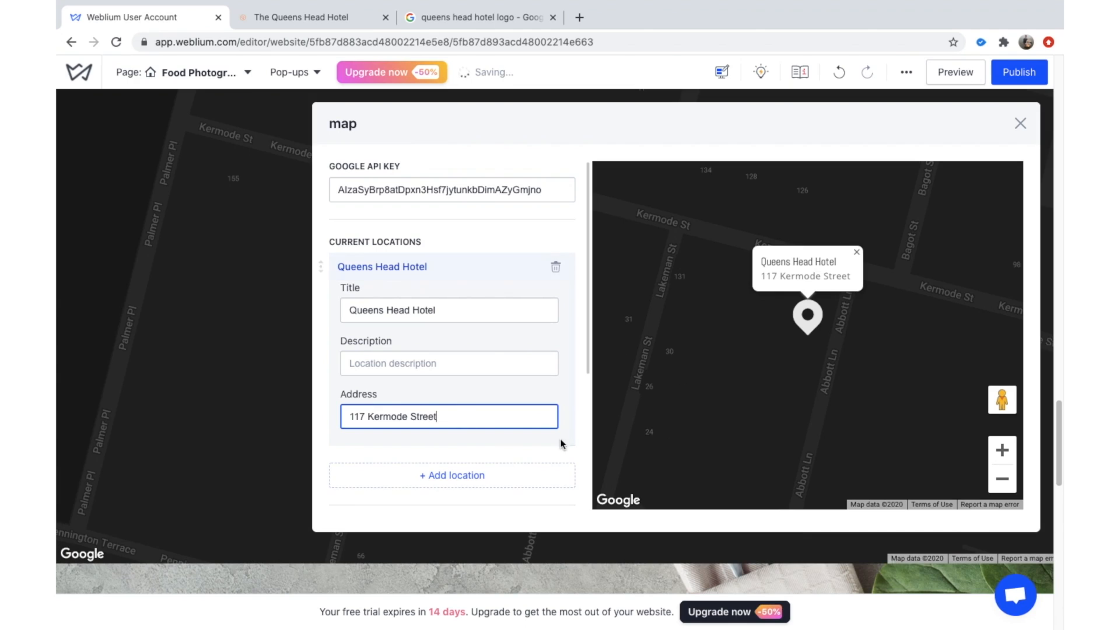
pyautogui.click(504, 468)
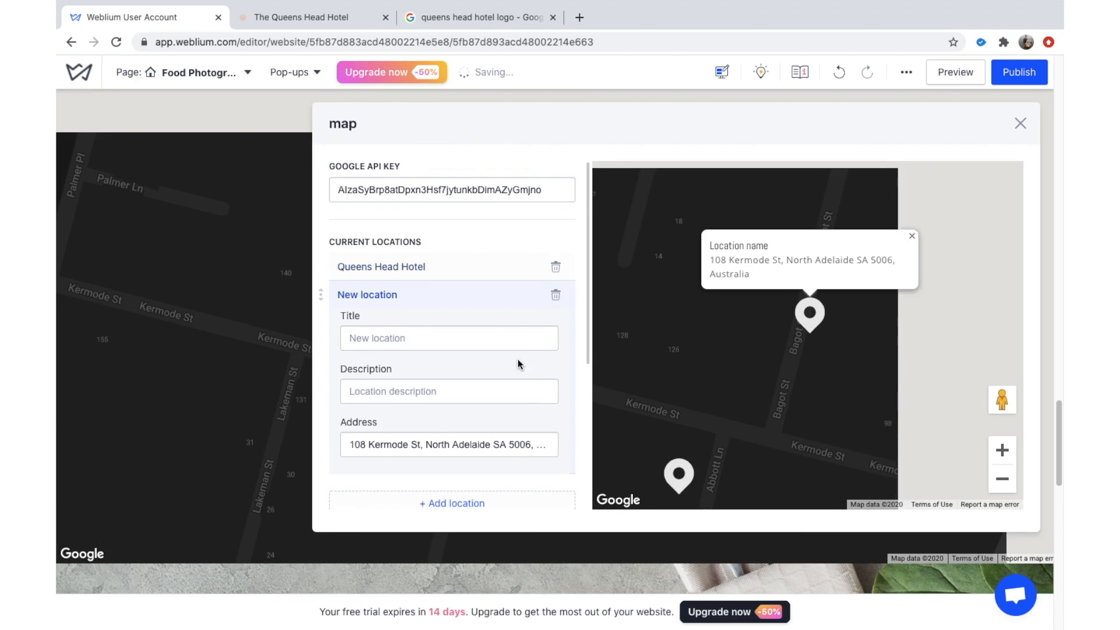
pyautogui.click(1020, 125)
# Try the dark, blue and beige map styles, settling on the light style.
pyautogui.click(561, 297)
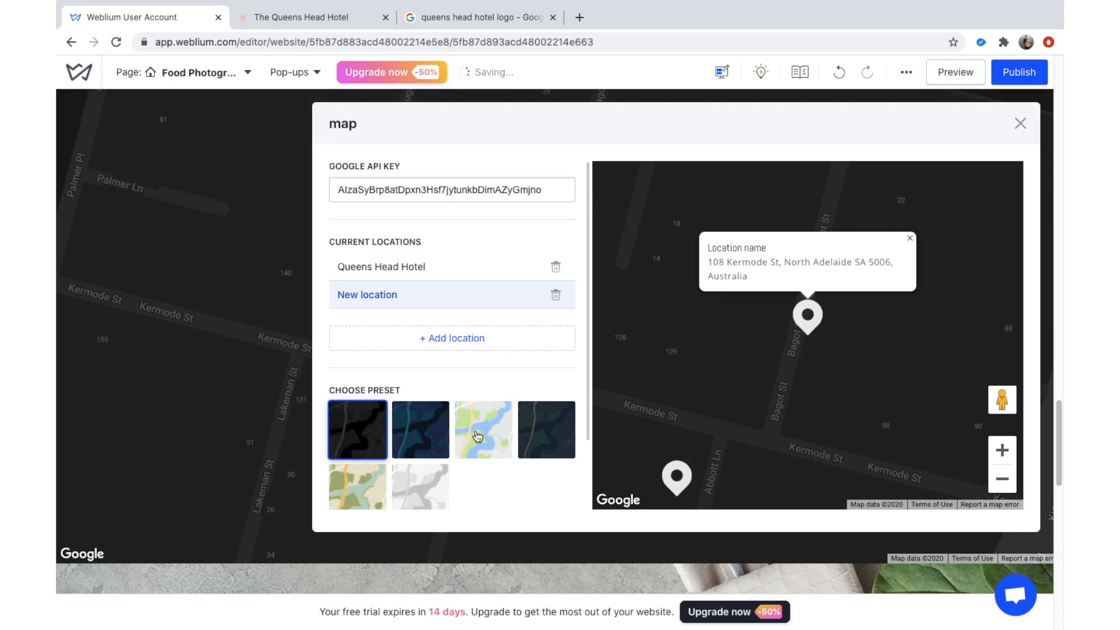
pyautogui.click(477, 437)
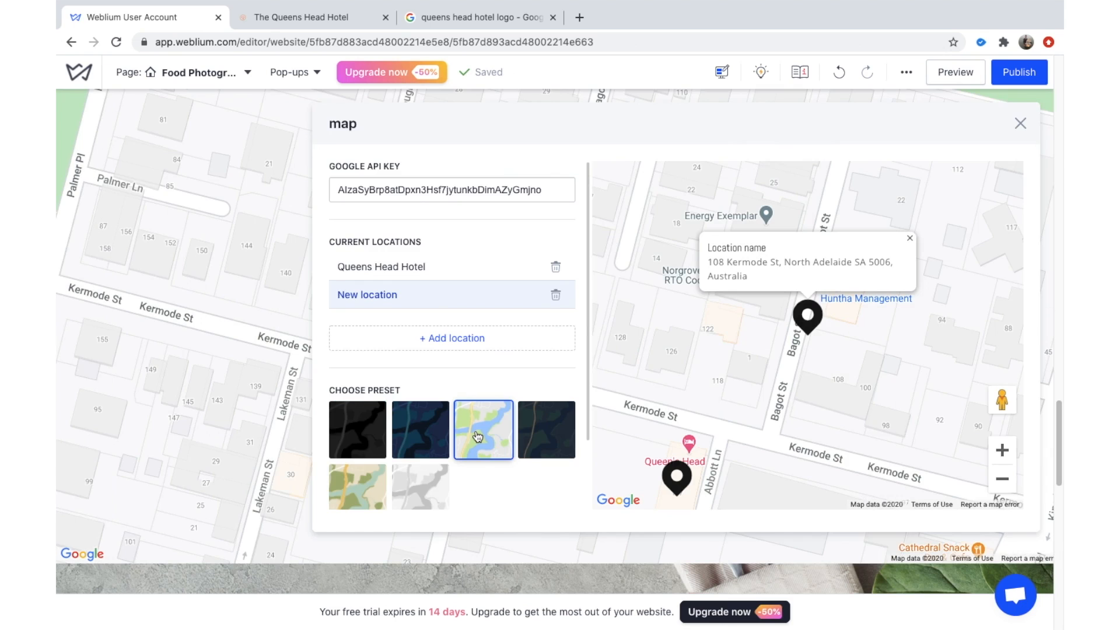
pyautogui.click(533, 430)
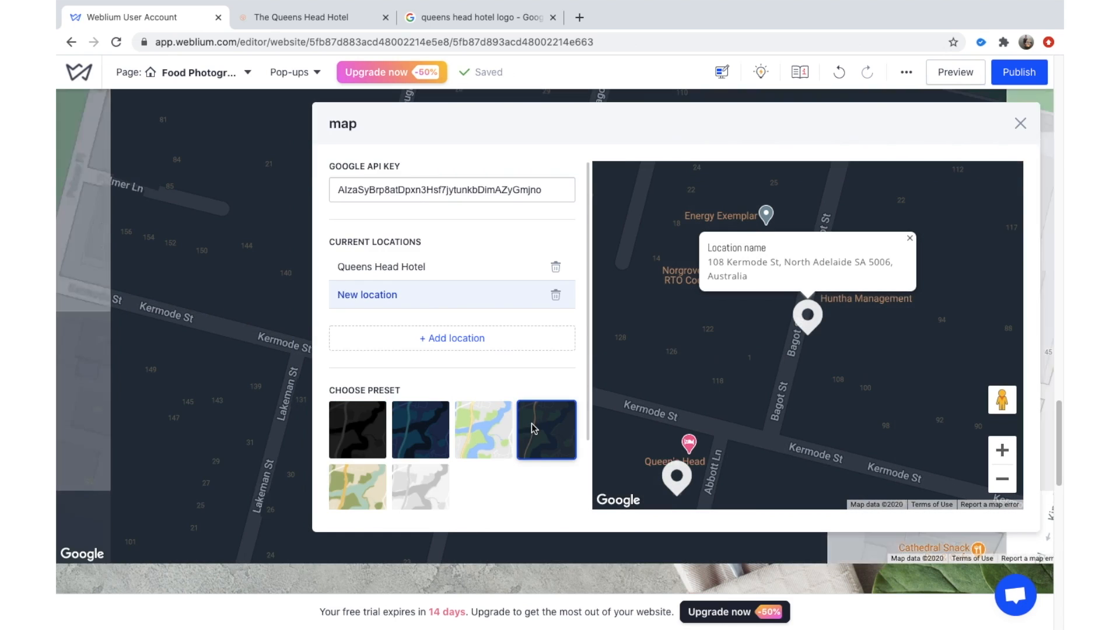
pyautogui.click(463, 433)
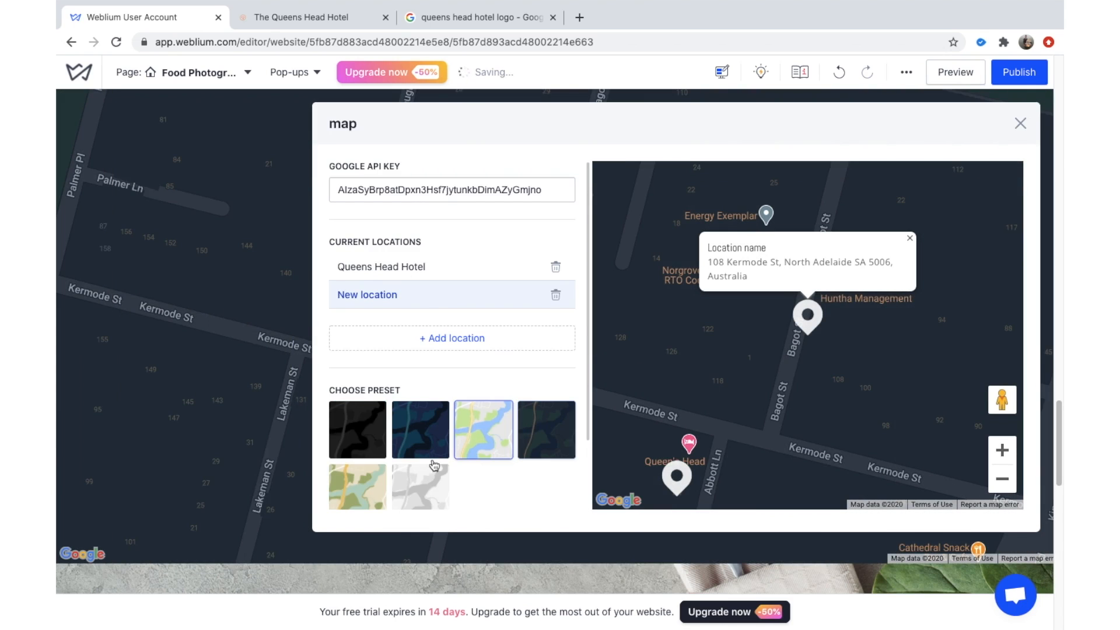
pyautogui.click(420, 430)
pyautogui.scroll(-1, 397, 455)
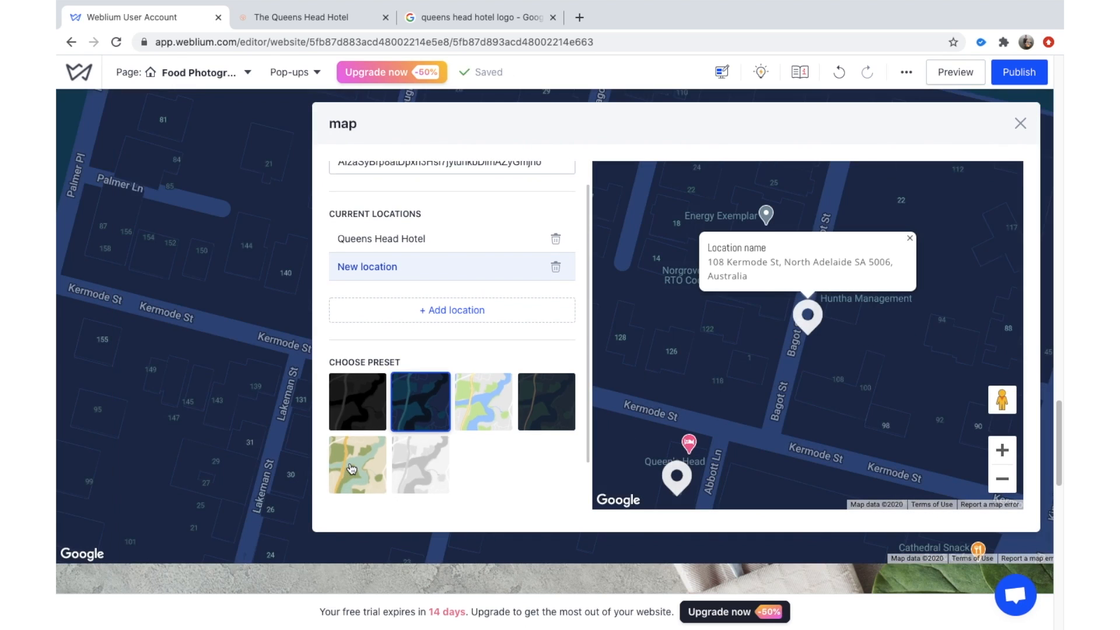
pyautogui.click(352, 469)
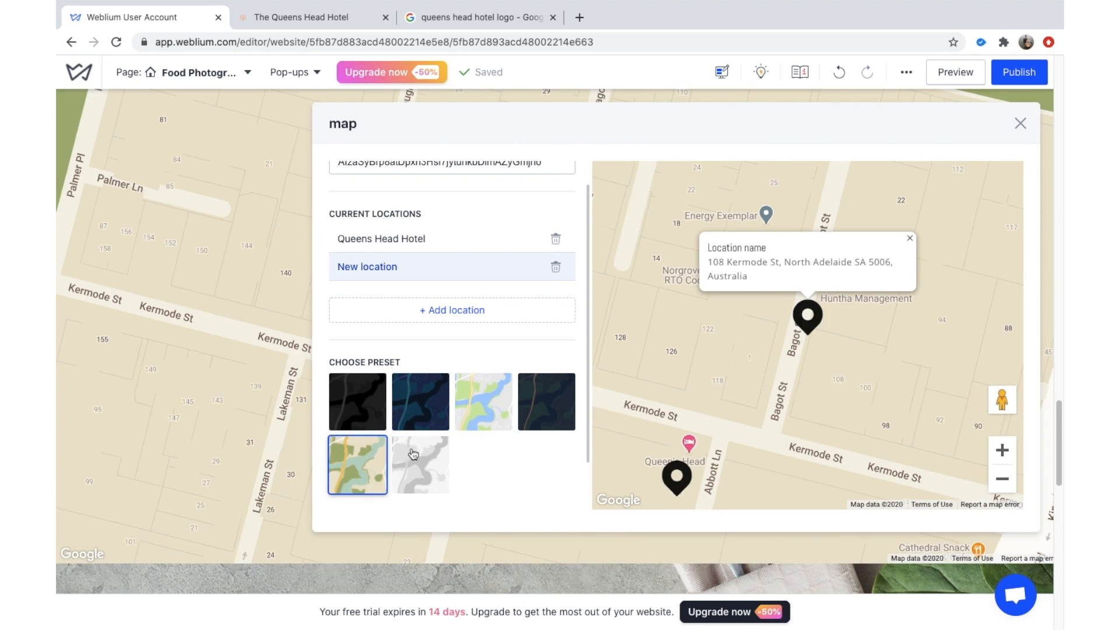
pyautogui.click(474, 414)
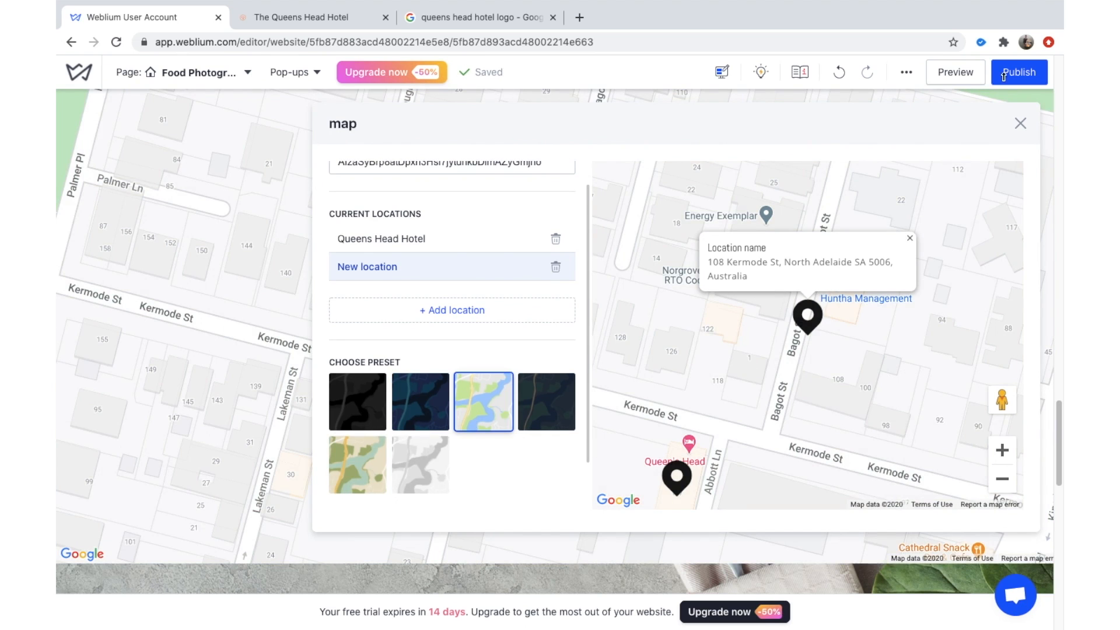
# Rename the Contact Me heading to 'Enquiries'.
pyautogui.click(1021, 123)
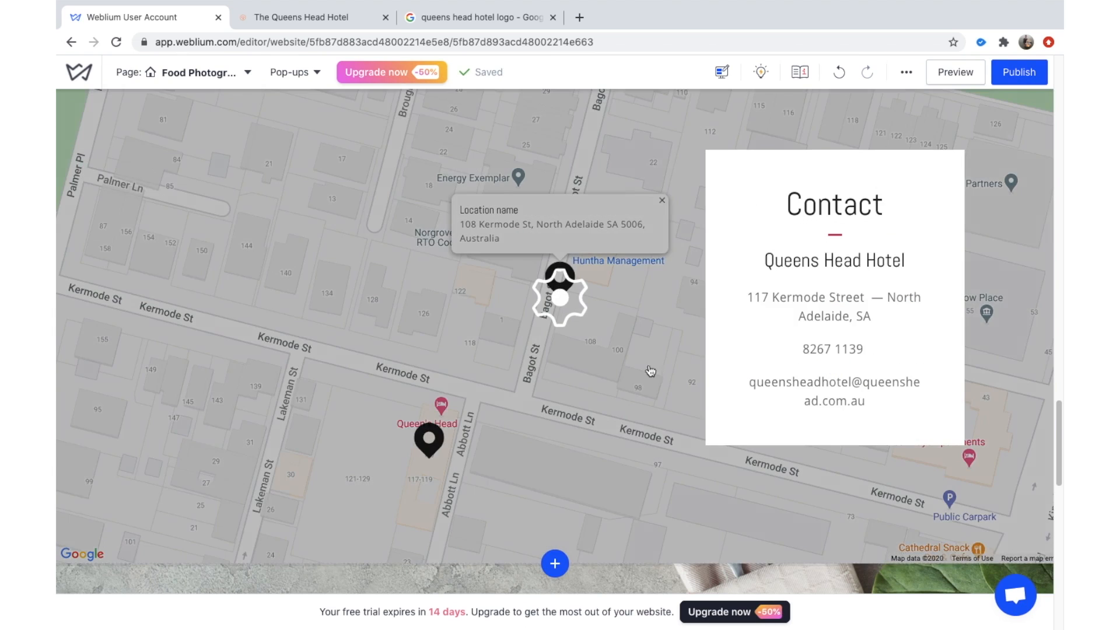
pyautogui.scroll(-7, 680, 501)
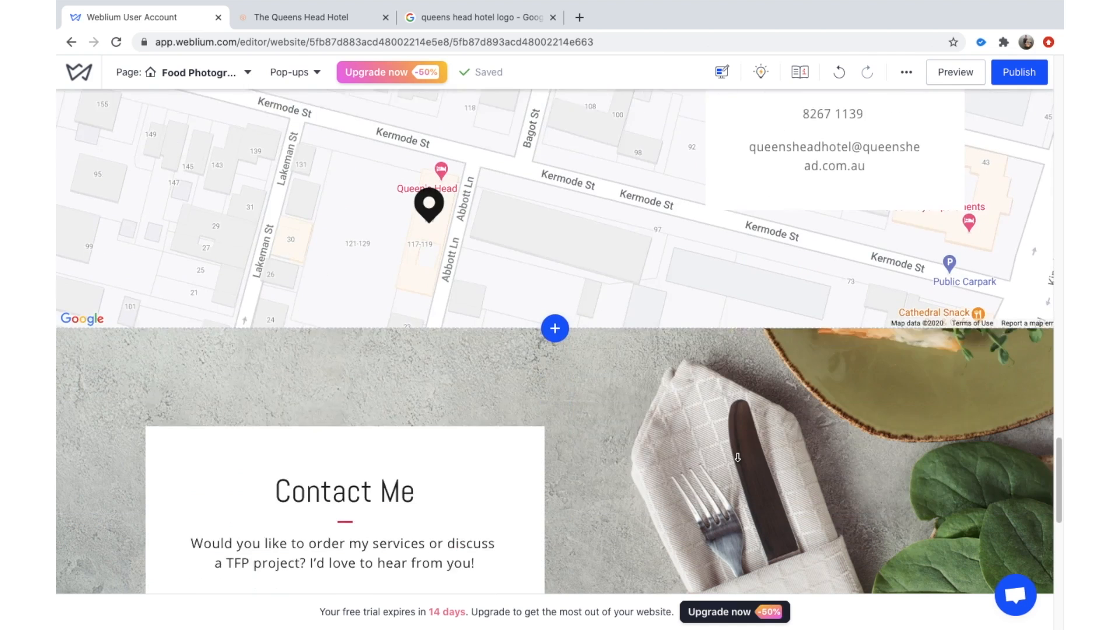
pyautogui.scroll(-3, 681, 508)
pyautogui.scroll(2, 426, 310)
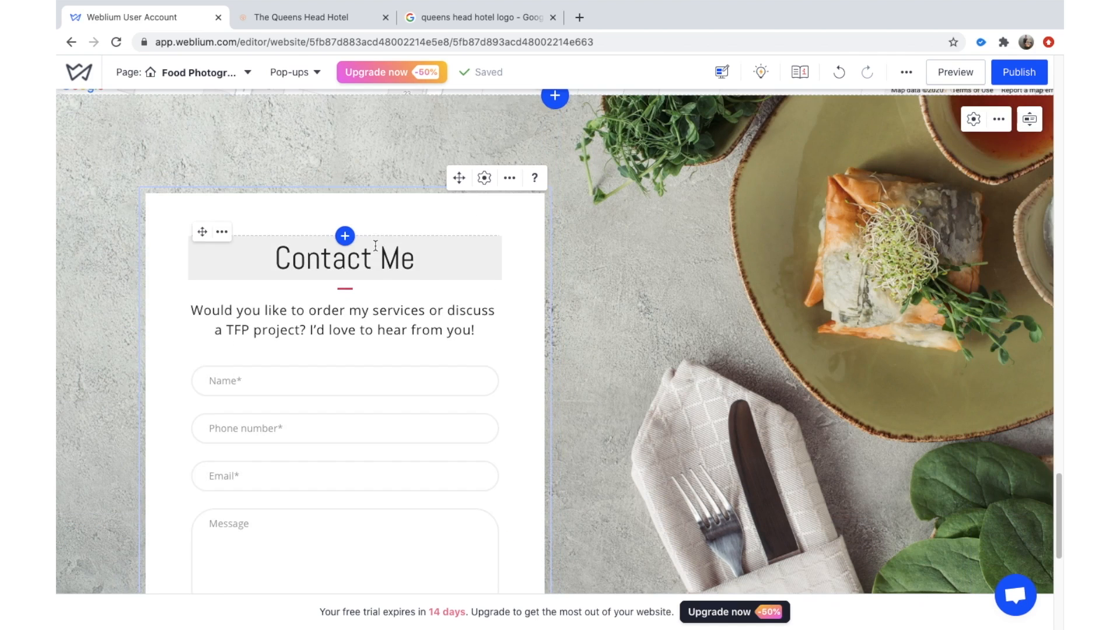
pyautogui.doubleClick(376, 249)
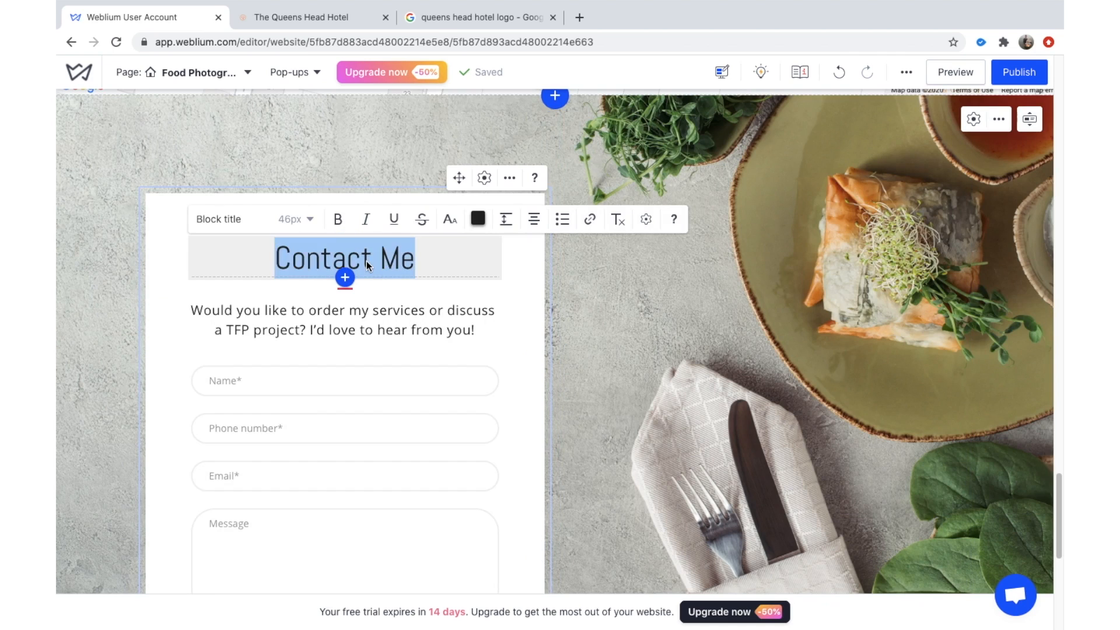
pyautogui.write('Book')
pyautogui.press('BackSpace')
pyautogui.press('BackSpace')
pyautogui.press('BackSpace')
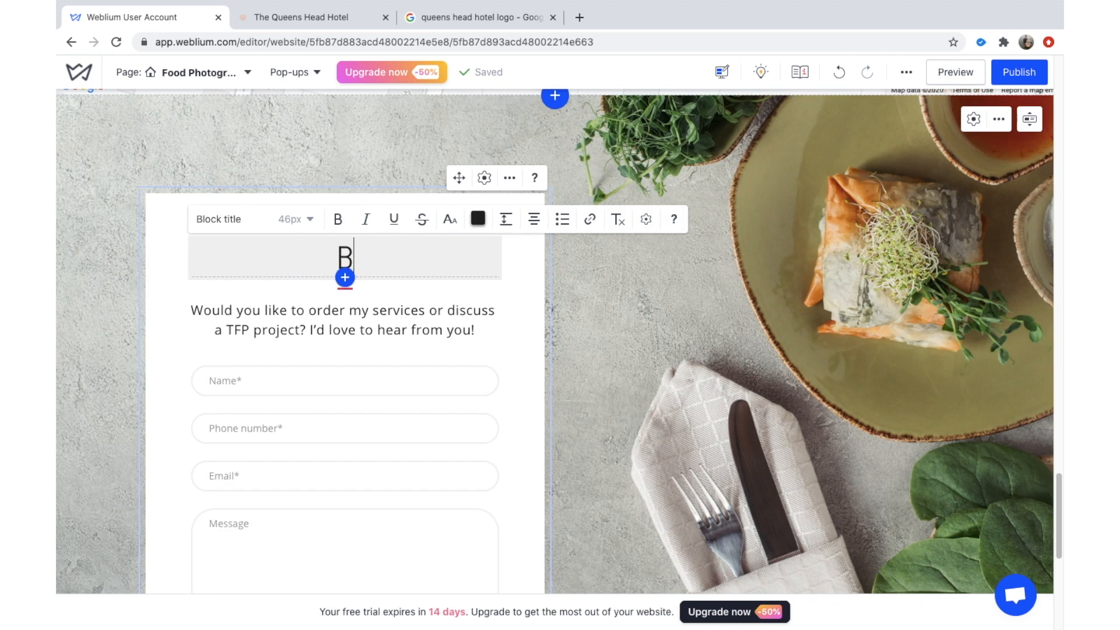
pyautogui.write('Enquiry')
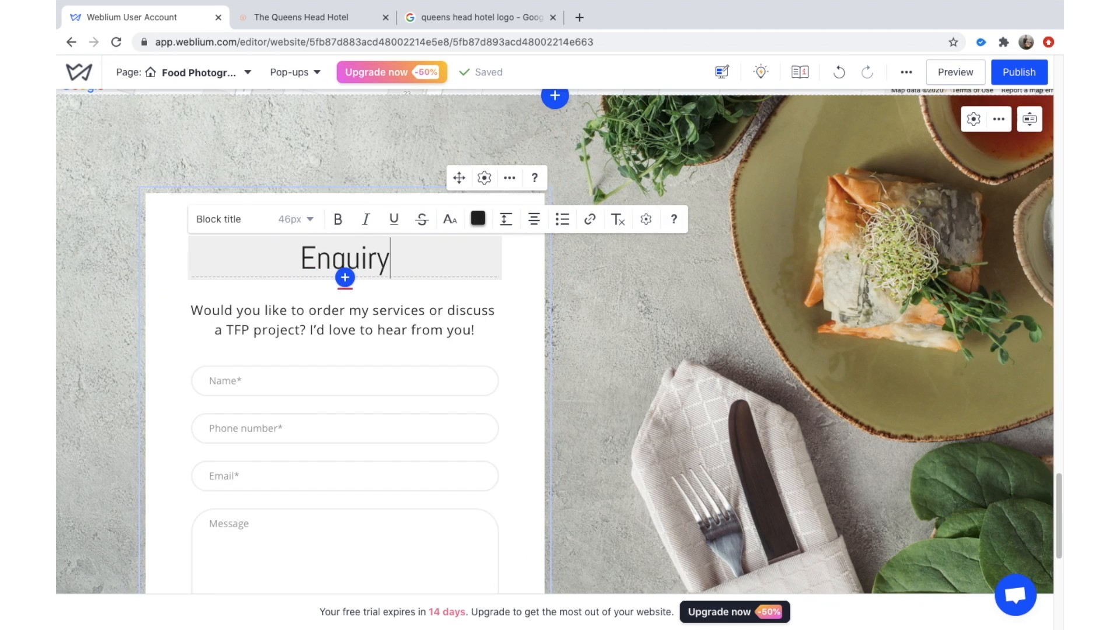
pyautogui.press('BackSpace')
pyautogui.write('ies')
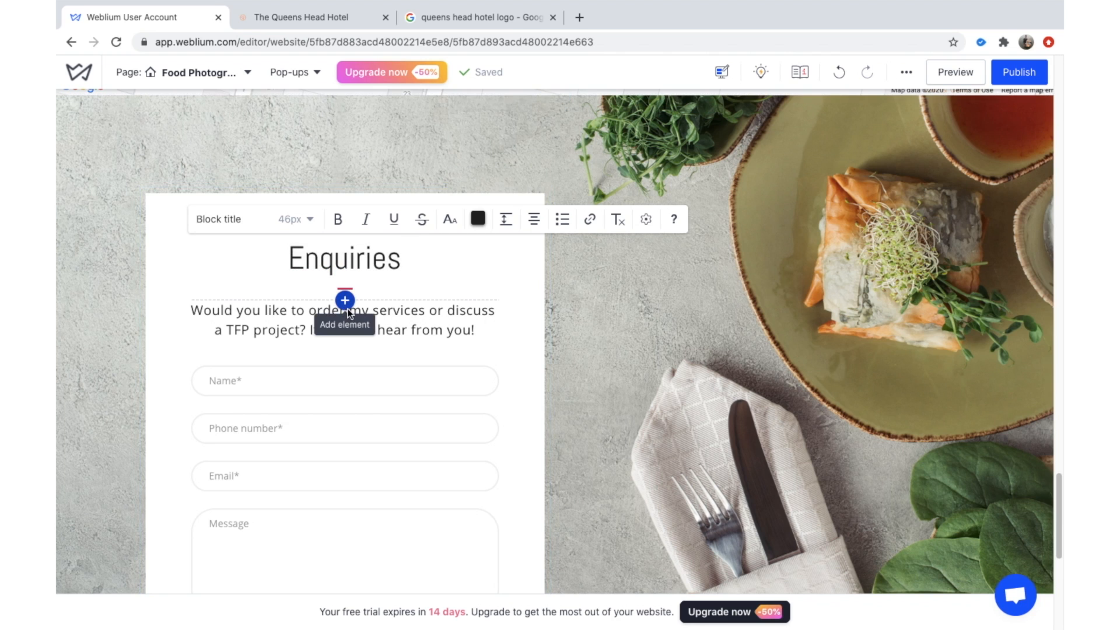
pyautogui.click(348, 309)
# Replace the subheading with 'Enquire about the Queens Head.'.
pyautogui.doubleClick(297, 333)
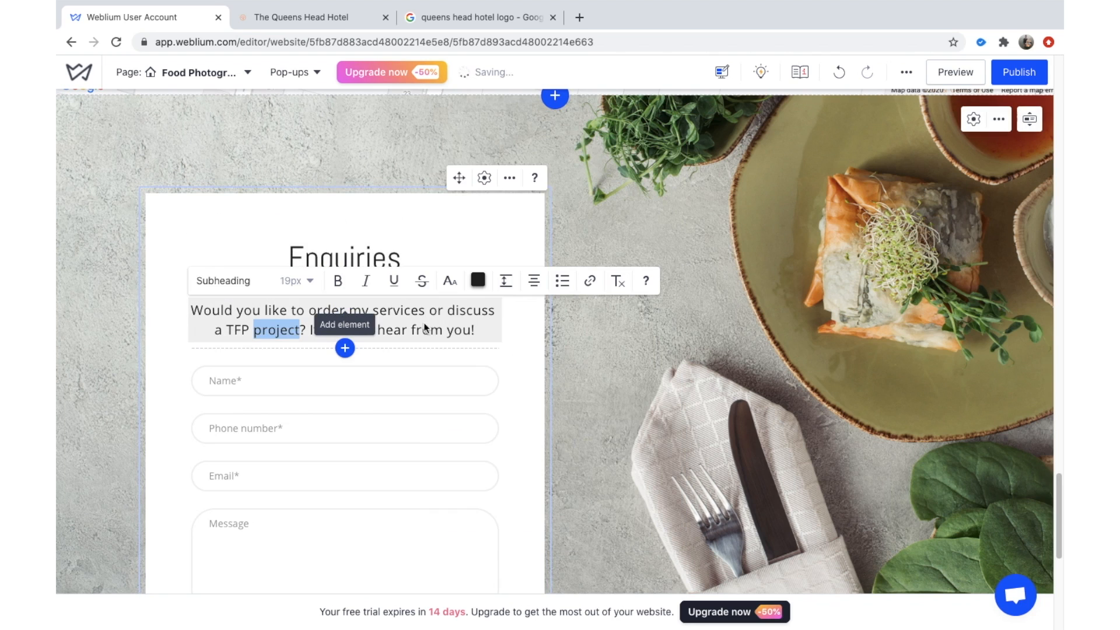
pyautogui.tripleClick(461, 328)
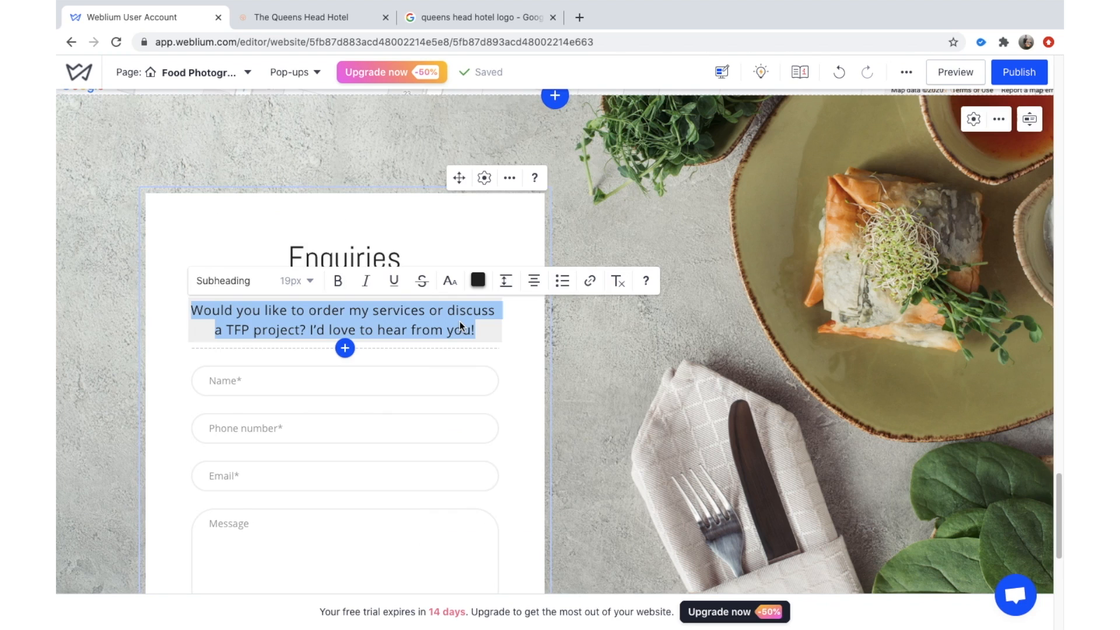
pyautogui.write('Enquire ')
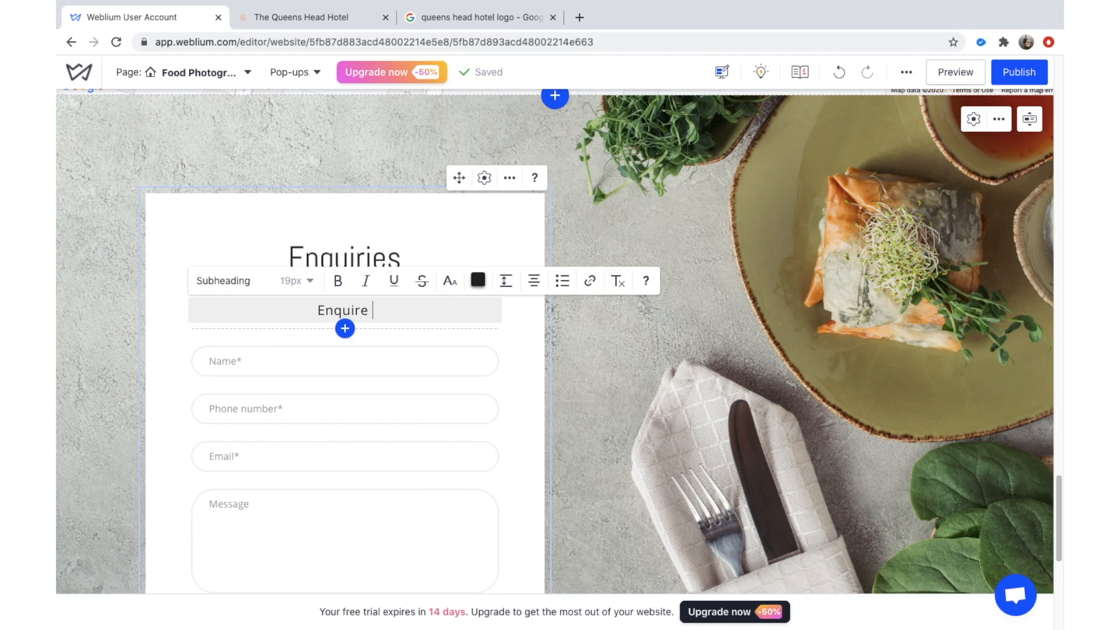
pyautogui.write('about the Que')
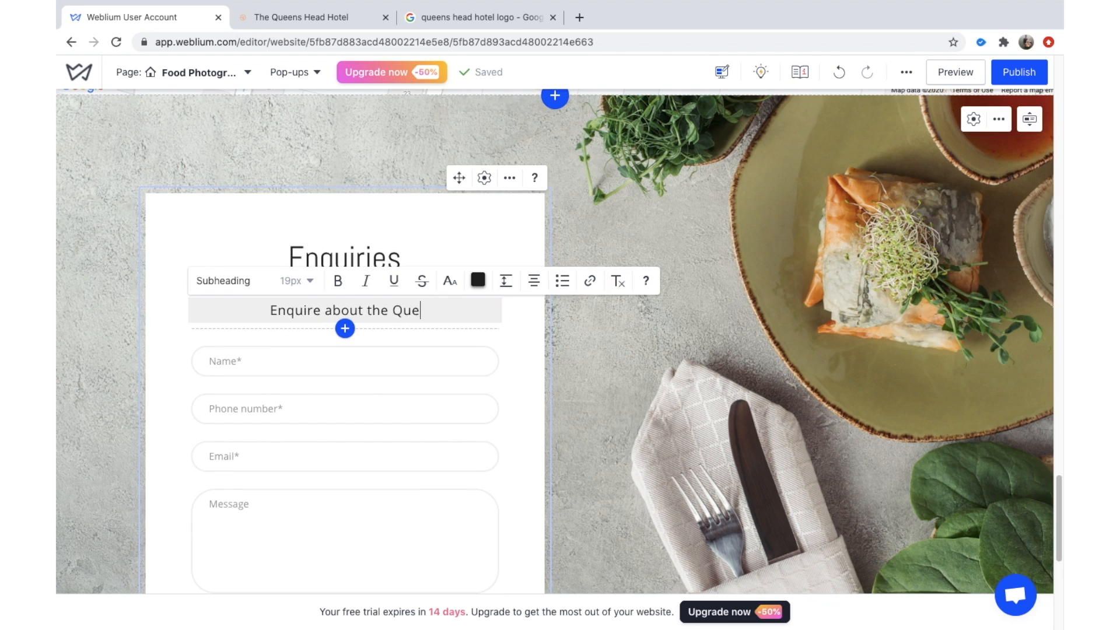
pyautogui.write('ens Head.')
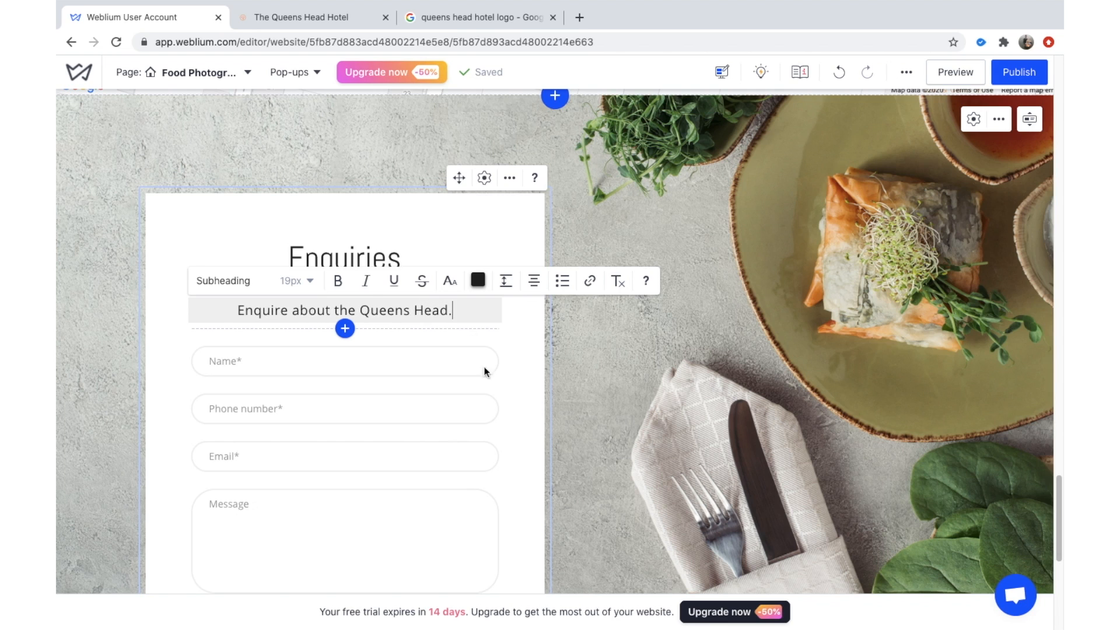
pyautogui.scroll(-2, 465, 372)
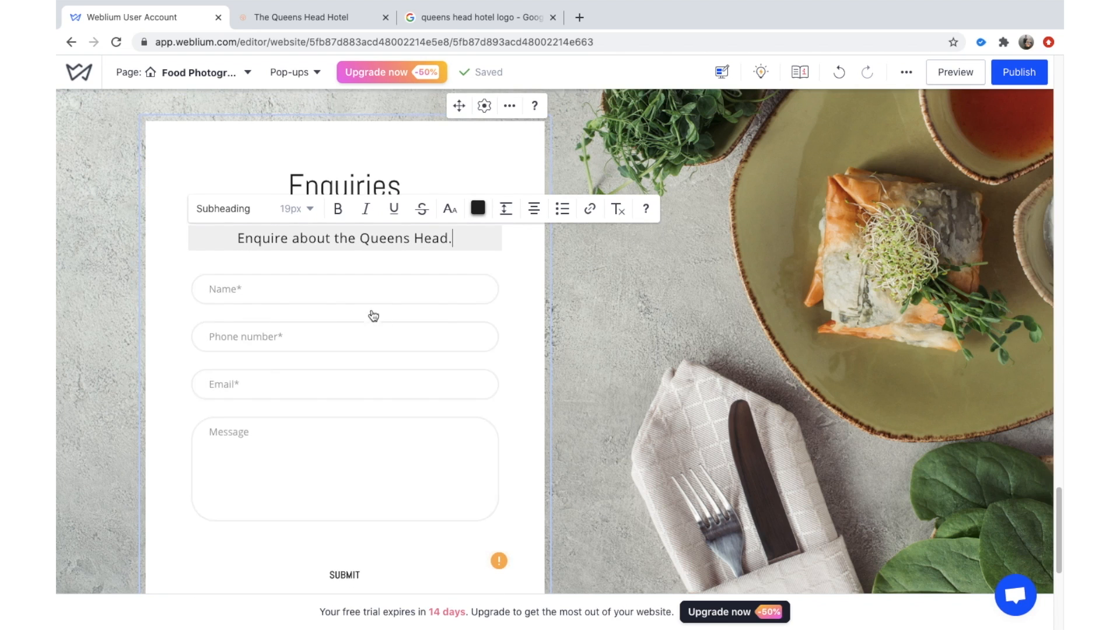
pyautogui.scroll(-4, 288, 270)
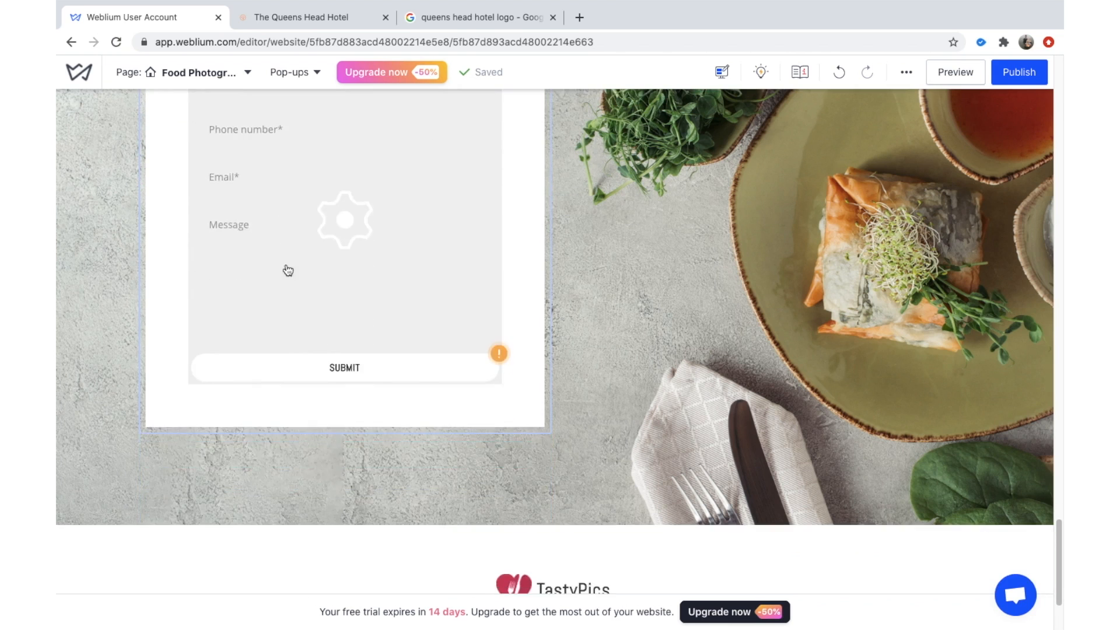
pyautogui.scroll(2, 286, 258)
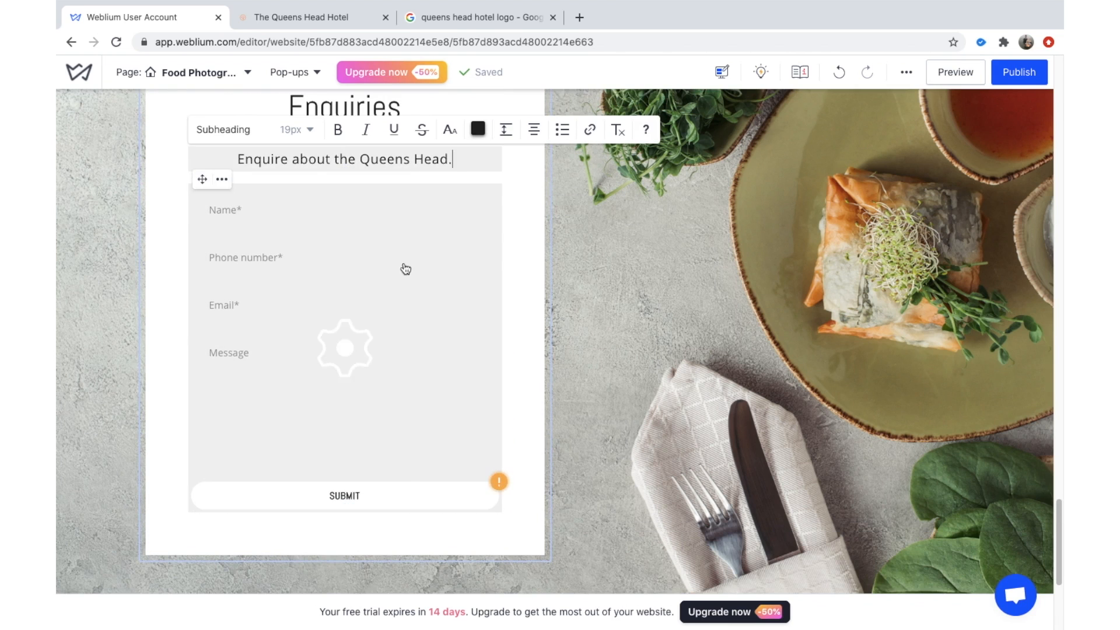
pyautogui.scroll(2, 403, 267)
# Show the enquiry form's submit action, a thank-you pop-up, in Form settings.
pyautogui.click(317, 324)
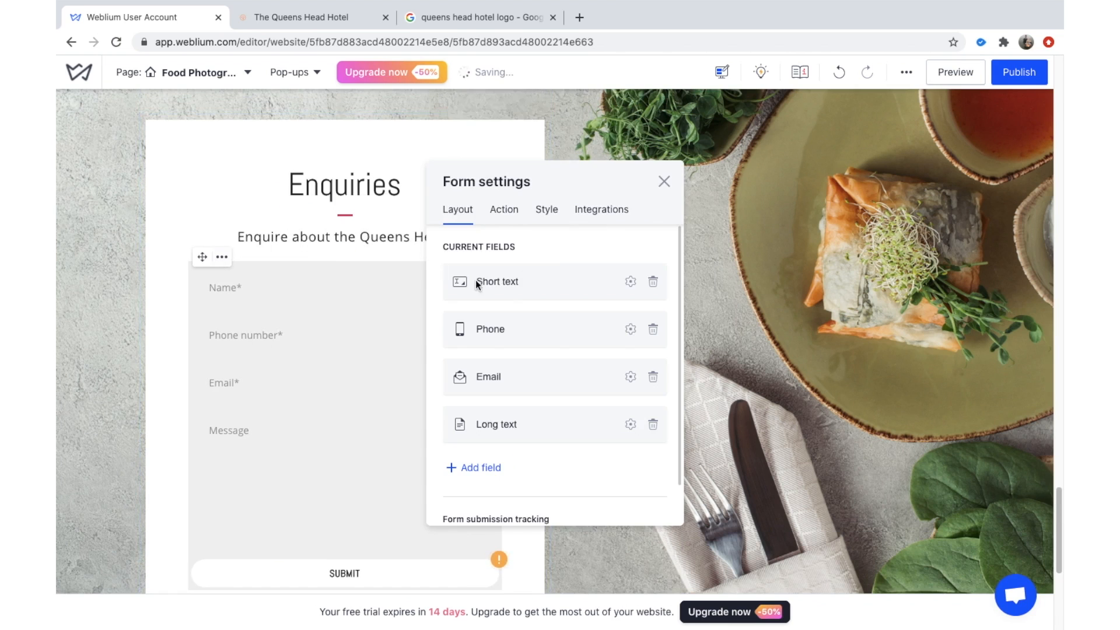
pyautogui.scroll(-1, 502, 280)
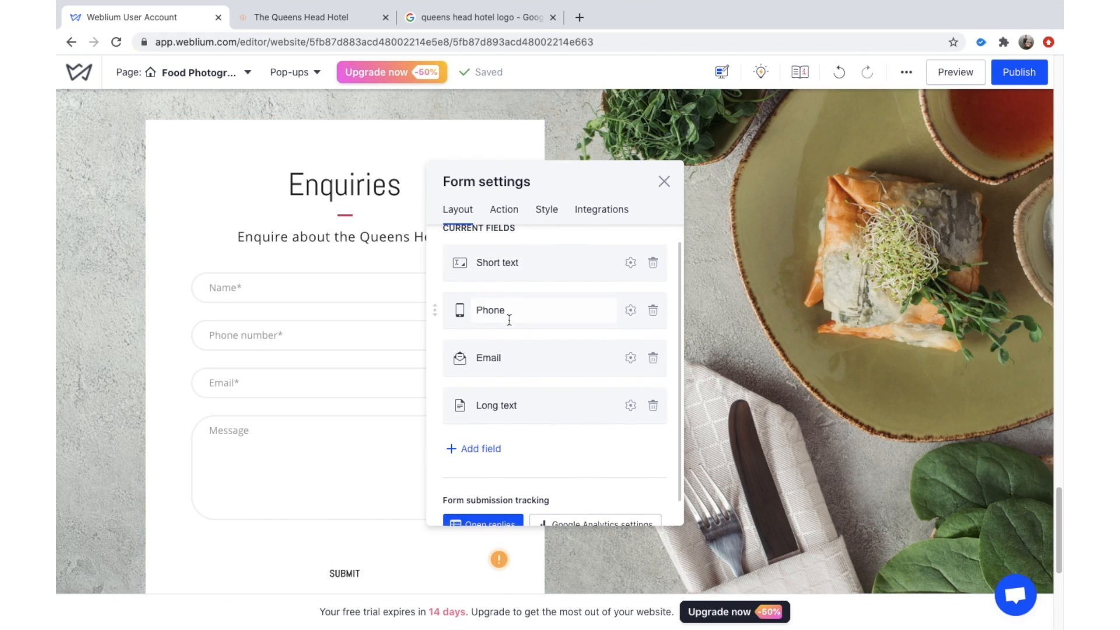
pyautogui.scroll(-1, 509, 320)
pyautogui.scroll(2, 504, 313)
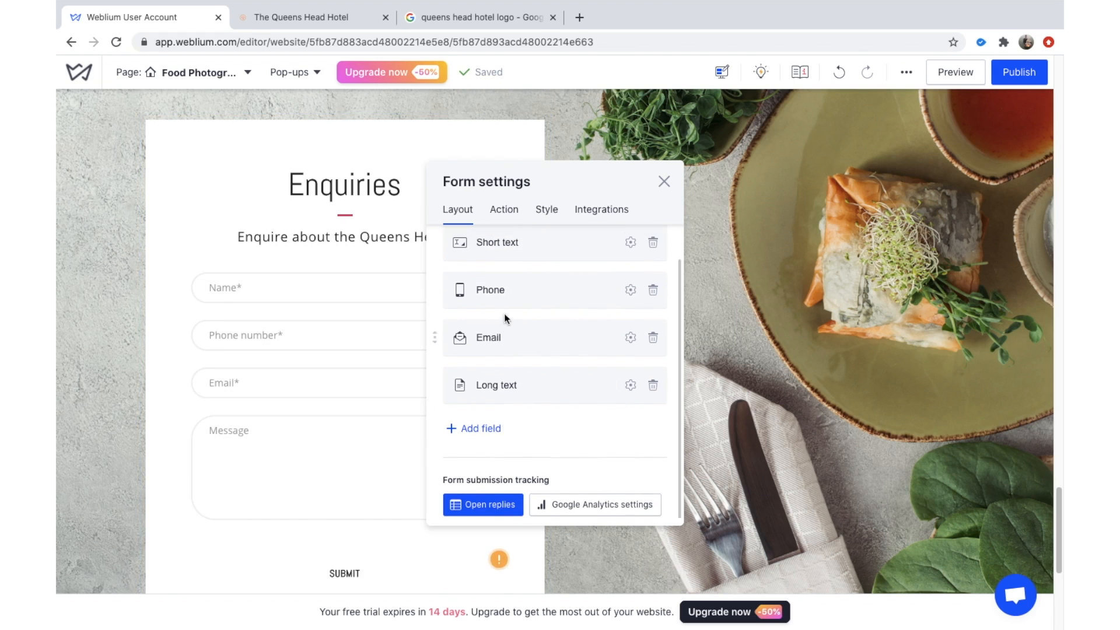
pyautogui.click(512, 215)
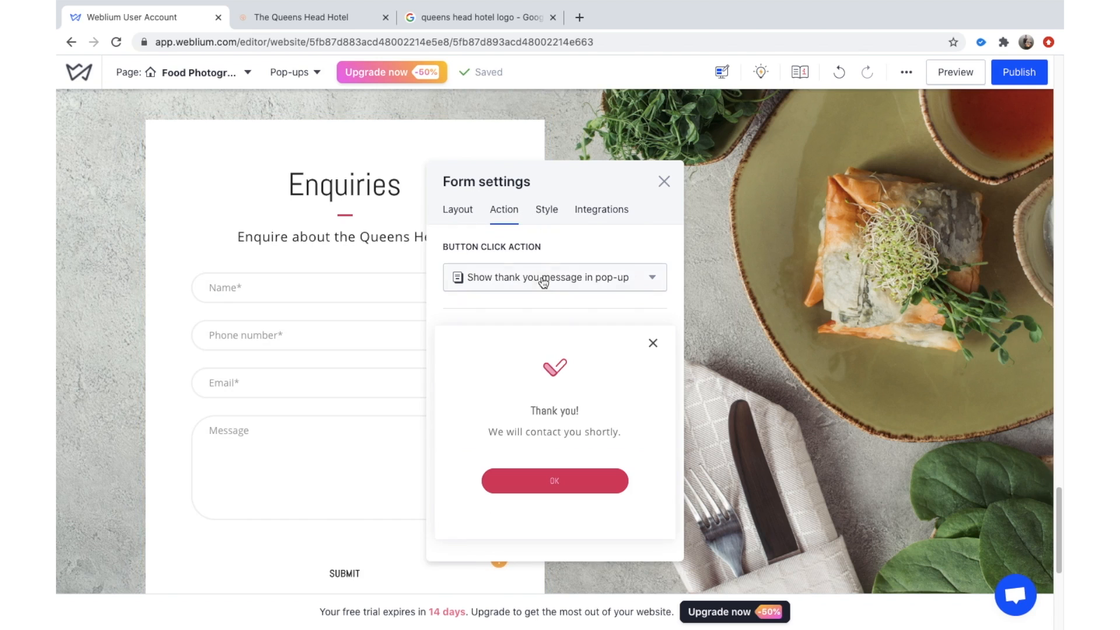
# Retitle the welcome heading to 'About the Queens Head Hotel'.
pyautogui.click(665, 181)
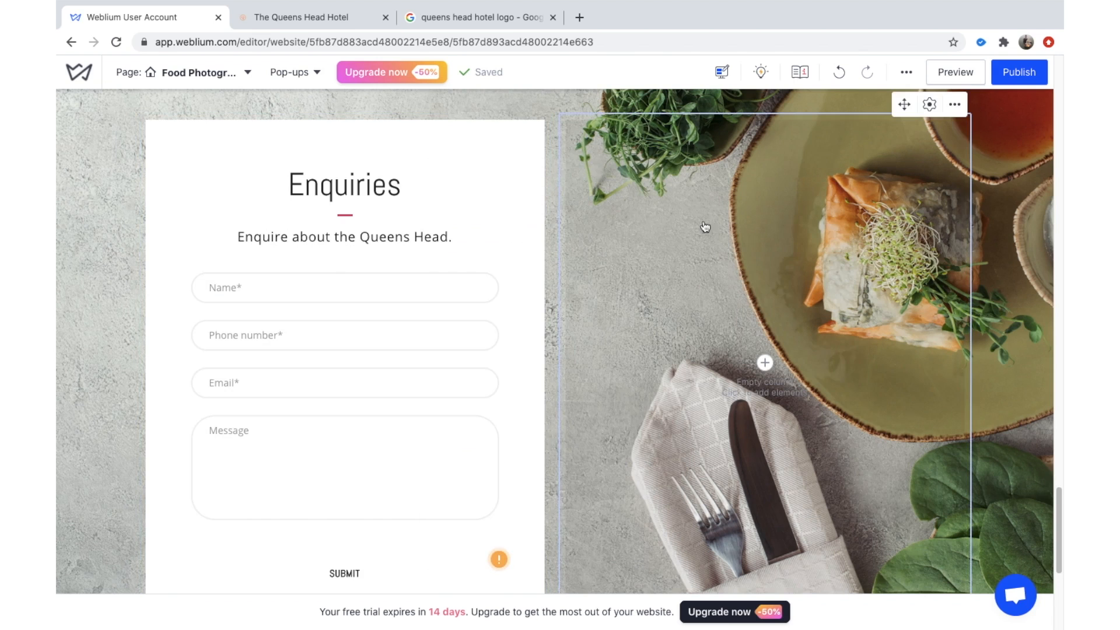
pyautogui.scroll(6, 758, 251)
pyautogui.scroll(15, 766, 251)
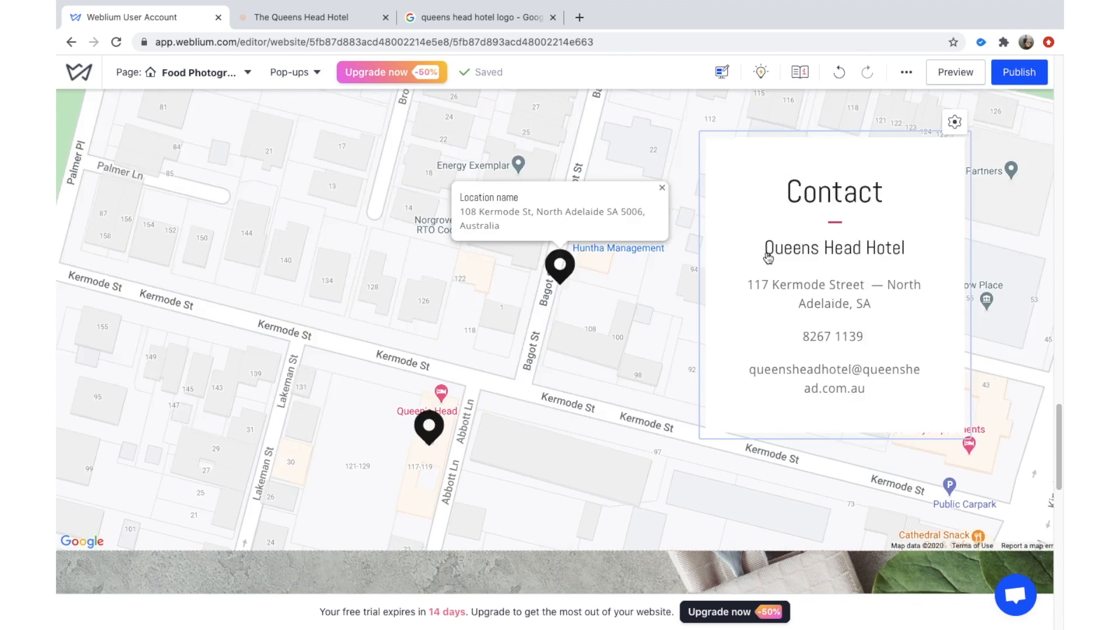
pyautogui.scroll(15, 625, 343)
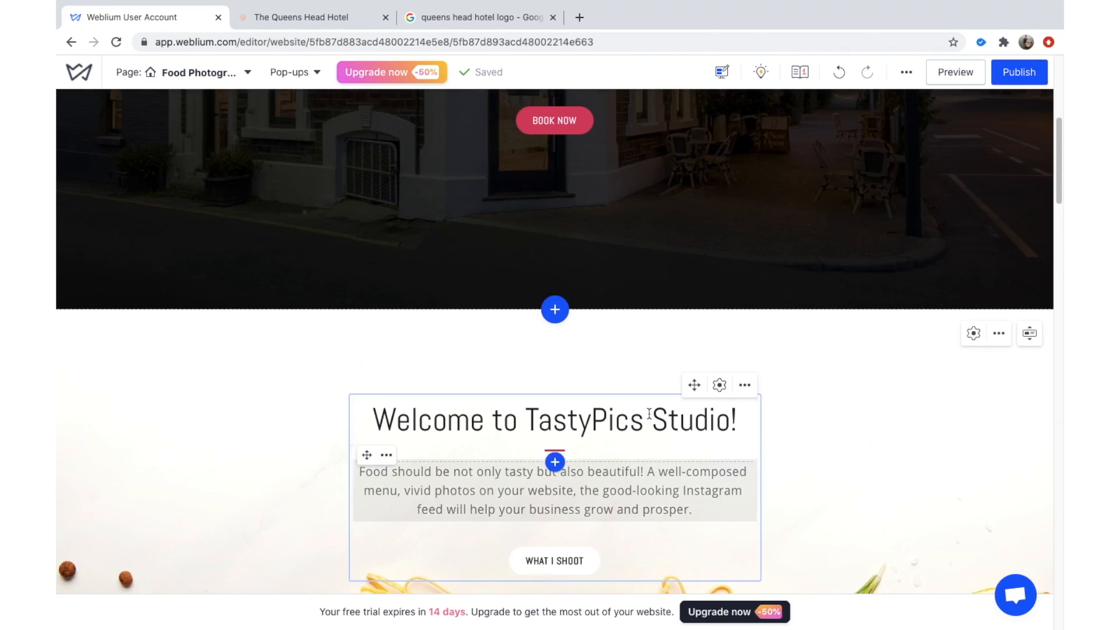
pyautogui.scroll(4, 642, 409)
pyautogui.scroll(-2, 630, 444)
pyautogui.scroll(-2, 586, 484)
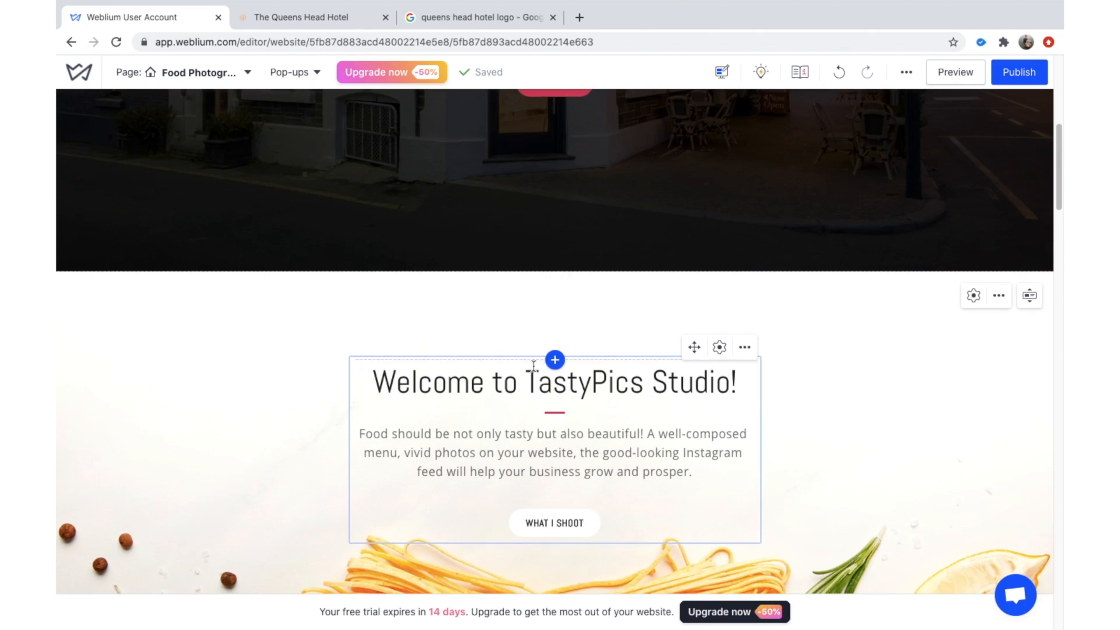
pyautogui.click(530, 378)
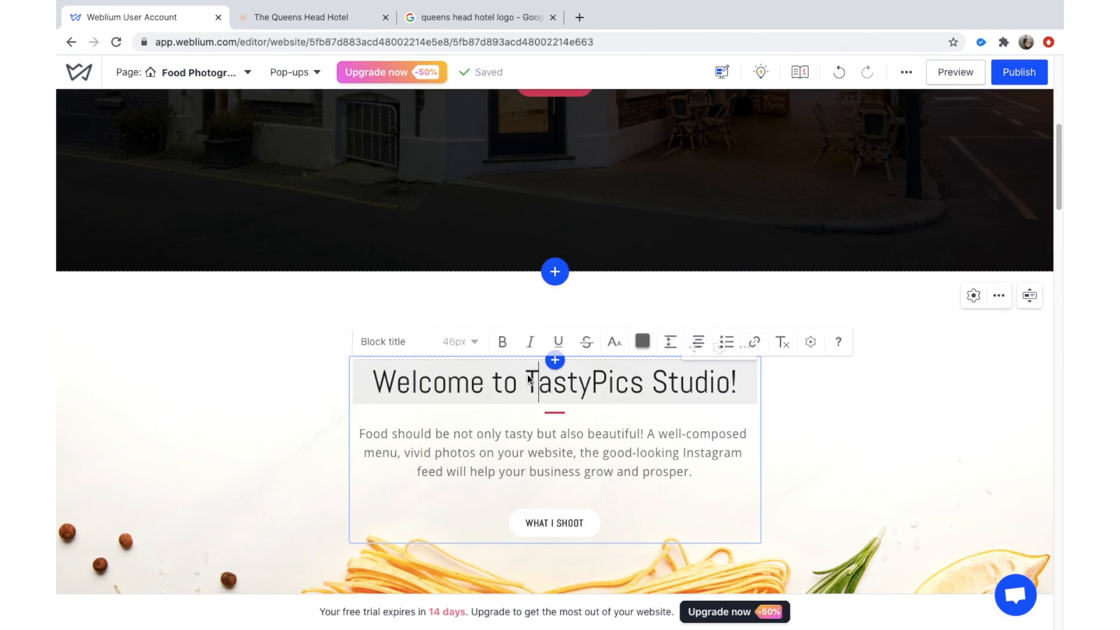
pyautogui.tripleClick(425, 388)
pyautogui.write('Ab')
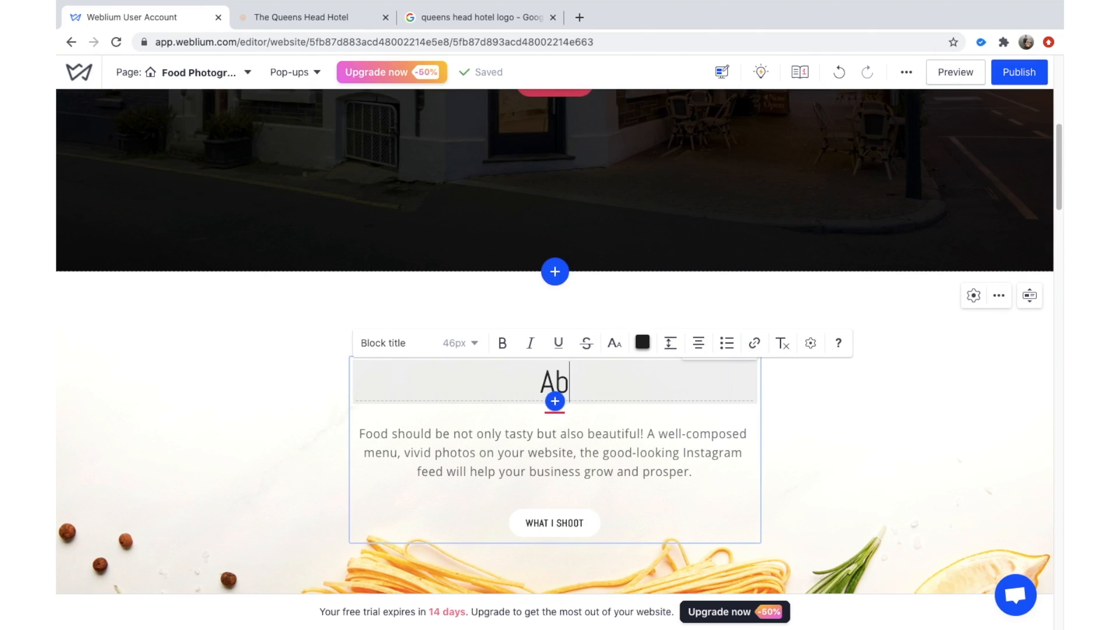
pyautogui.write('out the Queens ')
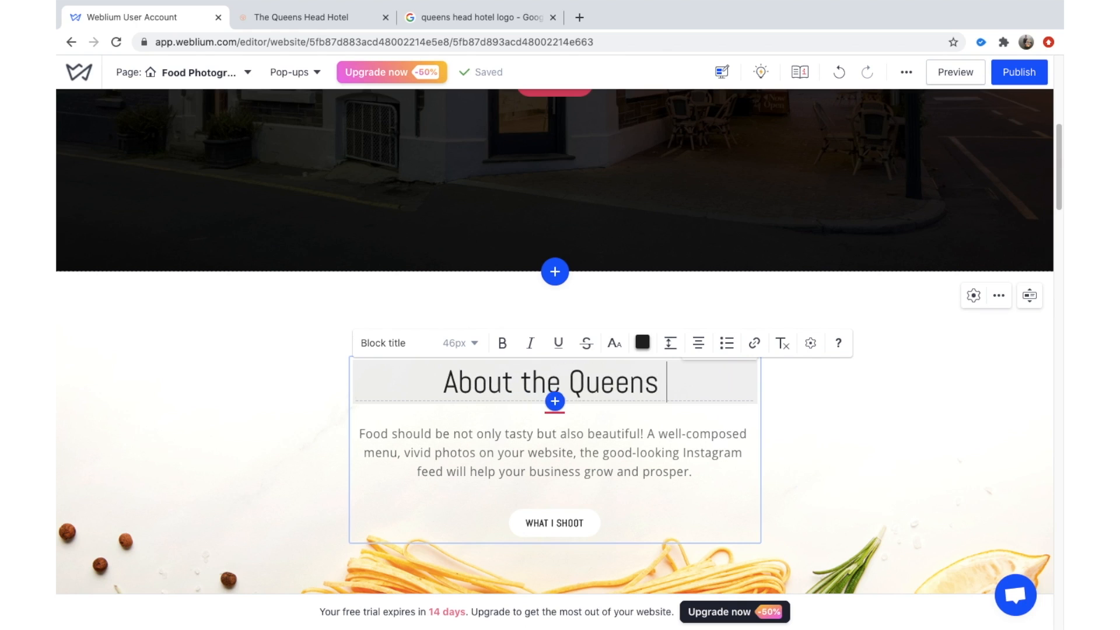
pyautogui.write('Head ')
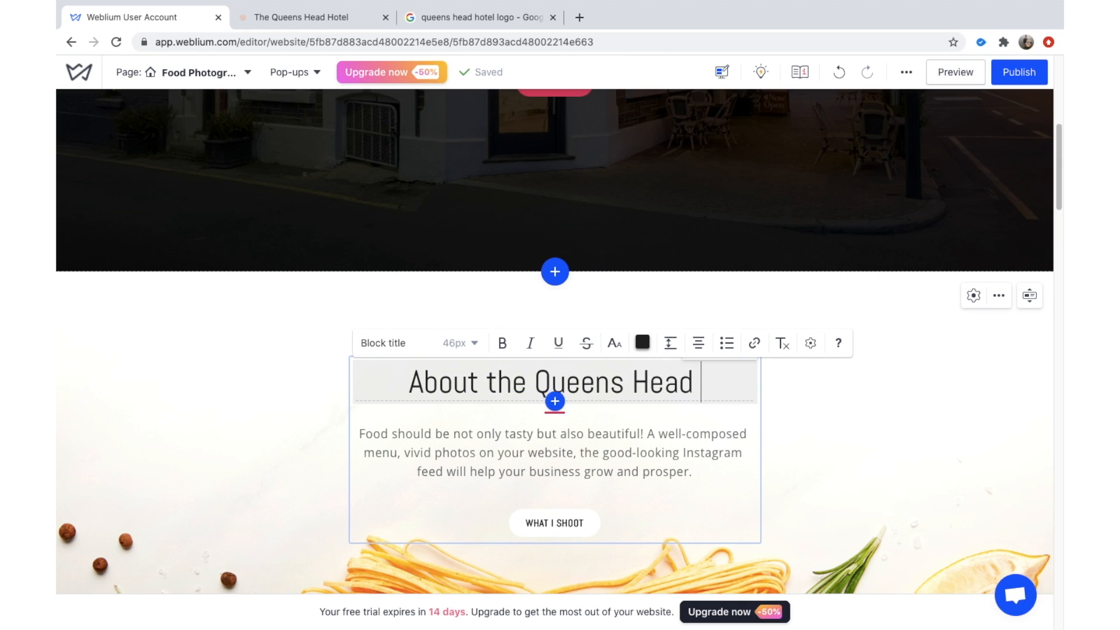
pyautogui.write('Hote')
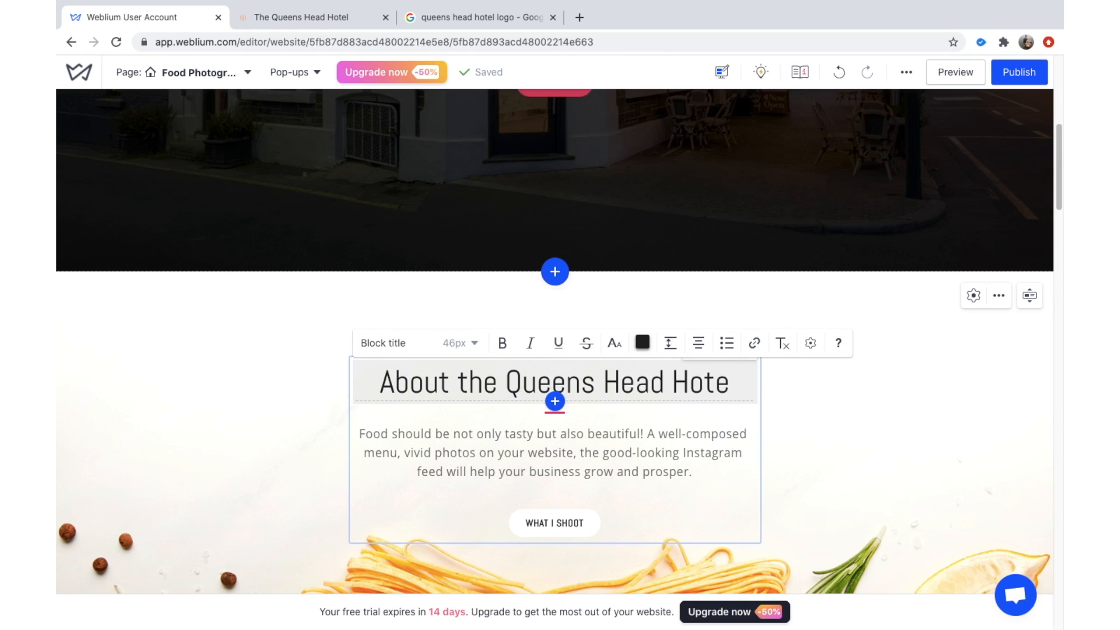
pyautogui.write('l')
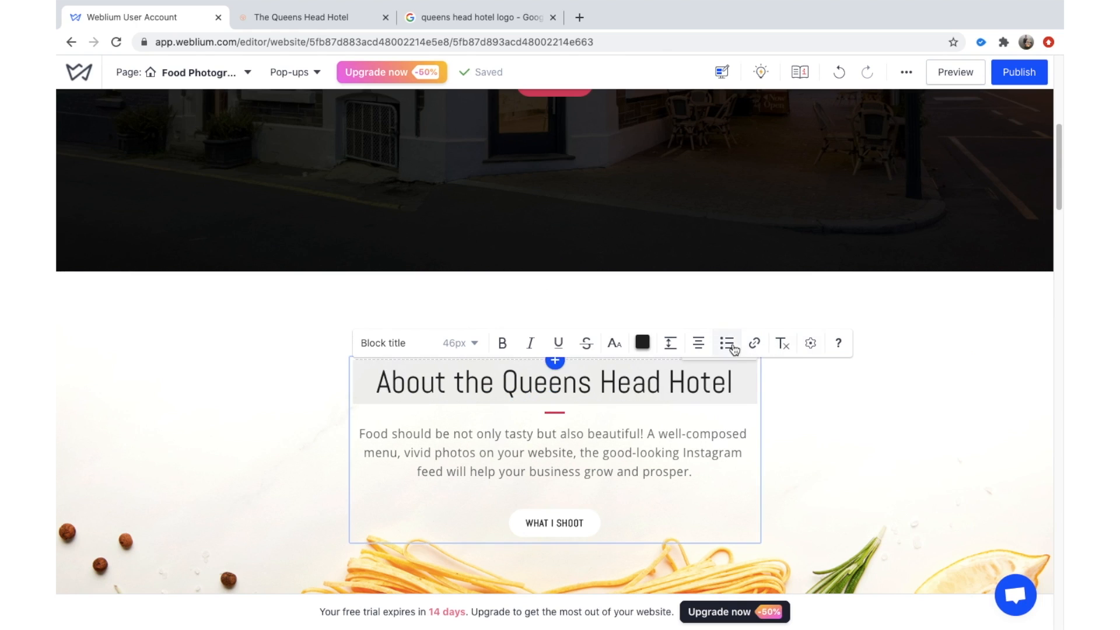
# Set the heading's SEO tag to H2 in its text settings.
pyautogui.click(805, 342)
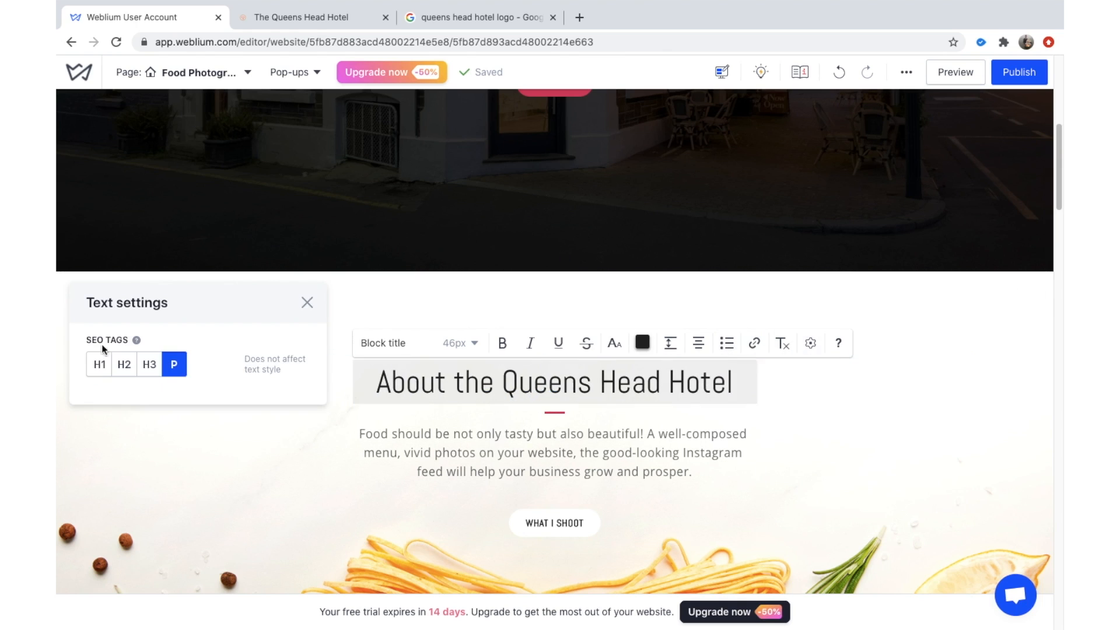
pyautogui.click(119, 364)
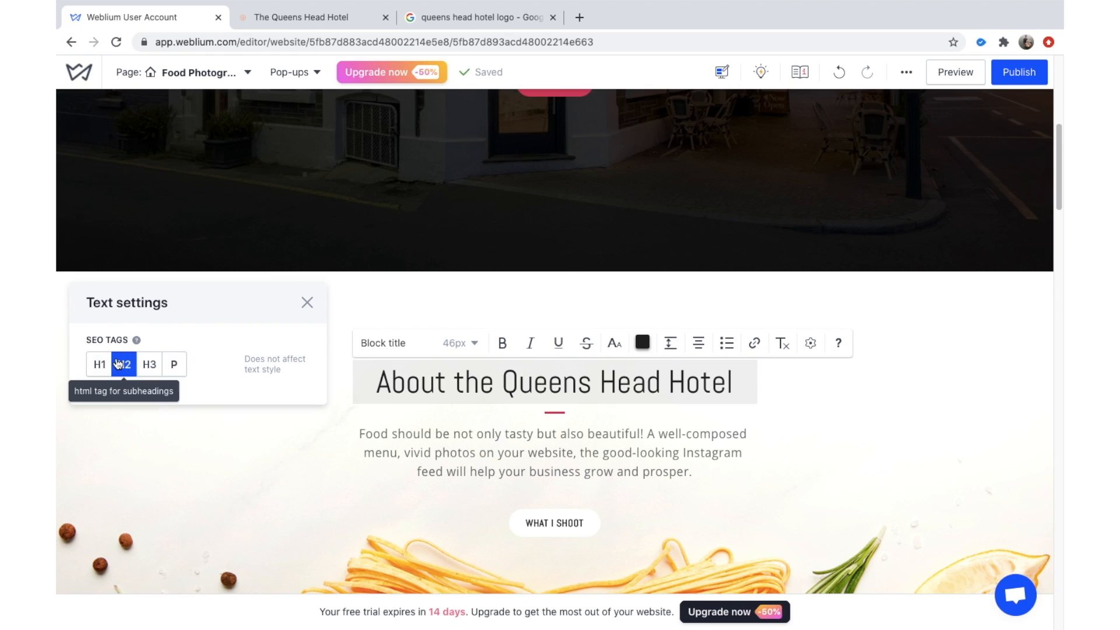
pyautogui.tripleClick(479, 373)
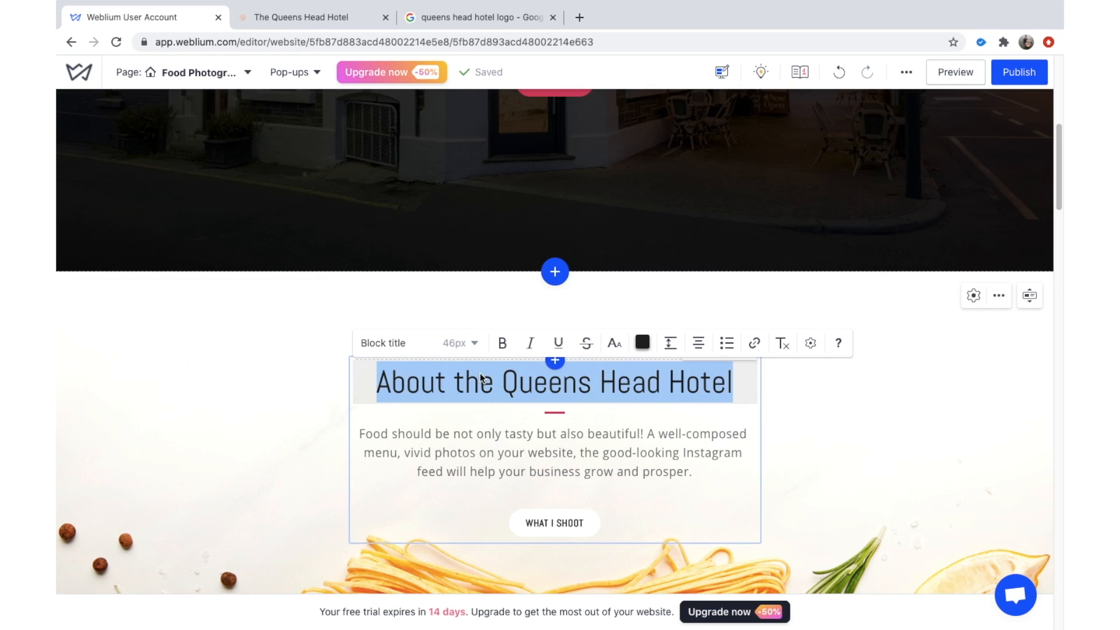
pyautogui.click(810, 343)
pyautogui.click(306, 302)
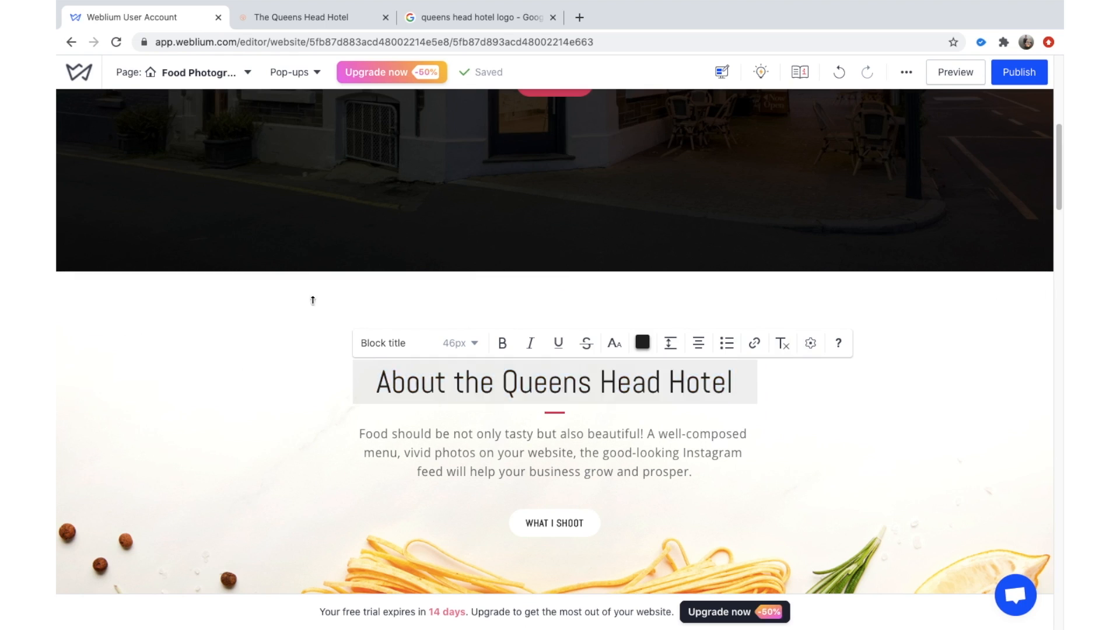
# Select the whole welcome paragraph, then bring up the Queens Head Hotel website.
pyautogui.doubleClick(441, 432)
pyautogui.tripleClick(509, 446)
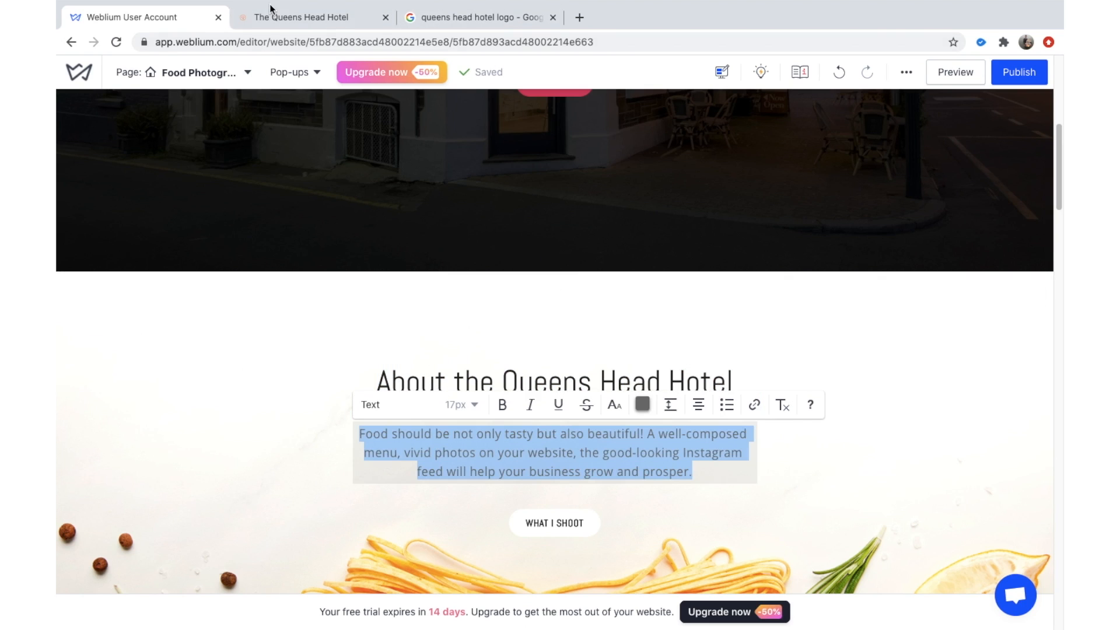
pyautogui.click(292, 17)
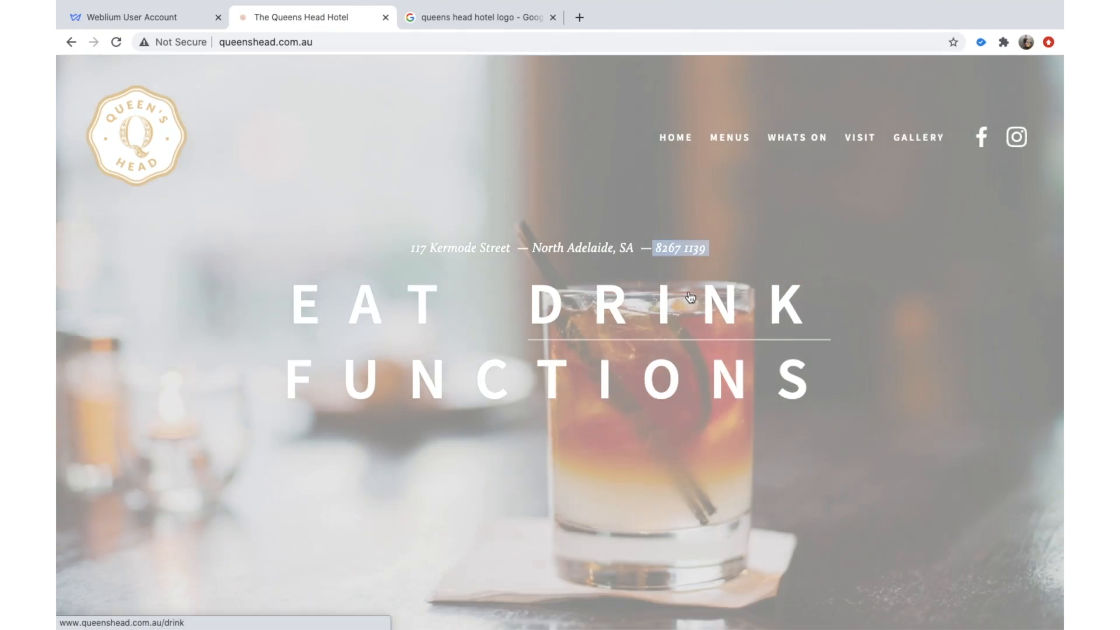
# Copy the first Bar paragraph from the hotel's Drink page for use in Weblium.
pyautogui.click(690, 298)
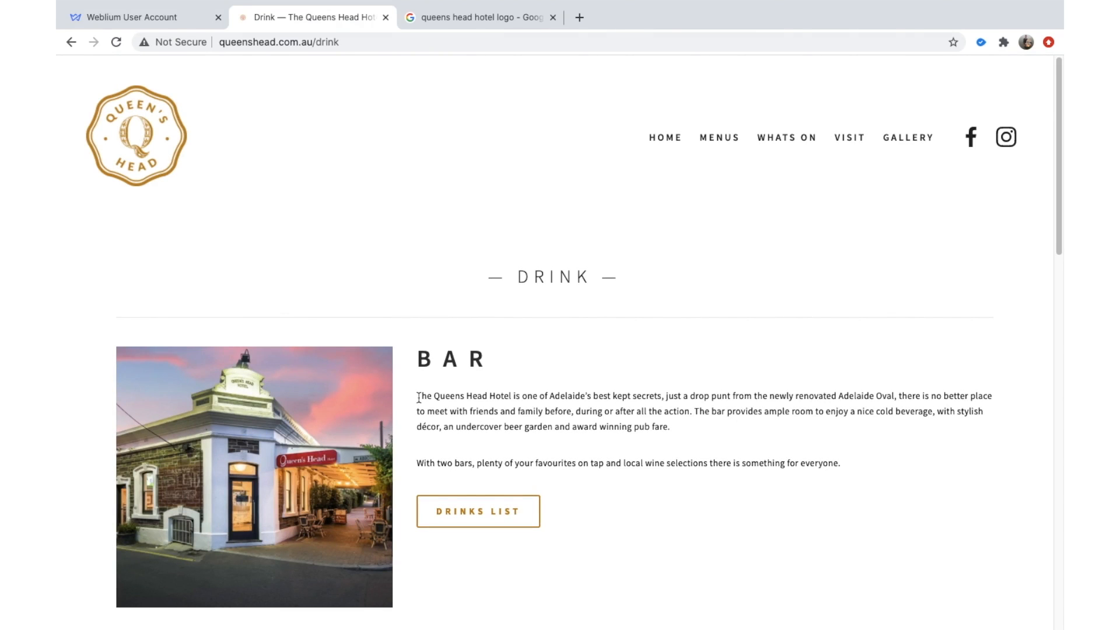
pyautogui.moveTo(418, 397); pyautogui.dragTo(622, 446)
pyautogui.hotkey('ctrl', 'c')
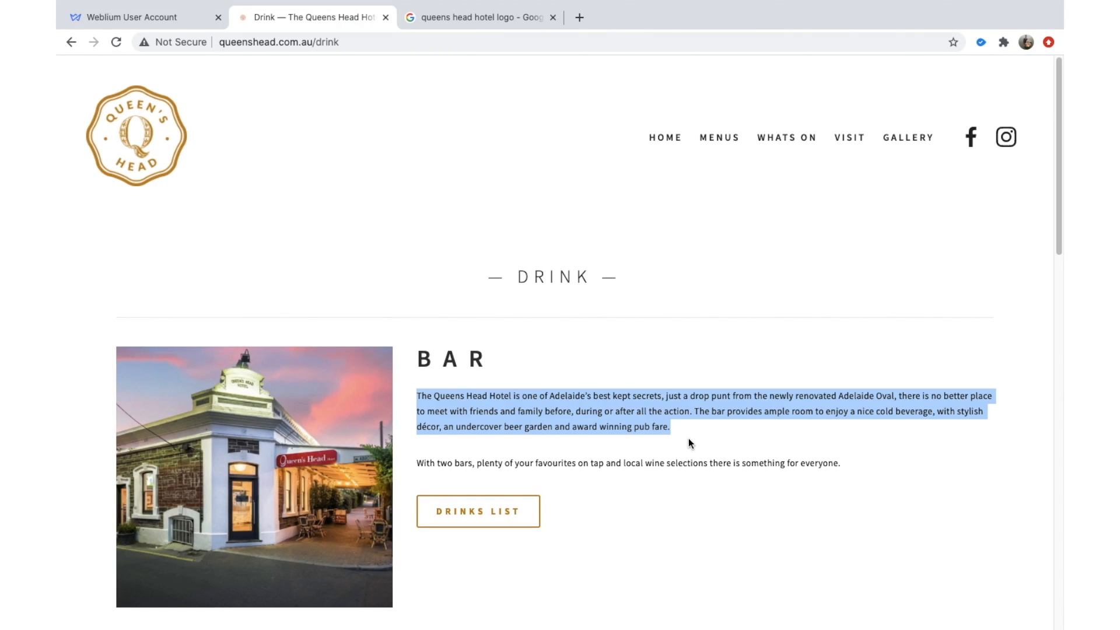
pyautogui.click(427, 18)
pyautogui.click(165, 17)
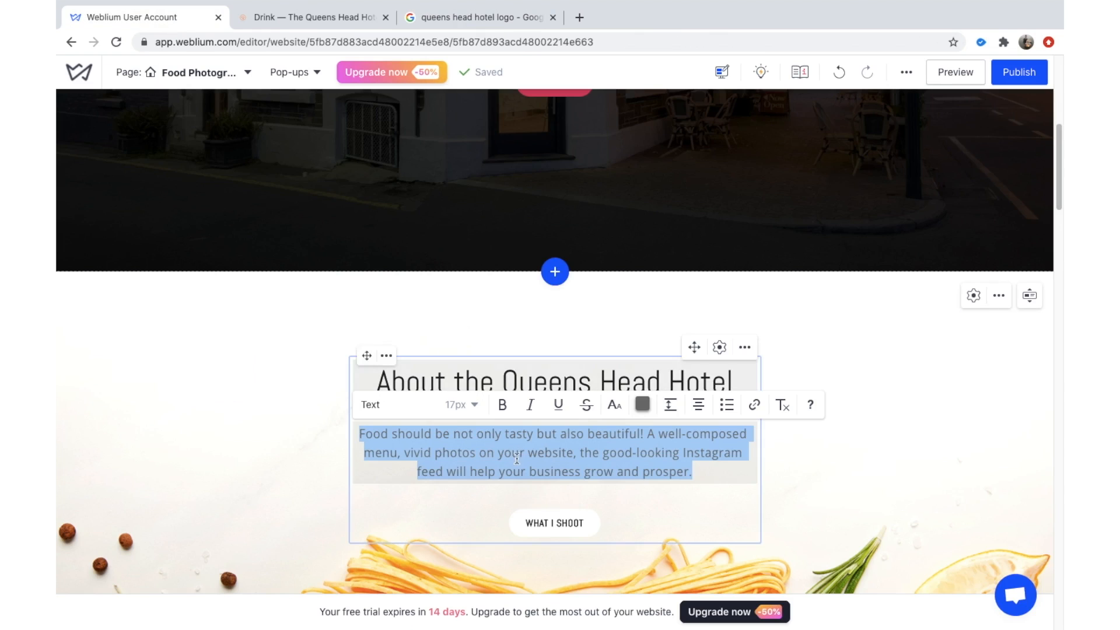
# Paste the hotel's Bar description over the welcome paragraph and remove the blank lines.
pyautogui.hotkey('ctrl', 'v')
pyautogui.scroll(-3, 531, 471)
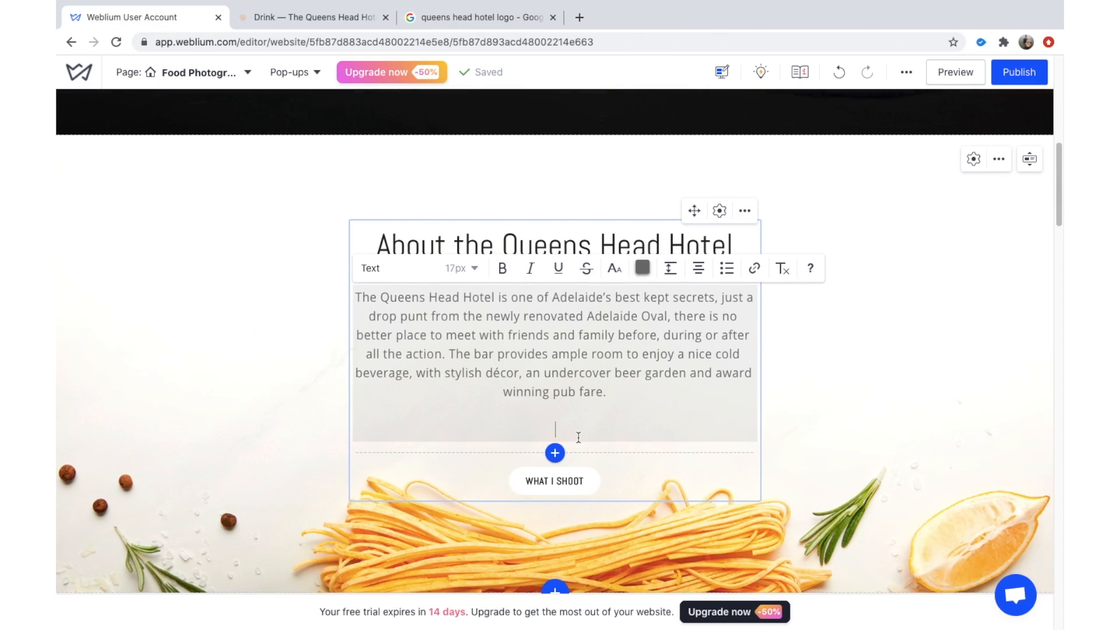
pyautogui.press('BackSpace')
pyautogui.press('BackSpace')
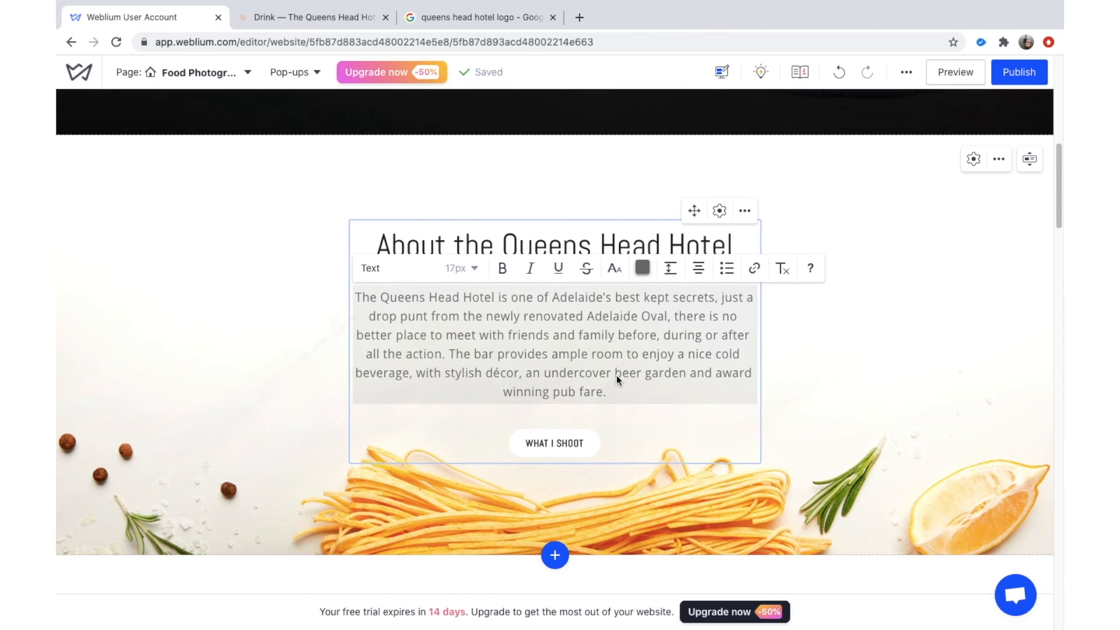
# Set the pasted paragraph's text style to Caption.
pyautogui.tripleClick(611, 388)
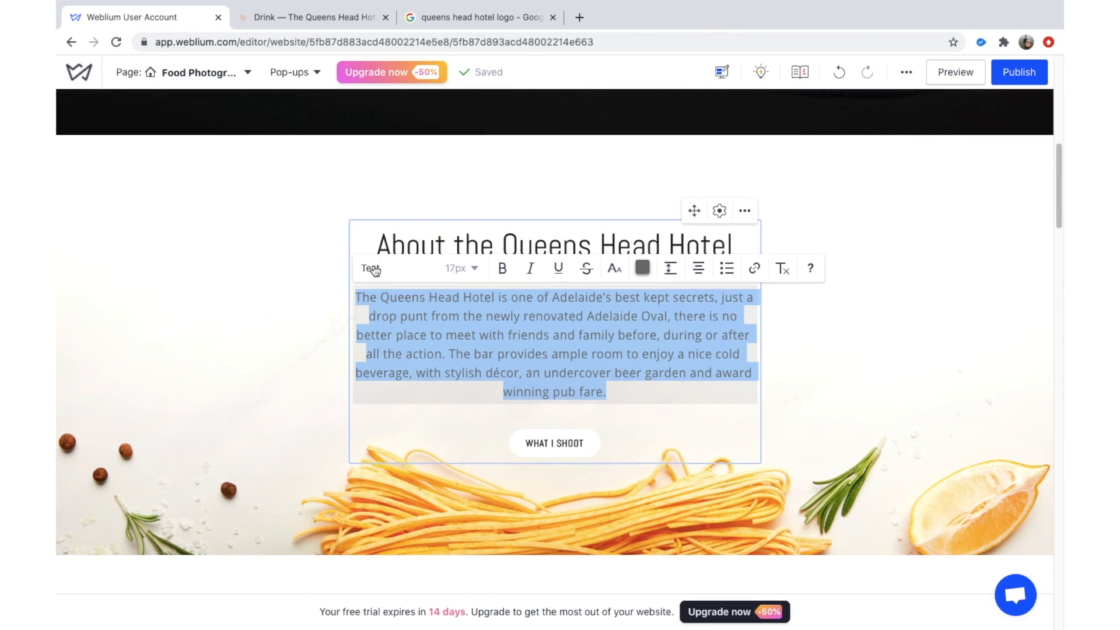
pyautogui.click(465, 269)
pyautogui.scroll(1, 447, 357)
pyautogui.scroll(-1, 446, 367)
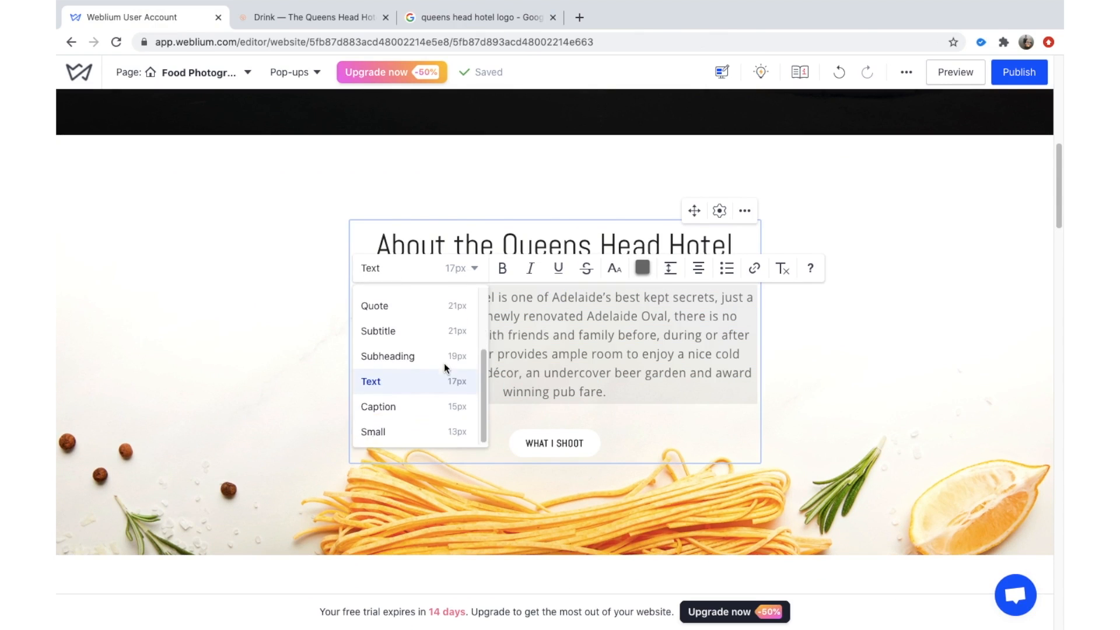
pyautogui.click(452, 432)
pyautogui.click(457, 270)
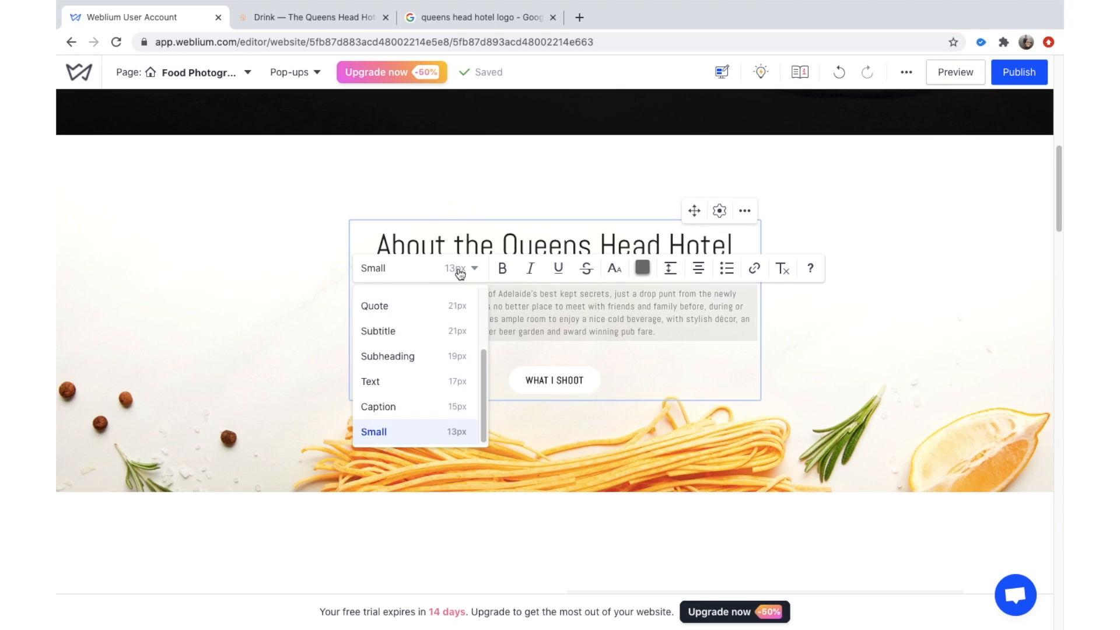
pyautogui.click(457, 269)
pyautogui.click(458, 271)
pyautogui.scroll(2, 458, 358)
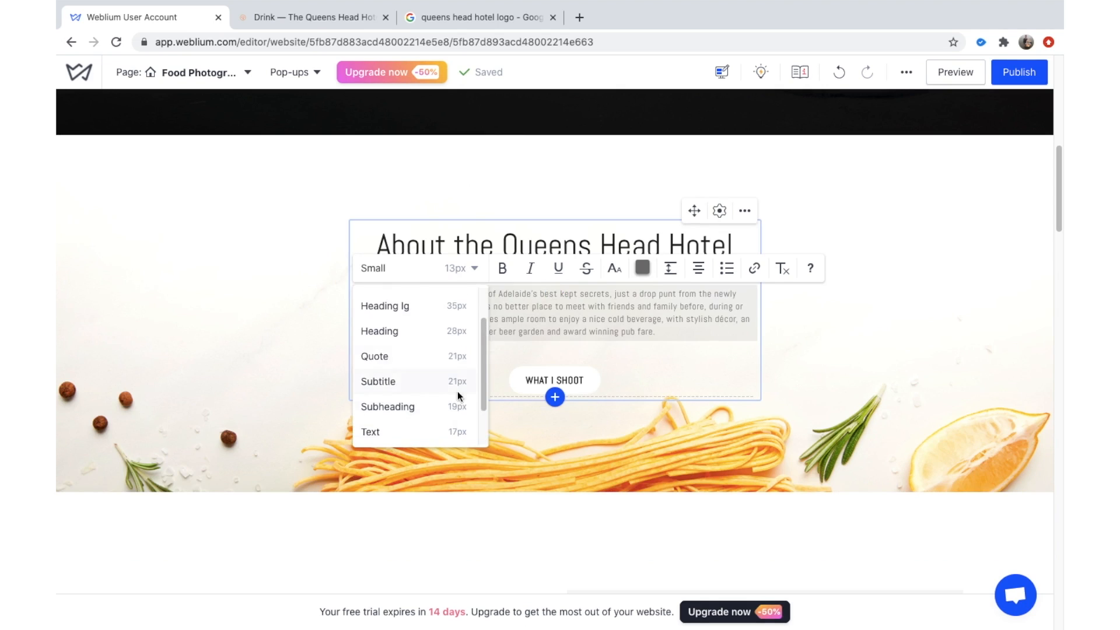
pyautogui.scroll(-2, 457, 392)
pyautogui.click(459, 404)
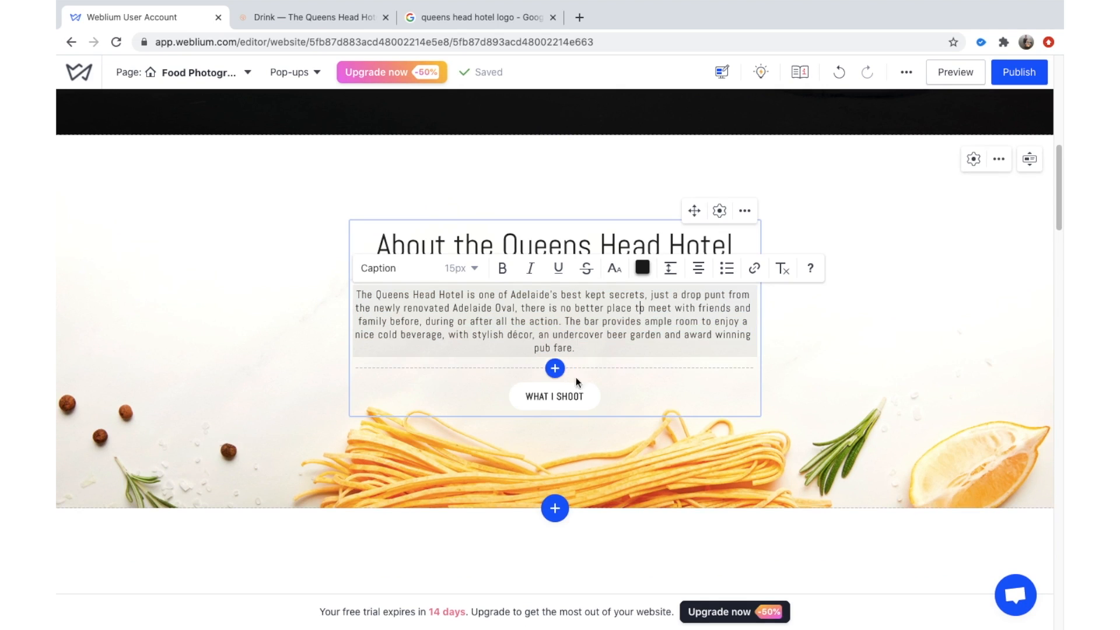
# Delete the WHAT I SHOOT button from the About section.
pyautogui.click(583, 396)
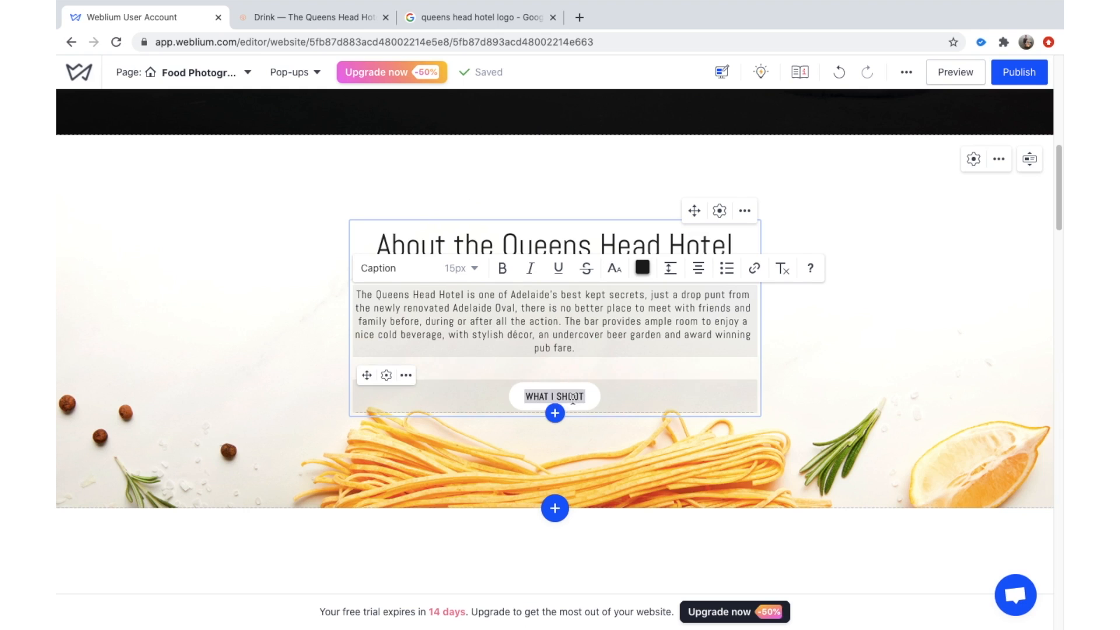
pyautogui.click(411, 377)
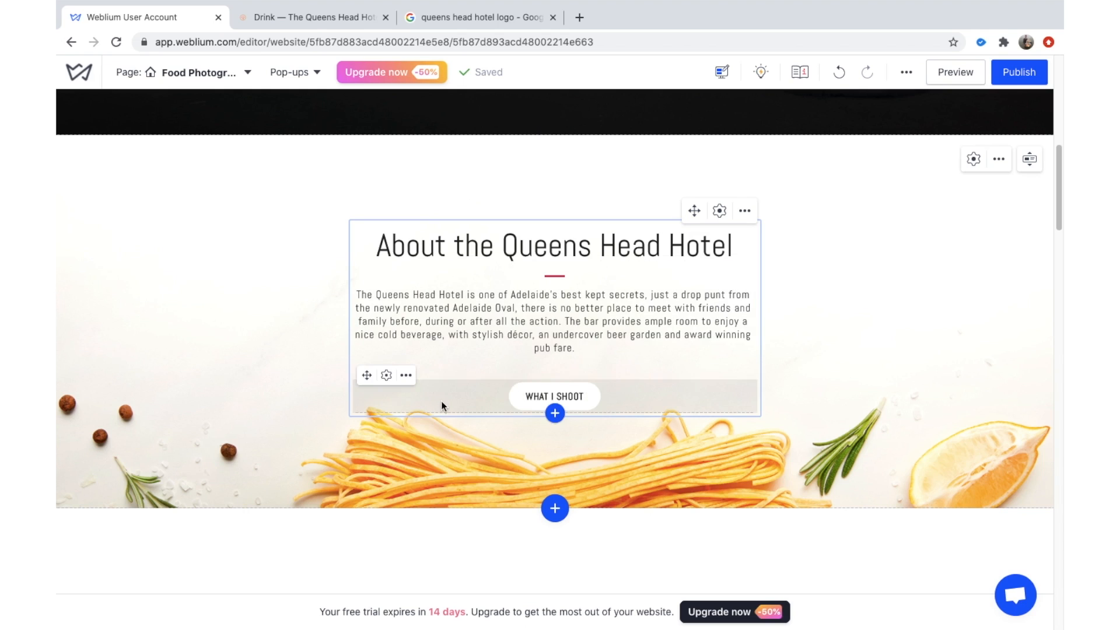
pyautogui.click(406, 375)
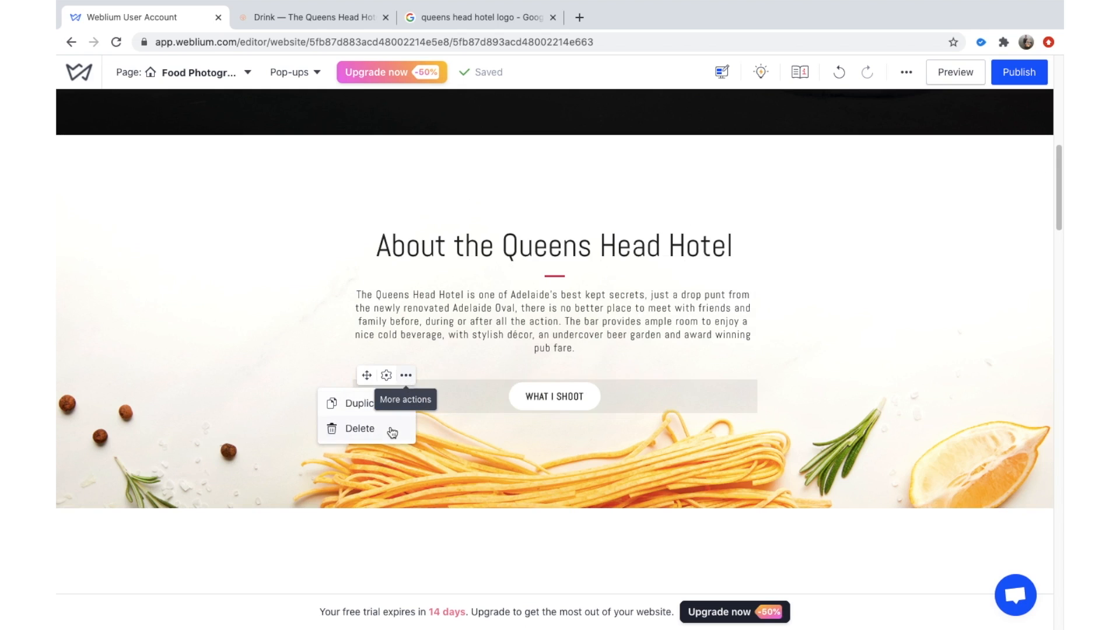
pyautogui.click(360, 429)
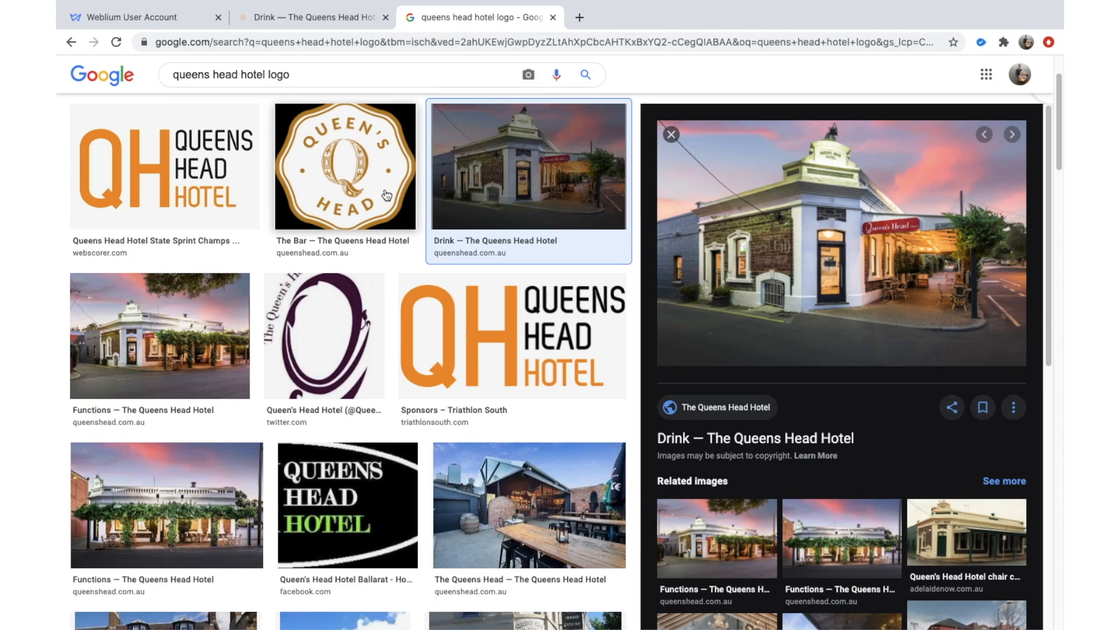
# Save The Queens Head beer-garden photo from Google Images to the Desktop as QH CY.jpeg.
pyautogui.scroll(-1, 213, 485)
pyautogui.scroll(-3, 213, 486)
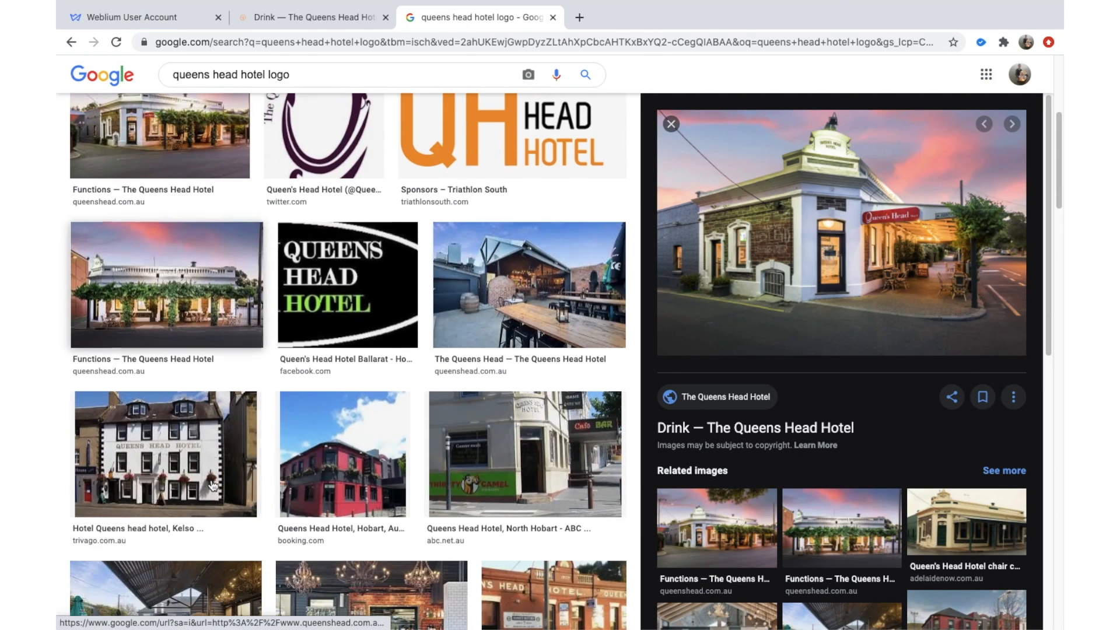
pyautogui.click(470, 307)
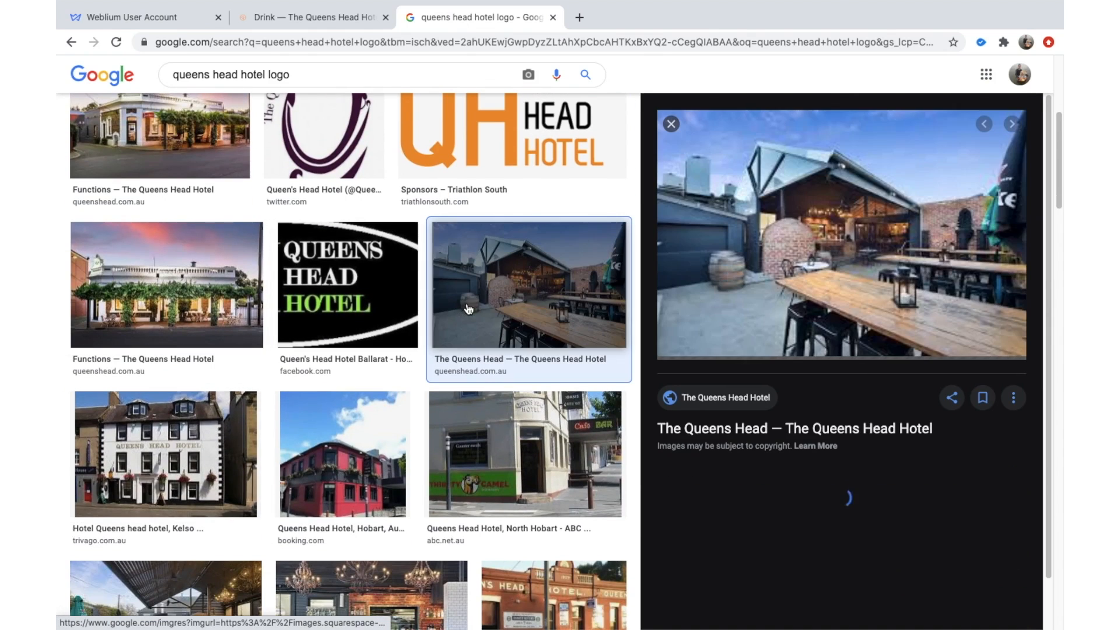
pyautogui.rightClick(810, 291)
pyautogui.click(846, 397)
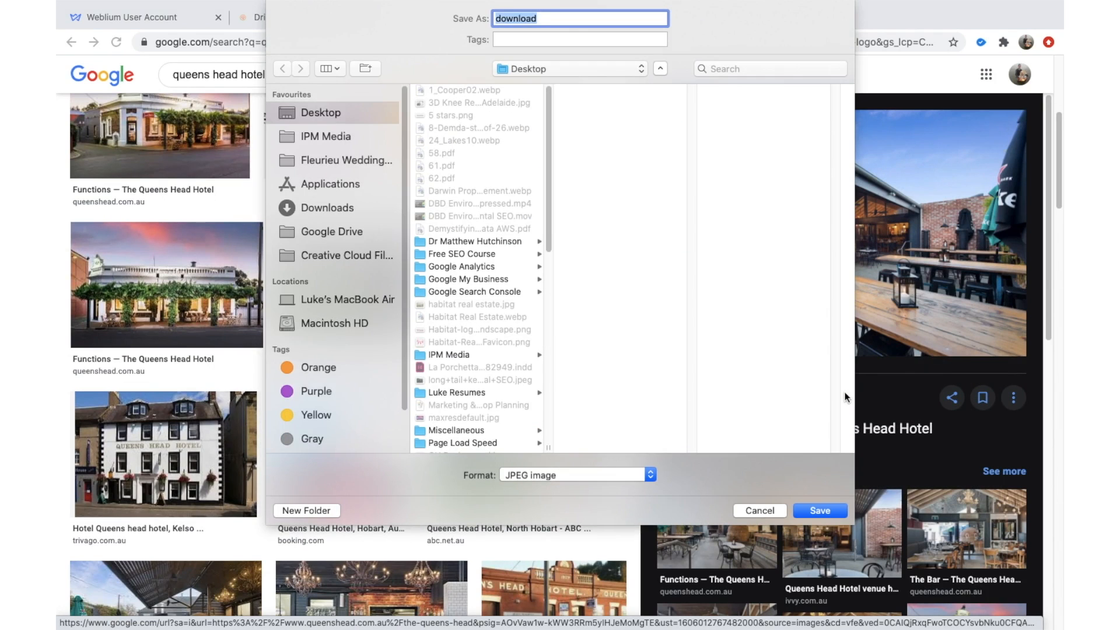
pyautogui.write('QH CY')
pyautogui.press('Return')
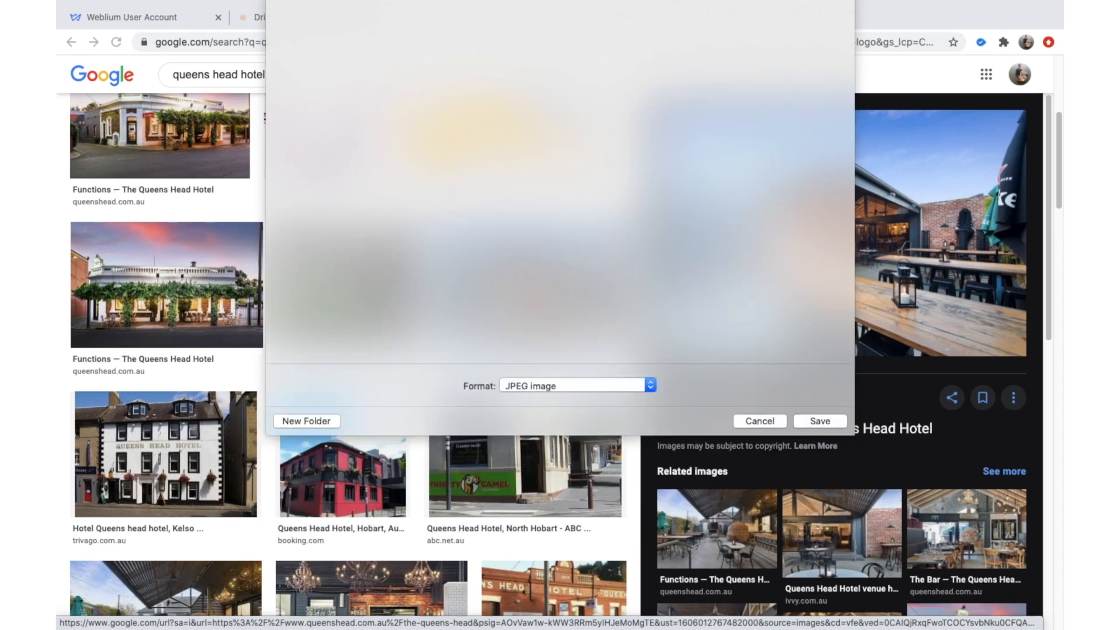
pyautogui.click(219, 26)
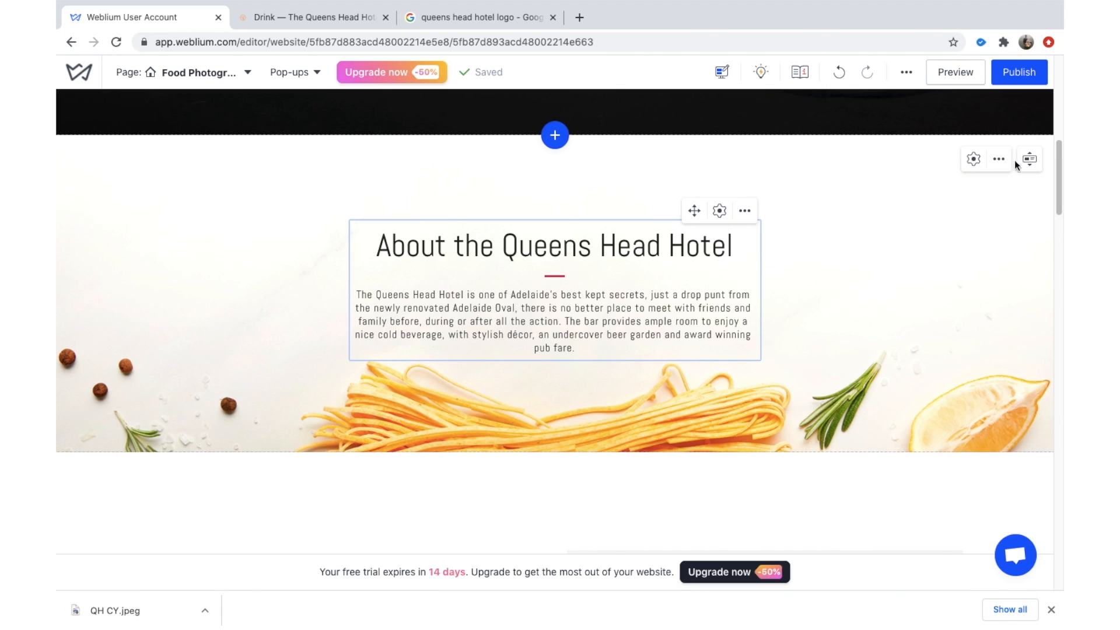
# Upload QH CY.jpeg as the About section's background image.
pyautogui.click(975, 159)
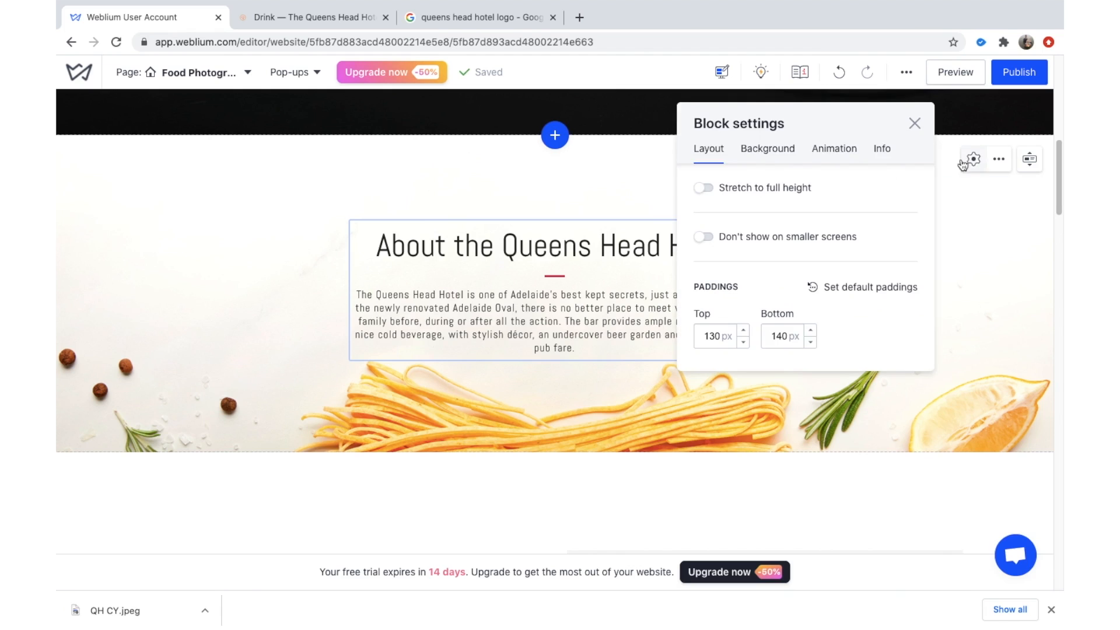
pyautogui.click(786, 166)
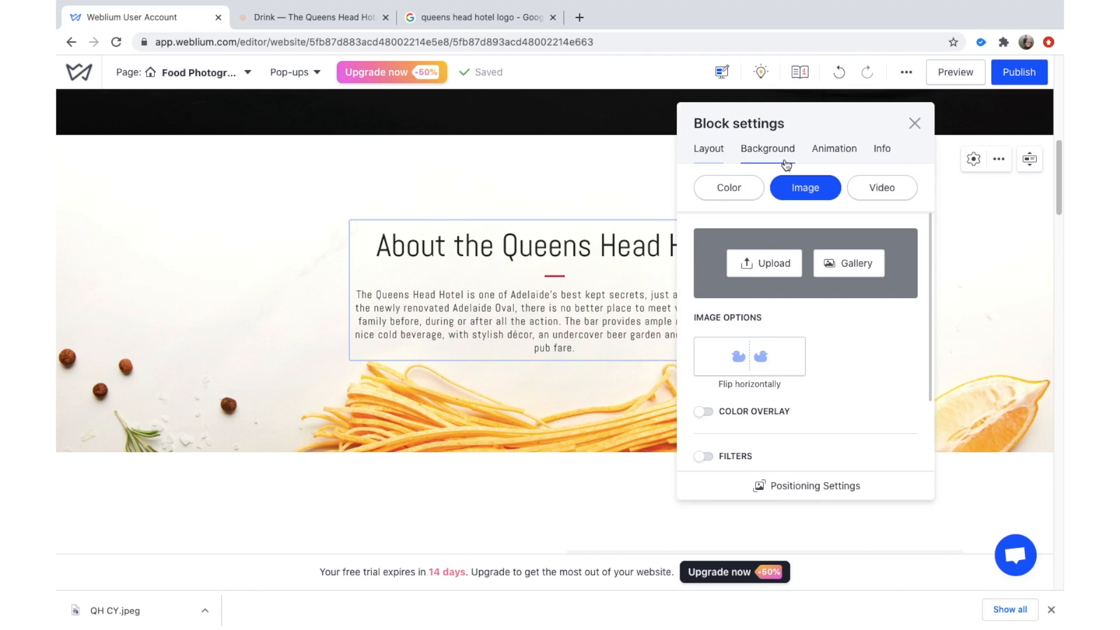
pyautogui.click(764, 261)
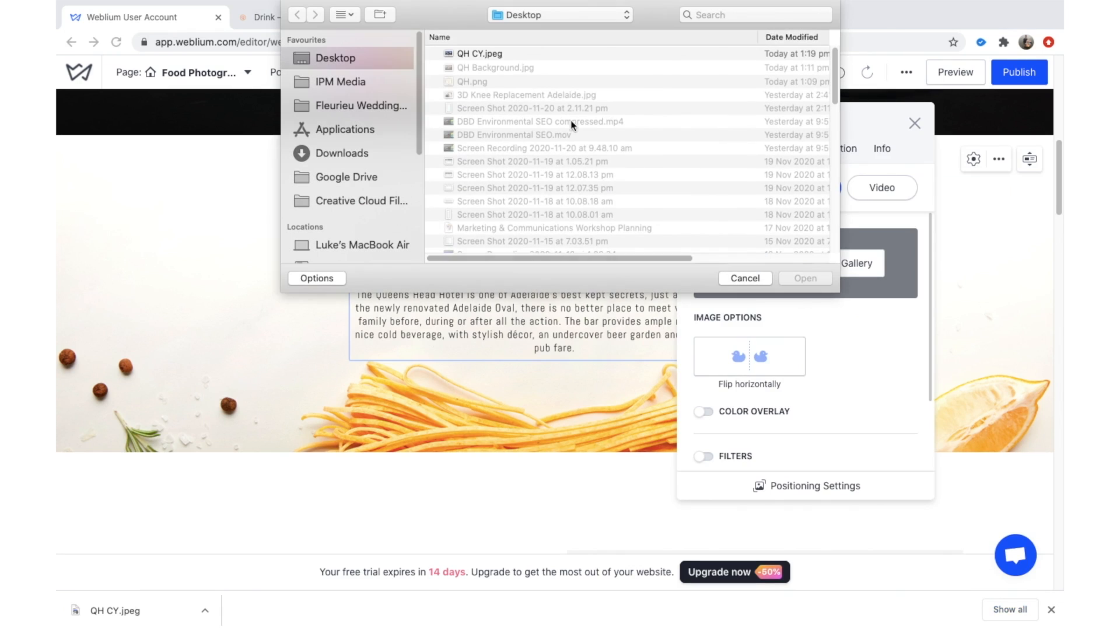
pyautogui.click(563, 53)
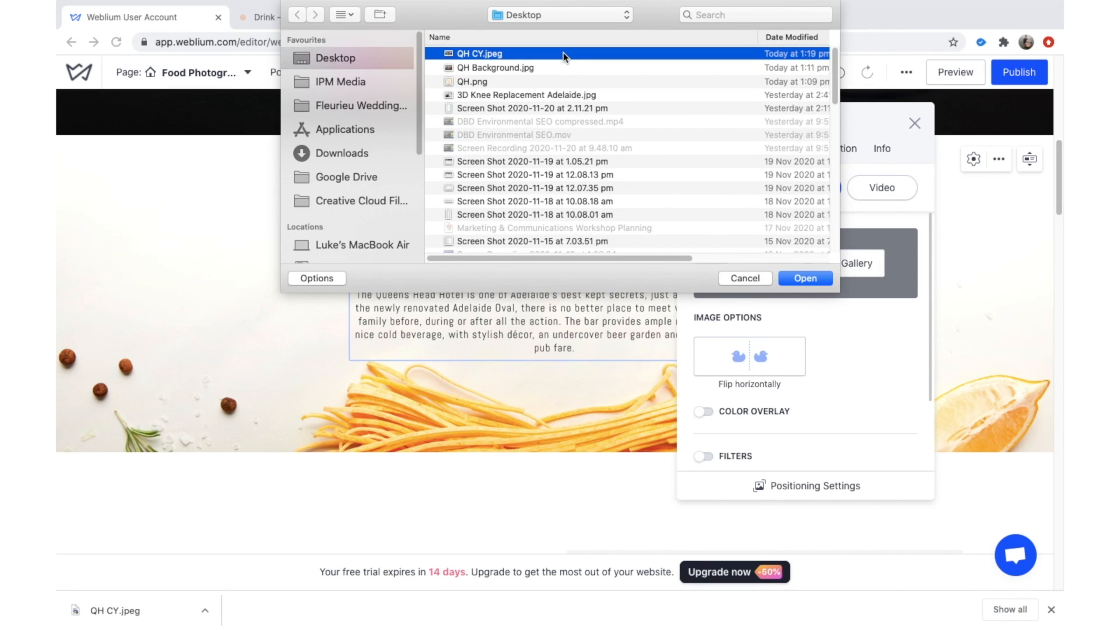
pyautogui.press('Return')
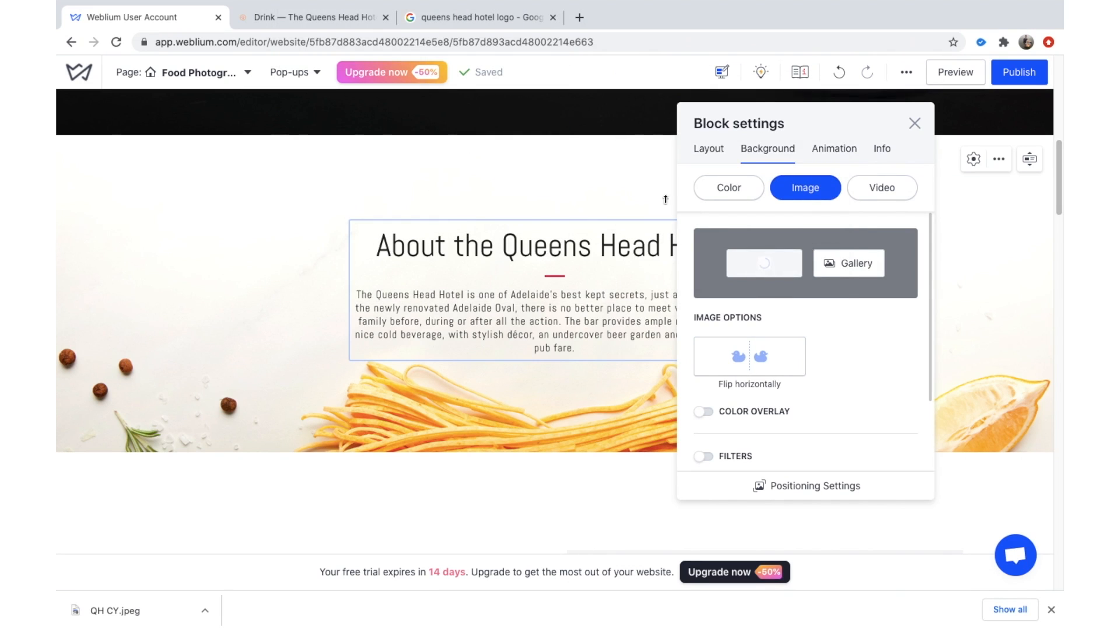
pyautogui.scroll(-2, 828, 351)
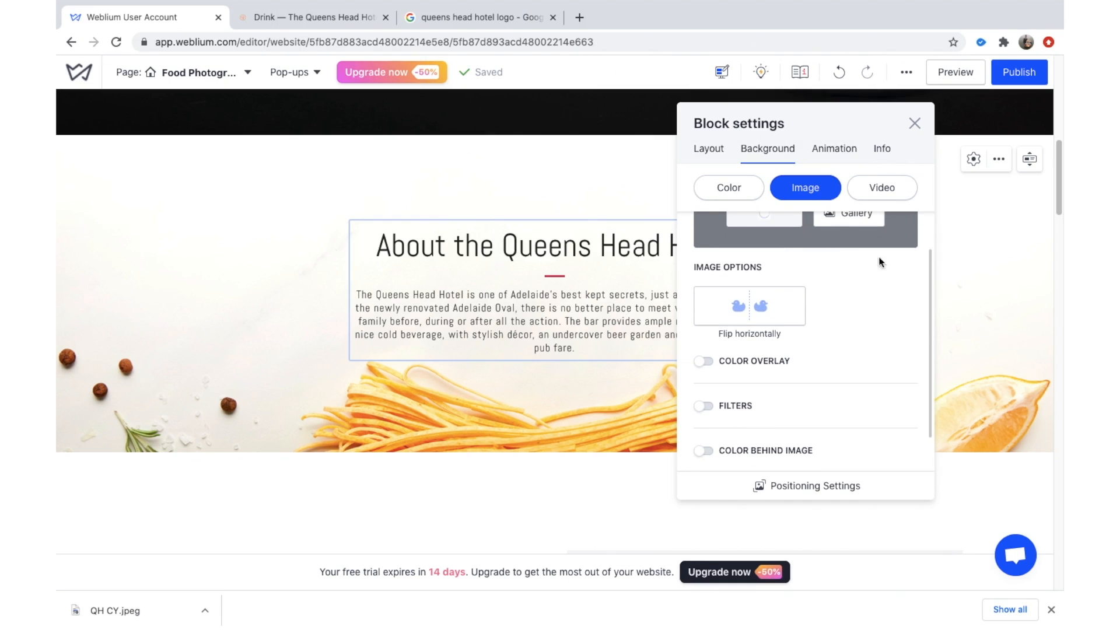
pyautogui.scroll(-2, 871, 305)
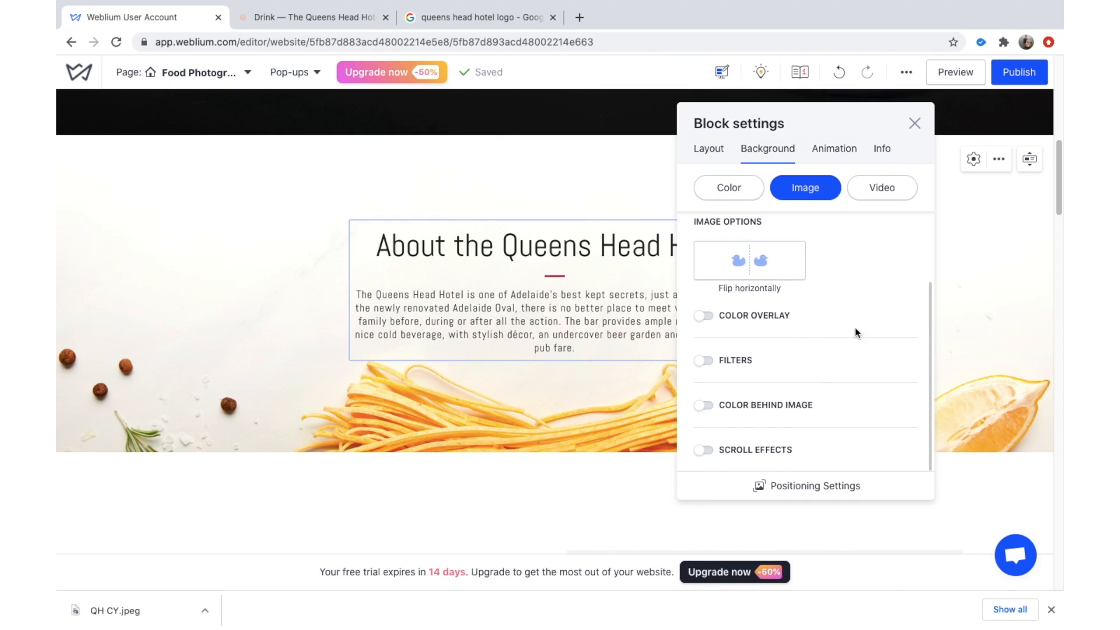
pyautogui.scroll(4, 858, 318)
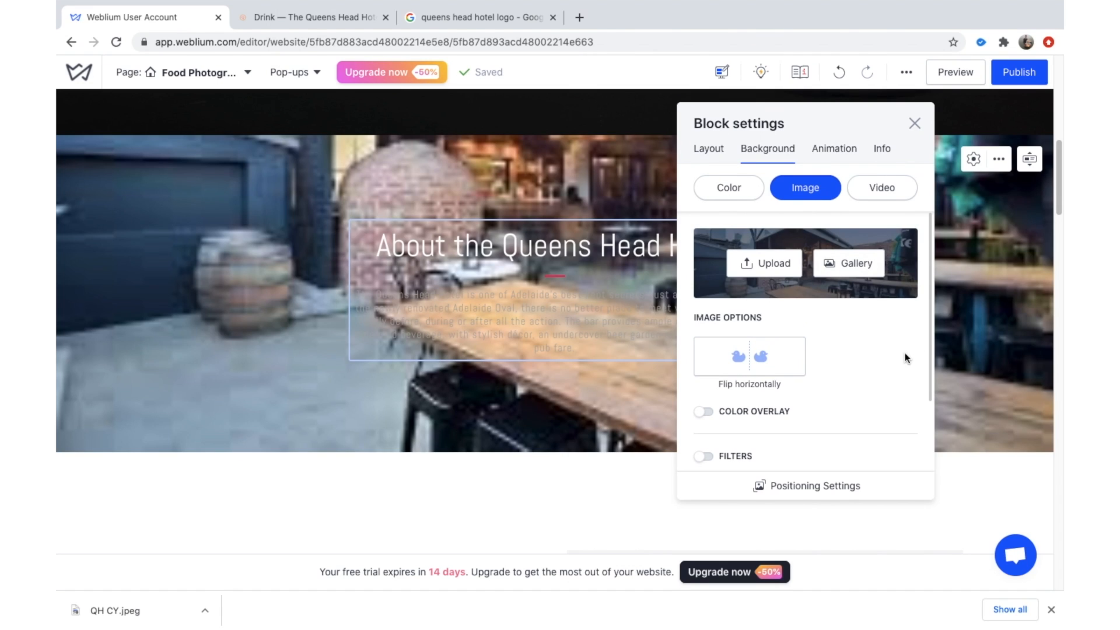
# Reopen the background upload, preview QH Background.jpg and QH CY.jpeg, then cancel.
pyautogui.click(915, 123)
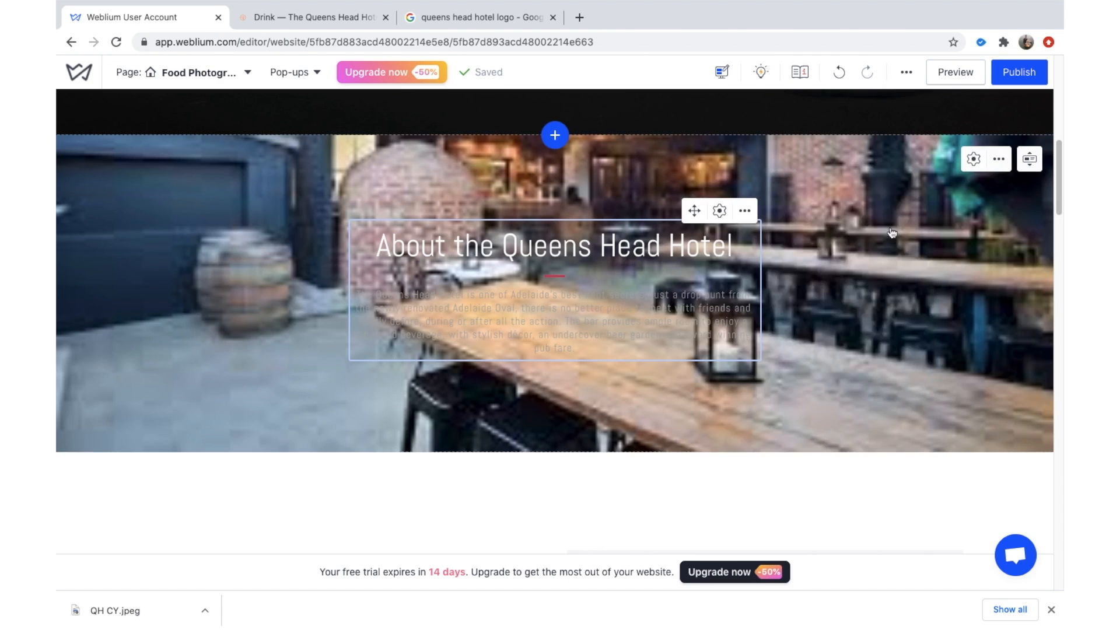
pyautogui.scroll(2, 983, 235)
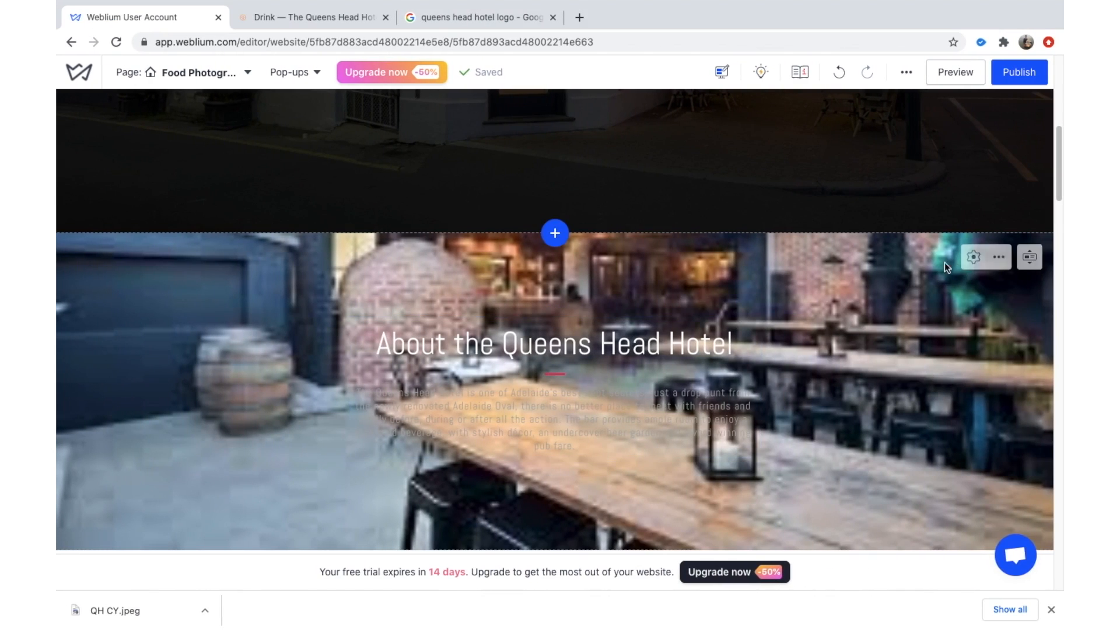
pyautogui.click(972, 258)
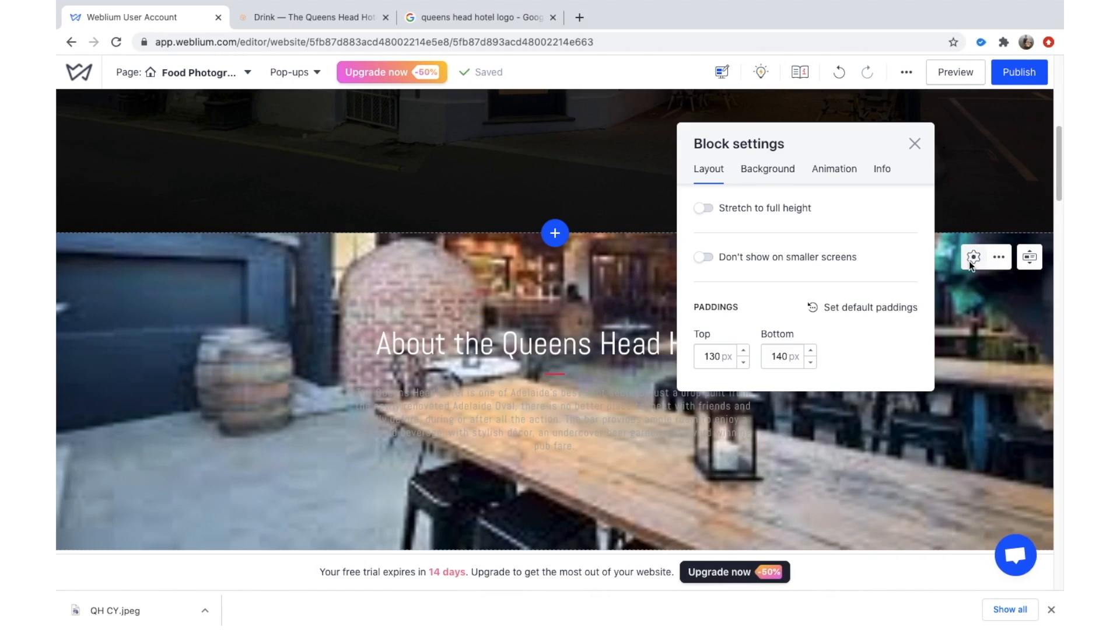
pyautogui.click(768, 169)
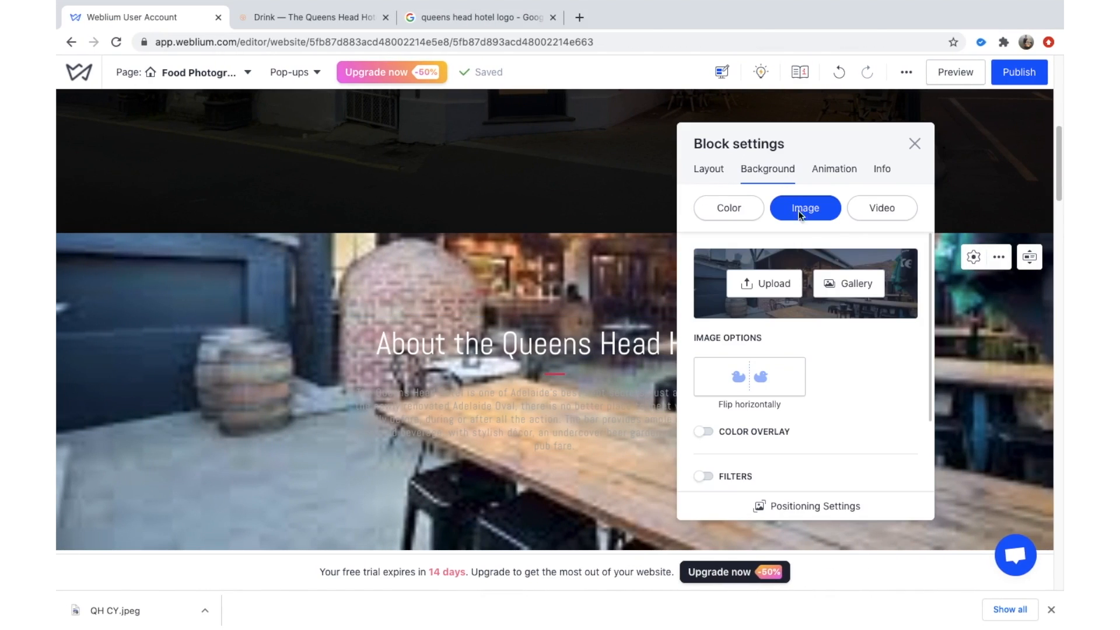
pyautogui.click(776, 281)
pyautogui.click(611, 62)
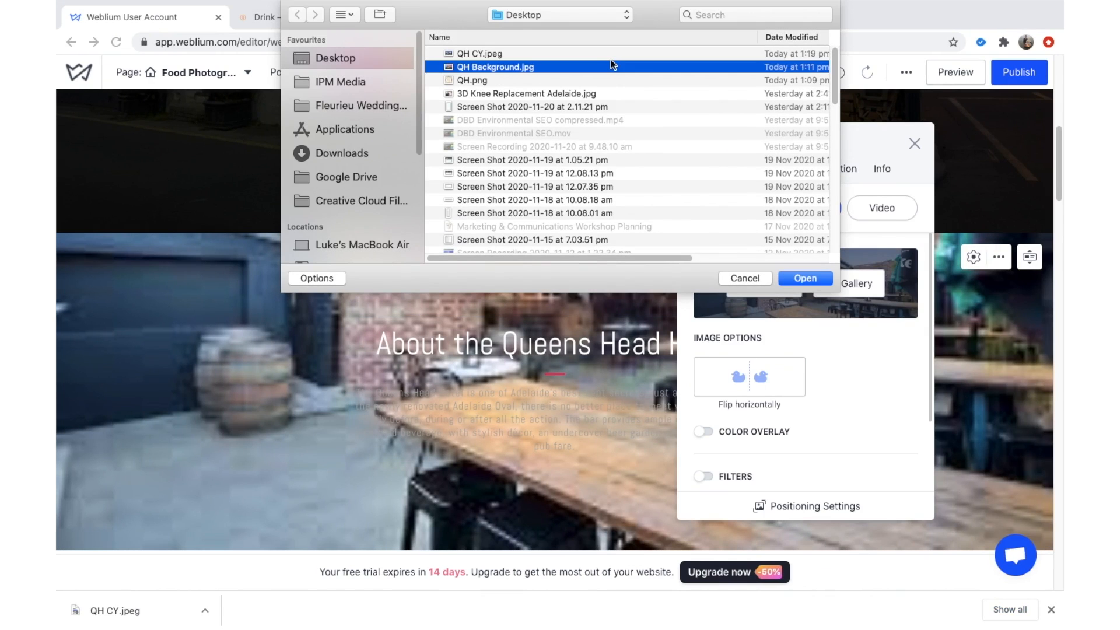
pyautogui.press('space')
pyautogui.press('Up')
pyautogui.press('space')
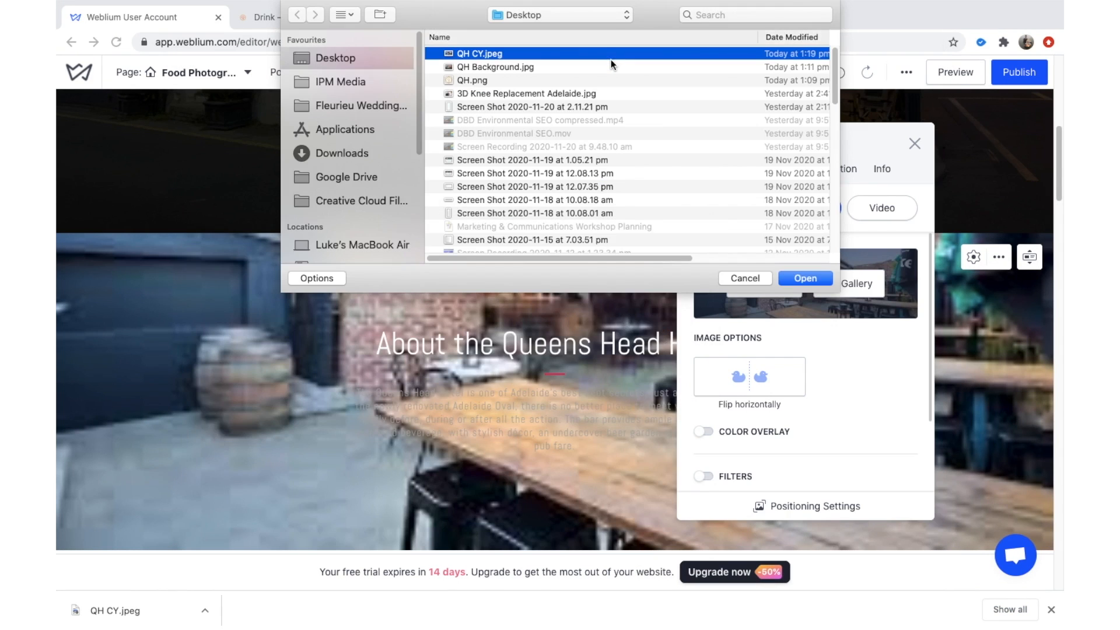
pyautogui.press('Escape')
# Save the beer-garden preview image from Google Images again as IMG_3616.jpg.
pyautogui.click(454, 20)
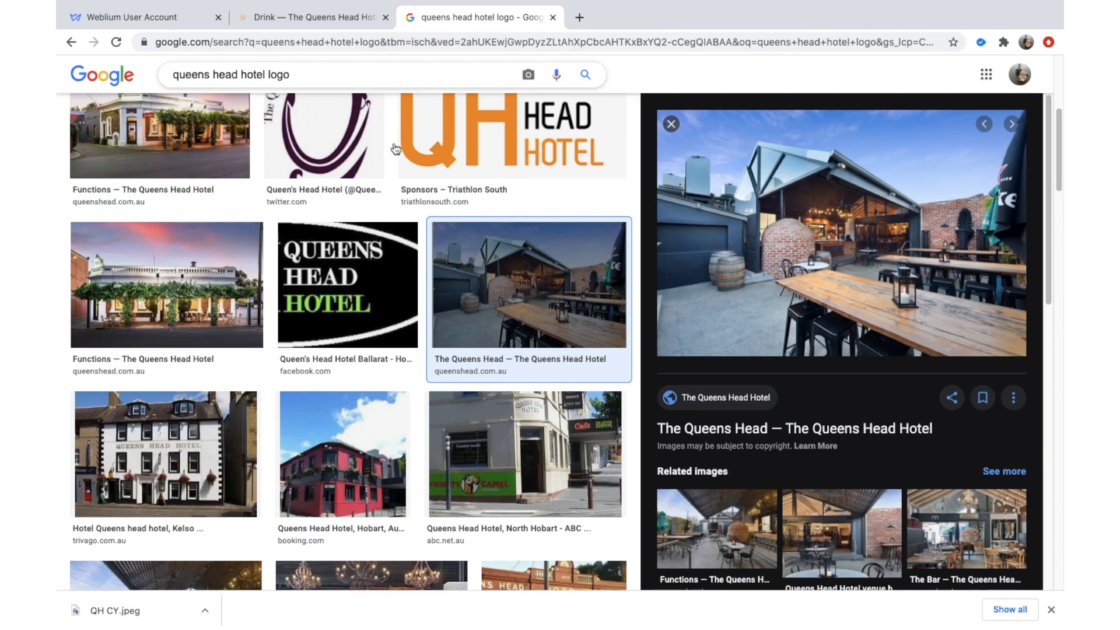
pyautogui.rightClick(817, 250)
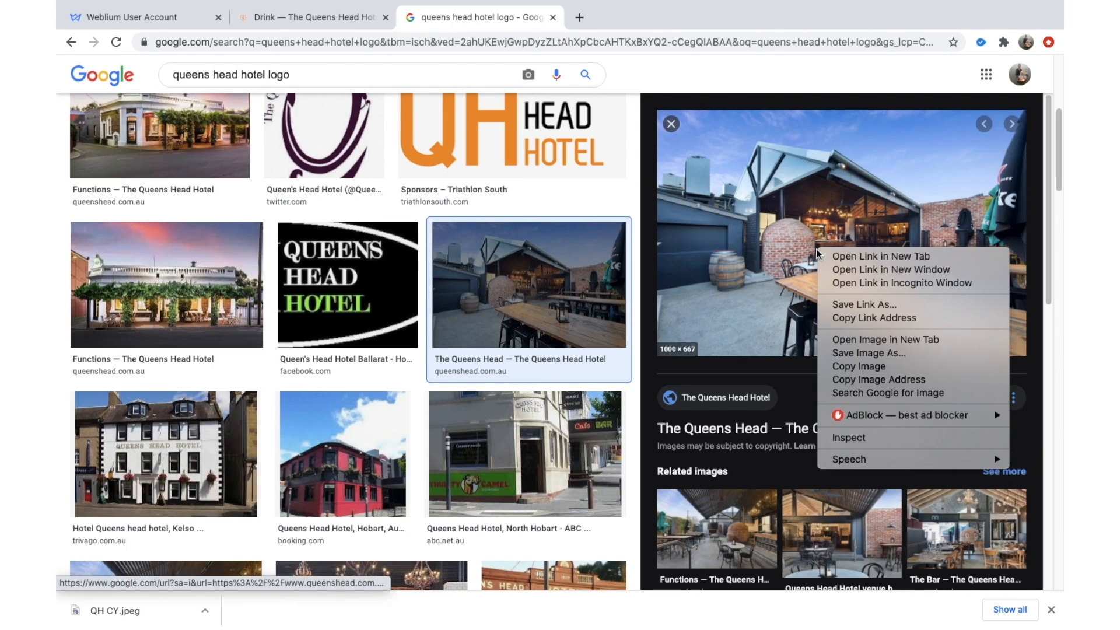
pyautogui.click(883, 354)
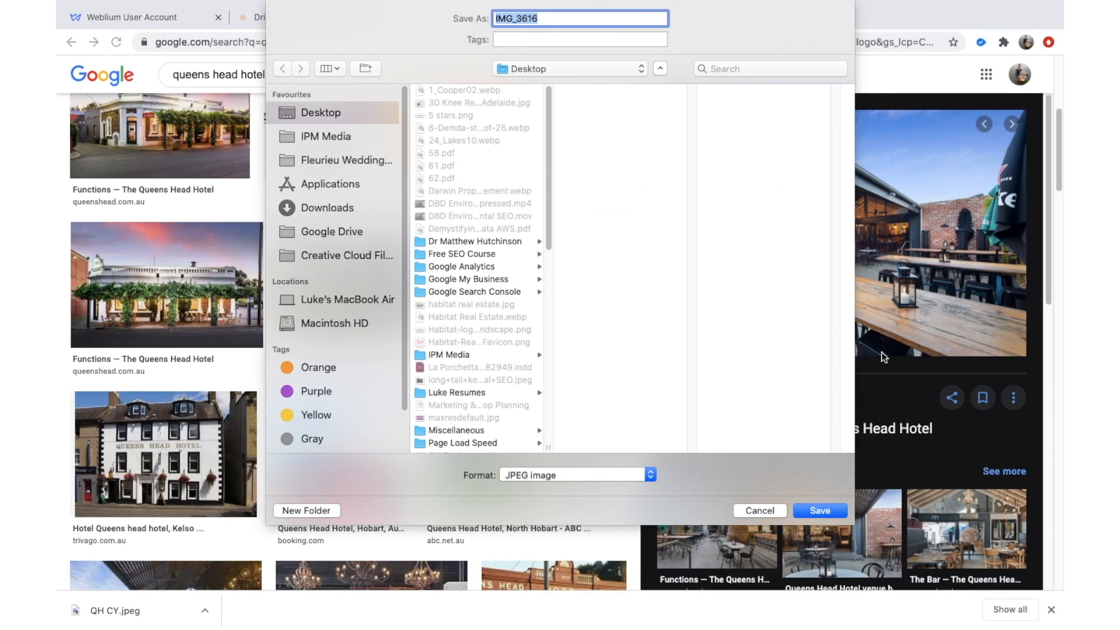
pyautogui.press('Return')
# Replace the About section's blurry background with the sharper IMG_3616.jpg photo.
pyautogui.click(192, 17)
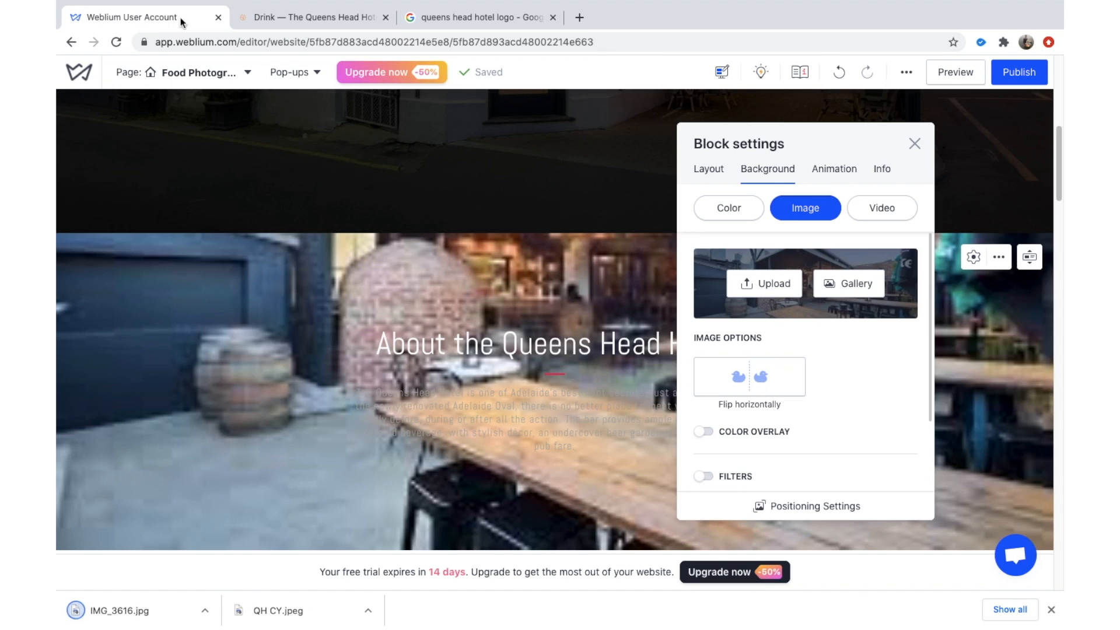
pyautogui.click(772, 283)
pyautogui.click(604, 55)
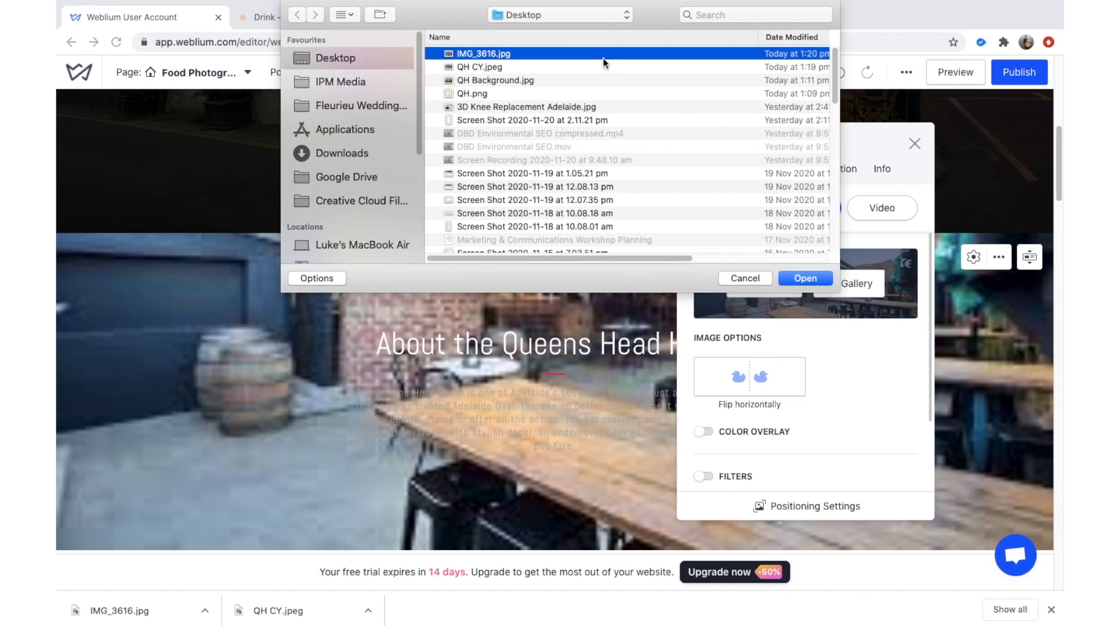
pyautogui.press('space')
pyautogui.press('space')
pyautogui.press('Return')
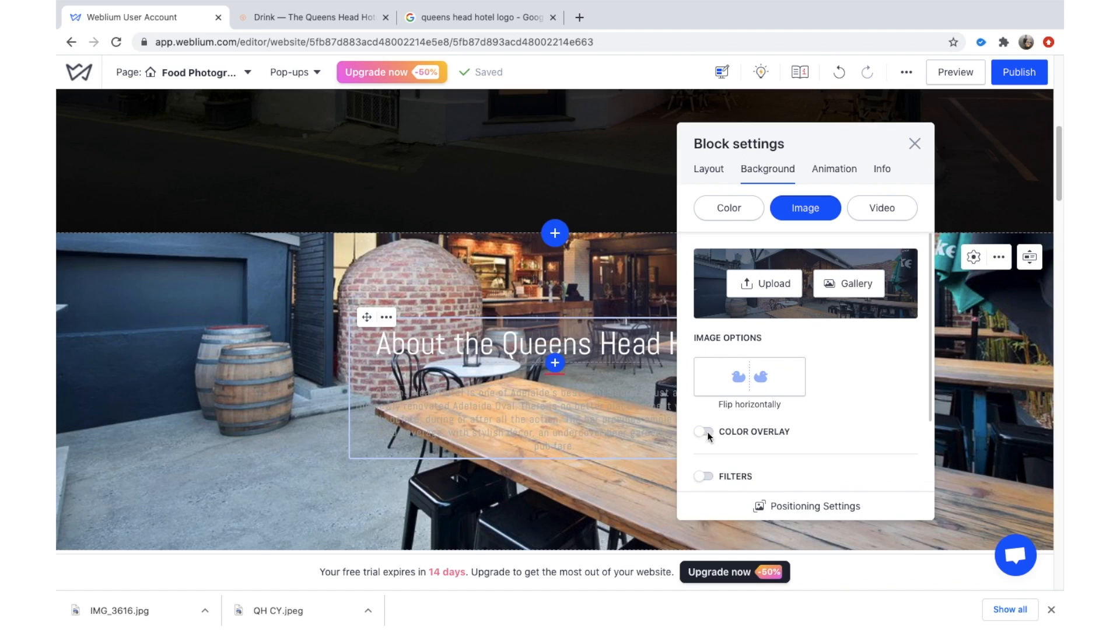
pyautogui.click(914, 144)
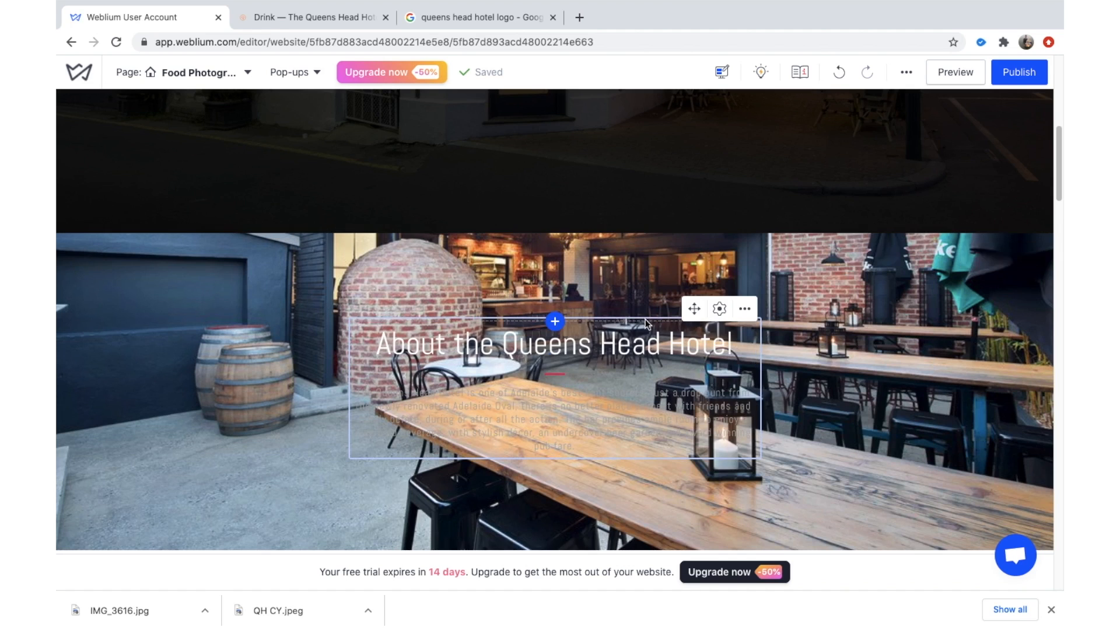
pyautogui.click(719, 309)
# Give the About section's text column a solid white background.
pyautogui.click(532, 193)
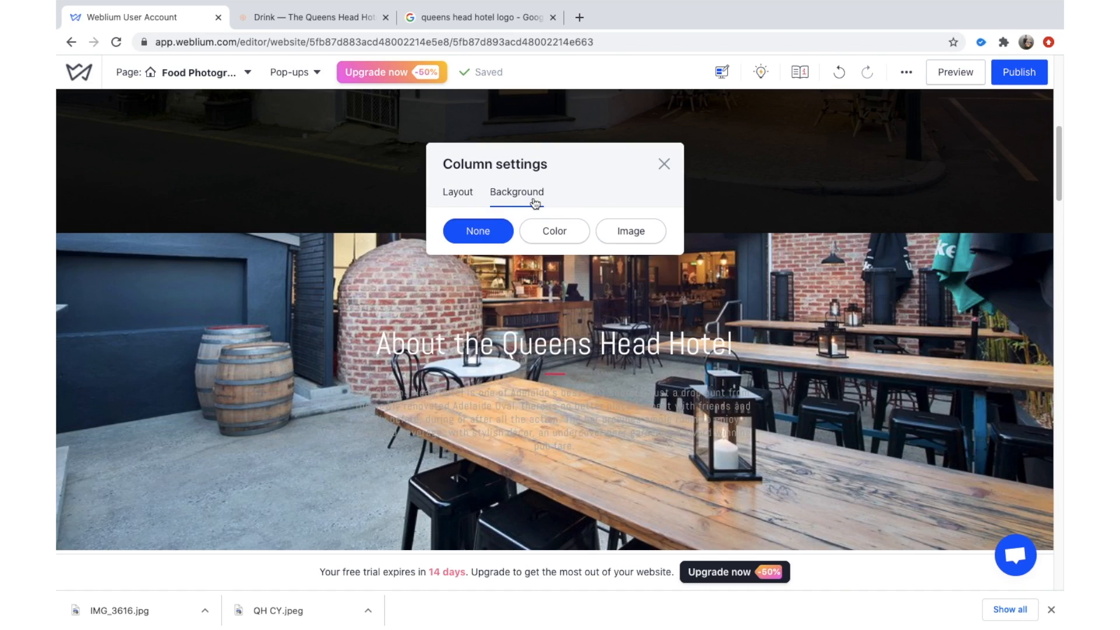
pyautogui.click(559, 231)
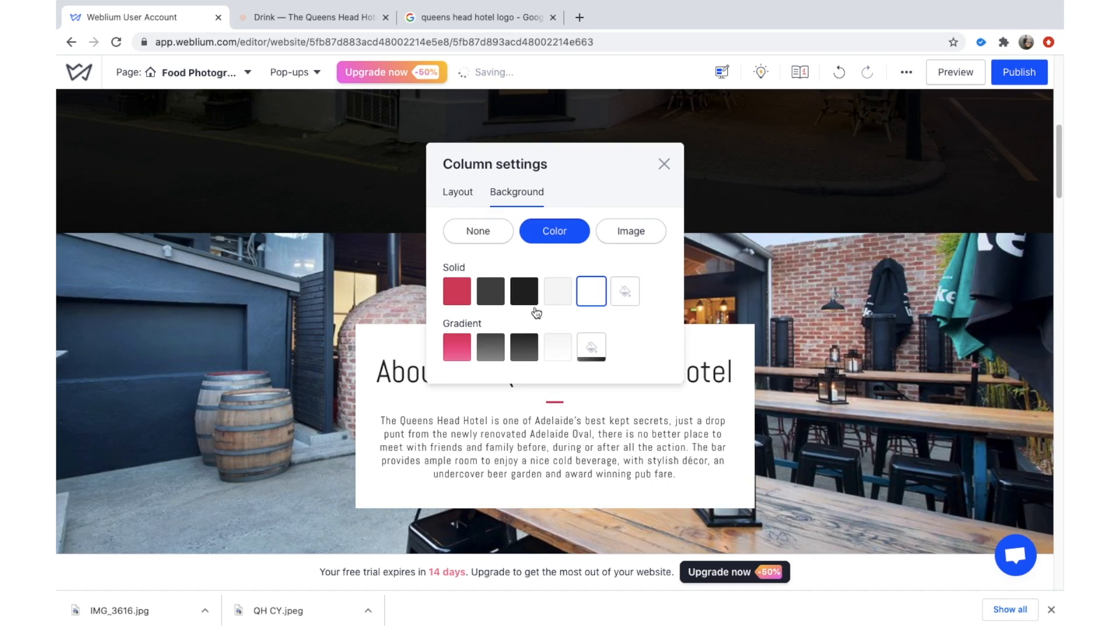
pyautogui.click(668, 166)
pyautogui.scroll(-3, 654, 365)
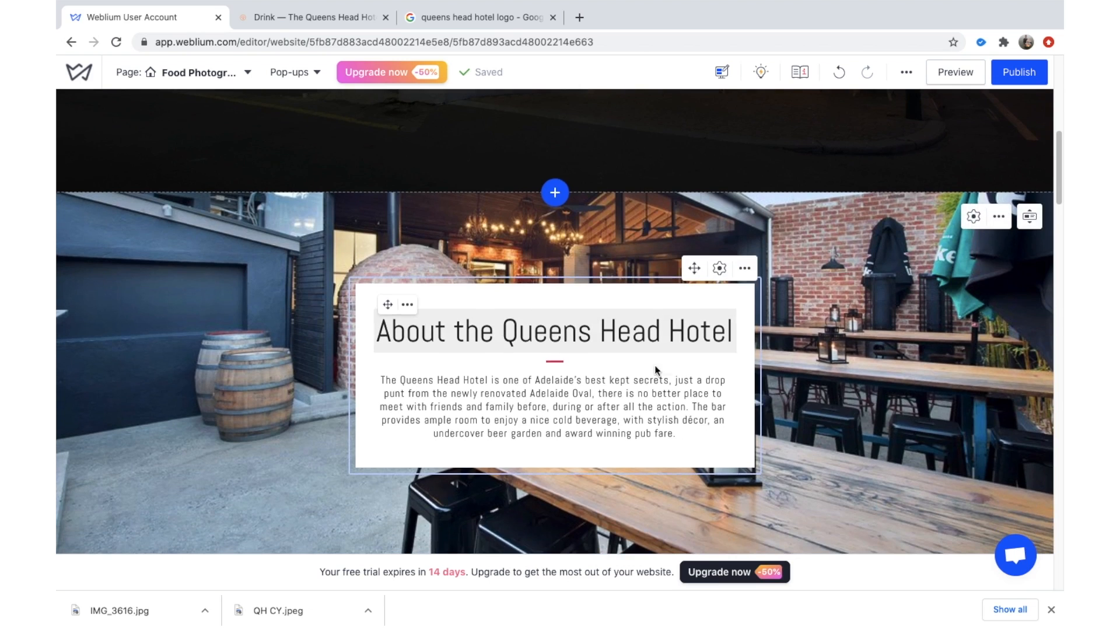
pyautogui.scroll(-1, 917, 383)
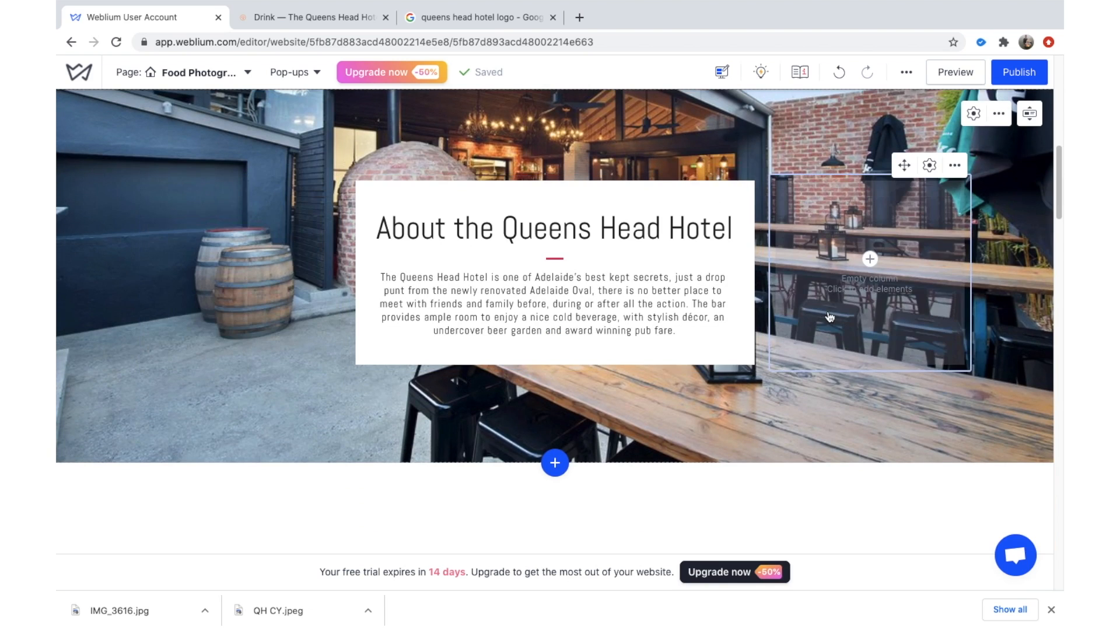
# Scroll to the photographer's intro block and select its portrait photo.
pyautogui.scroll(1, 829, 317)
pyautogui.scroll(10, 829, 316)
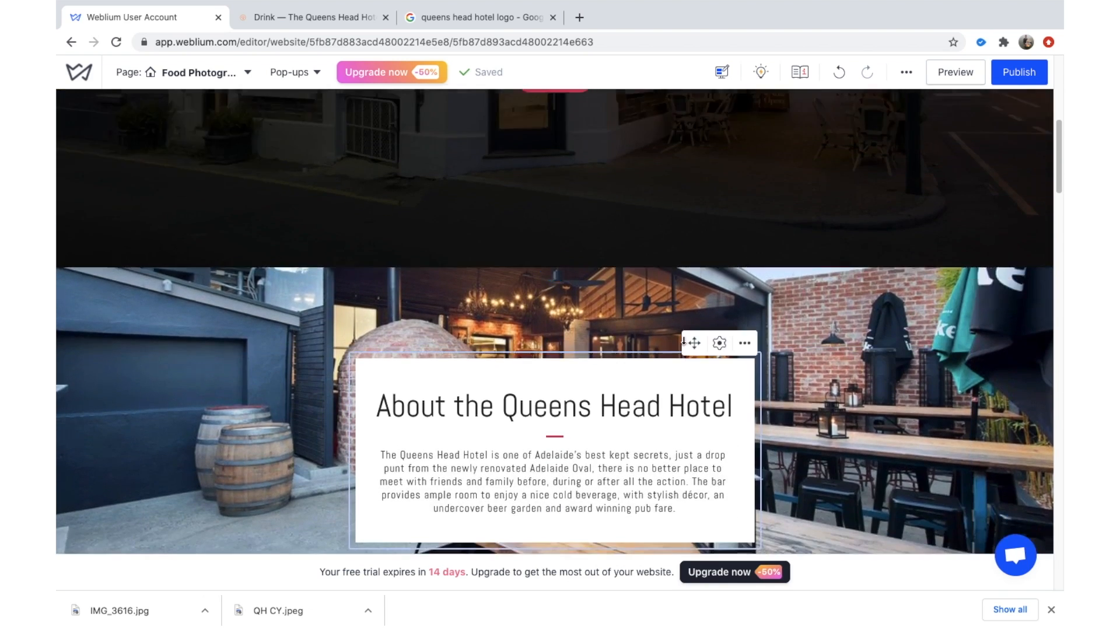
pyautogui.scroll(-10, 700, 298)
pyautogui.scroll(8, 543, 272)
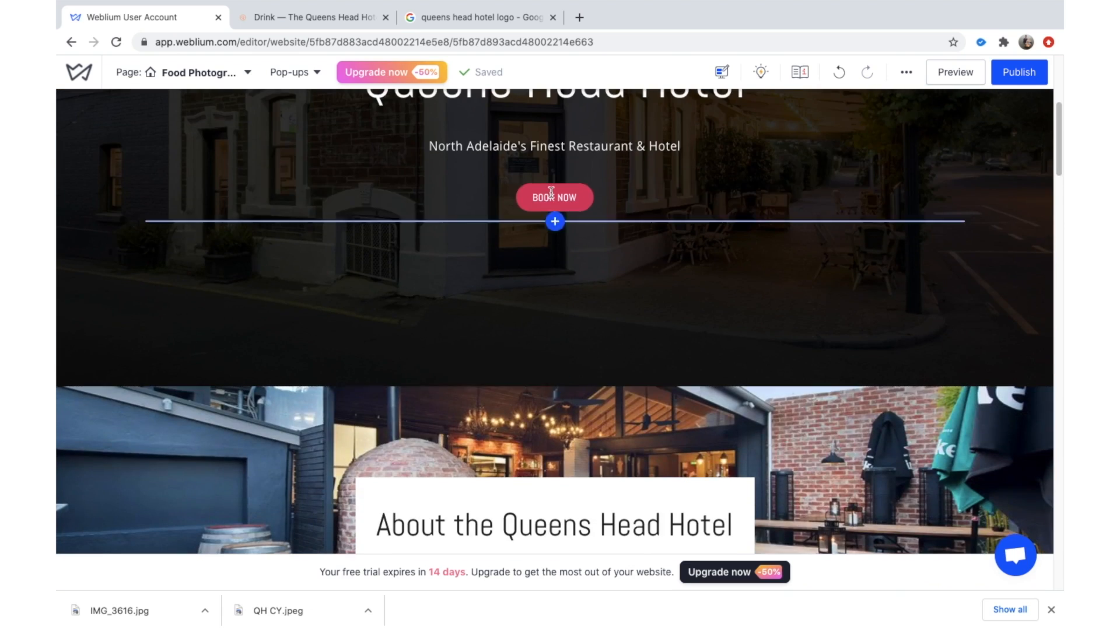
pyautogui.scroll(-10, 543, 272)
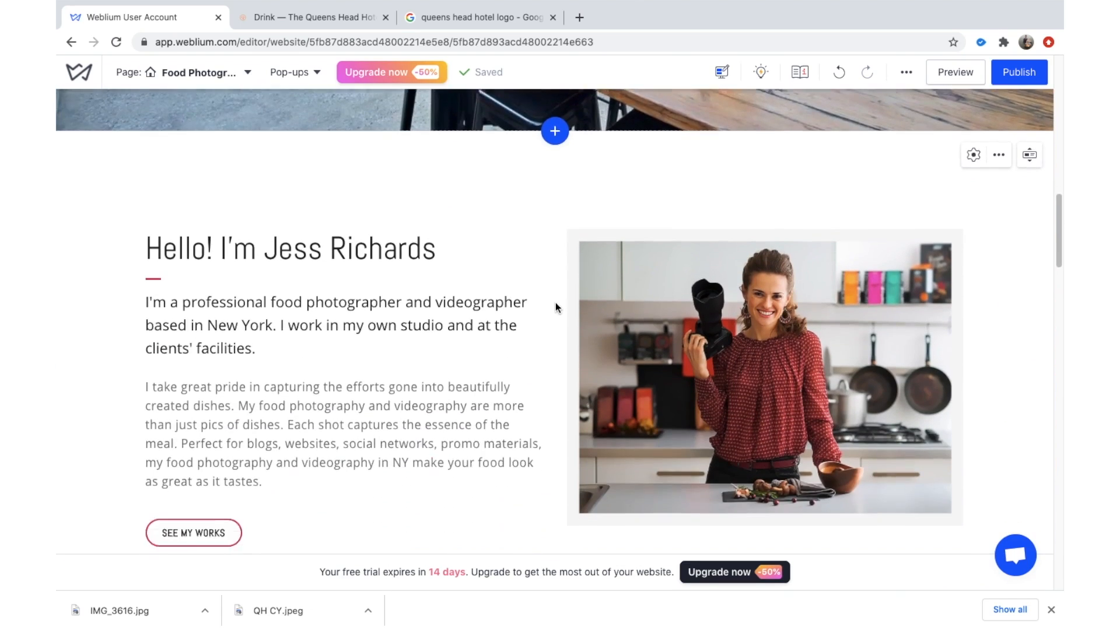
pyautogui.scroll(3, 525, 251)
pyautogui.scroll(-4, 724, 268)
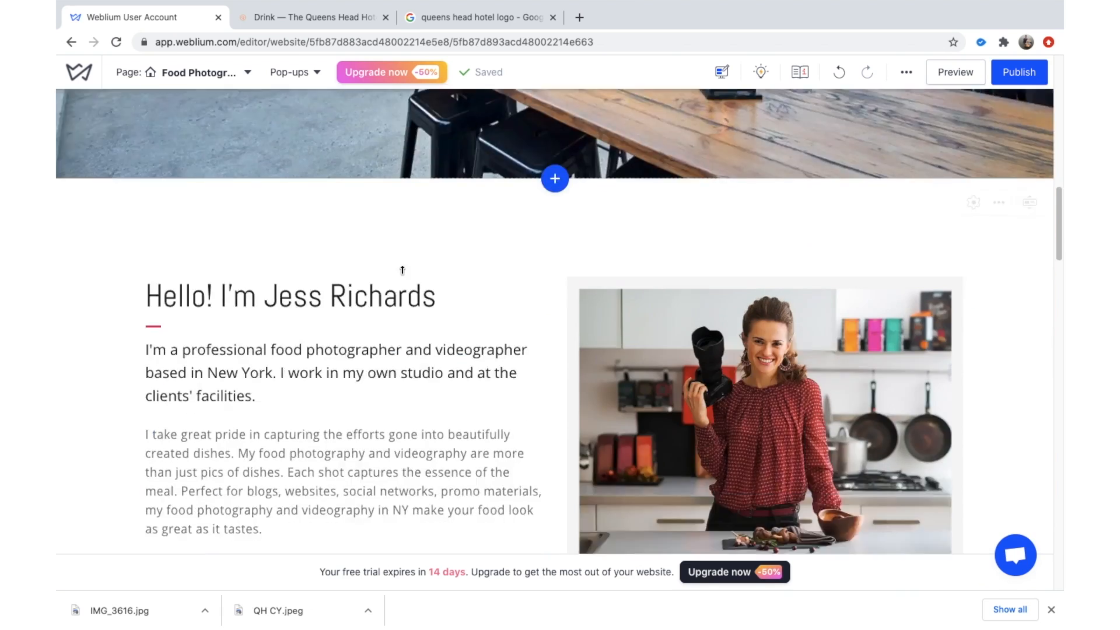
pyautogui.click(723, 269)
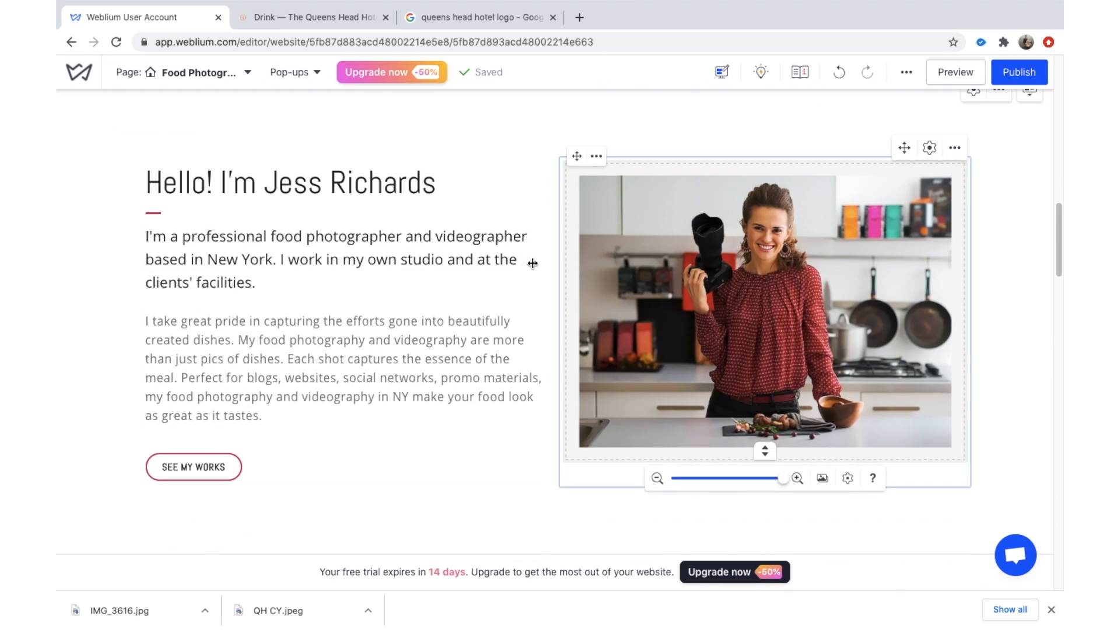
pyautogui.scroll(-3, 519, 264)
pyautogui.scroll(-3, 516, 264)
pyautogui.scroll(9, 969, 301)
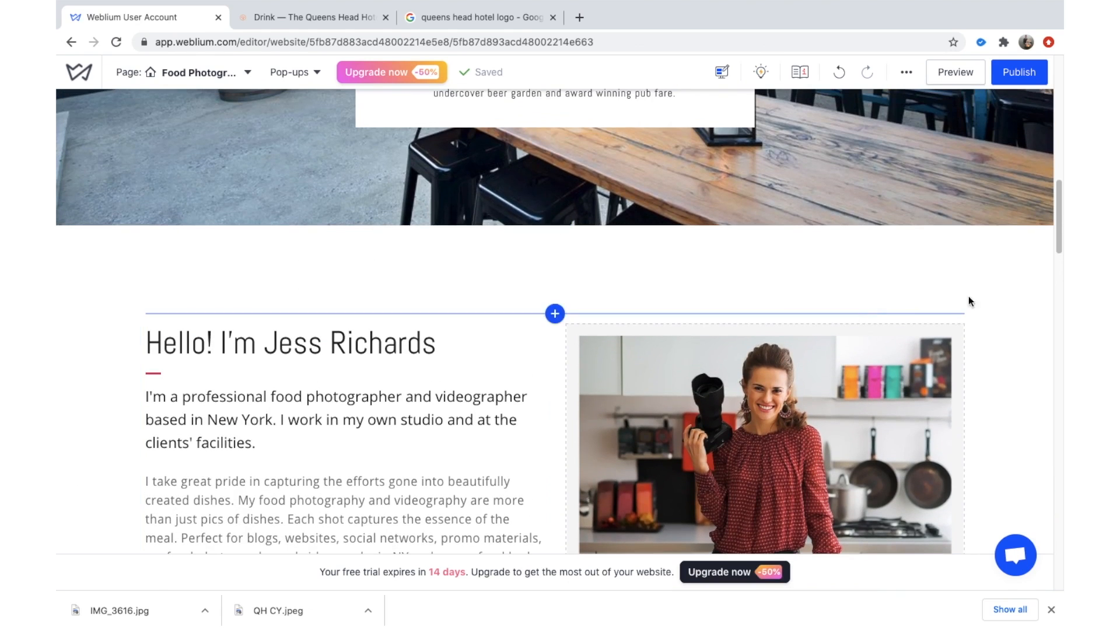
# Check the intro block's Background settings, then delete the 'Hello! I'm Jess Richards' block.
pyautogui.click(973, 249)
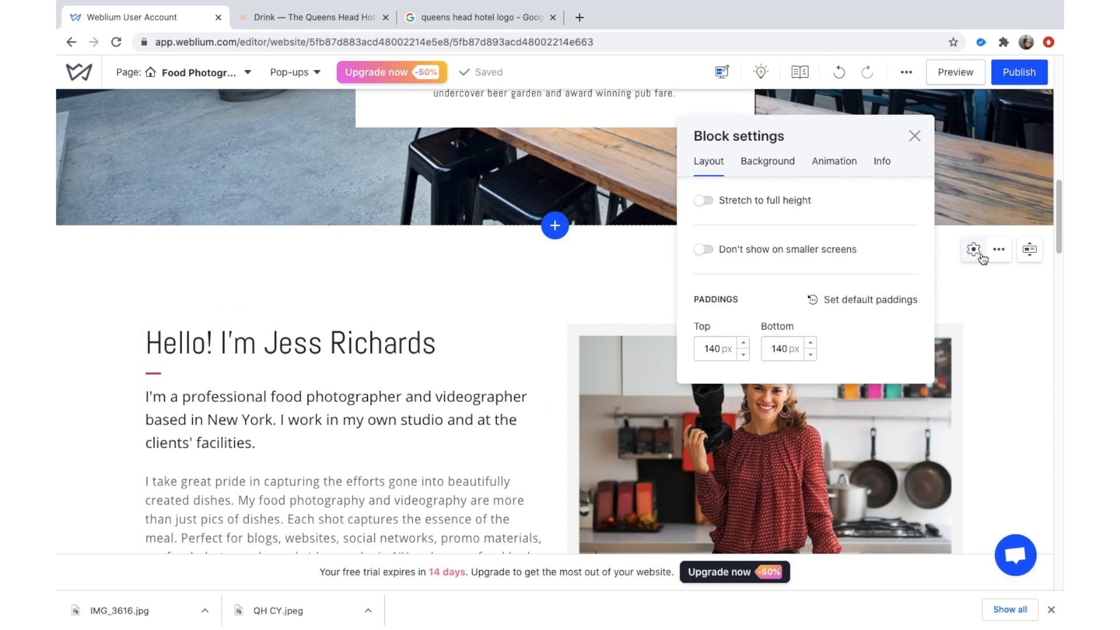
pyautogui.click(791, 164)
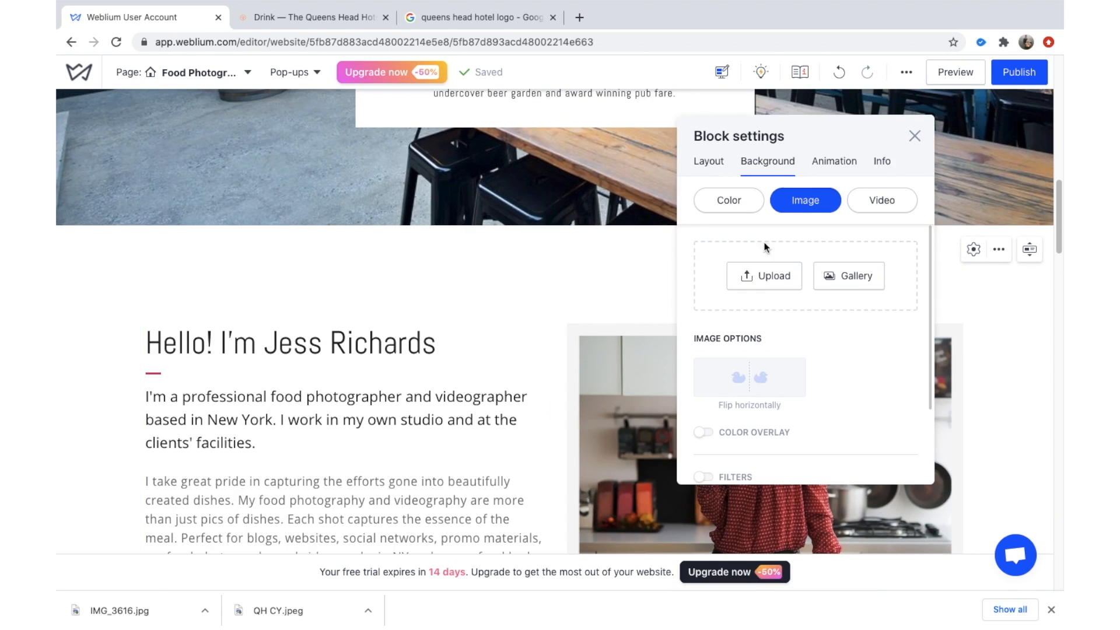
pyautogui.click(914, 137)
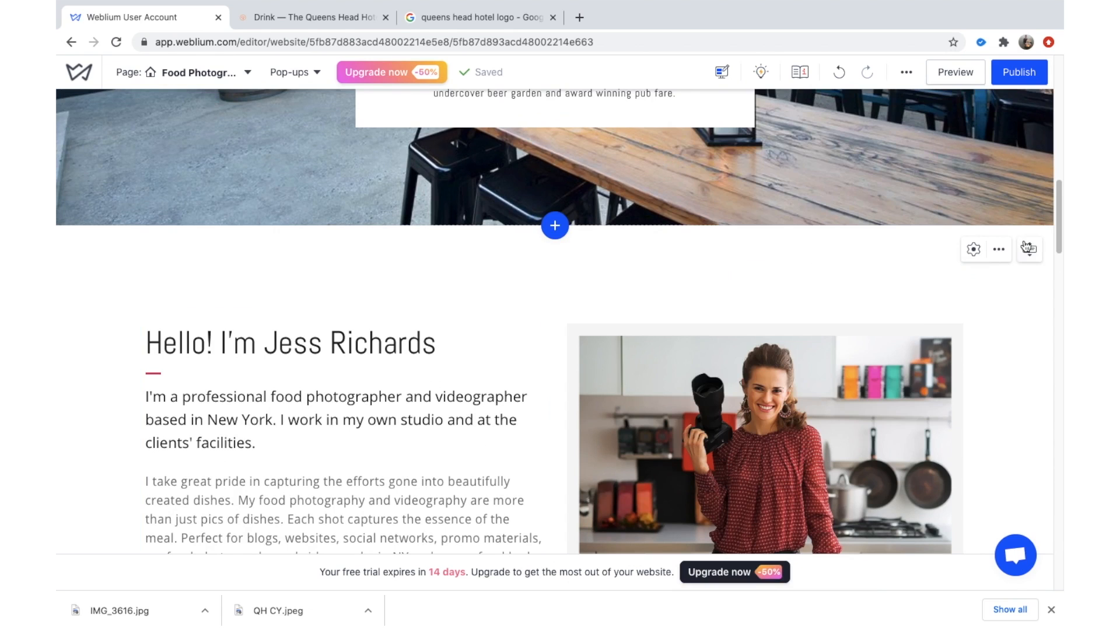
pyautogui.click(1009, 257)
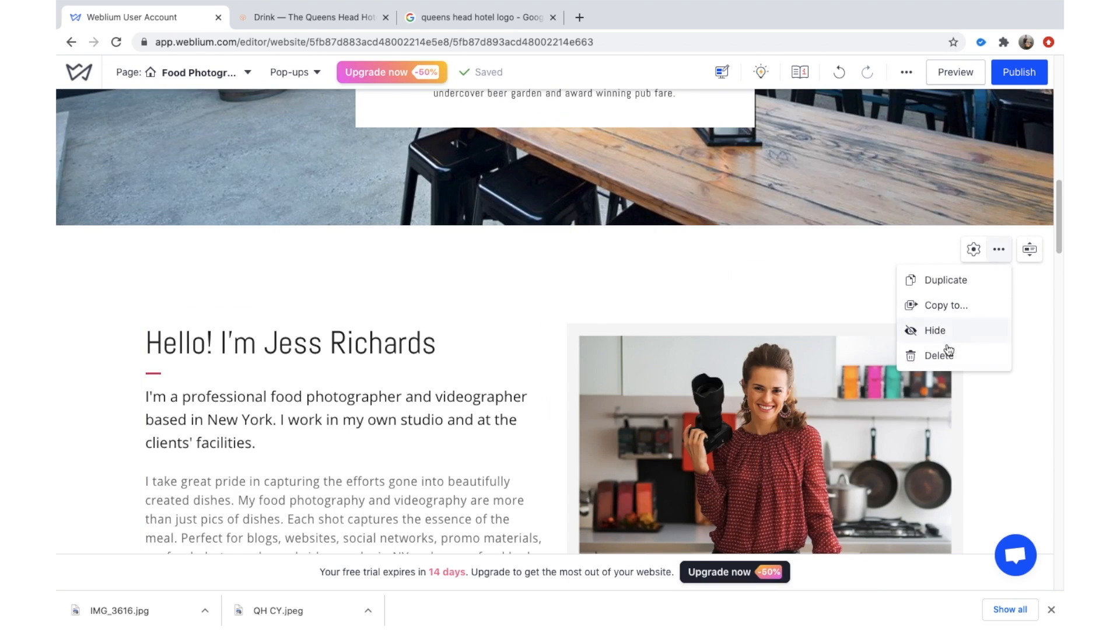
pyautogui.click(914, 347)
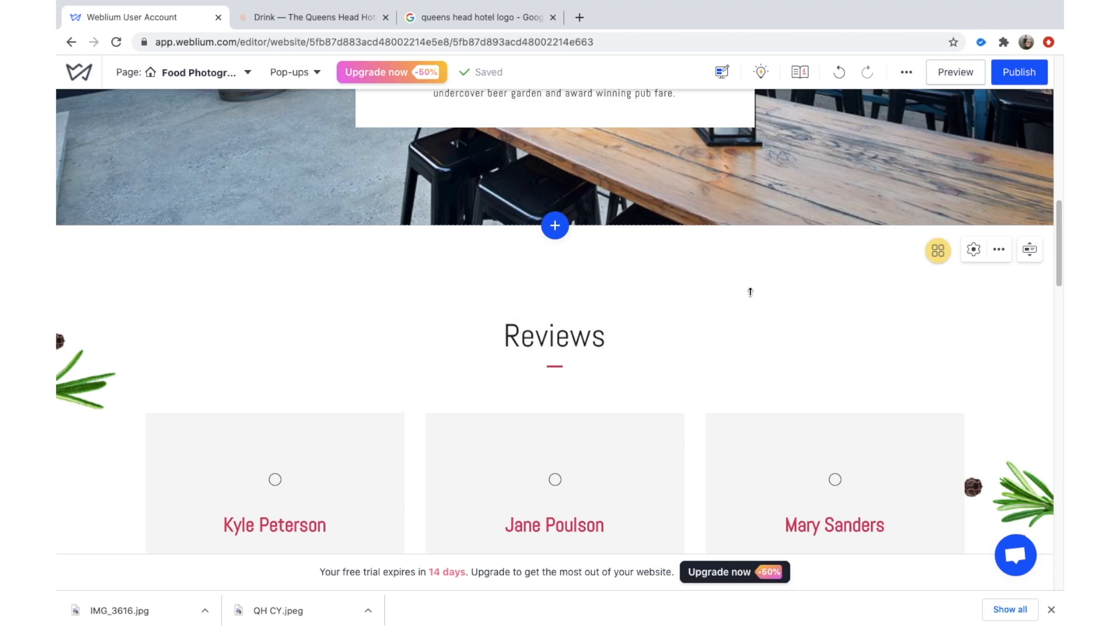
# Rerun the Google search under All as 'queens head hotel', dropping 'logo'.
pyautogui.click(464, 10)
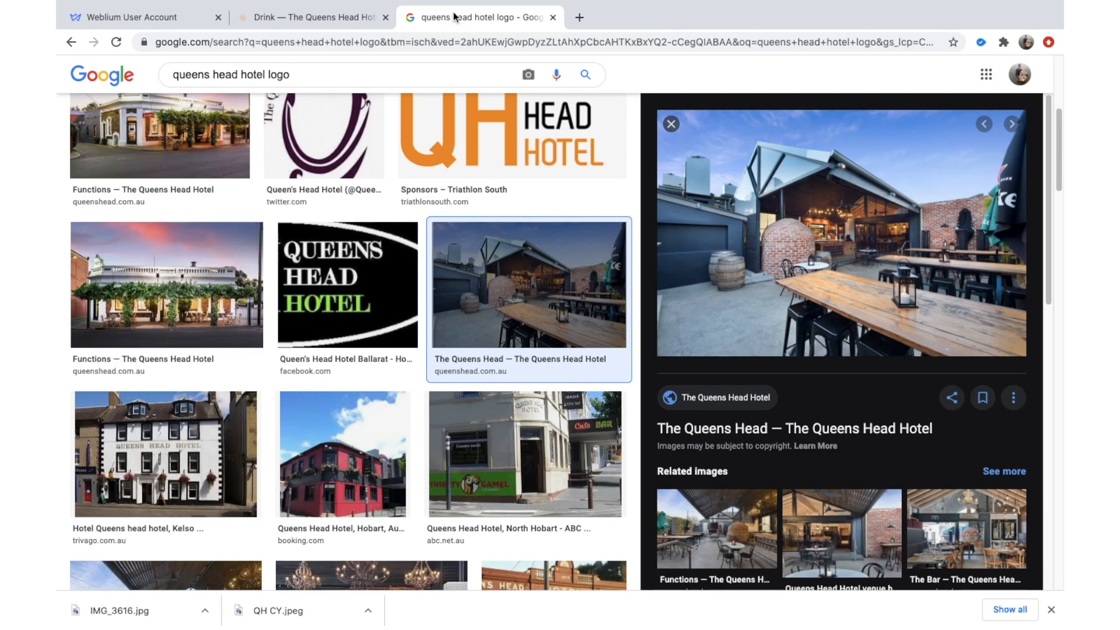
pyautogui.scroll(5, 193, 233)
pyautogui.scroll(2, 175, 105)
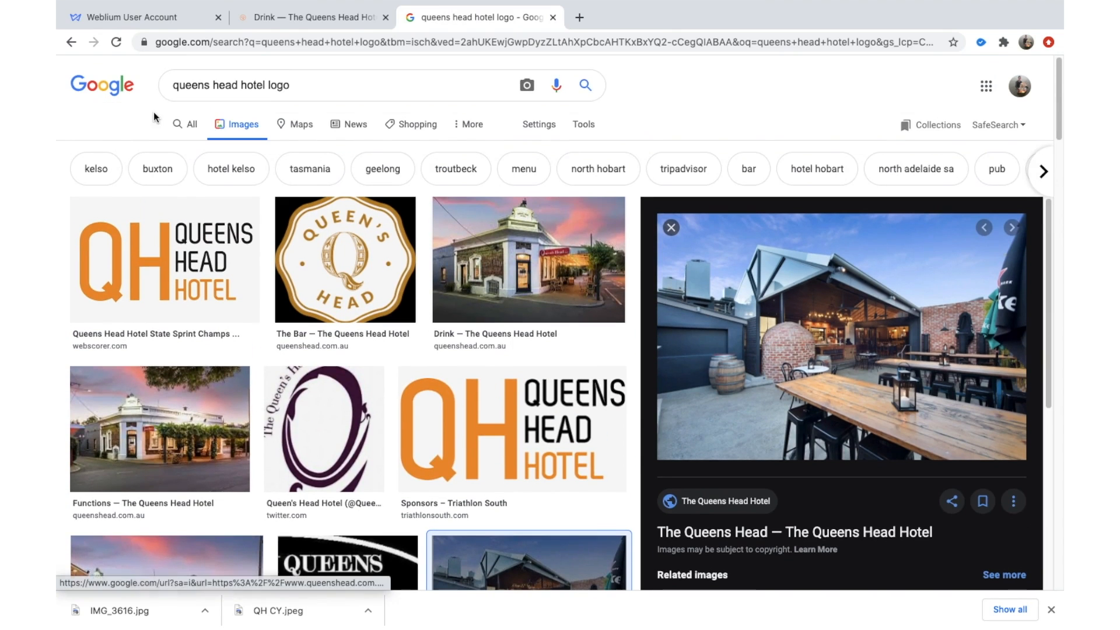
pyautogui.click(184, 125)
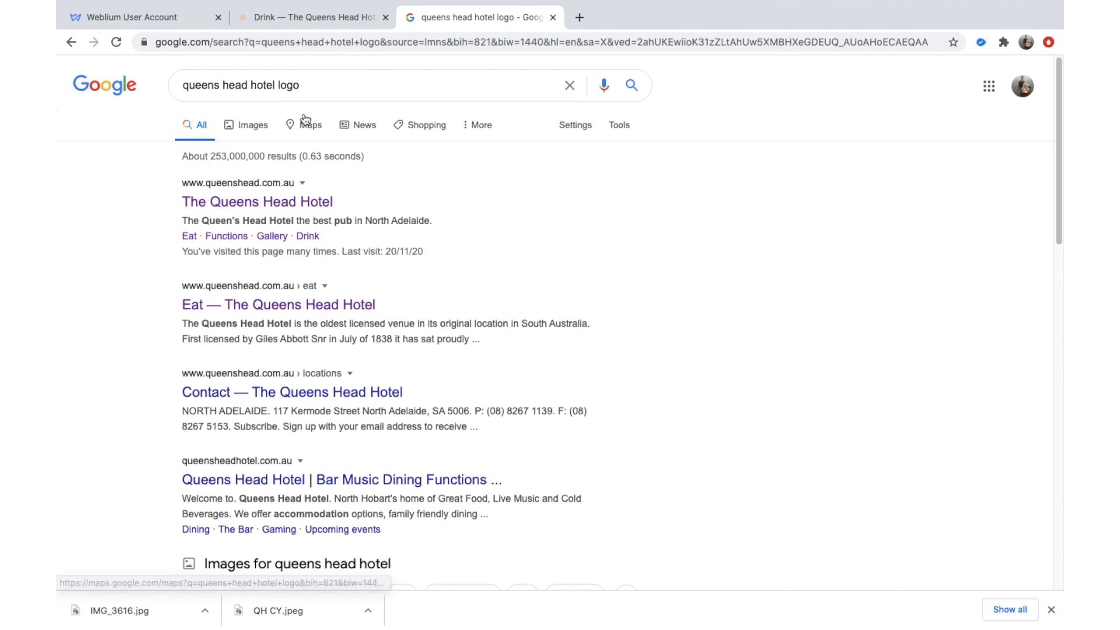
pyautogui.doubleClick(295, 83)
pyautogui.press('BackSpace')
pyautogui.press('Return')
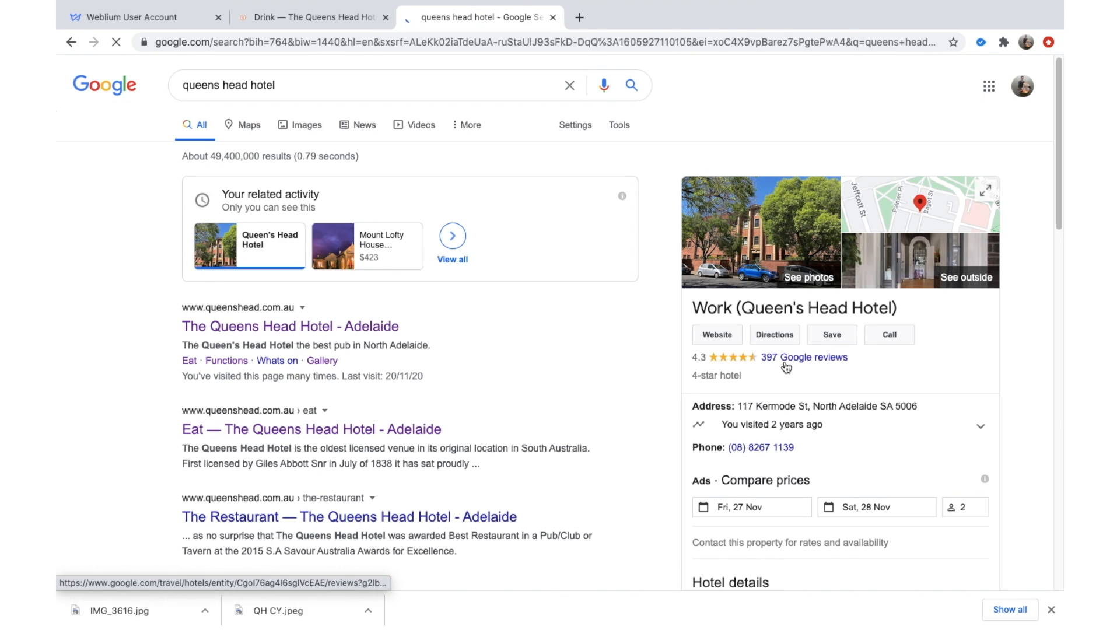
# Open the hotel's 397 Google reviews and highlight the first review's text.
pyautogui.click(784, 364)
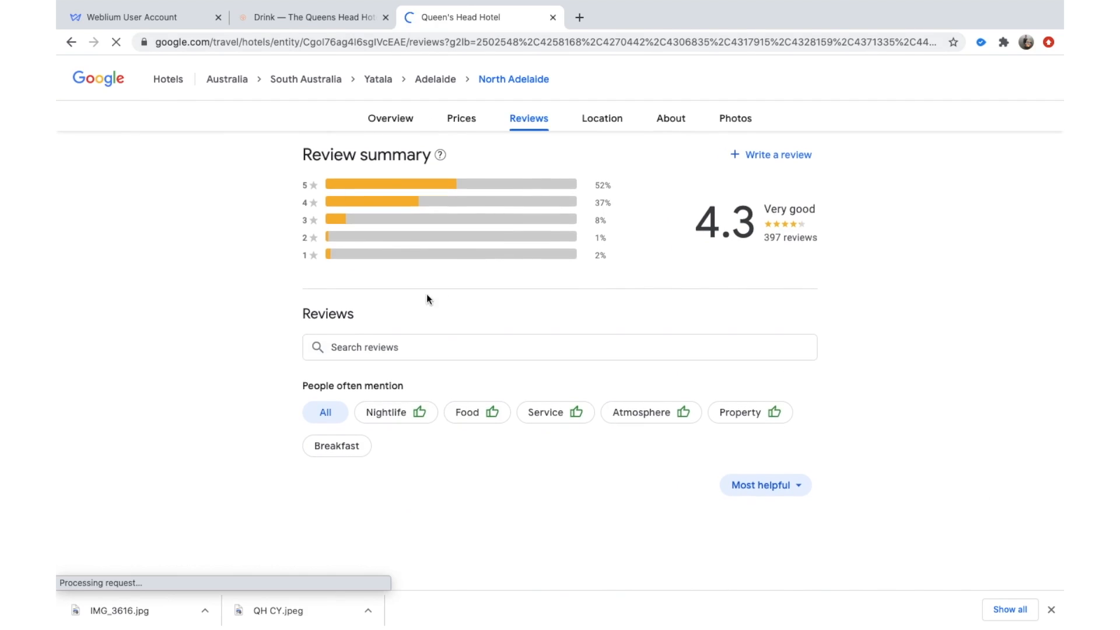
pyautogui.scroll(-2, 418, 312)
pyautogui.scroll(-3, 437, 365)
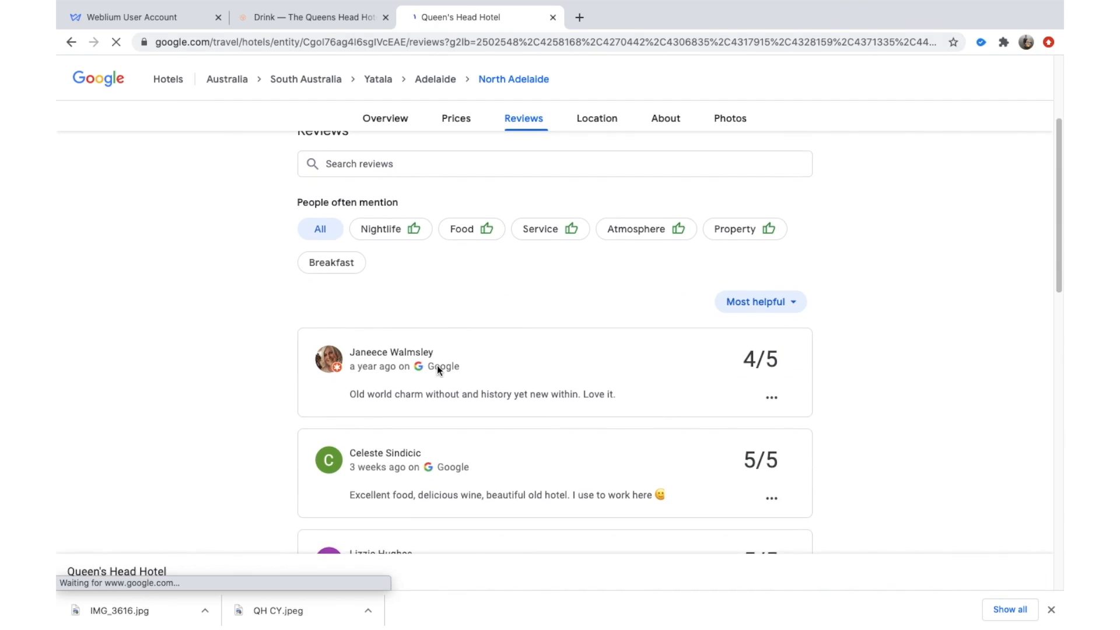
pyautogui.scroll(-1, 538, 369)
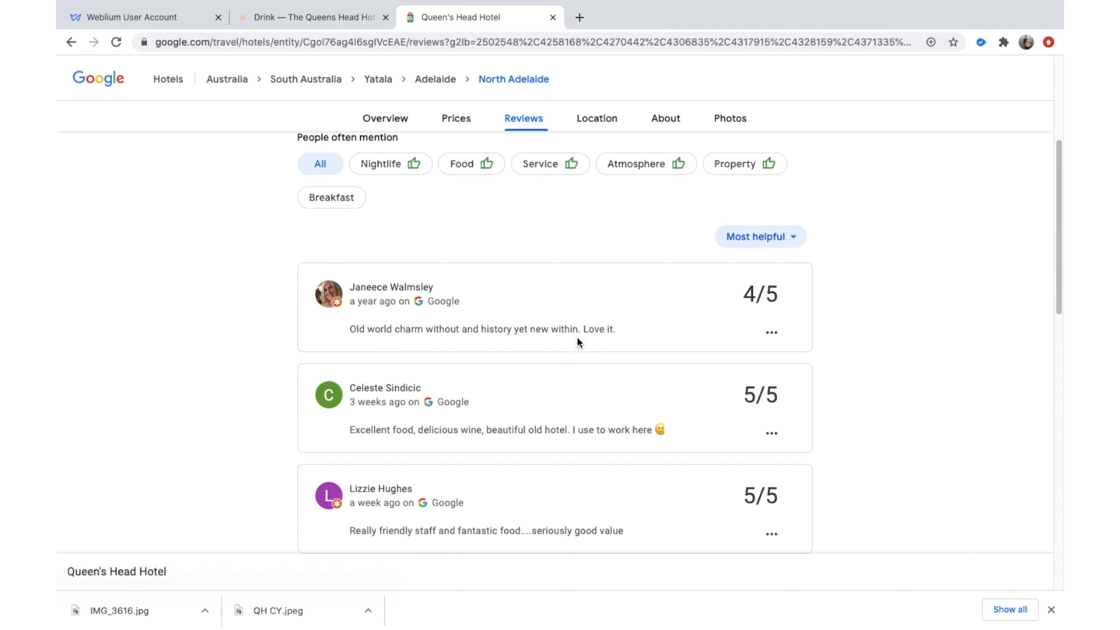
pyautogui.moveTo(615, 332); pyautogui.dragTo(334, 320)
pyautogui.hotkey('ctrl', 'c')
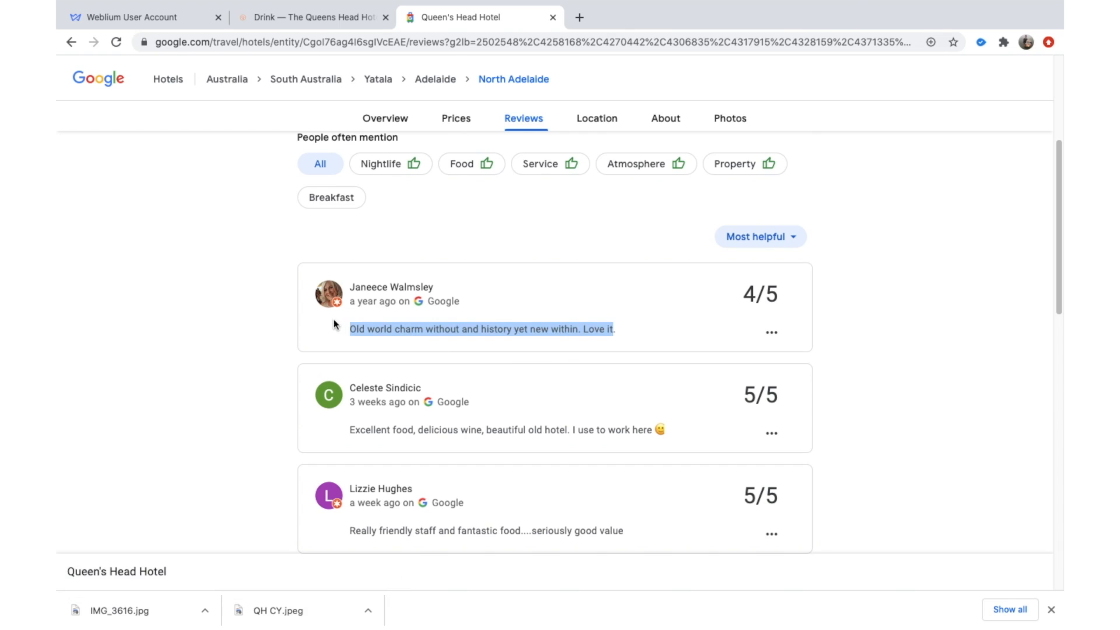
# Replace the first review card's placeholder paragraph with the copied Google review.
pyautogui.click(188, 10)
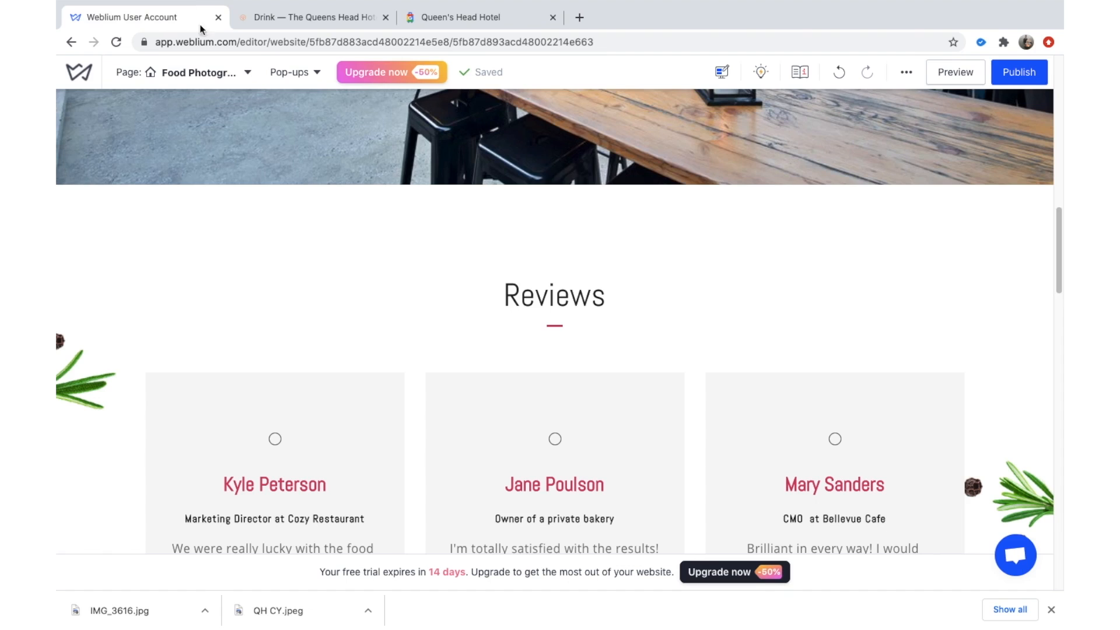
pyautogui.scroll(-2, 345, 502)
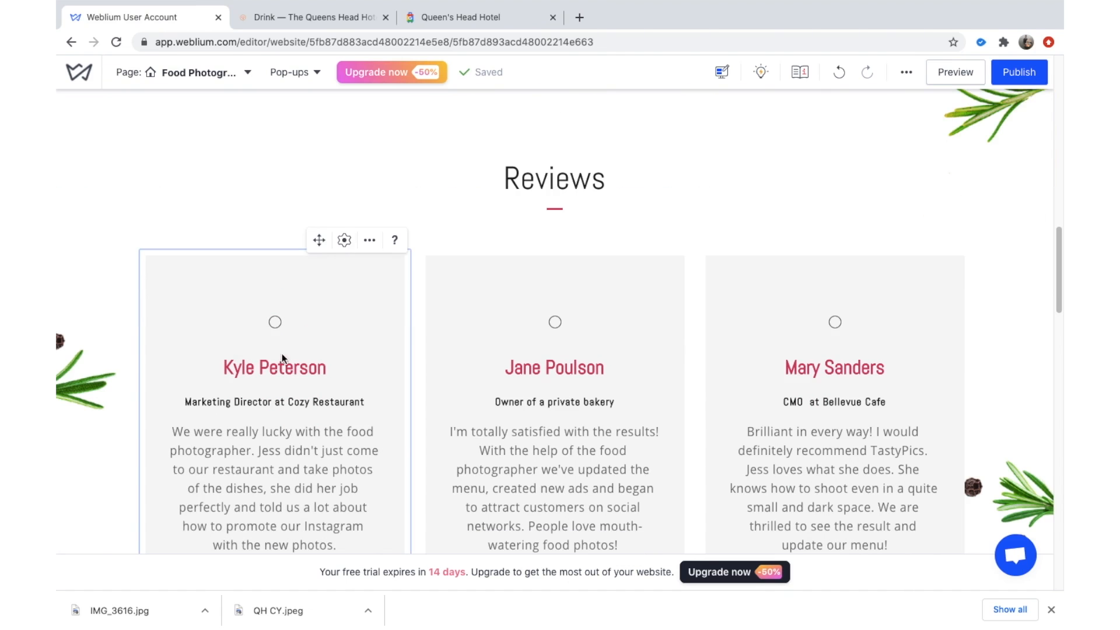
pyautogui.click(272, 439)
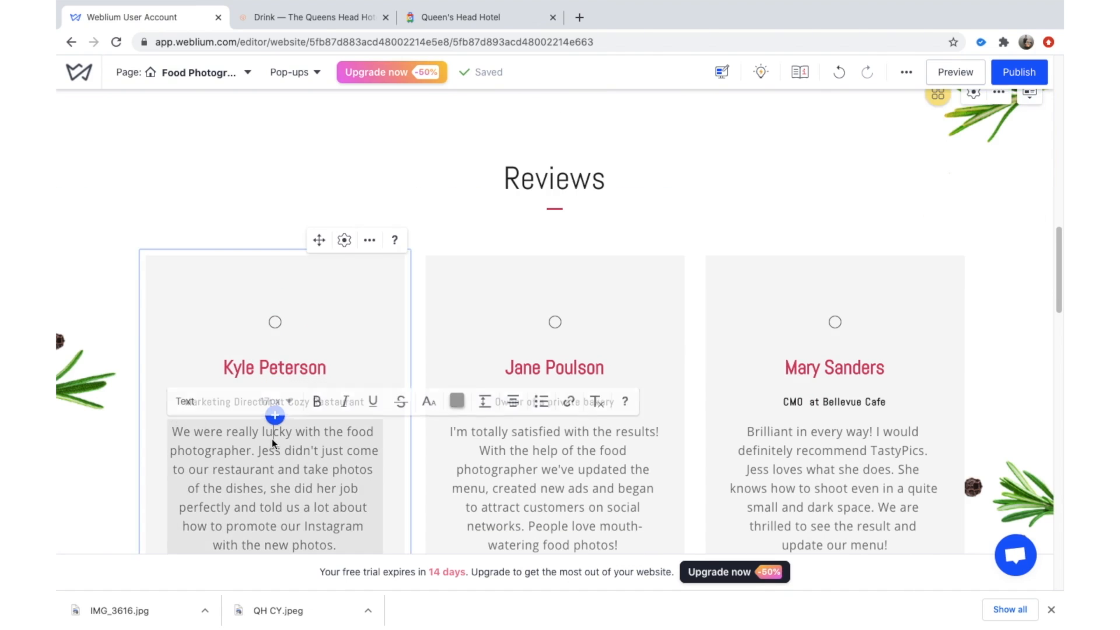
pyautogui.scroll(-2, 273, 439)
pyautogui.tripleClick(272, 439)
pyautogui.hotkey('ctrl', 'v')
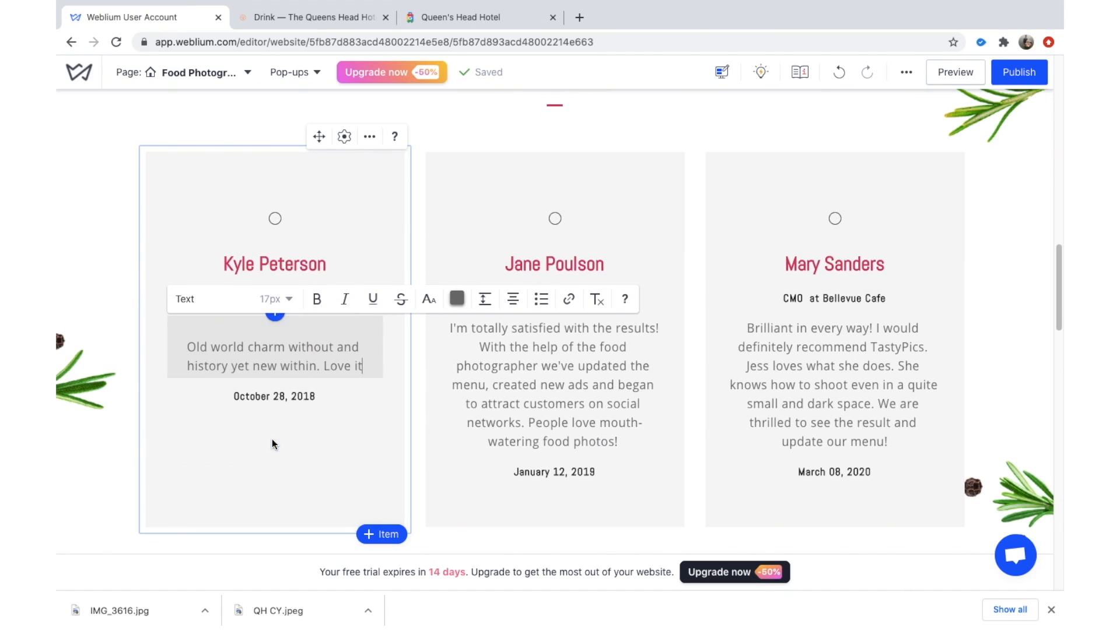
# Copy the first Google reviewer's name into the first card's name heading.
pyautogui.tripleClick(286, 265)
pyautogui.click(355, 18)
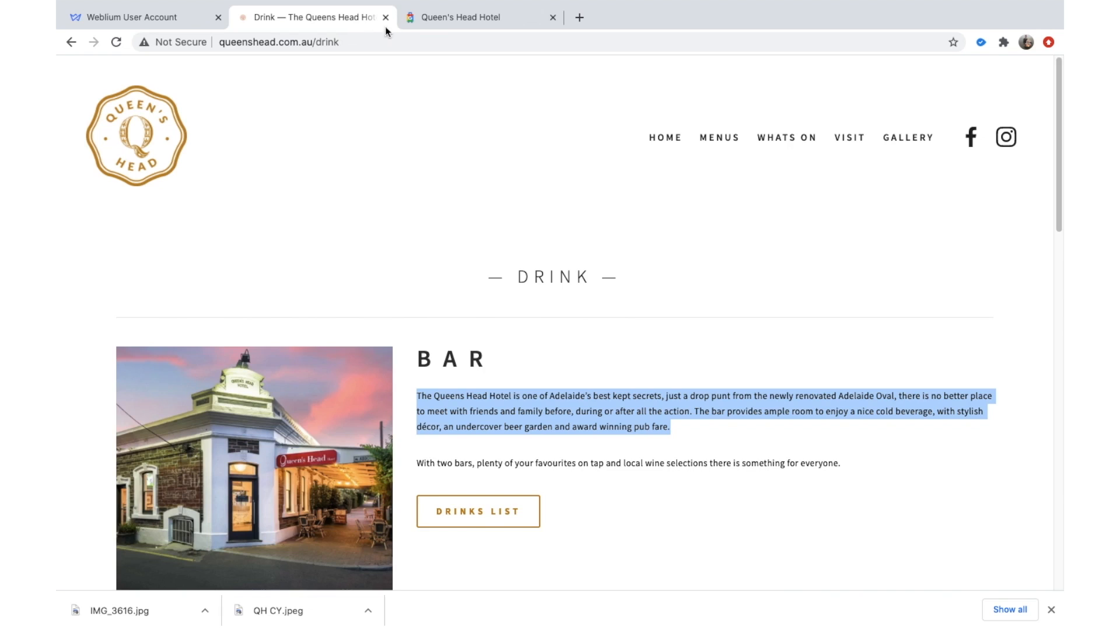
pyautogui.click(402, 18)
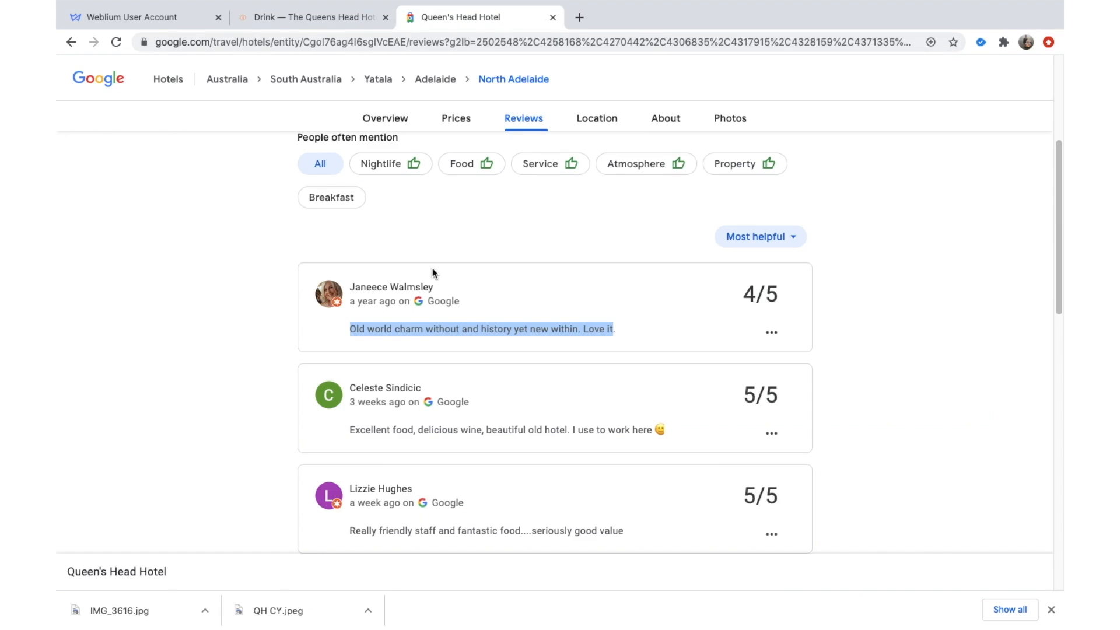
pyautogui.moveTo(438, 288); pyautogui.dragTo(368, 287)
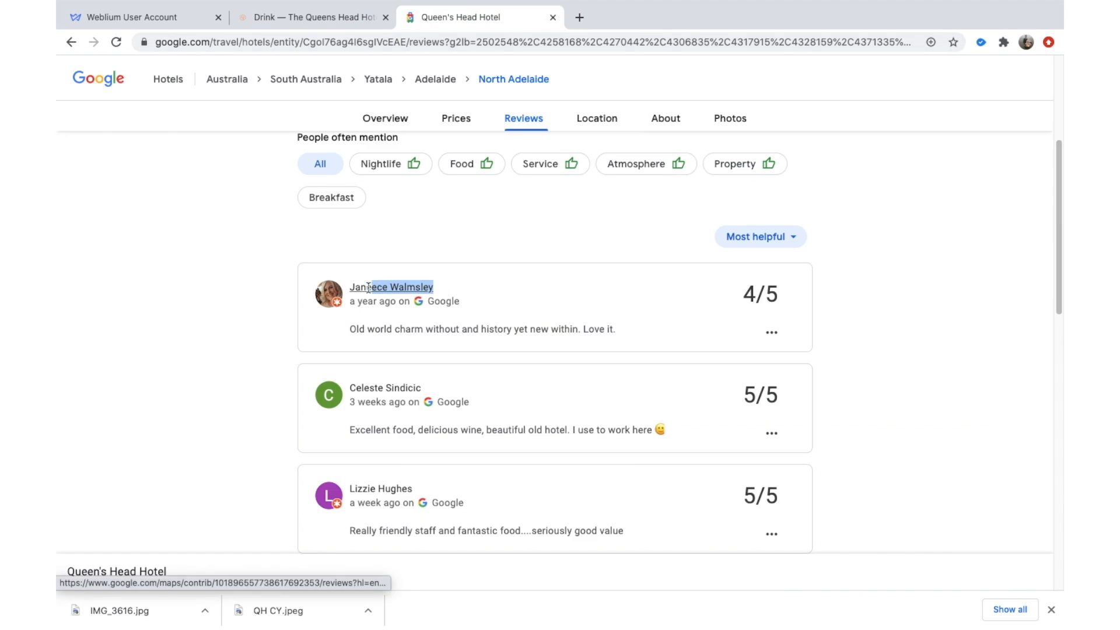
pyautogui.click(170, 17)
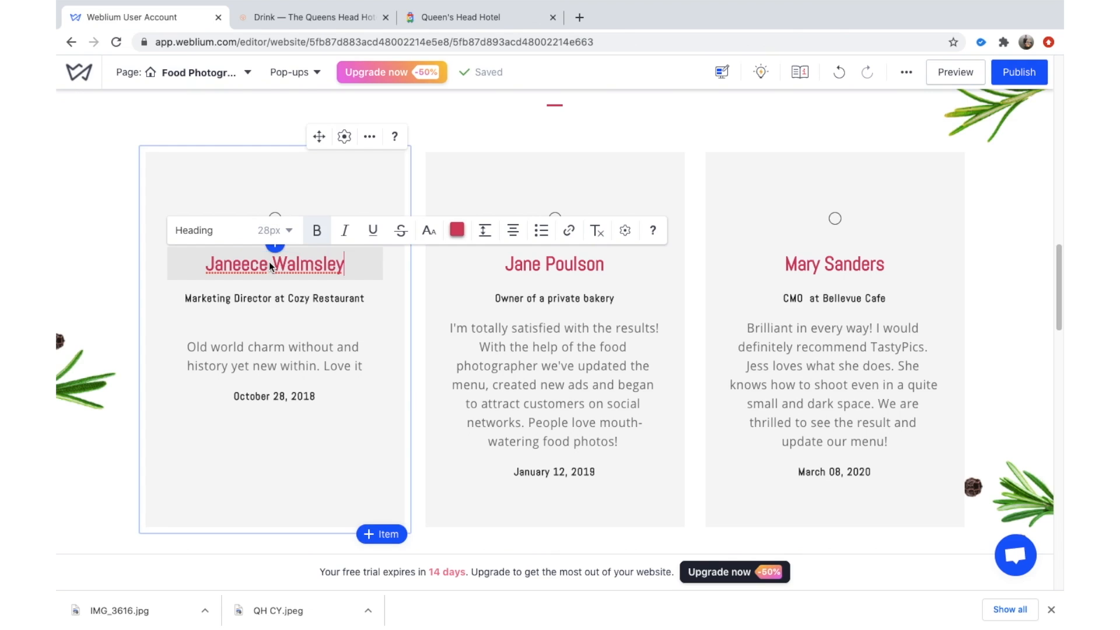
# Delete the 'Marketing Director at Cozy Restaurant' subtitle from the first card.
pyautogui.click(329, 296)
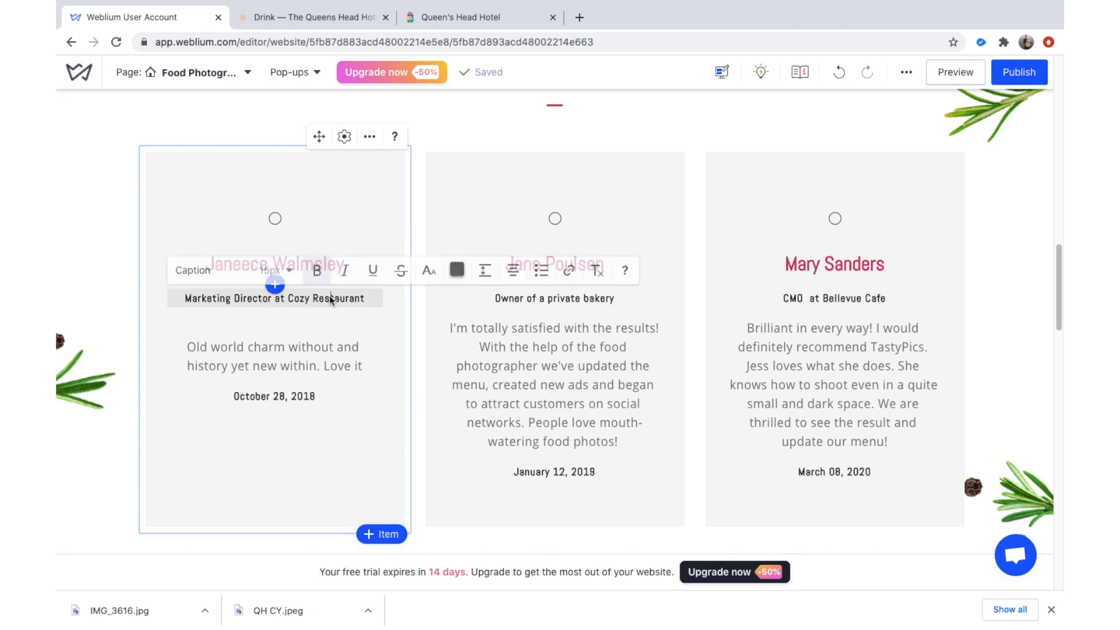
pyautogui.click(339, 308)
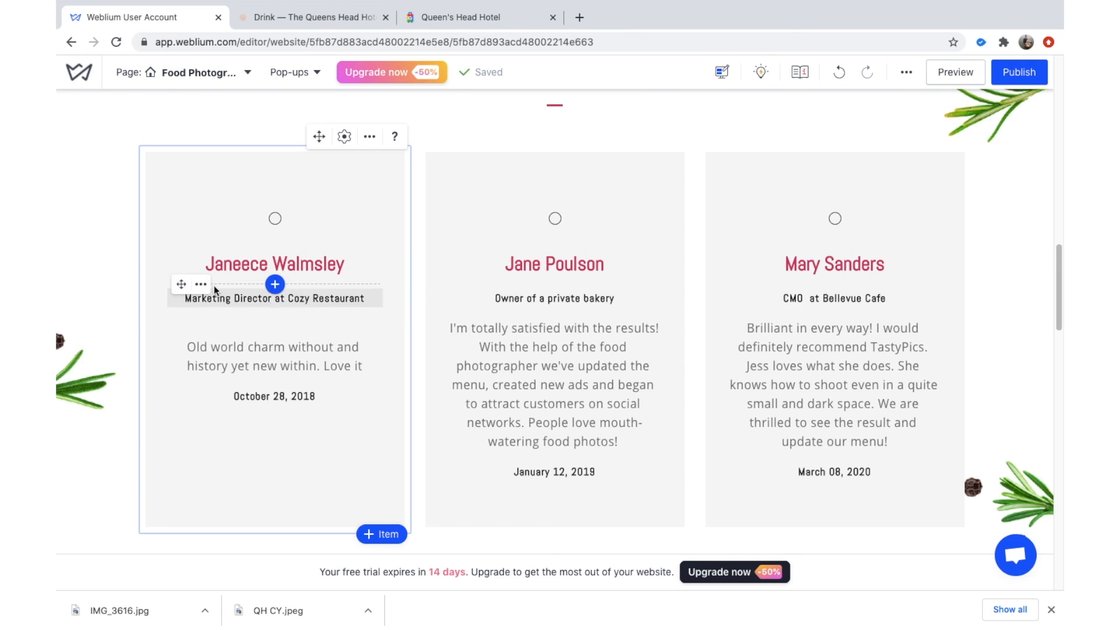
pyautogui.click(201, 286)
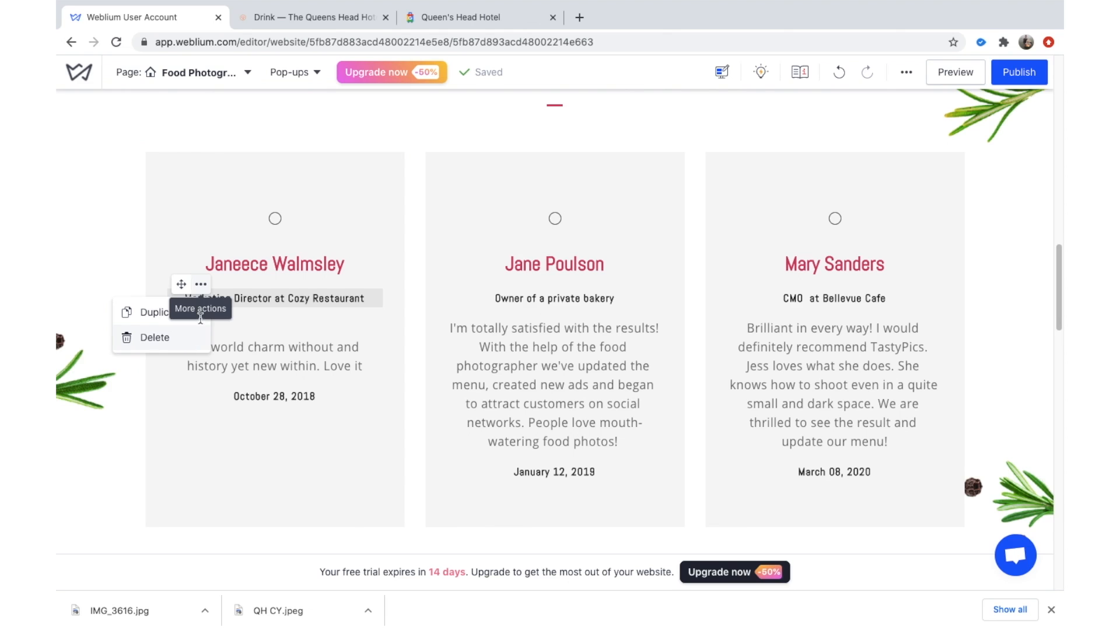
pyautogui.click(169, 337)
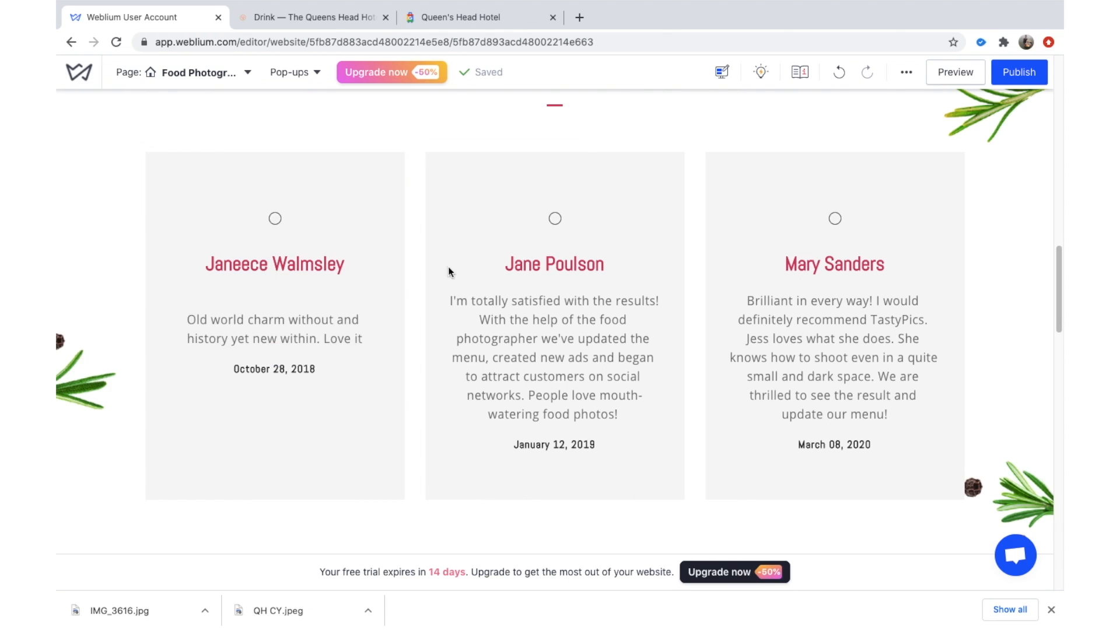
pyautogui.scroll(-5, 595, 420)
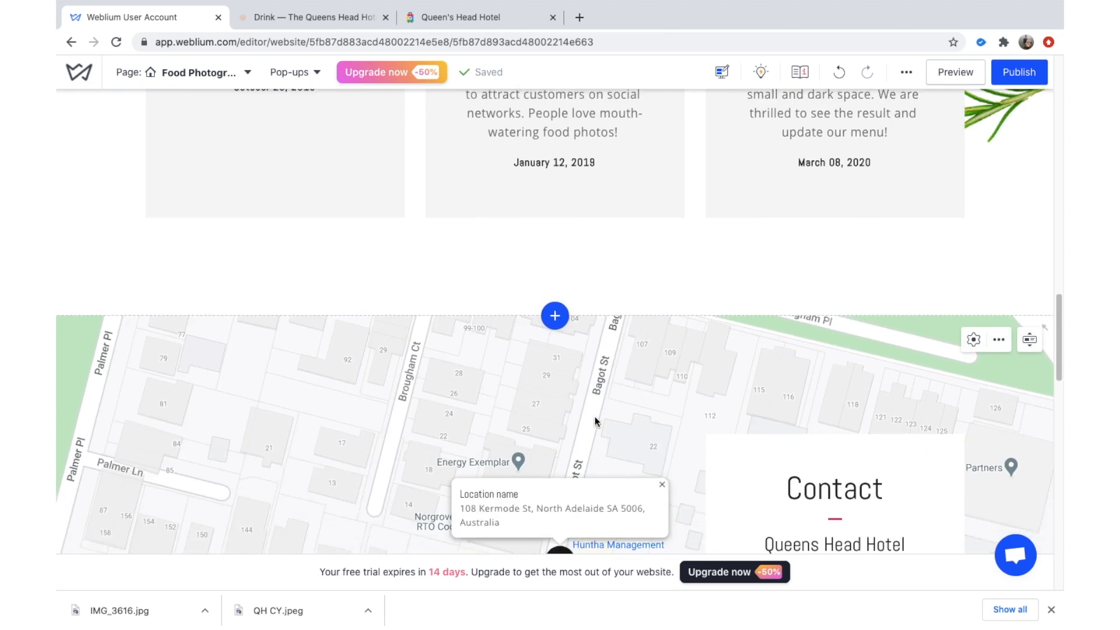
# In the Reviews block's Layout settings, set the top and bottom padding to 40 px.
pyautogui.scroll(6, 595, 420)
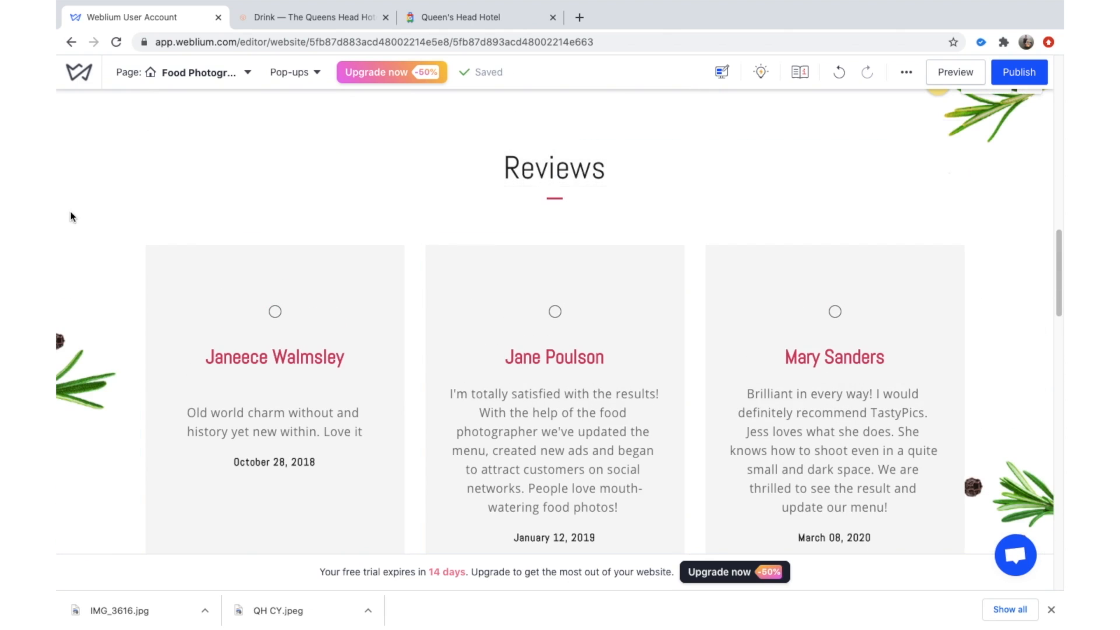
pyautogui.scroll(2, 70, 218)
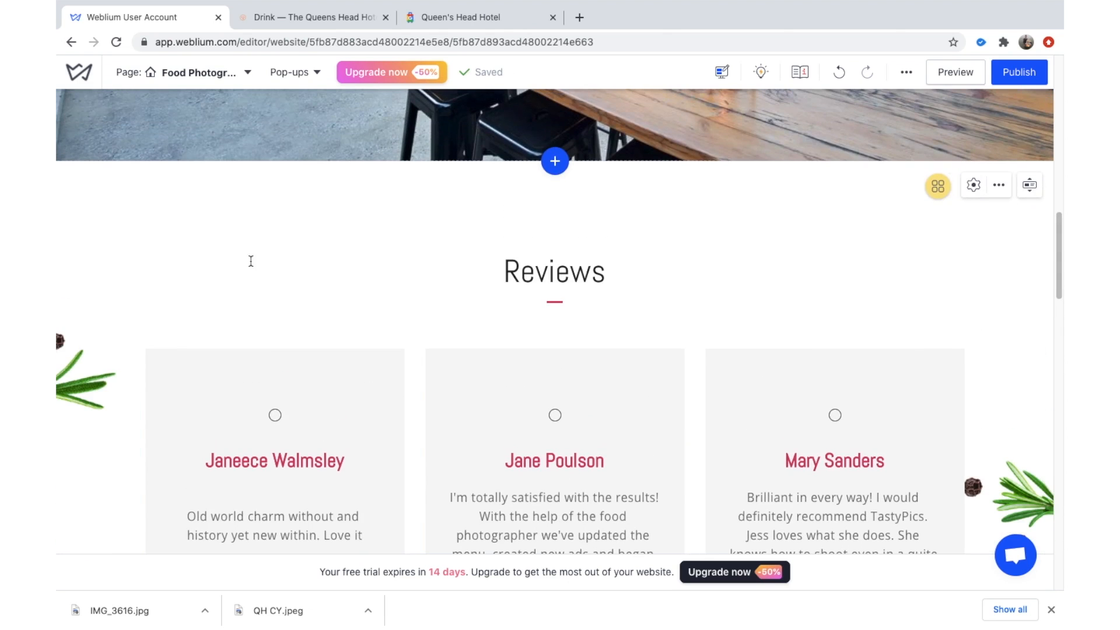
pyautogui.click(1000, 190)
pyautogui.click(973, 186)
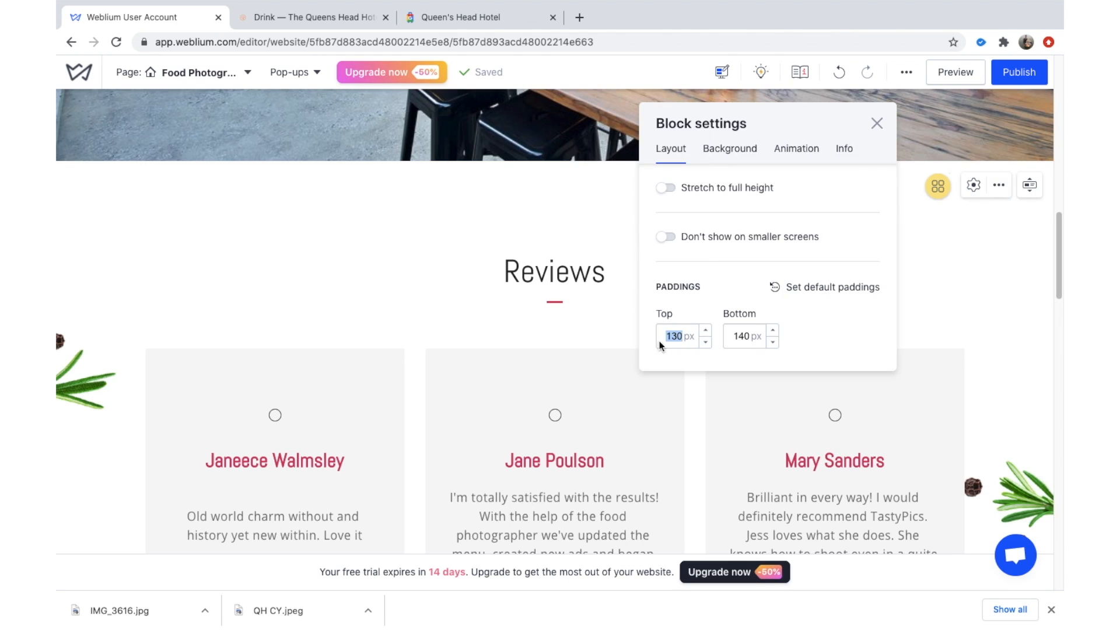
pyautogui.write('10')
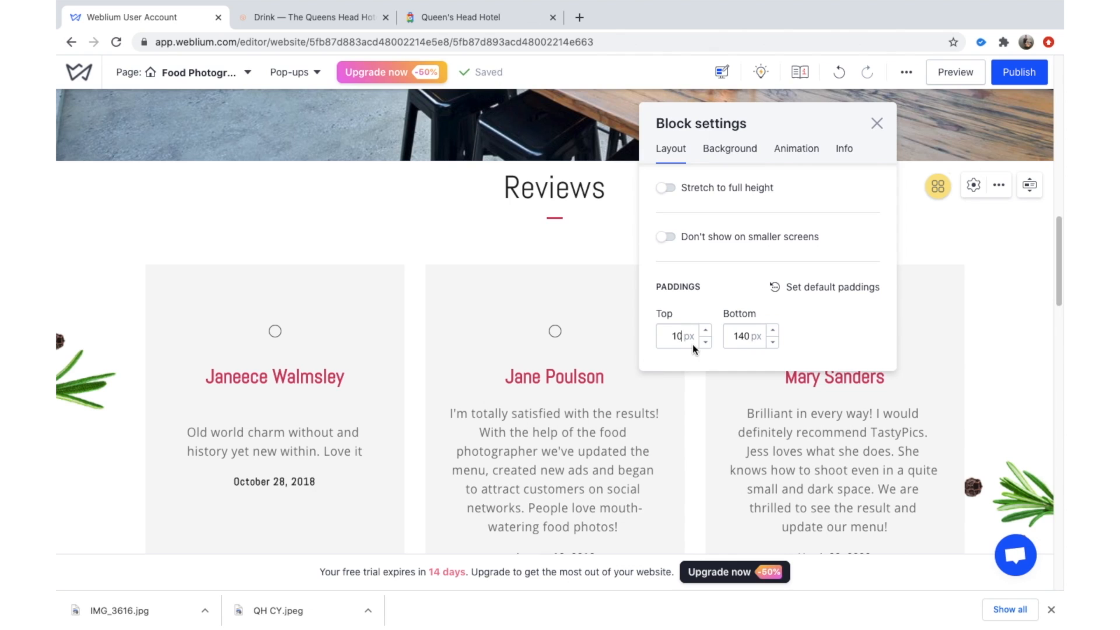
pyautogui.press('BackSpace')
pyautogui.press('BackSpace')
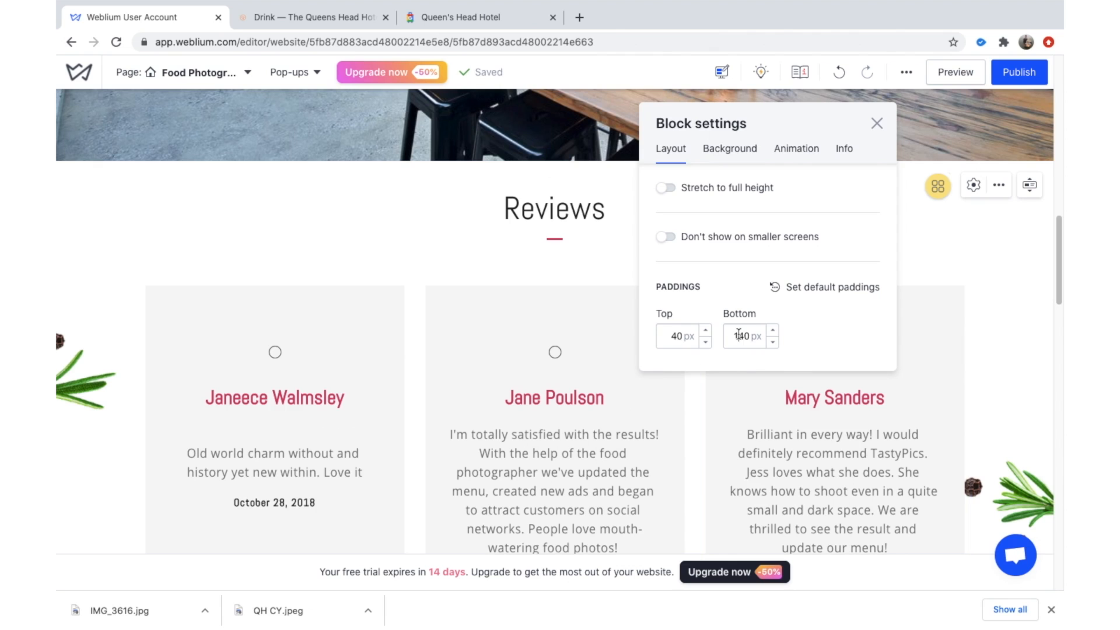
# Close Block settings and scroll from the review cards through the map to the Enquiries form.
pyautogui.click(449, 236)
pyautogui.scroll(-2, 1017, 314)
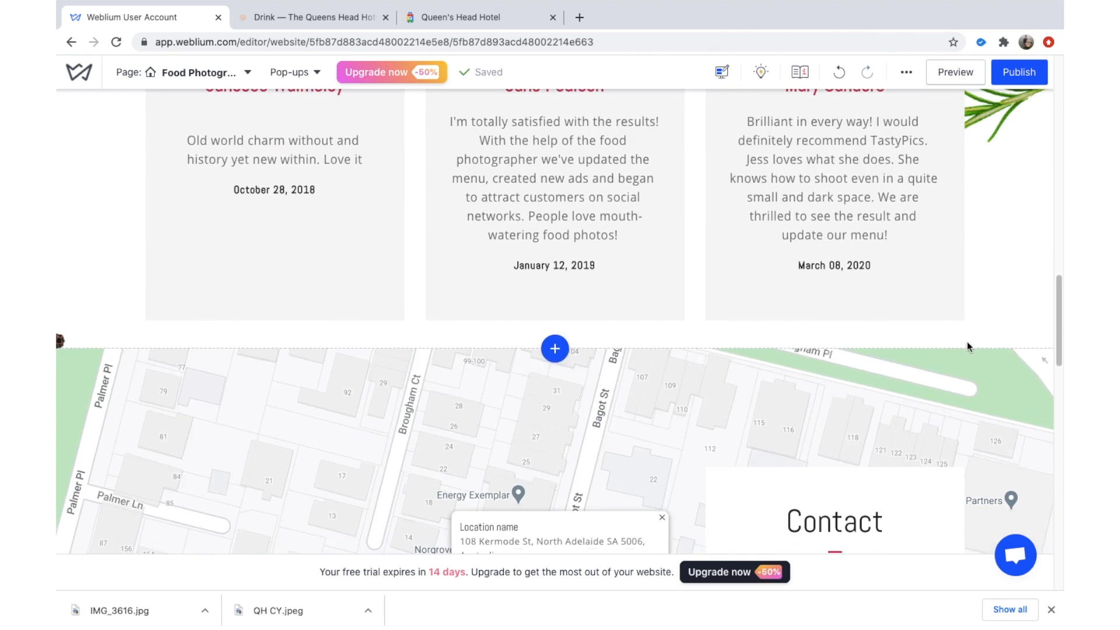
pyautogui.scroll(8, 982, 222)
pyautogui.scroll(-1, 983, 211)
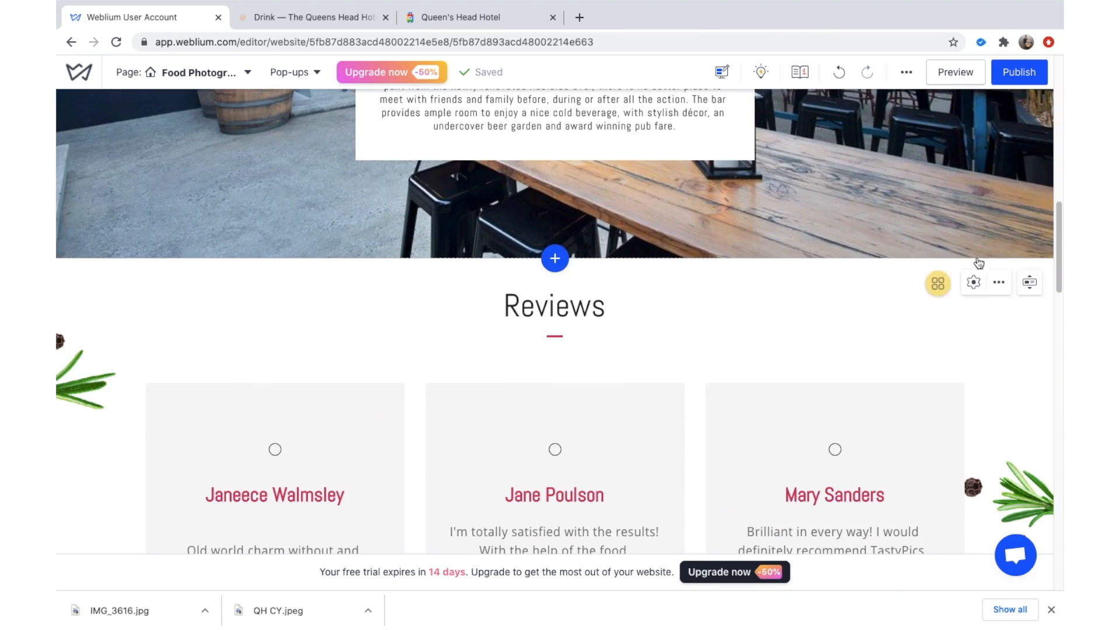
pyautogui.scroll(-4, 920, 379)
pyautogui.scroll(5, 831, 475)
pyautogui.scroll(-4, 863, 327)
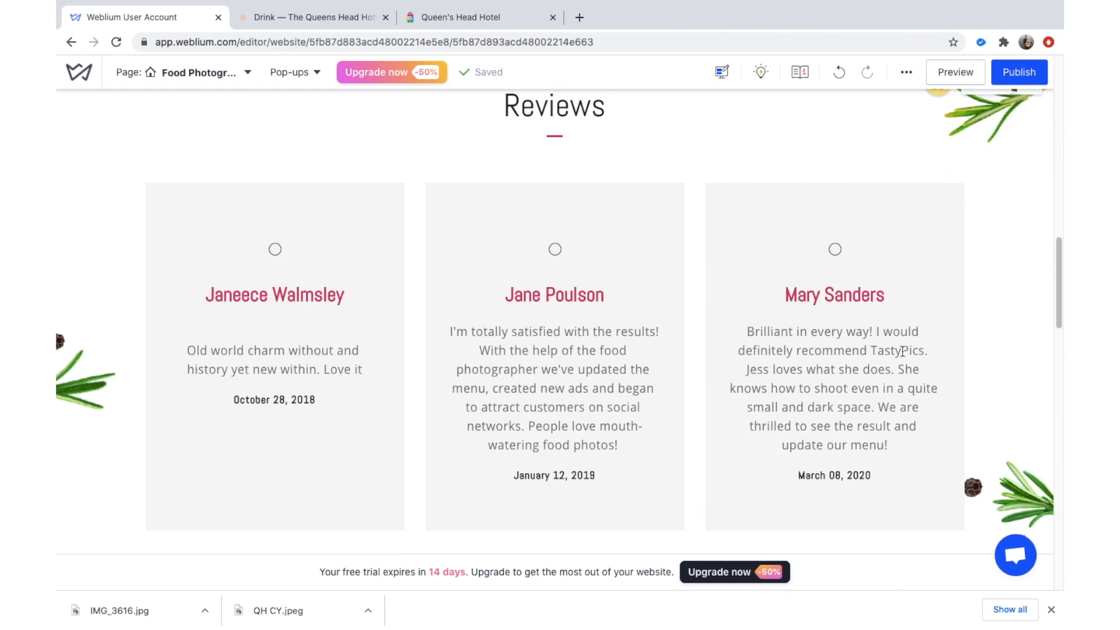
pyautogui.scroll(1, 952, 350)
pyautogui.scroll(-4, 973, 162)
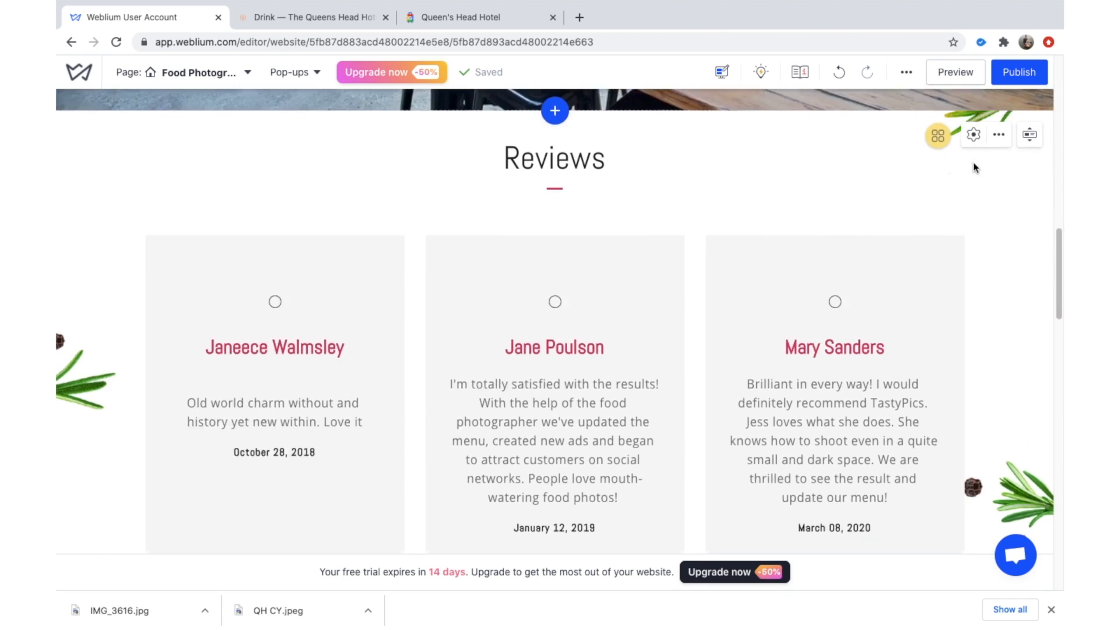
pyautogui.scroll(-5, 646, 329)
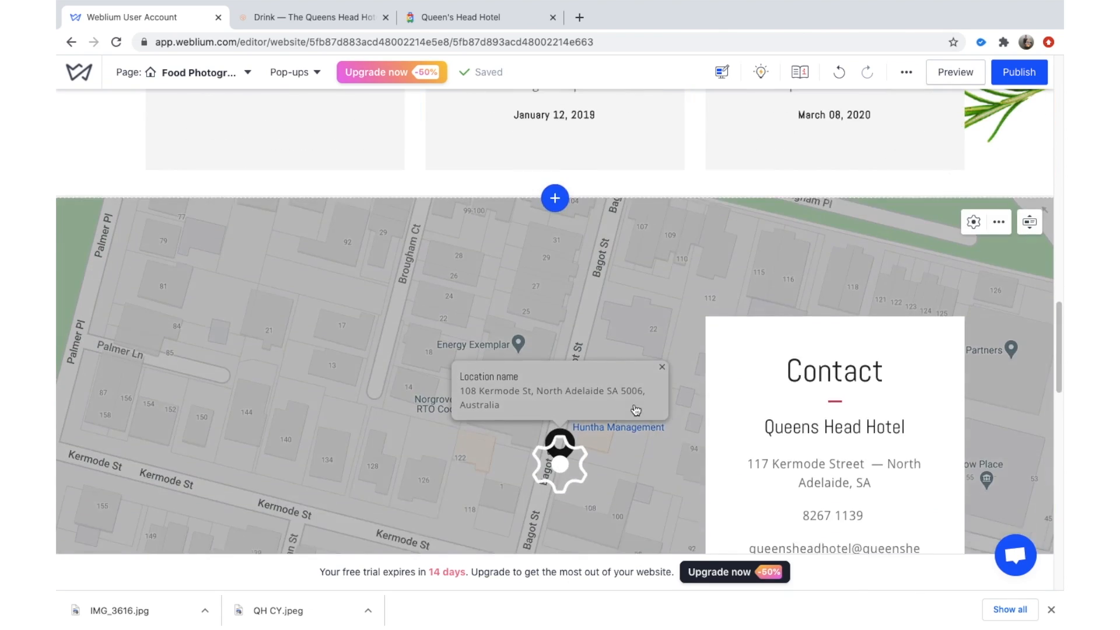
pyautogui.scroll(-6, 860, 201)
pyautogui.scroll(-6, 810, 294)
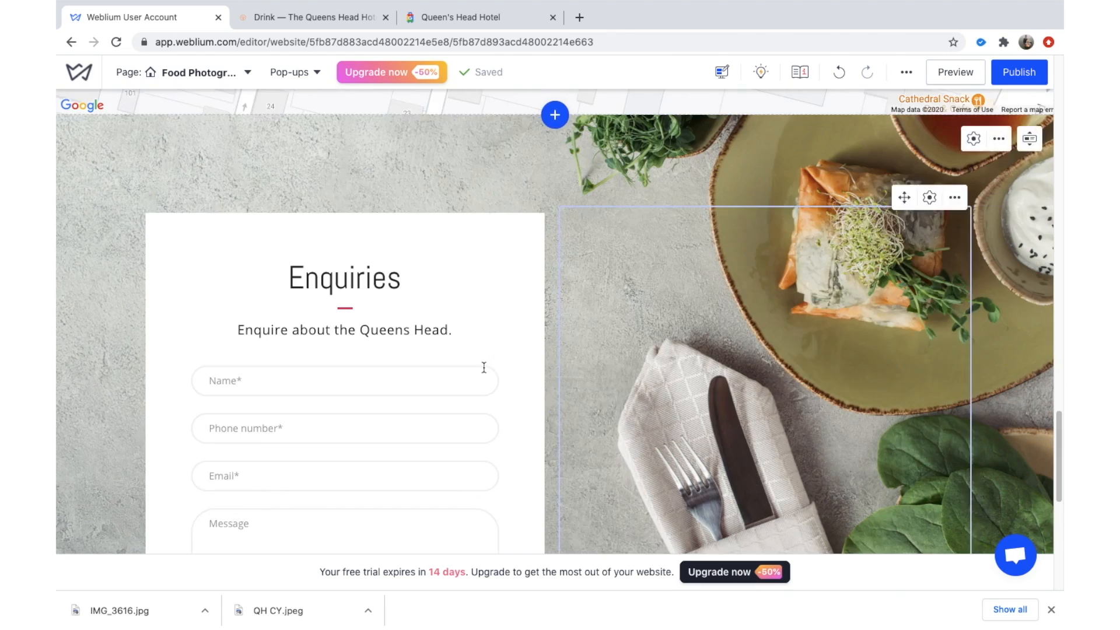
pyautogui.scroll(5, 575, 300)
pyautogui.scroll(-6, 605, 257)
pyautogui.scroll(5, 605, 258)
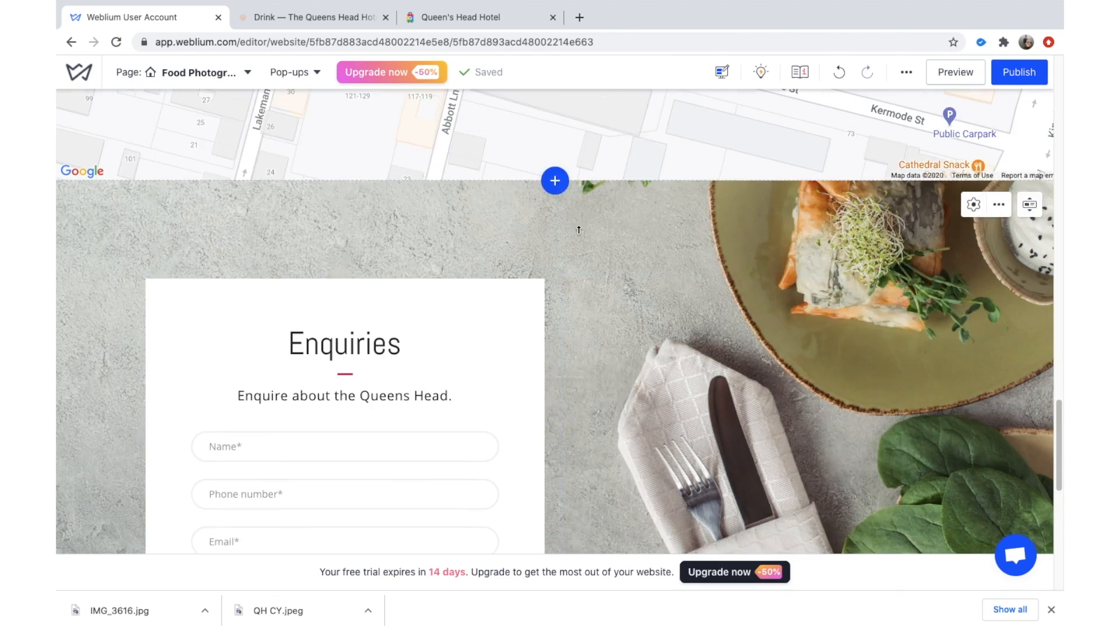
pyautogui.scroll(-5, 695, 431)
pyautogui.scroll(-5, 501, 411)
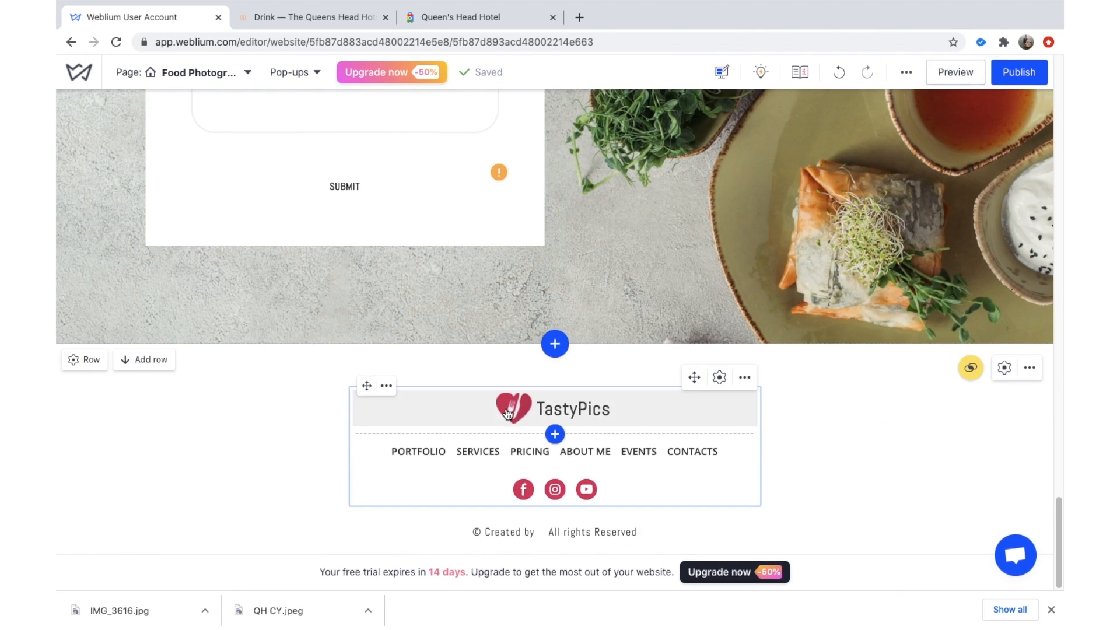
pyautogui.scroll(4, 818, 381)
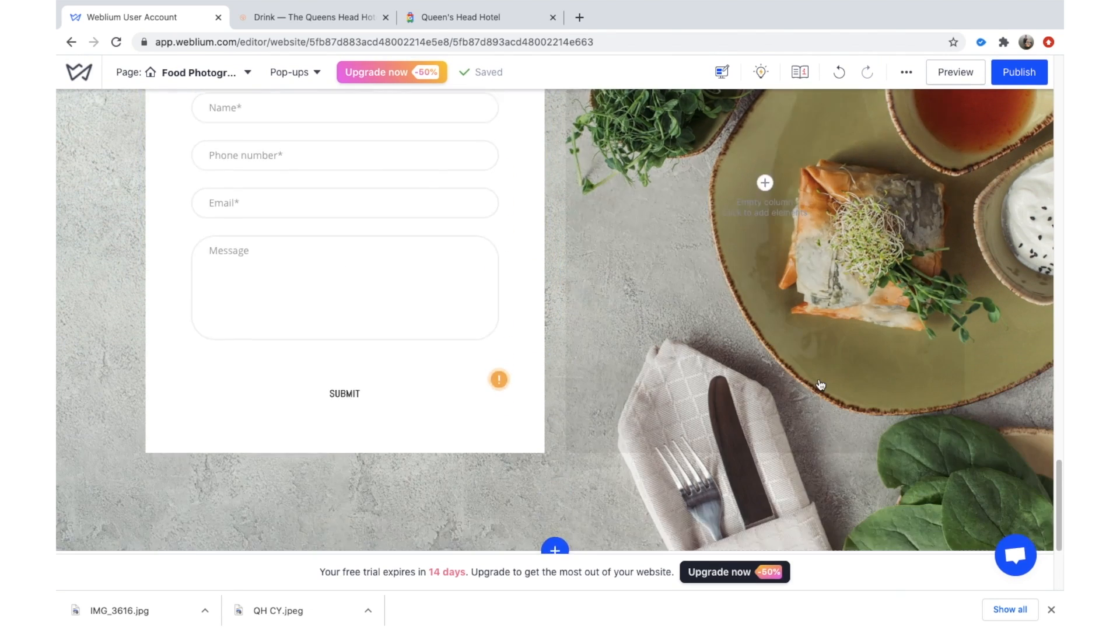
pyautogui.scroll(10, 820, 384)
# Open the site preview and dismiss the downloads bar.
pyautogui.click(950, 70)
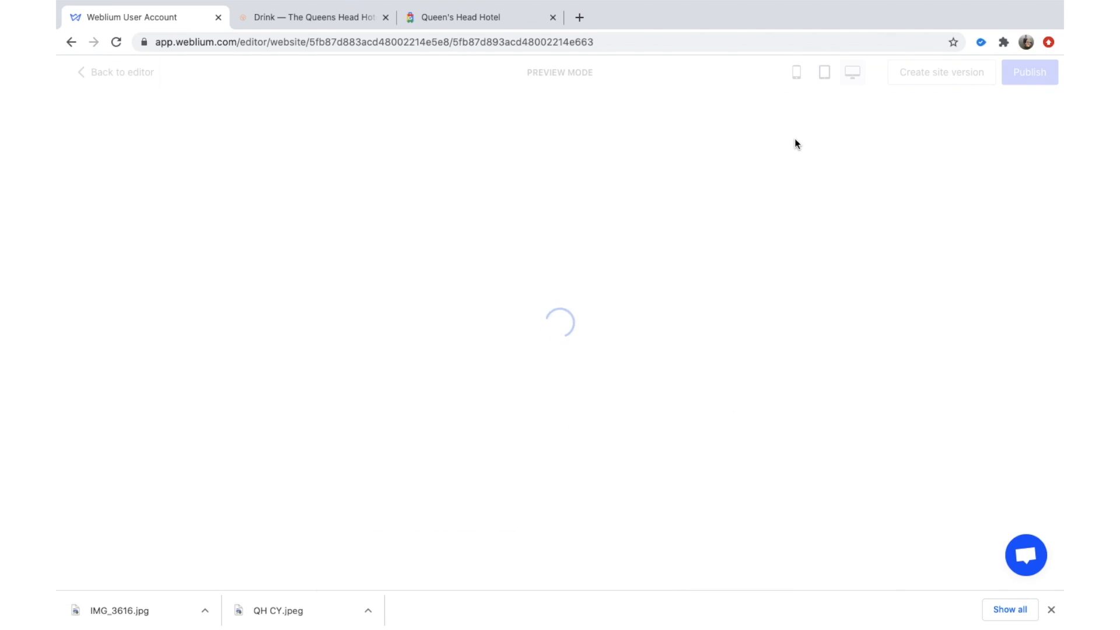
pyautogui.click(1052, 610)
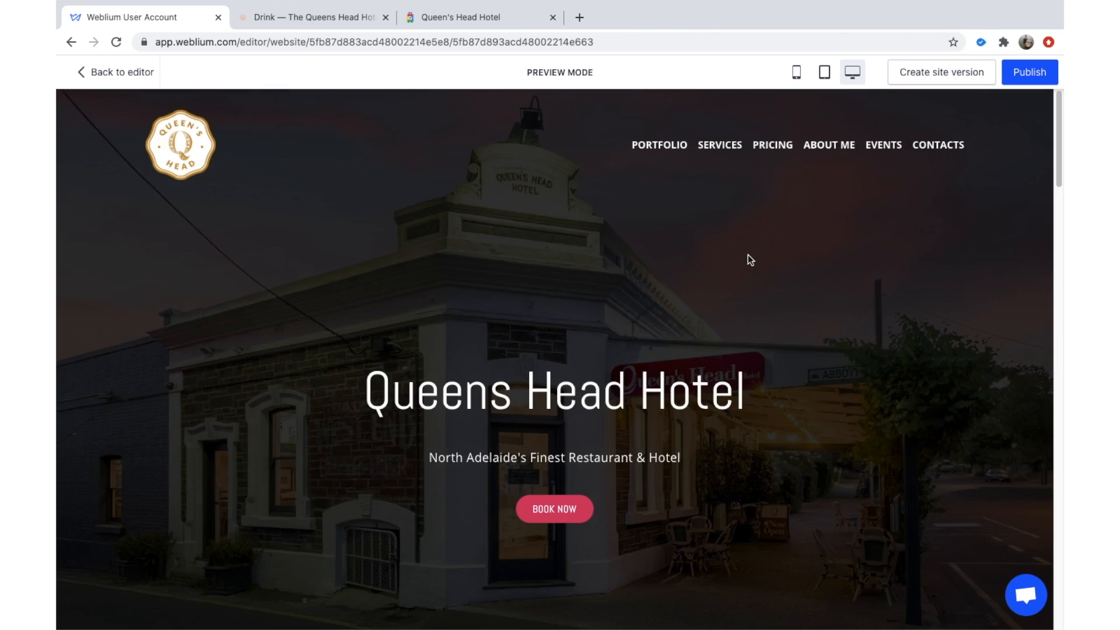
pyautogui.scroll(-1, 746, 284)
pyautogui.scroll(1, 745, 271)
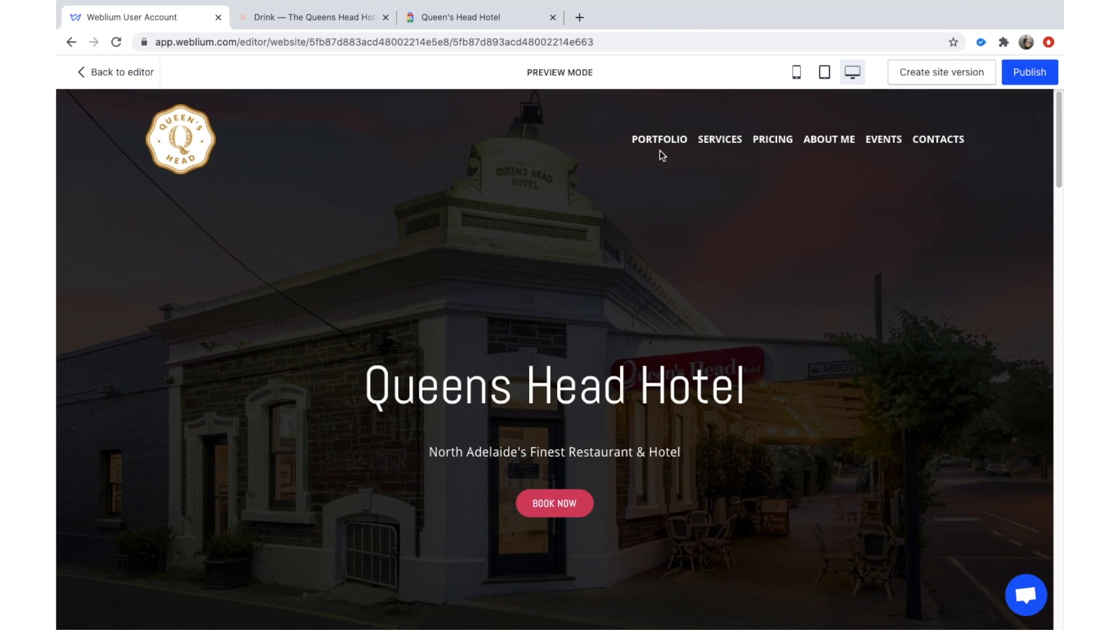
pyautogui.scroll(-3, 660, 350)
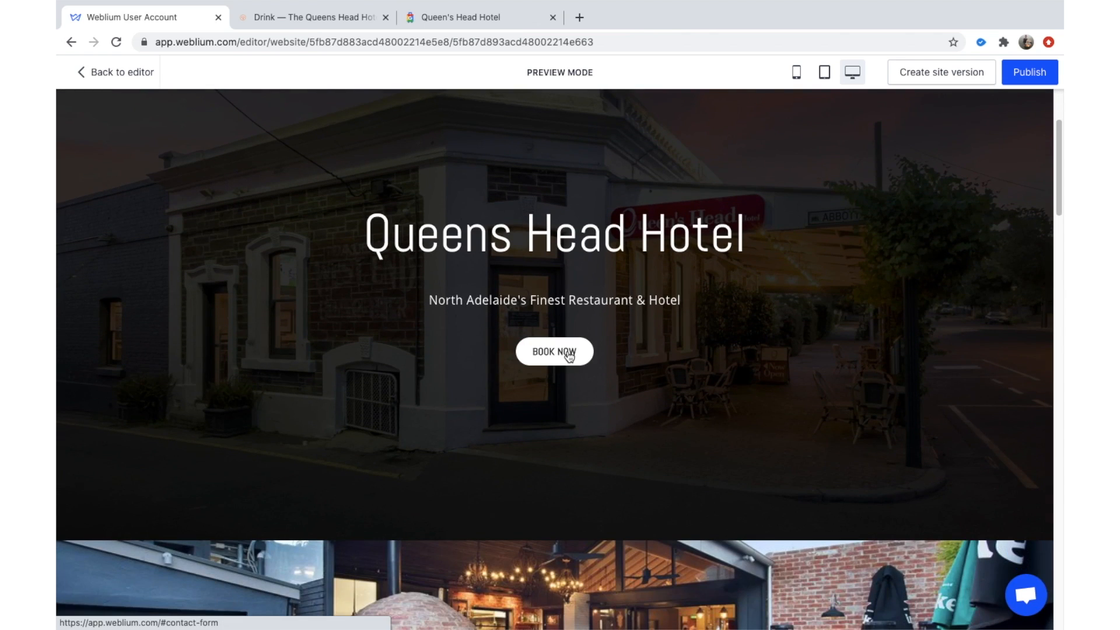
# Confirm BOOK NOW jumps to the Enquiries form, then scroll back up through the reviews.
pyautogui.click(569, 354)
pyautogui.scroll(3, 562, 281)
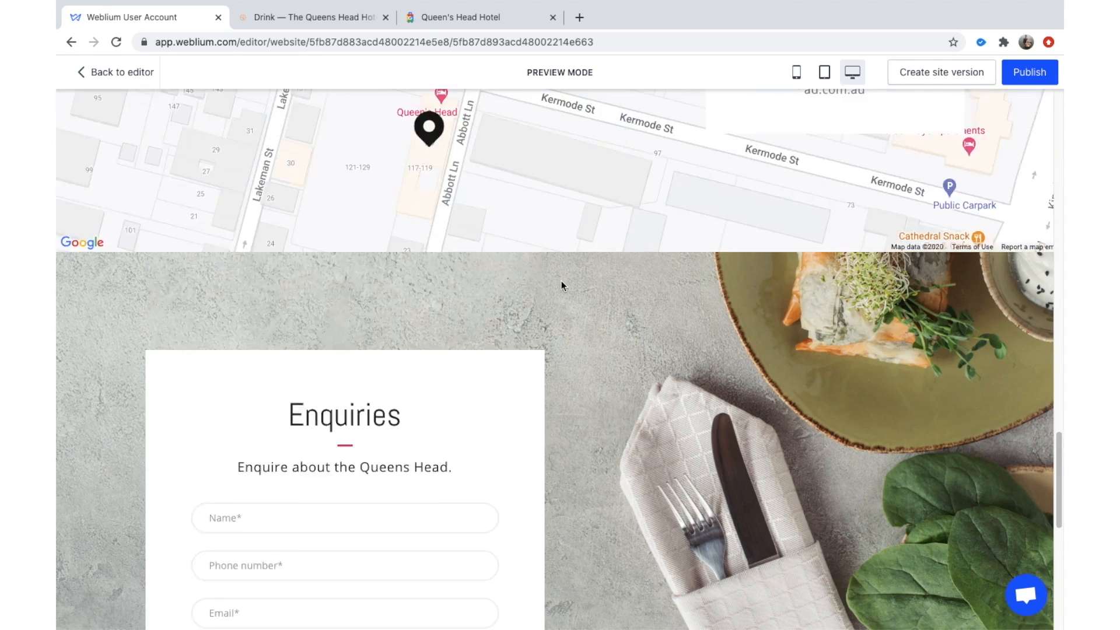
pyautogui.scroll(7, 561, 281)
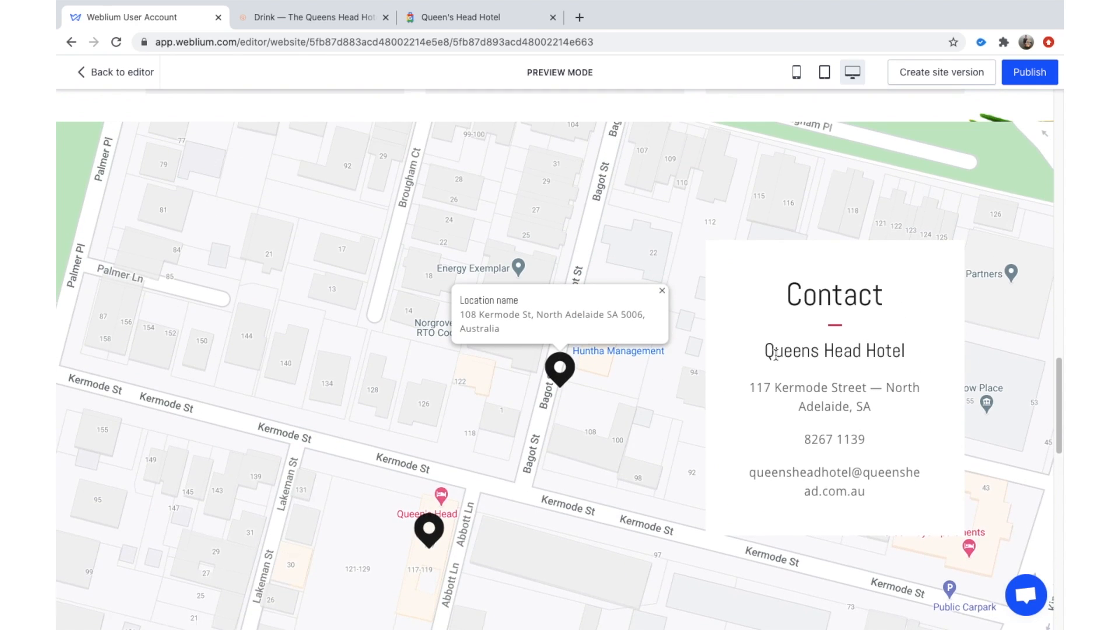
pyautogui.scroll(10, 775, 355)
pyautogui.scroll(-5, 574, 341)
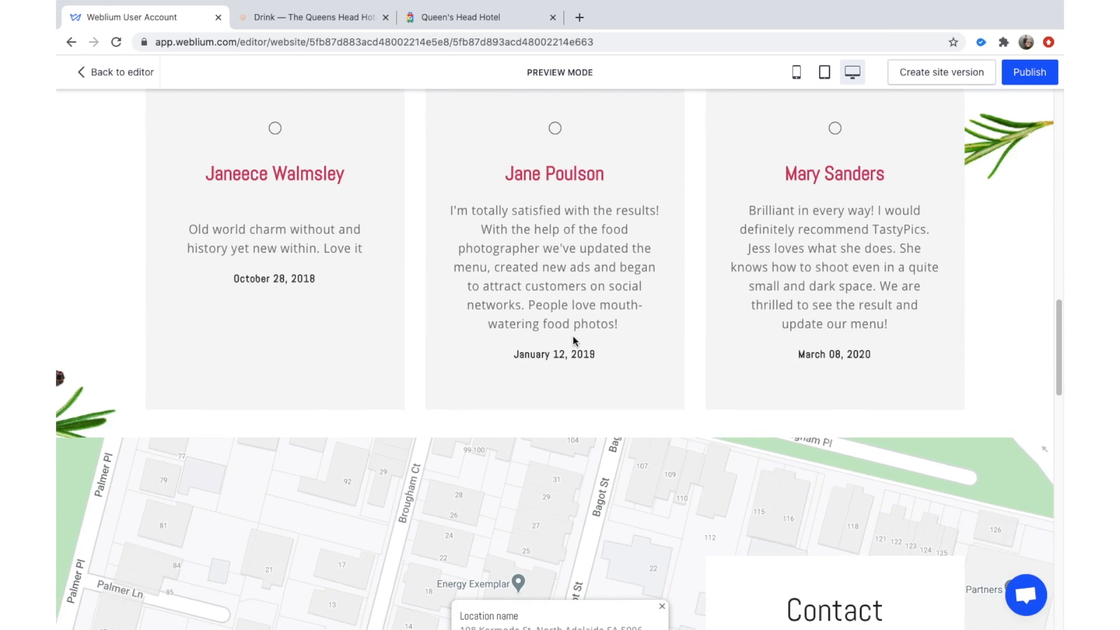
pyautogui.scroll(5, 465, 528)
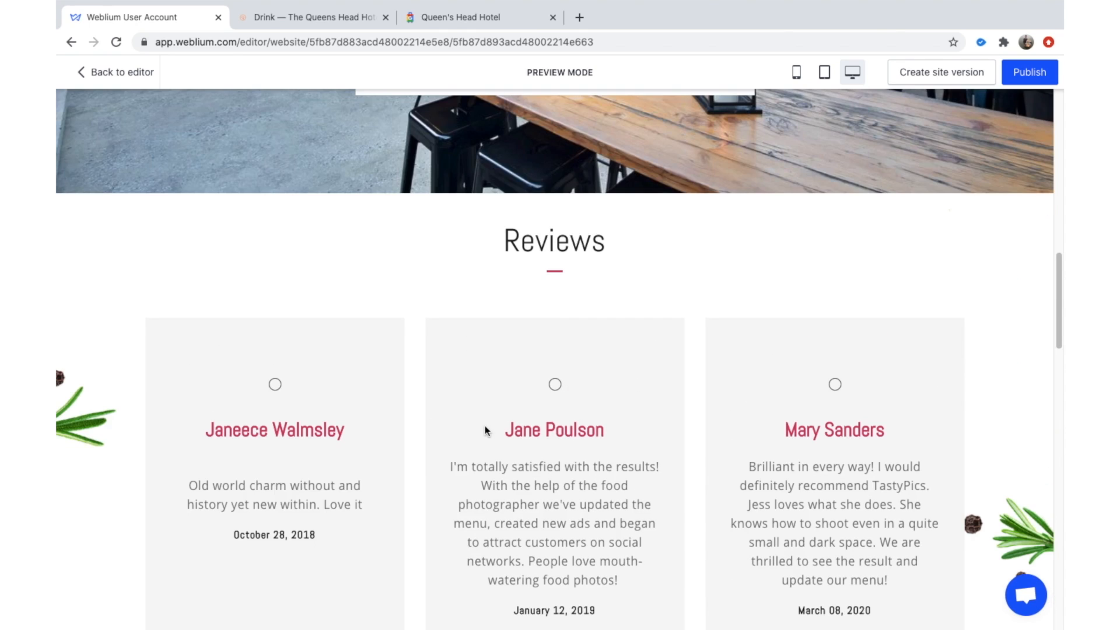
pyautogui.moveTo(486, 430); pyautogui.dragTo(565, 431)
pyautogui.scroll(15, 615, 345)
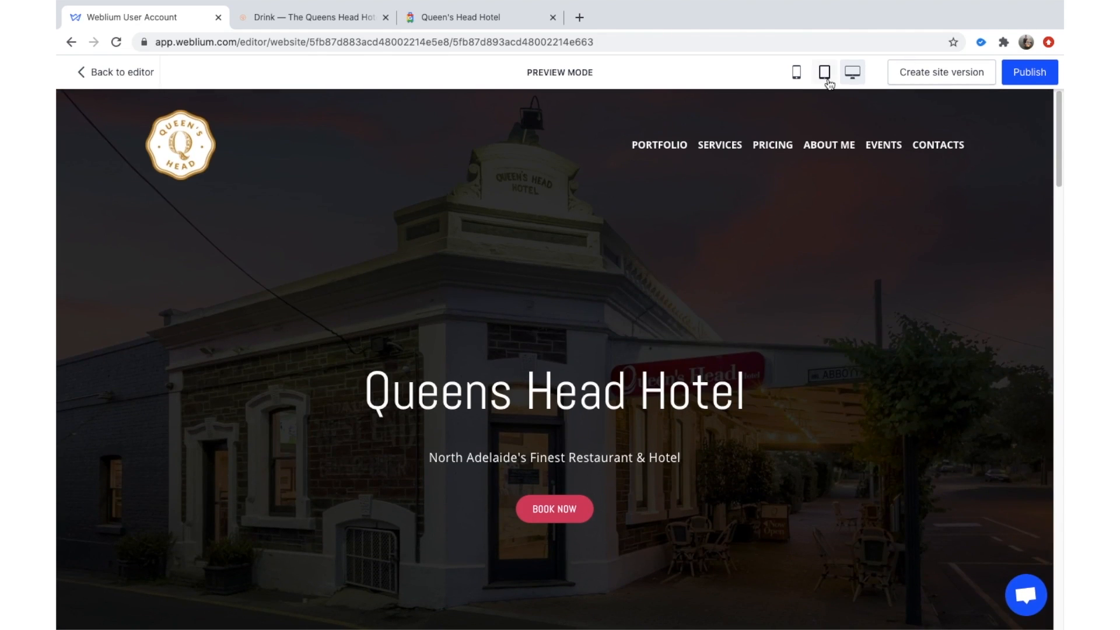
# Switch the preview to tablet, then mobile size, and scroll through the whole page.
pyautogui.click(825, 74)
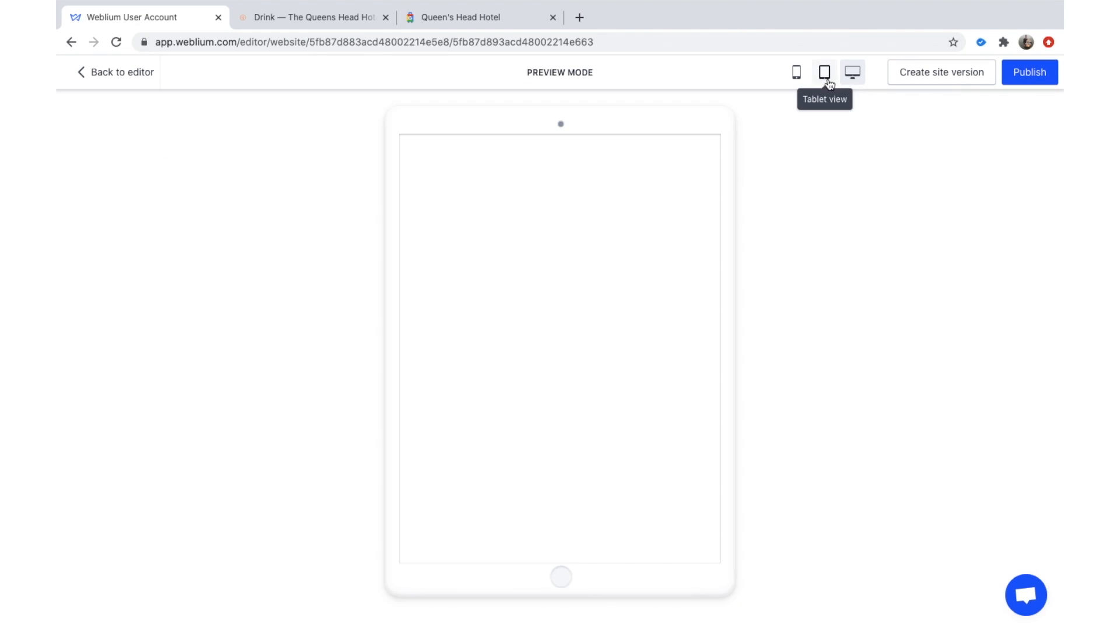
pyautogui.click(794, 72)
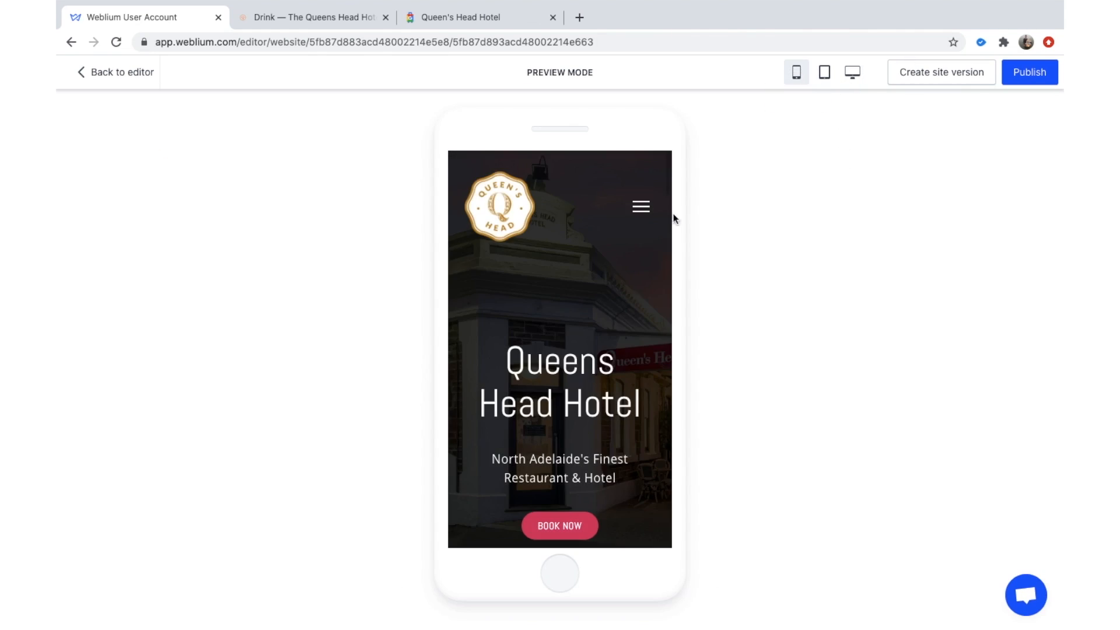
pyautogui.scroll(-7, 614, 313)
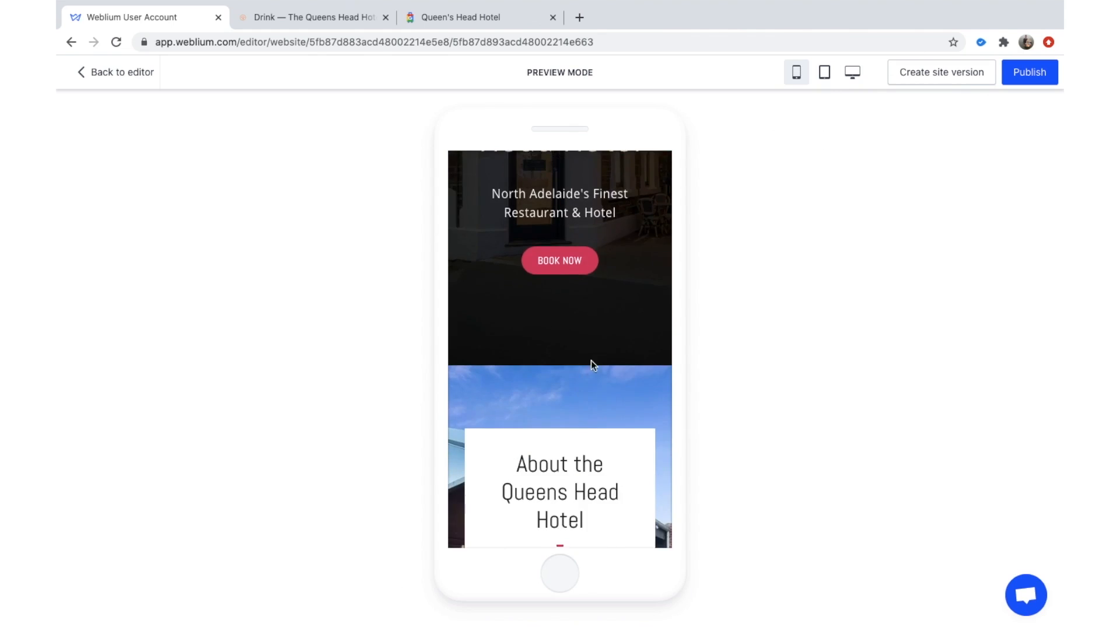
pyautogui.scroll(-8, 591, 360)
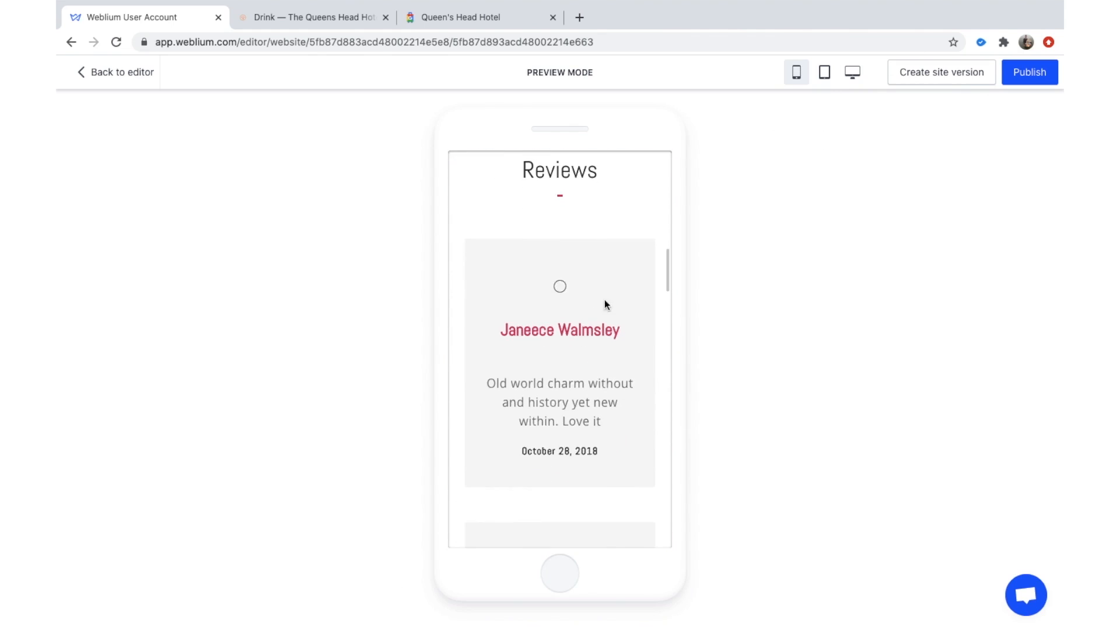
pyautogui.scroll(7, 605, 302)
pyautogui.scroll(-1, 604, 302)
pyautogui.scroll(3, 605, 295)
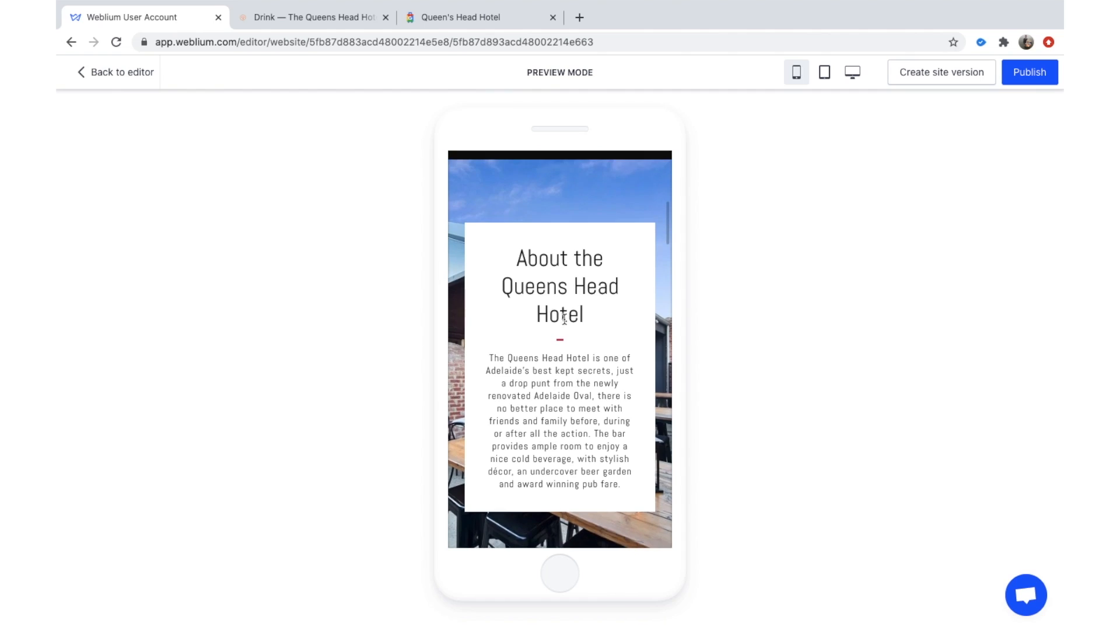
pyautogui.scroll(-15, 563, 320)
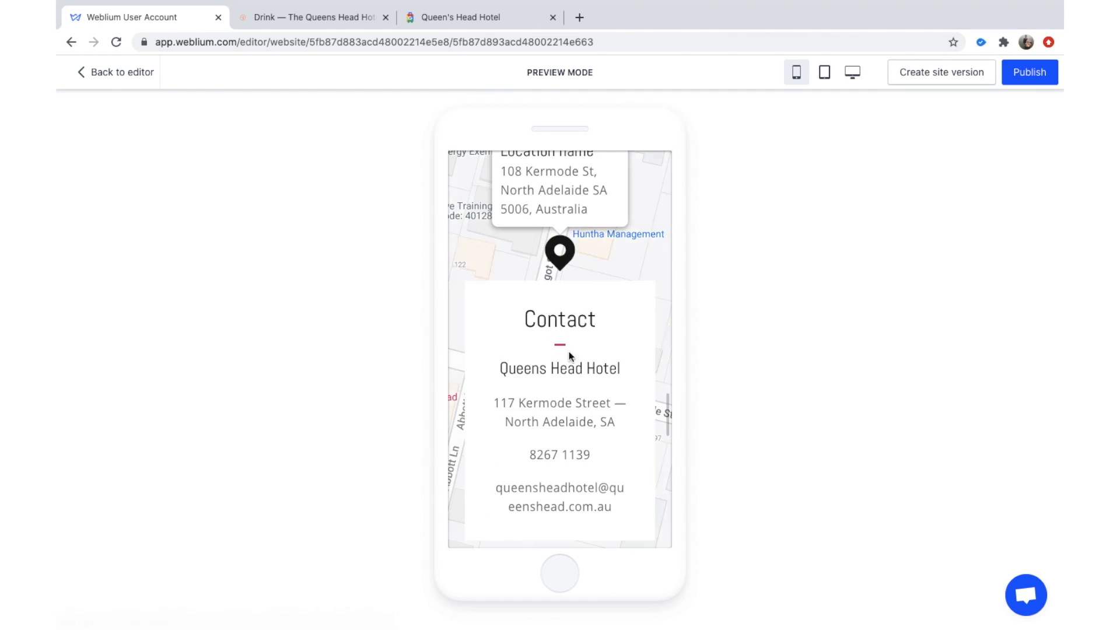
pyautogui.scroll(-1, 599, 286)
pyautogui.scroll(2, 598, 286)
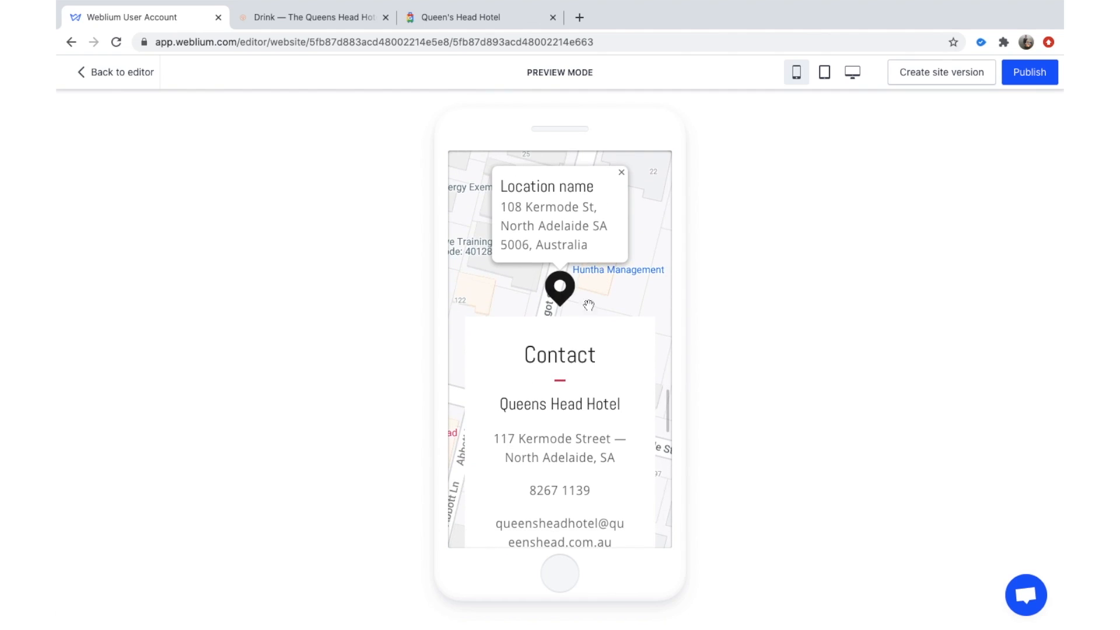
pyautogui.scroll(-8, 578, 327)
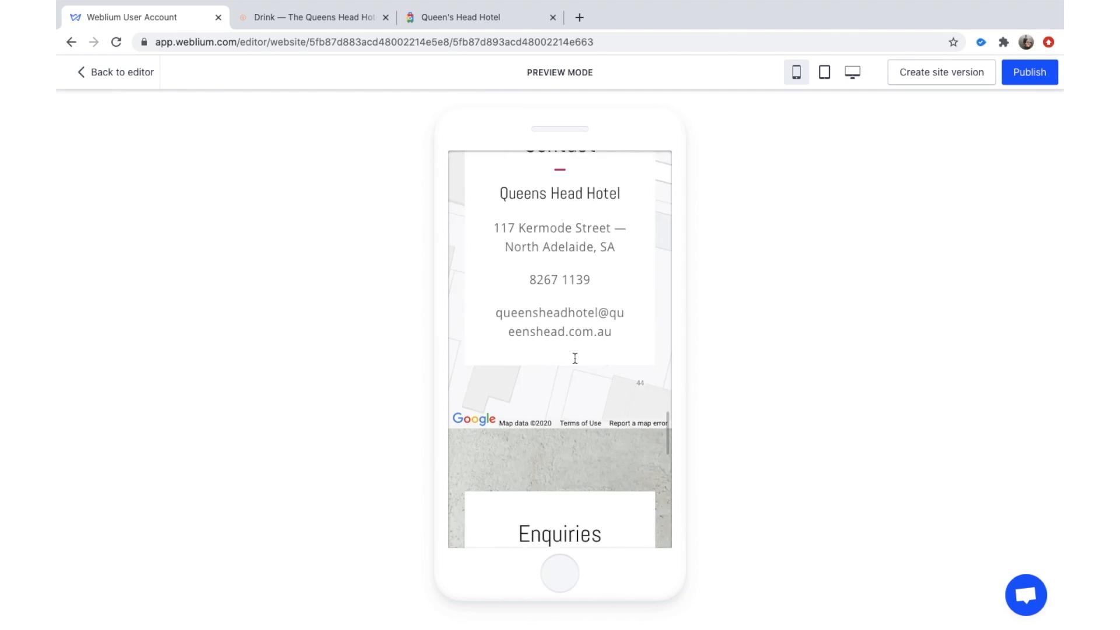
pyautogui.scroll(-4, 583, 329)
pyautogui.scroll(2, 573, 383)
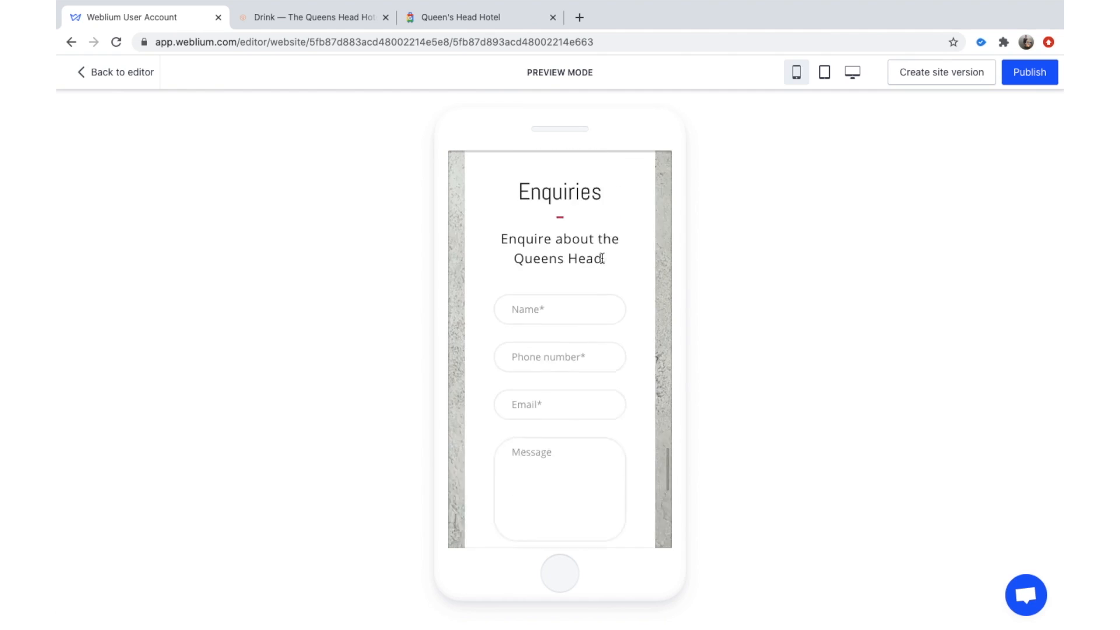
pyautogui.scroll(-5, 570, 345)
pyautogui.scroll(10, 577, 318)
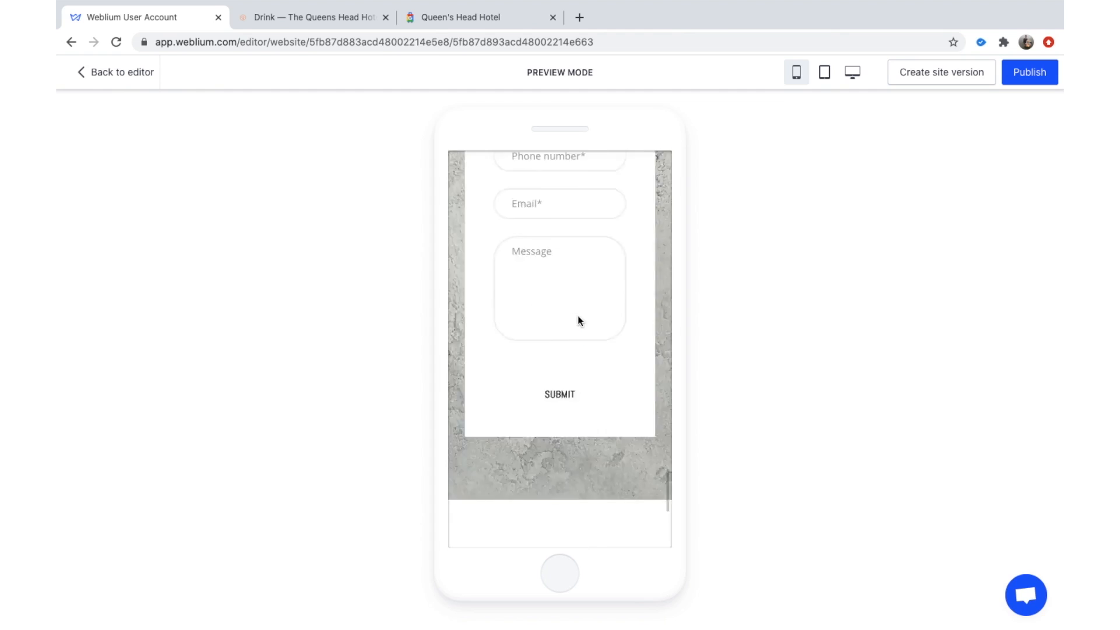
pyautogui.scroll(15, 630, 210)
# Open and close the mobile hamburger menu, then go back to the editor.
pyautogui.click(642, 209)
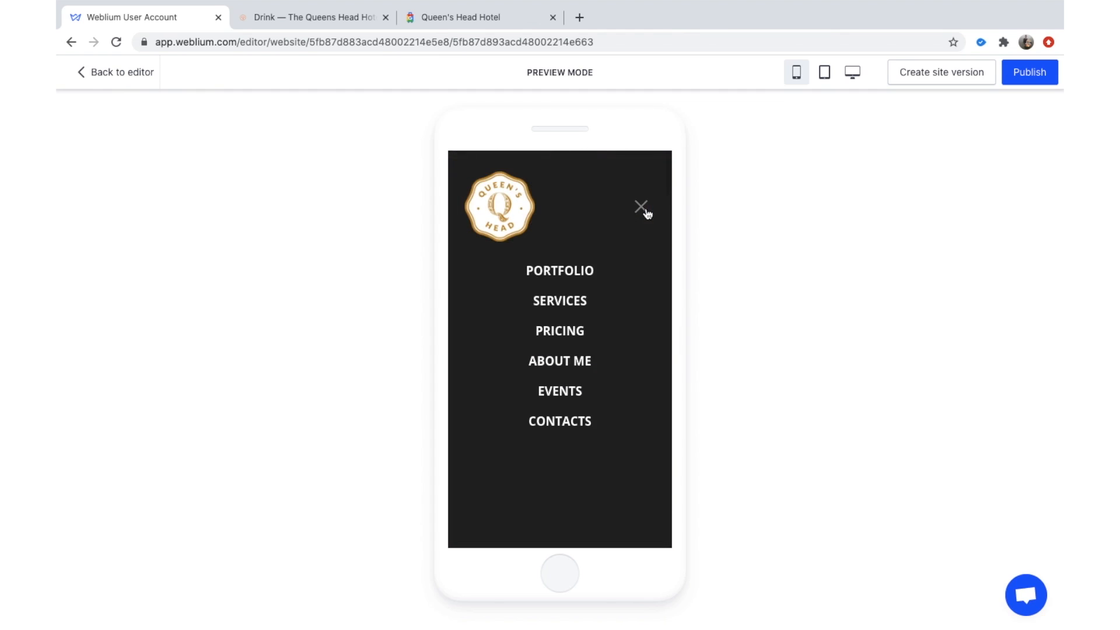
pyautogui.click(642, 209)
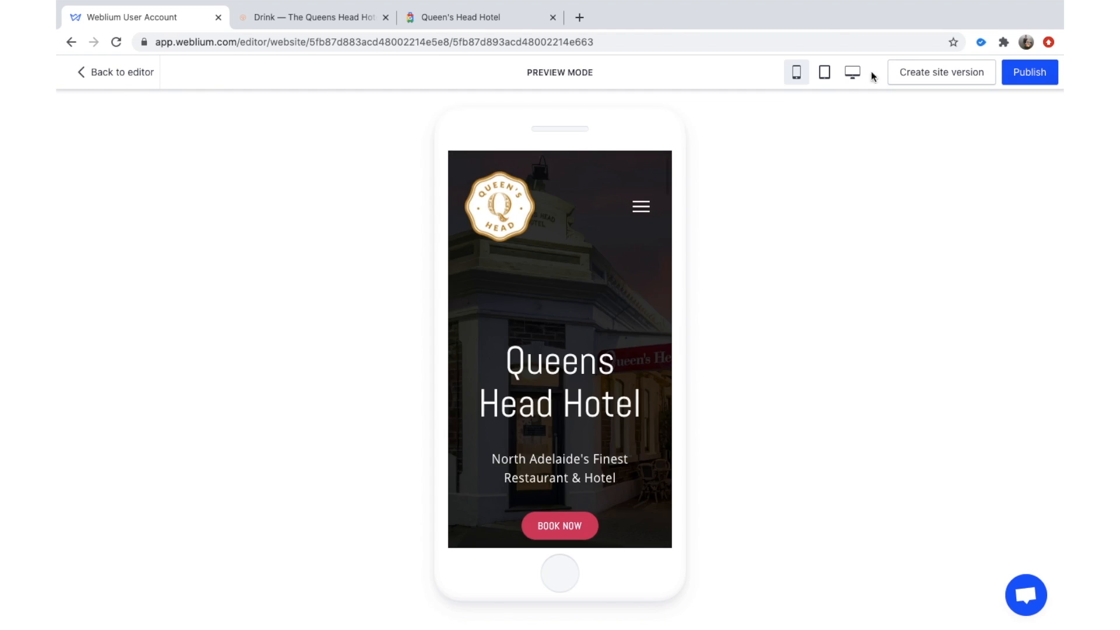
pyautogui.click(97, 69)
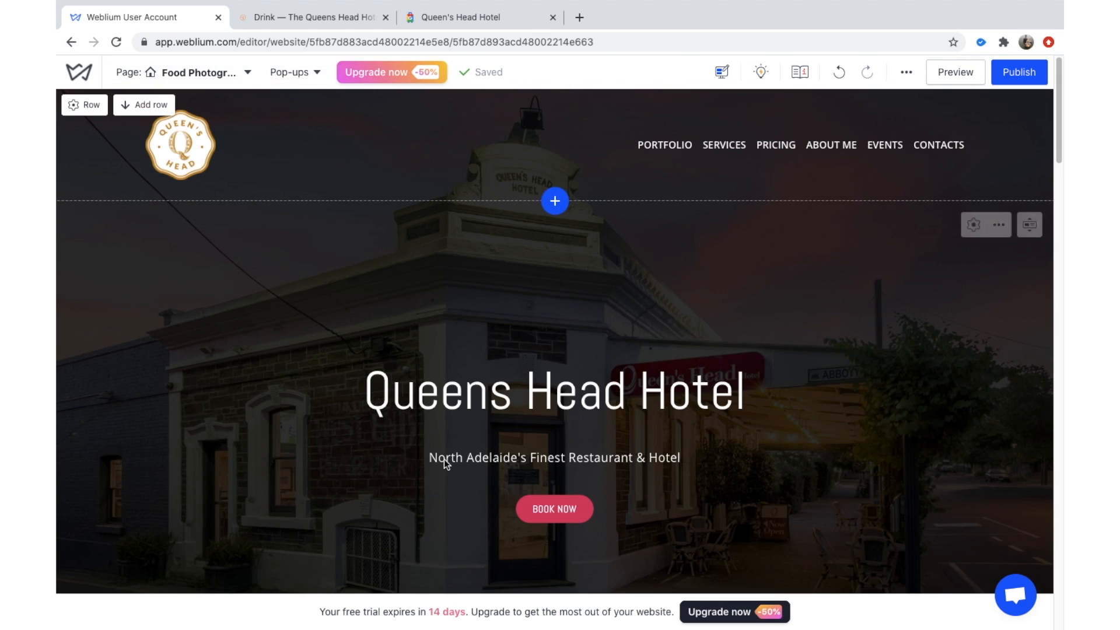
# Open the page's SEO settings and scroll through title, description, keywords and indexing fields.
pyautogui.click(250, 71)
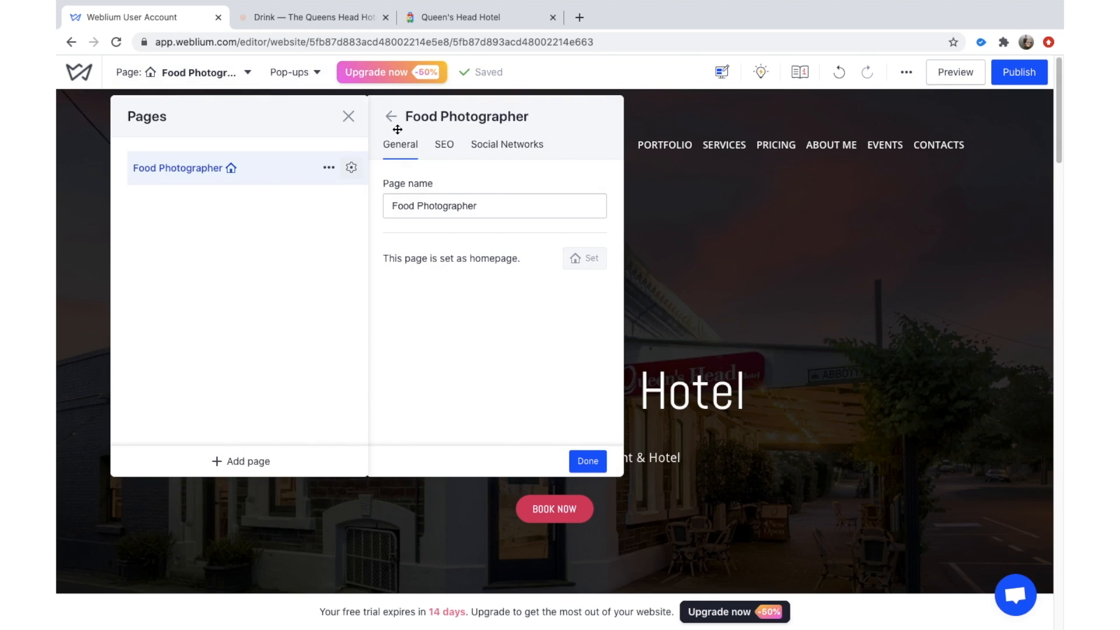
pyautogui.click(444, 145)
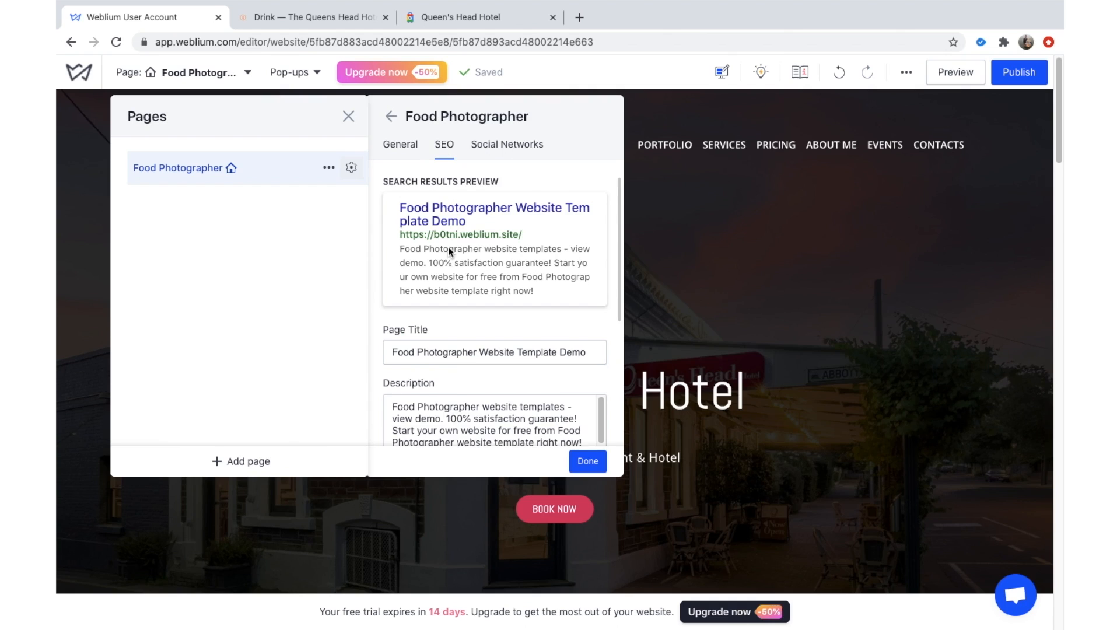
pyautogui.scroll(-1, 448, 246)
pyautogui.scroll(-2, 469, 247)
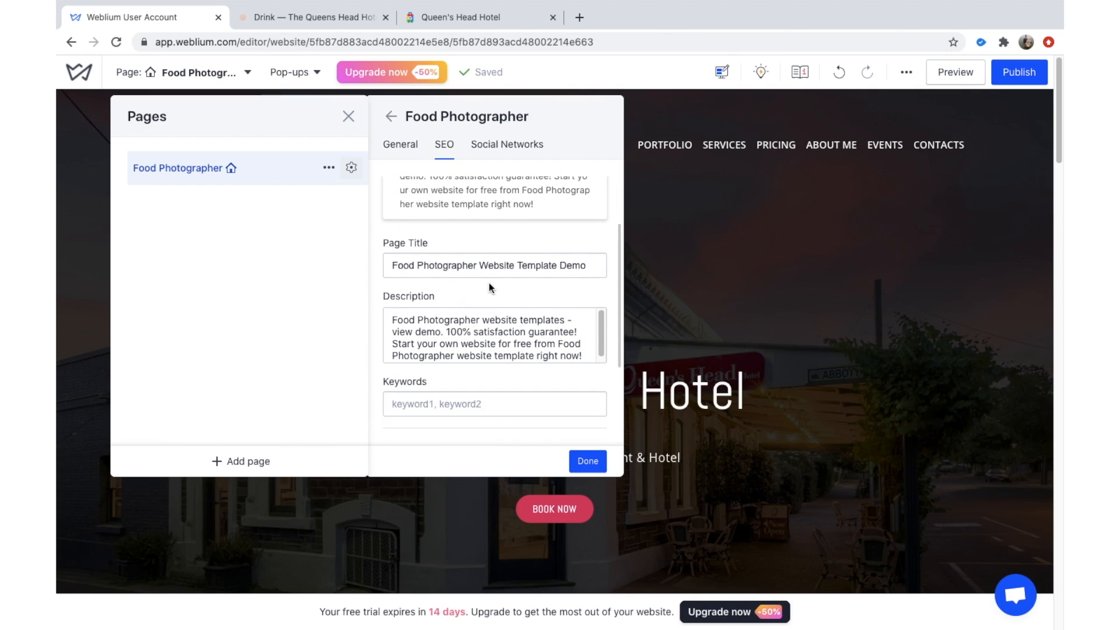
pyautogui.scroll(-4, 489, 282)
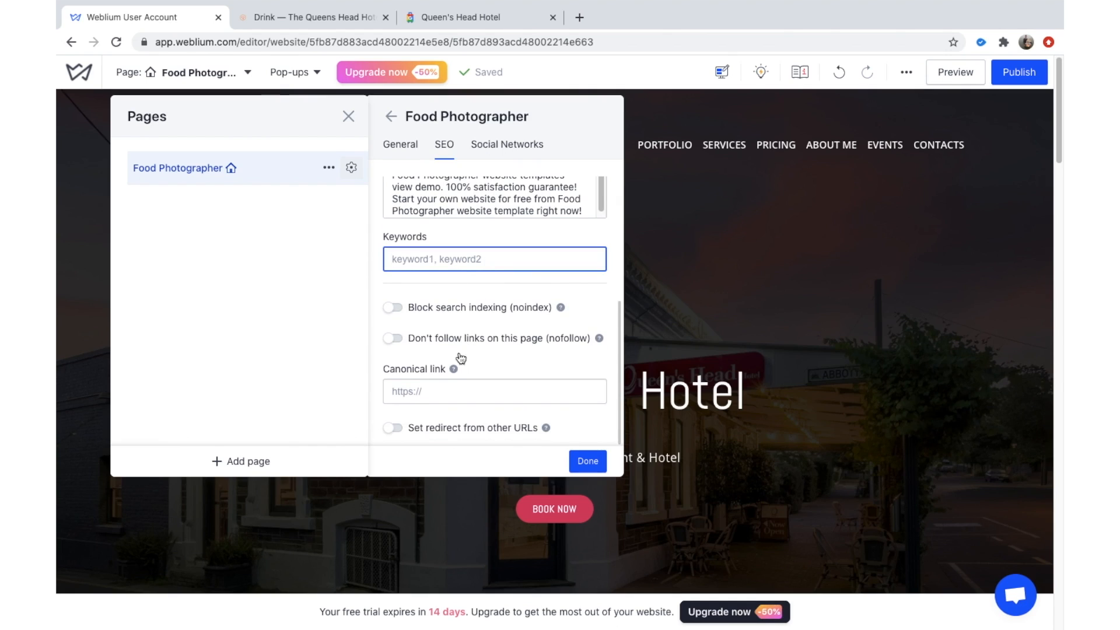
pyautogui.scroll(3, 478, 293)
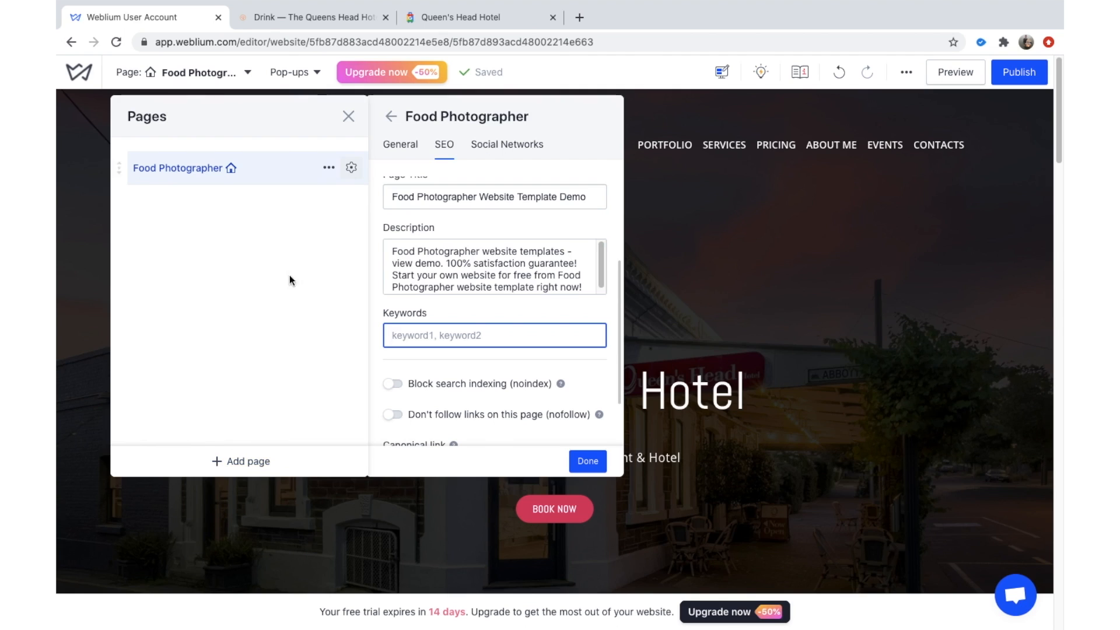
# Bring up the Food Photographer page's options menu in the page list.
pyautogui.click(329, 168)
pyautogui.click(329, 170)
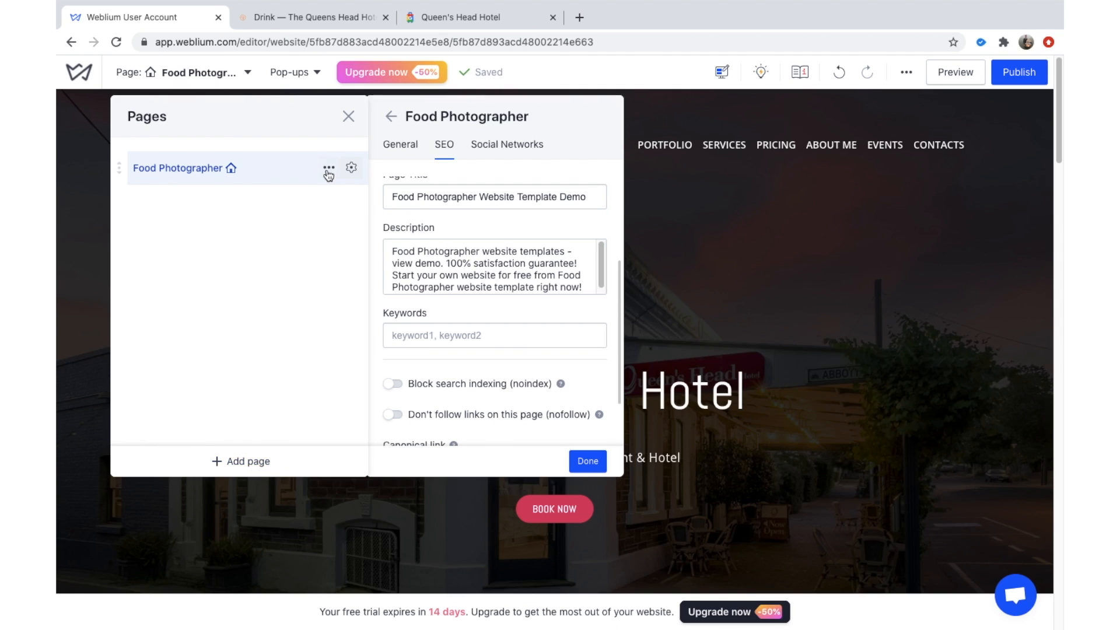
pyautogui.click(329, 169)
# Rename the Food Photographer page to 'Queens Head Hotel' and close the Pages panel.
pyautogui.click(280, 198)
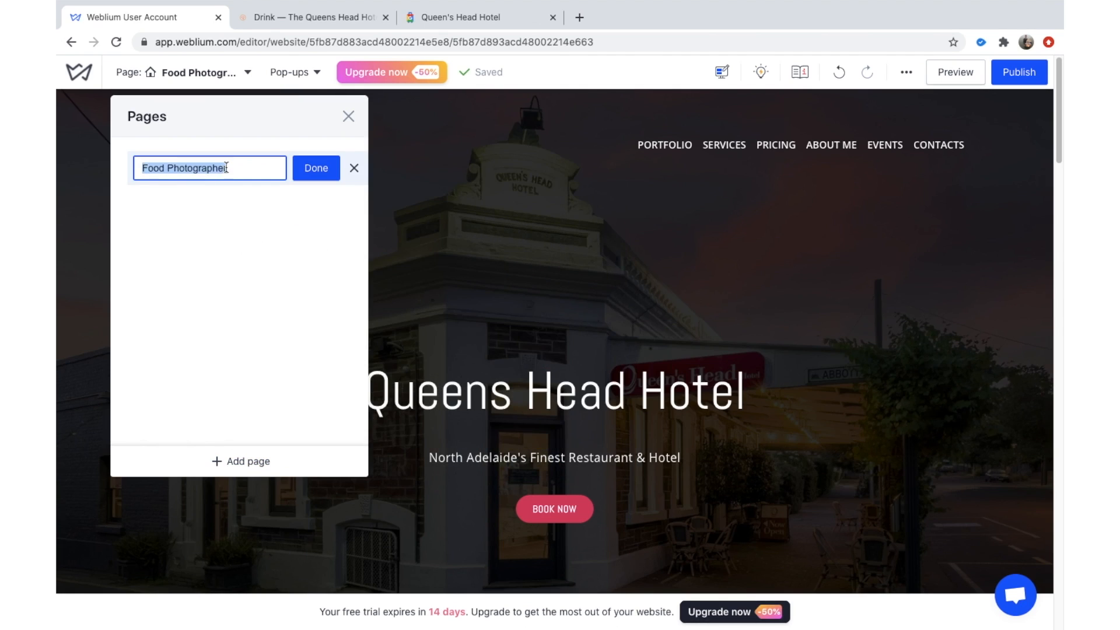
pyautogui.write('Queens Head Hotel')
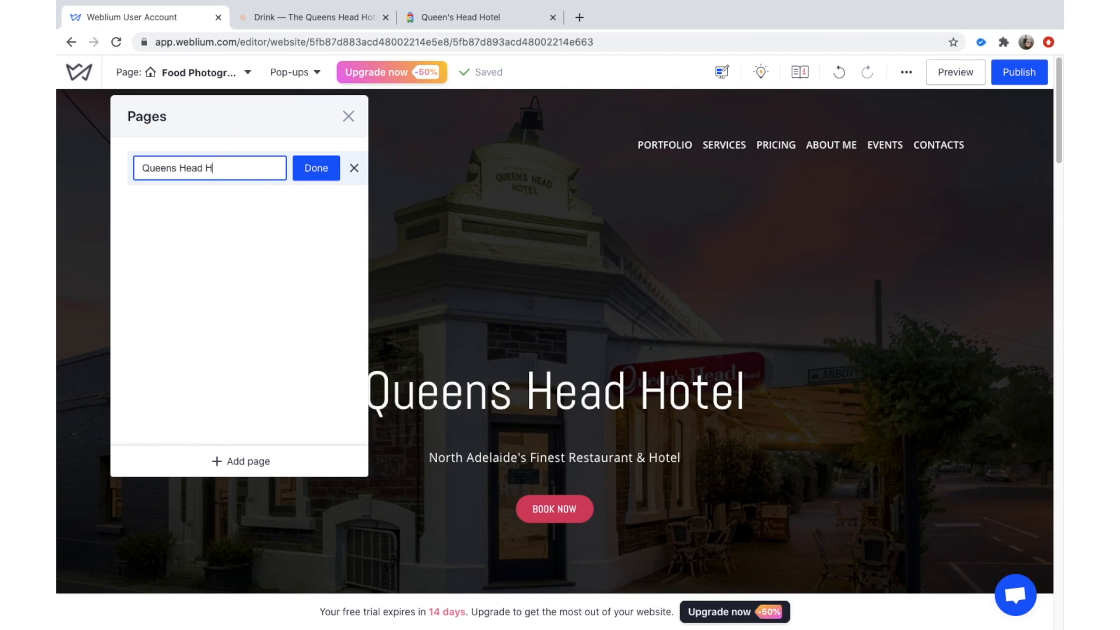
pyautogui.click(316, 168)
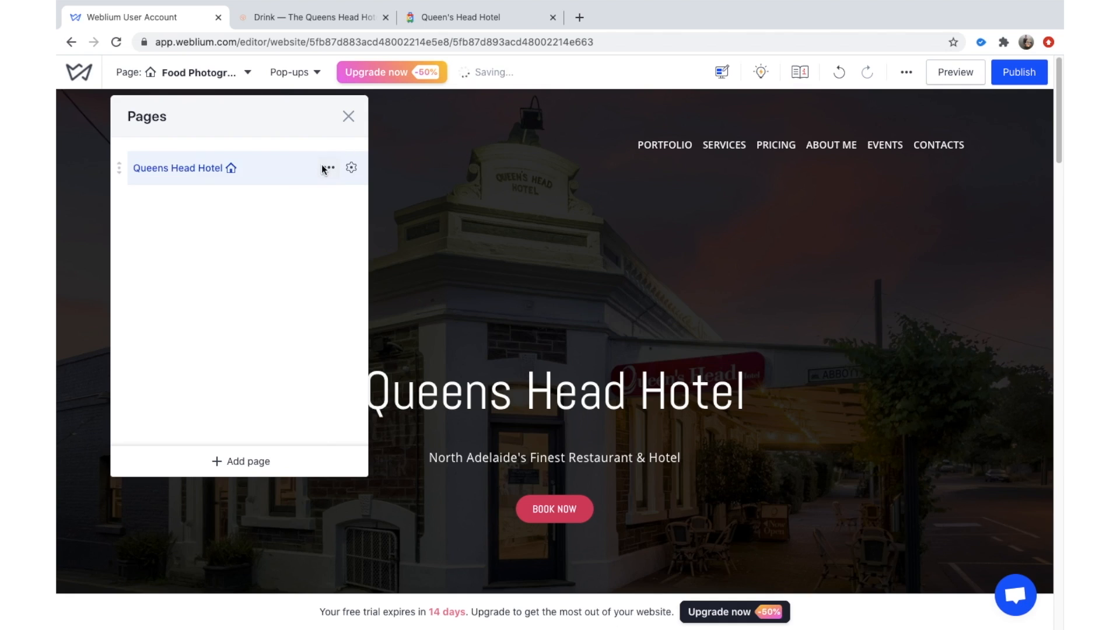
pyautogui.click(349, 117)
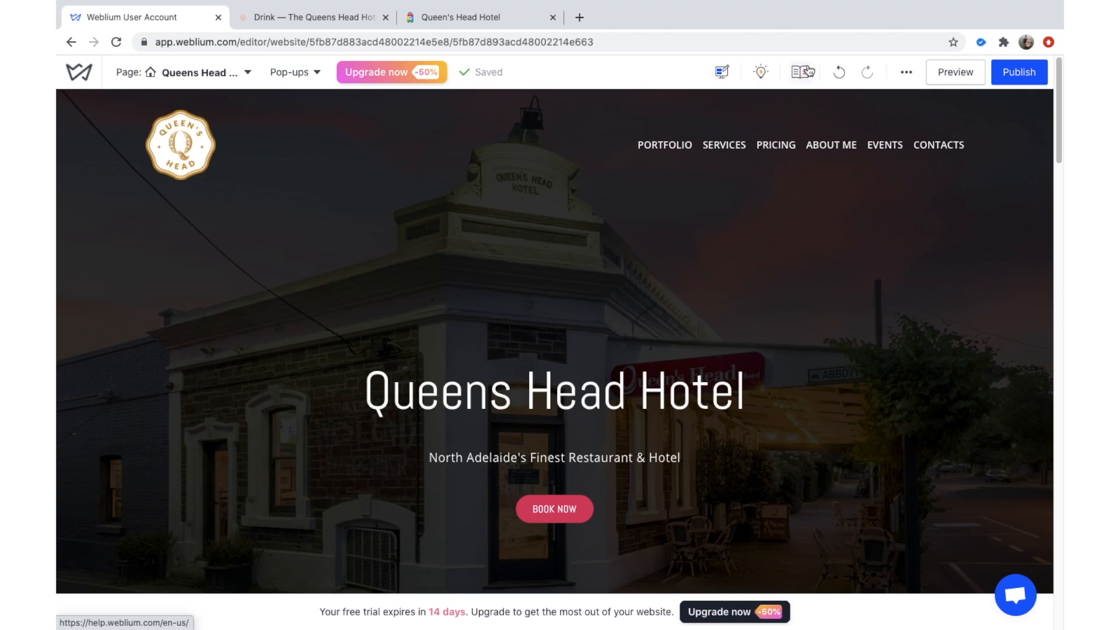
# Open the Site style settings and browse the available colour palettes.
pyautogui.moveTo(888, 113)
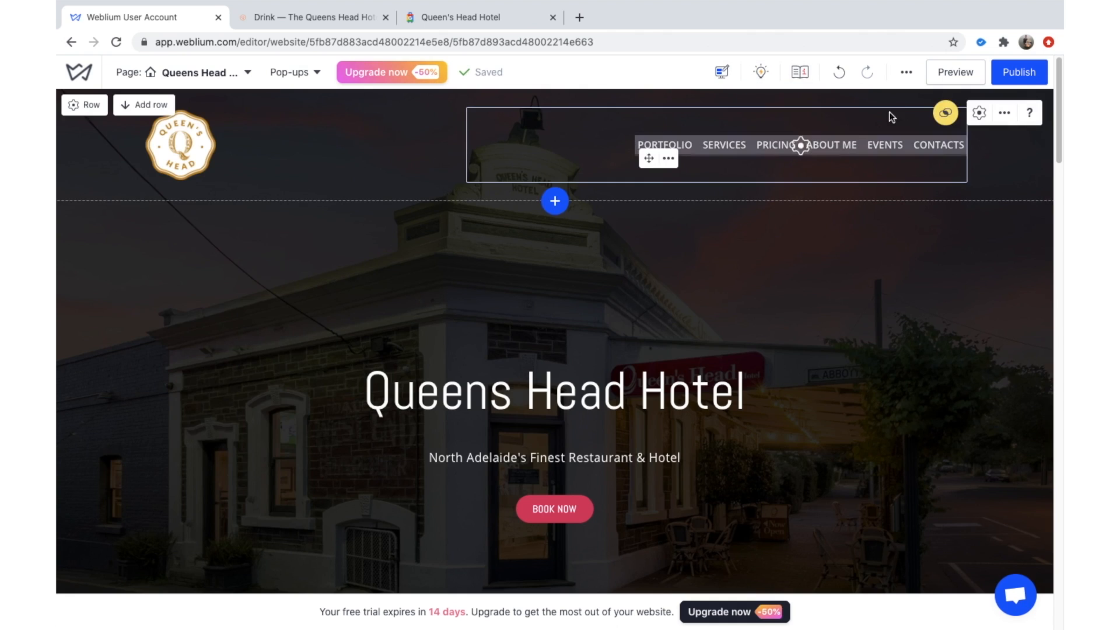
pyautogui.click(908, 72)
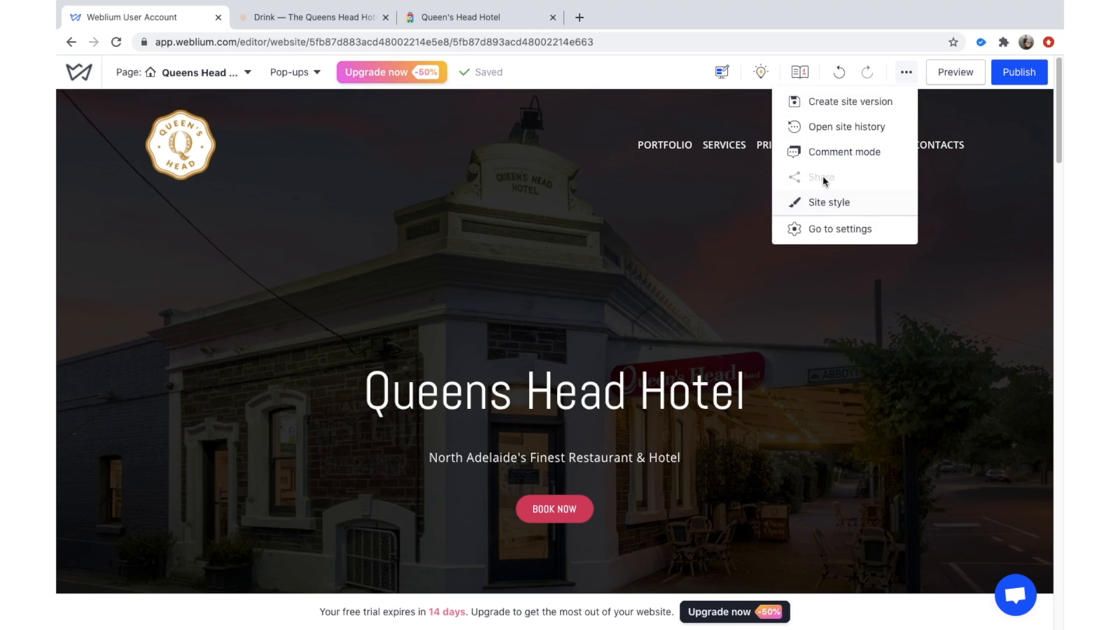
pyautogui.click(834, 206)
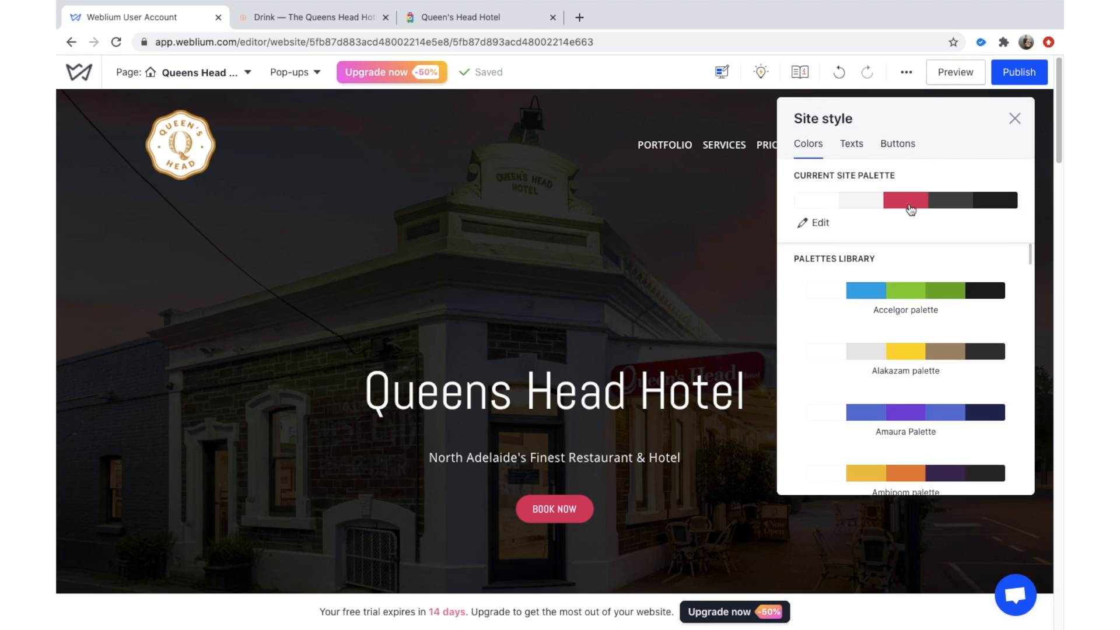
pyautogui.scroll(-6, 872, 298)
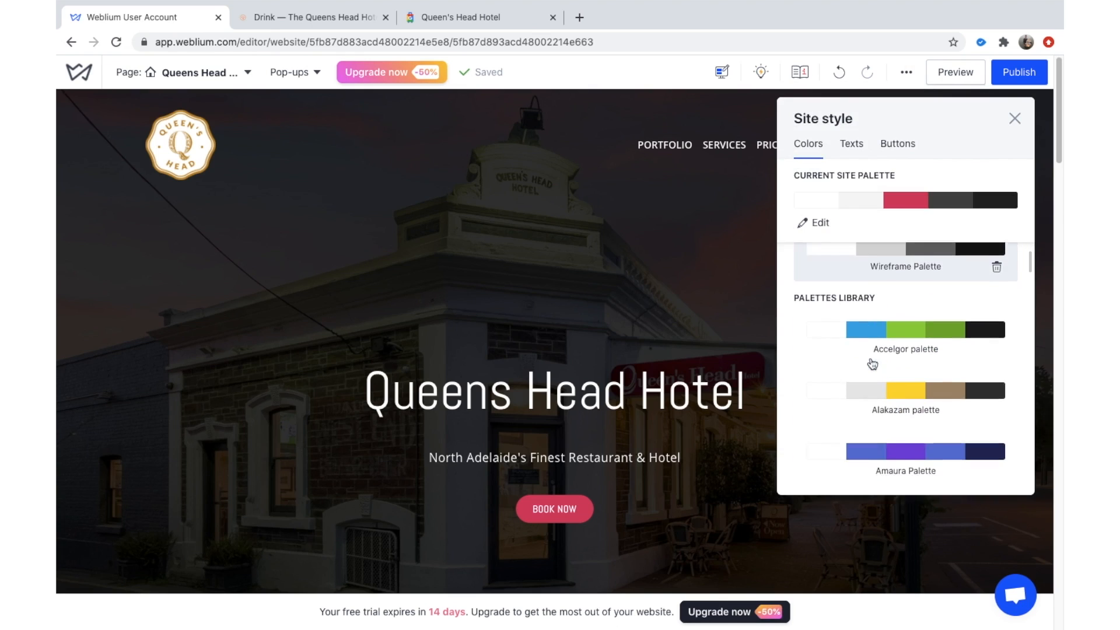
pyautogui.scroll(-8, 903, 376)
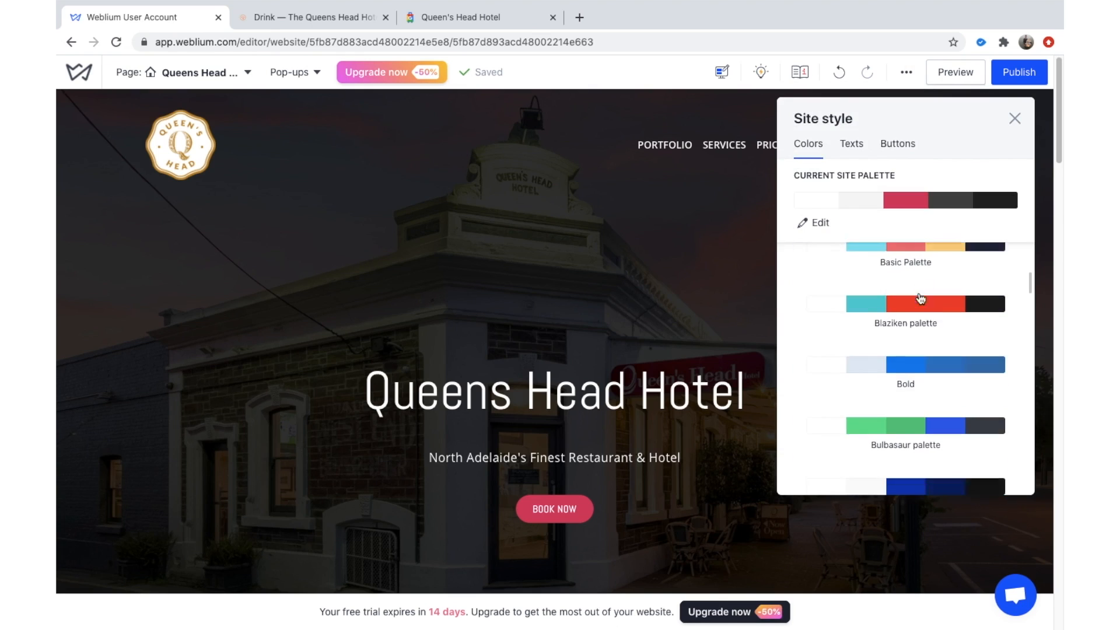
pyautogui.scroll(-8, 920, 344)
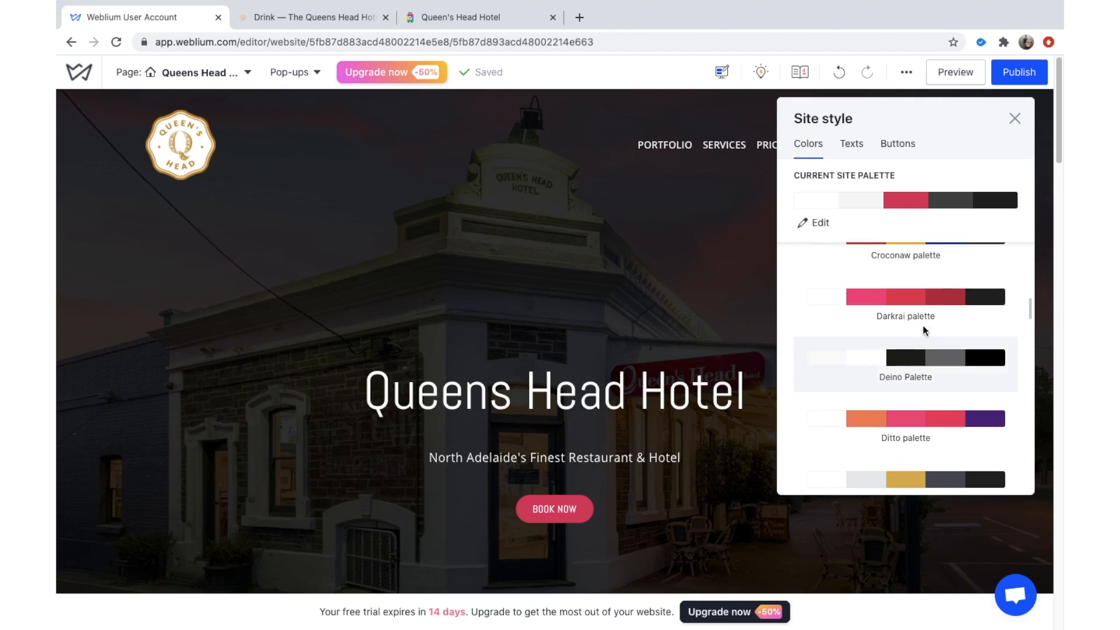
pyautogui.scroll(-1, 917, 361)
pyautogui.scroll(2, 915, 350)
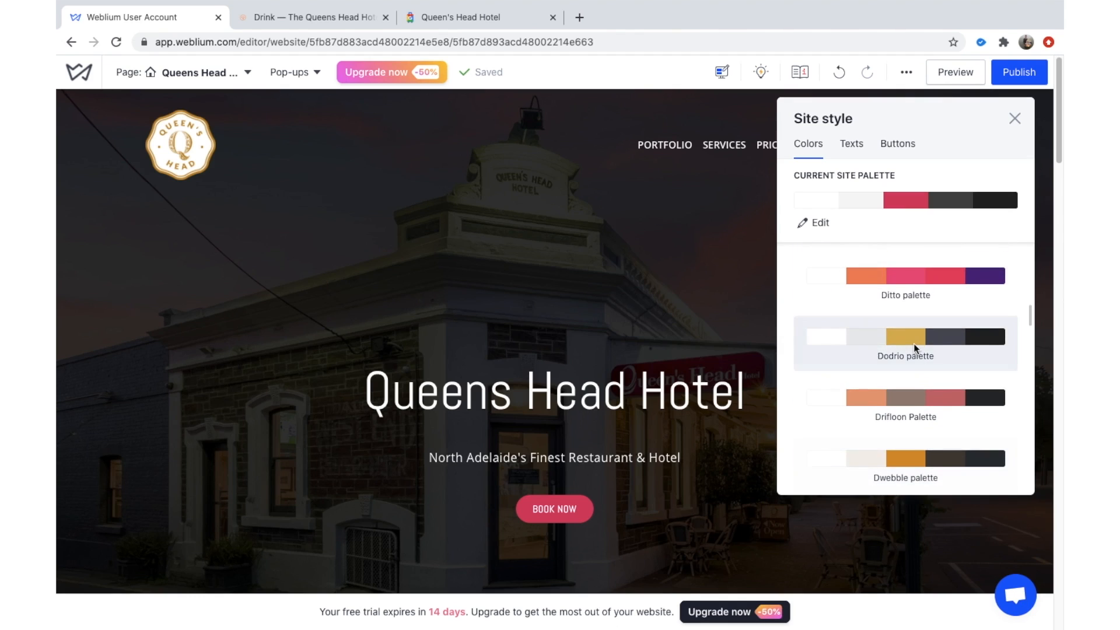
pyautogui.scroll(-2, 914, 345)
pyautogui.scroll(2, 914, 349)
pyautogui.scroll(-1, 913, 347)
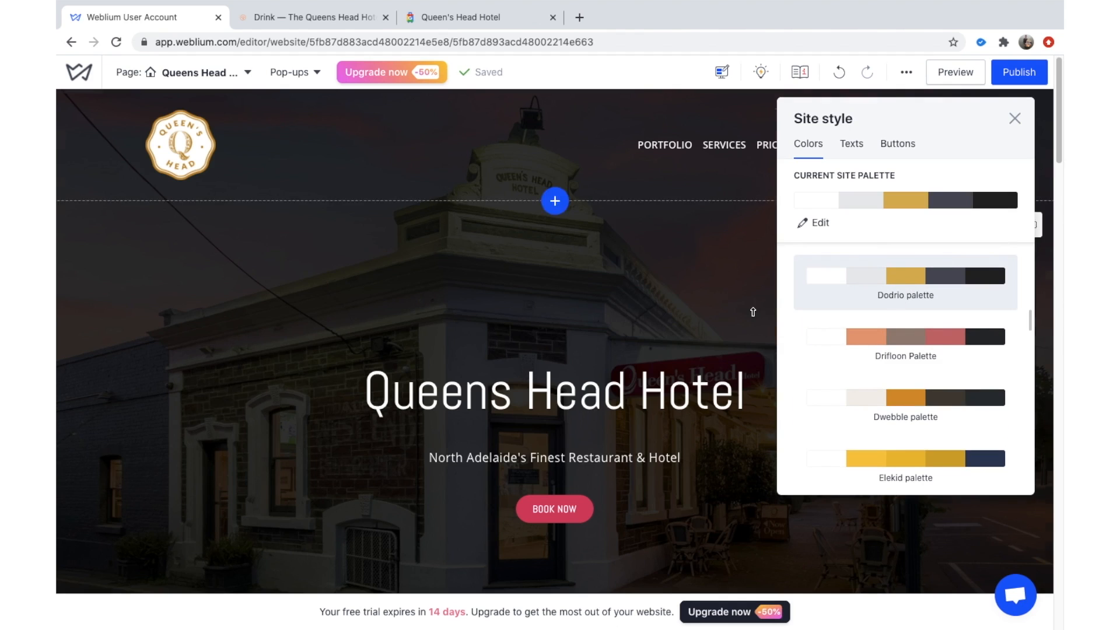
pyautogui.scroll(-6, 749, 324)
pyautogui.scroll(-10, 748, 327)
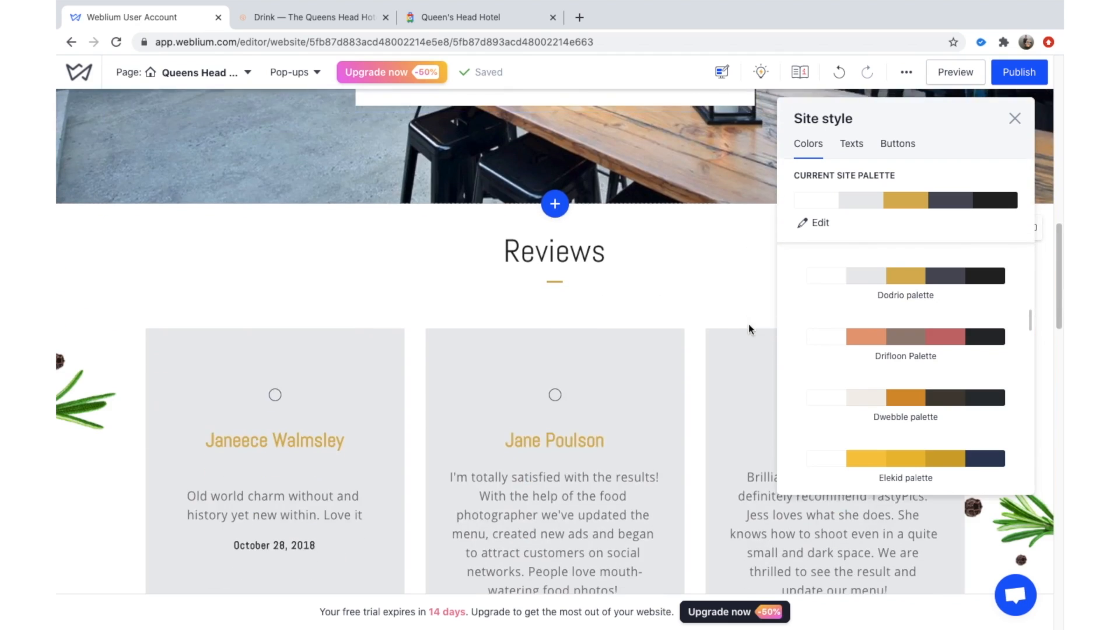
pyautogui.scroll(-1, 945, 286)
pyautogui.scroll(-10, 941, 310)
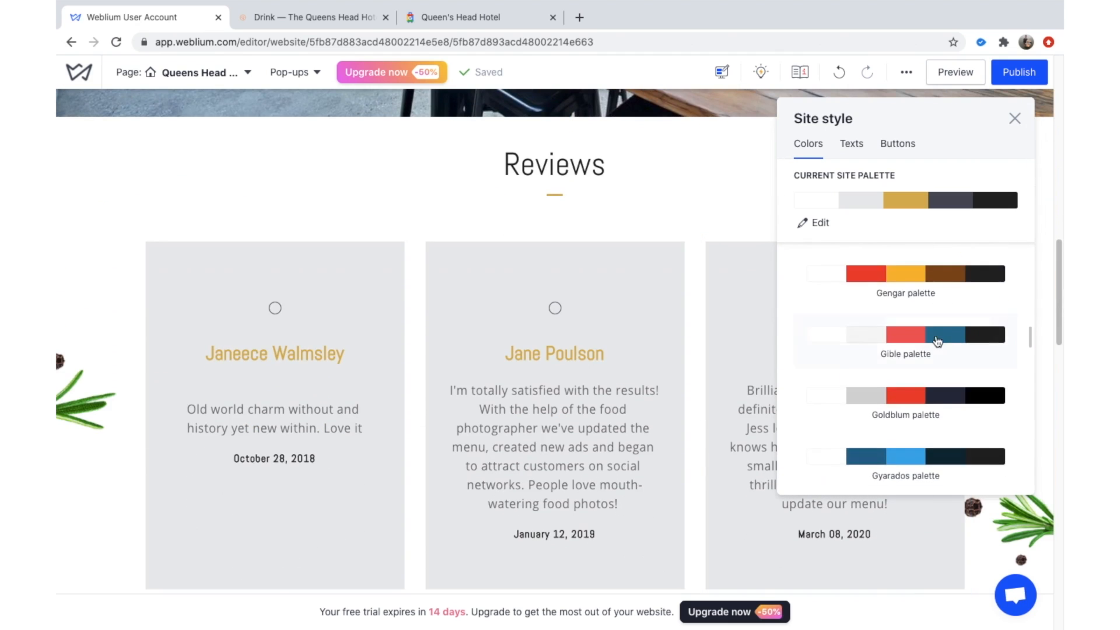
pyautogui.scroll(-6, 942, 344)
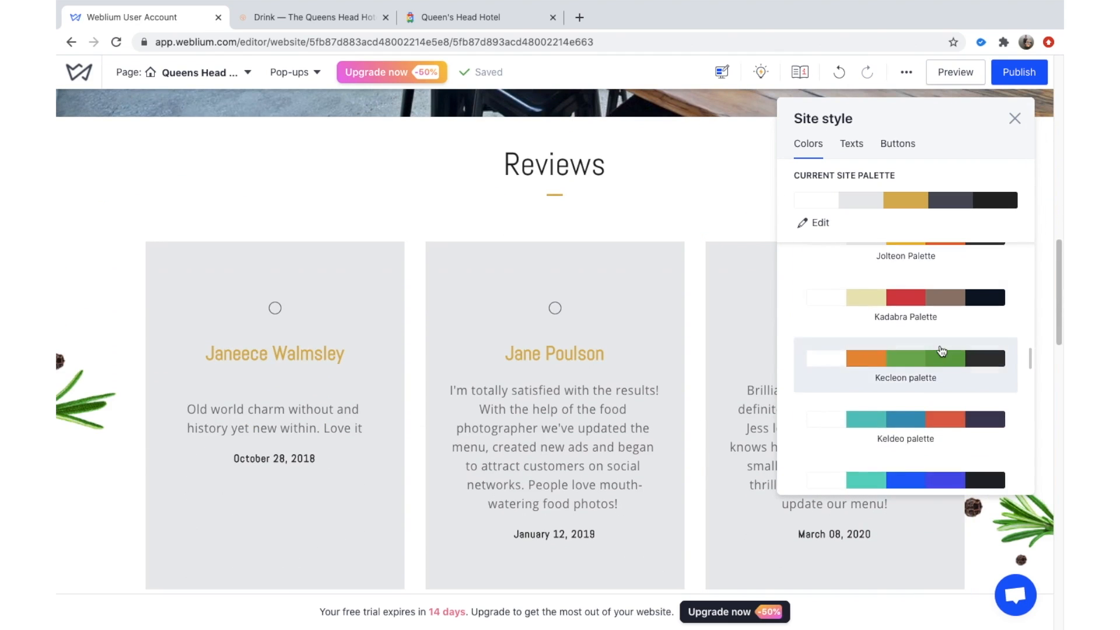
pyautogui.scroll(-6, 941, 350)
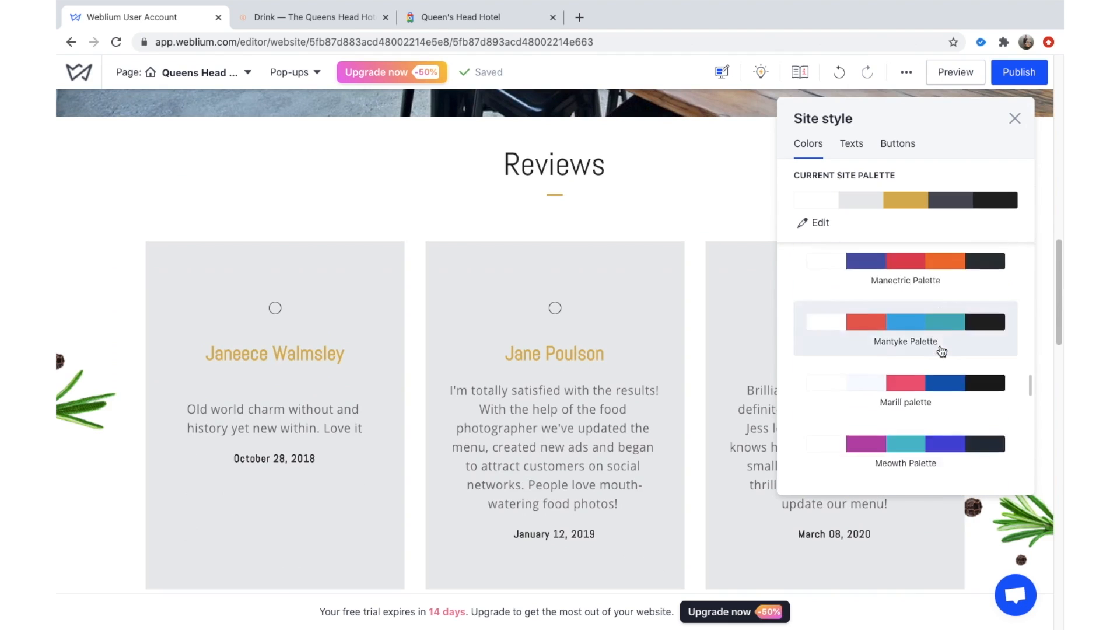
pyautogui.scroll(-2, 943, 323)
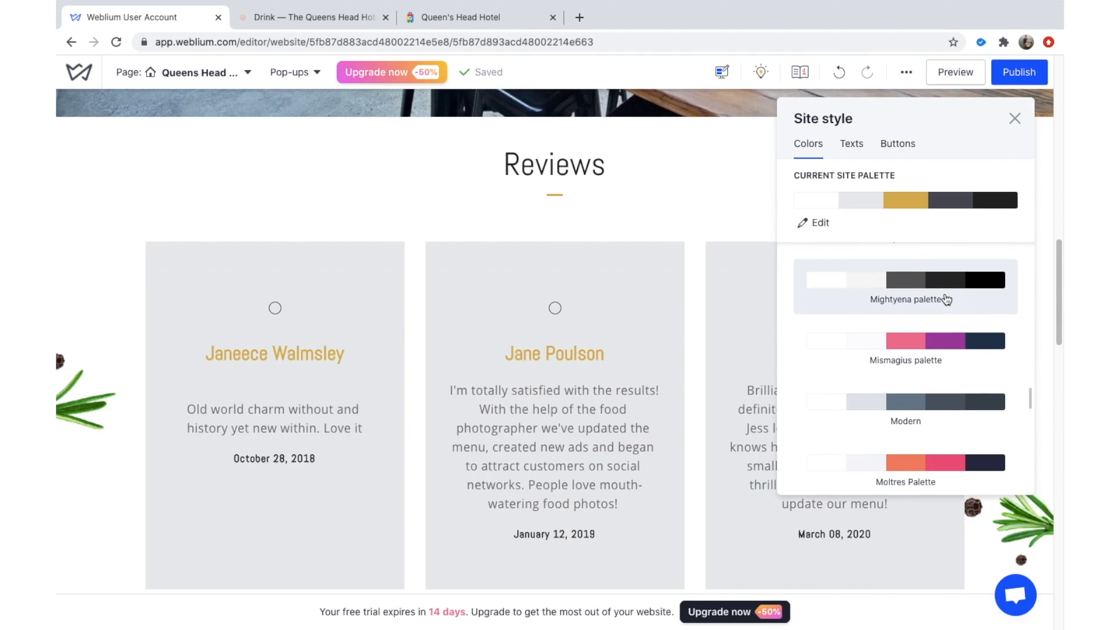
# Apply the grey Modern colour palette and close the Site style panel.
pyautogui.click(875, 413)
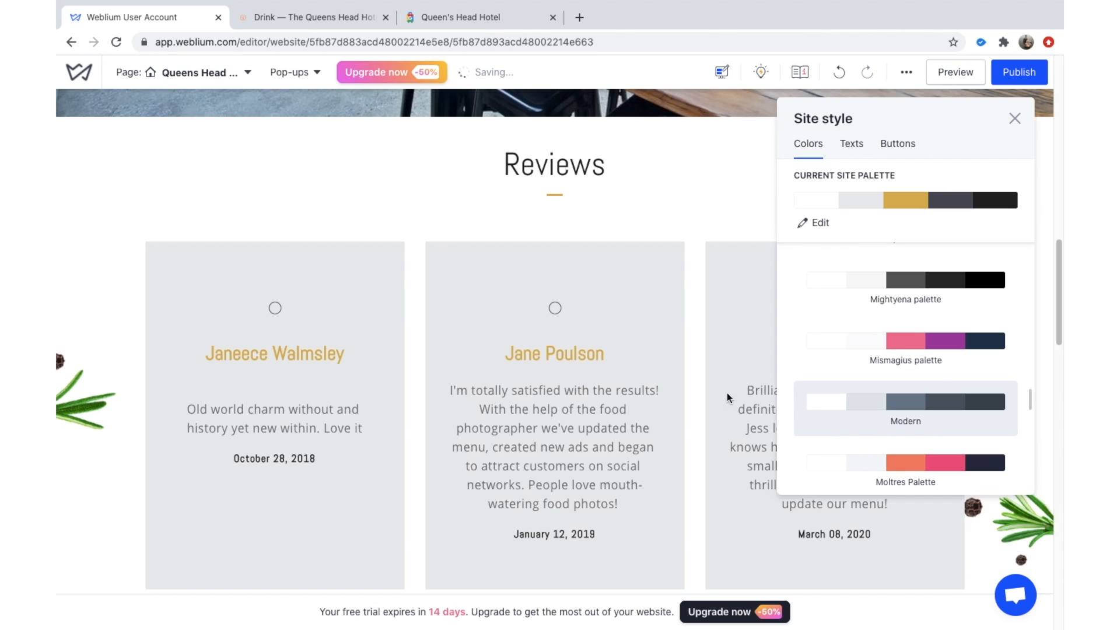
pyautogui.scroll(-2, 681, 374)
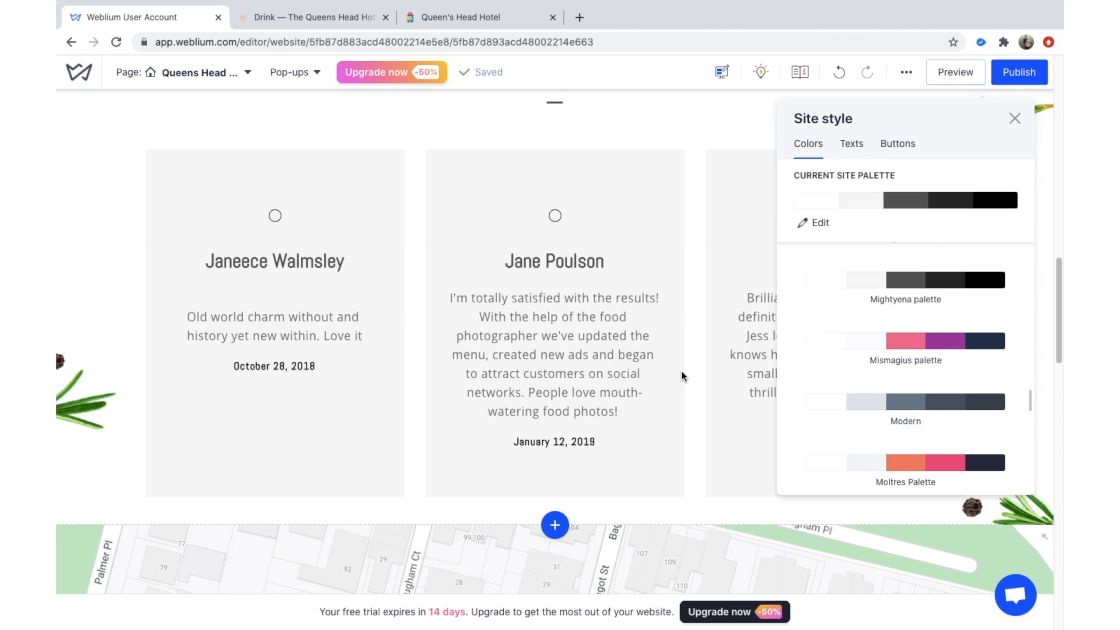
pyautogui.scroll(10, 681, 371)
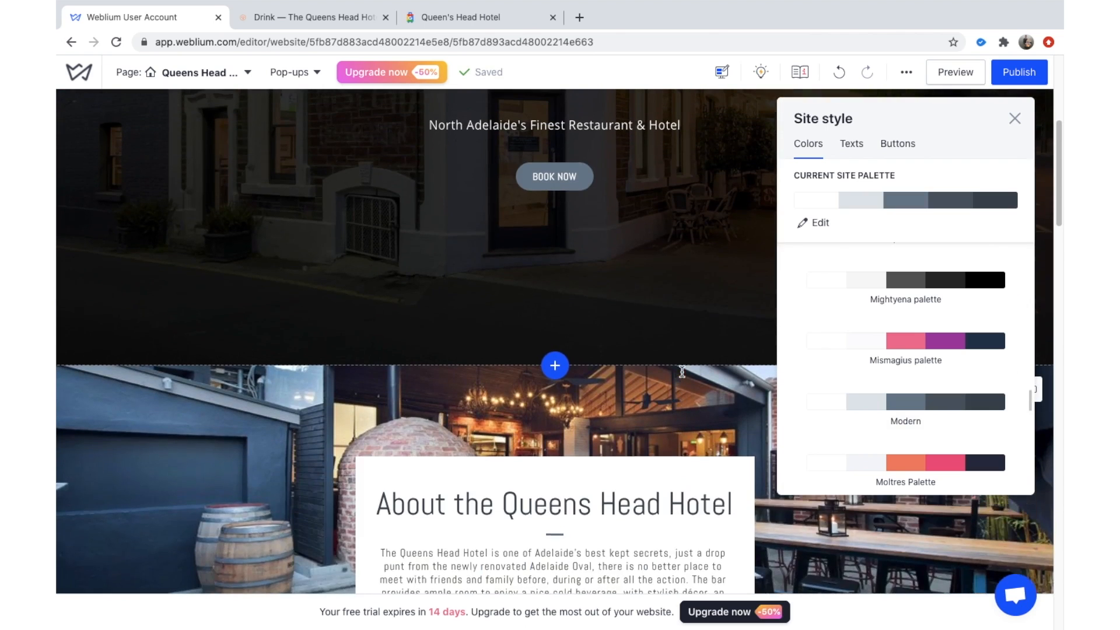
pyautogui.scroll(-1, 690, 395)
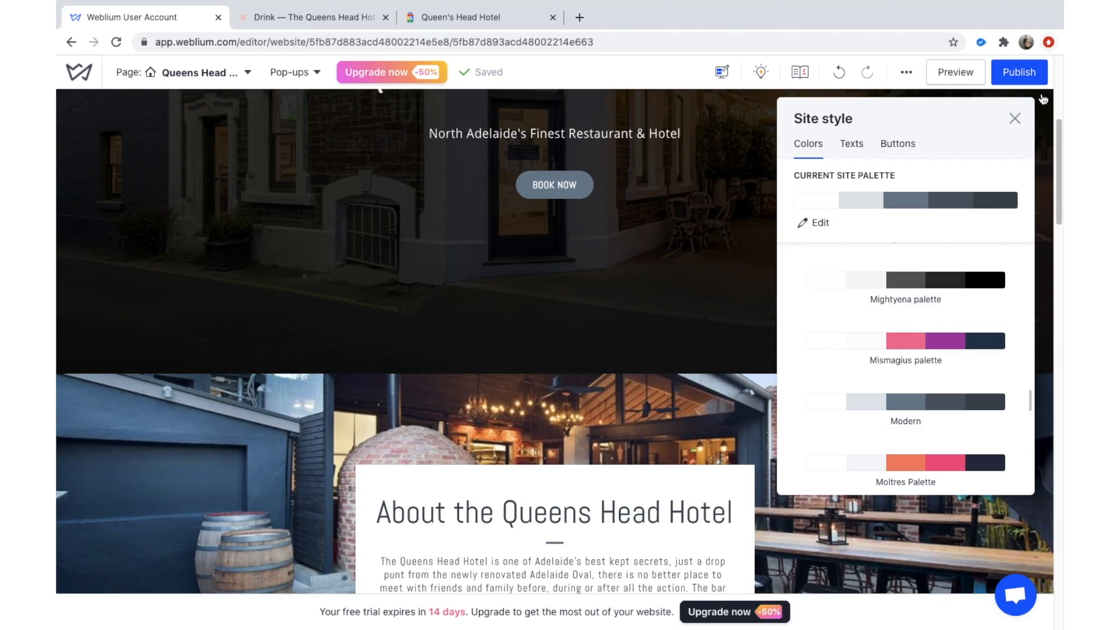
pyautogui.click(1015, 119)
pyautogui.scroll(-4, 678, 248)
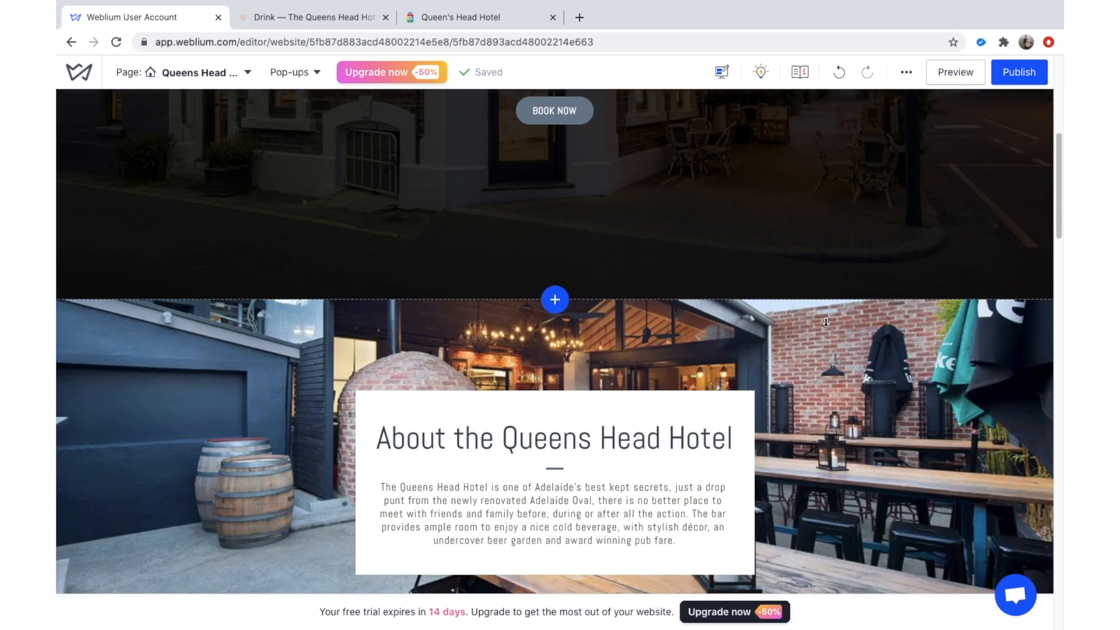
pyautogui.scroll(-1, 678, 248)
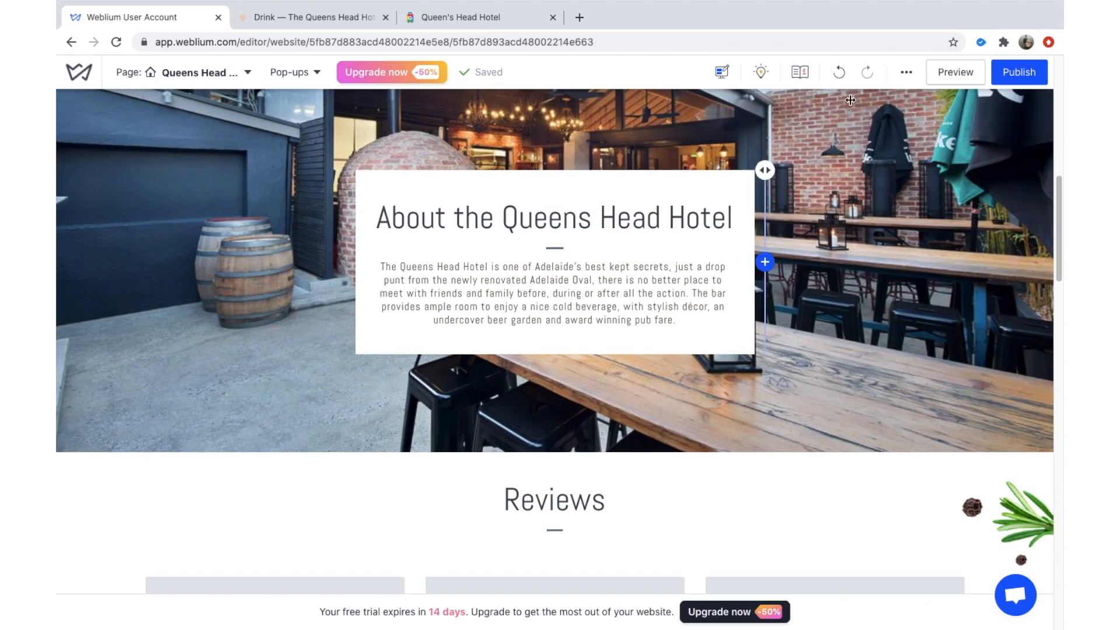
# In Site style's Texts list, apply the Bulbasaur - Hind font set (Noto Sans paragraphs), then close it.
pyautogui.click(908, 73)
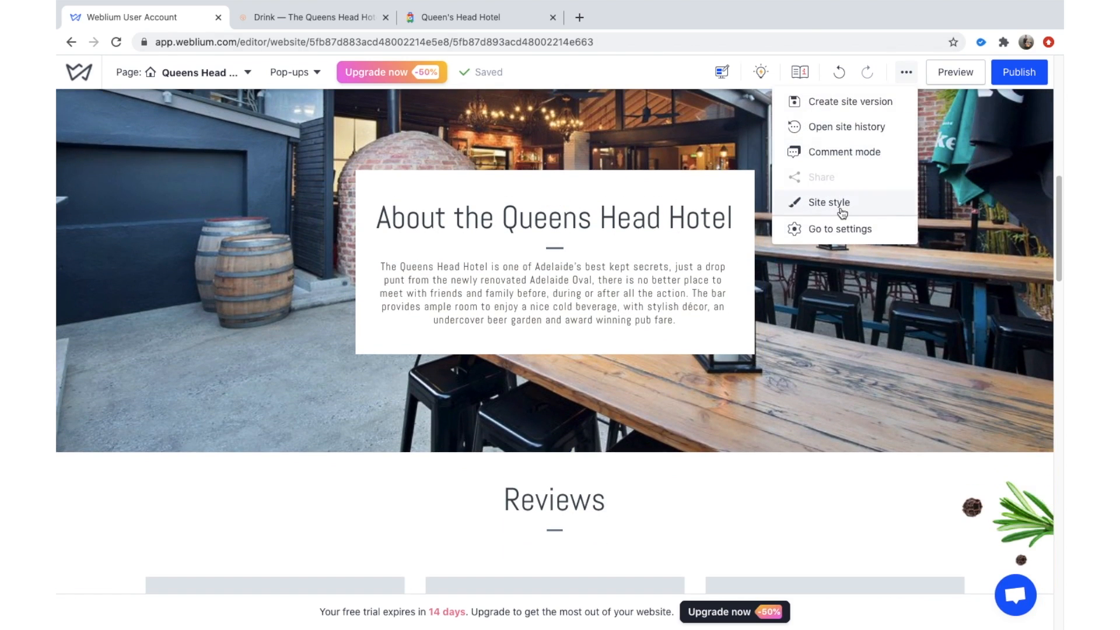
pyautogui.click(840, 205)
pyautogui.click(853, 144)
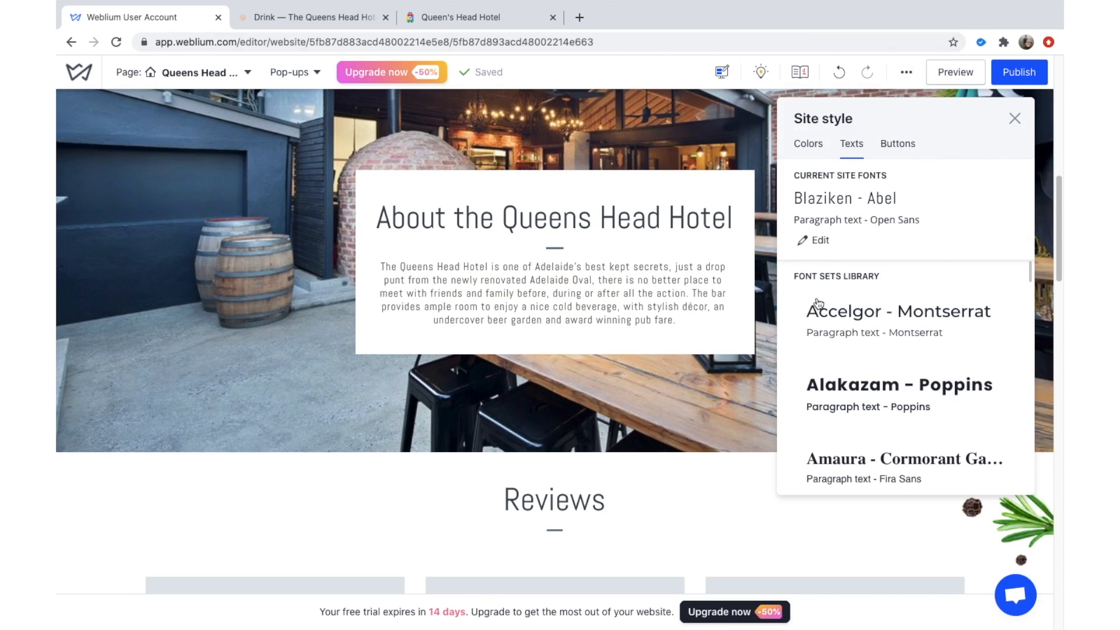
pyautogui.scroll(-3, 904, 408)
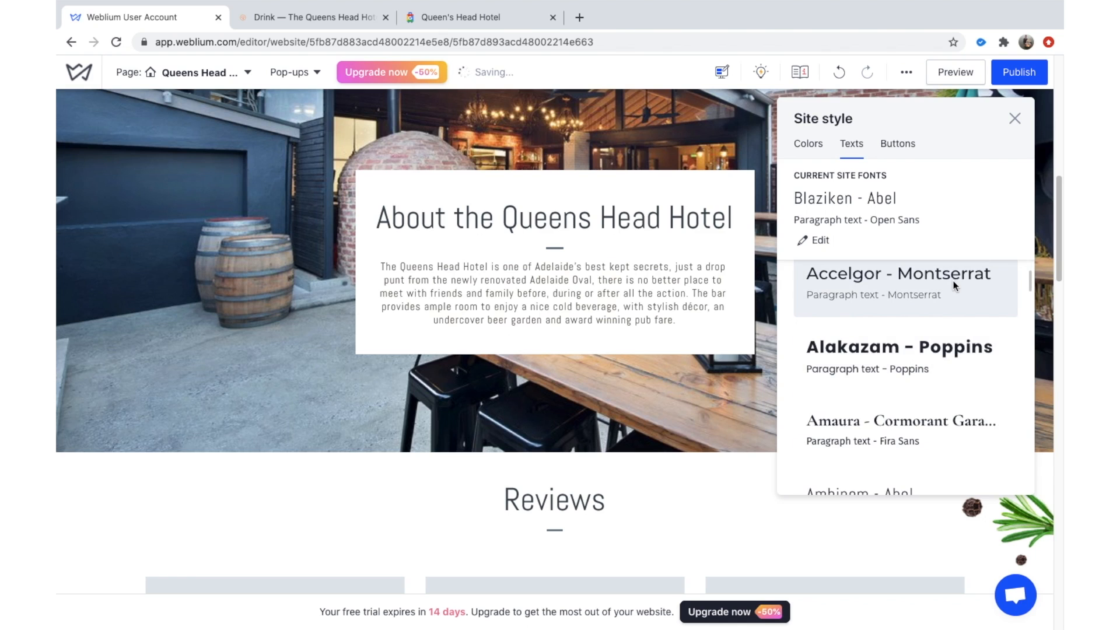
pyautogui.scroll(-2, 712, 338)
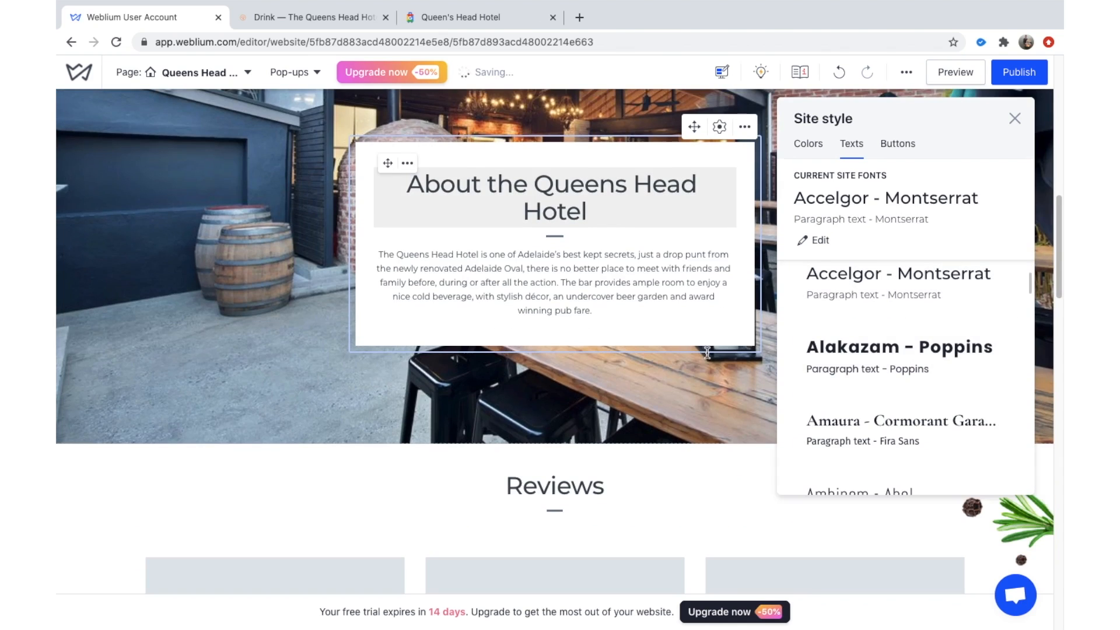
pyautogui.scroll(-7, 681, 375)
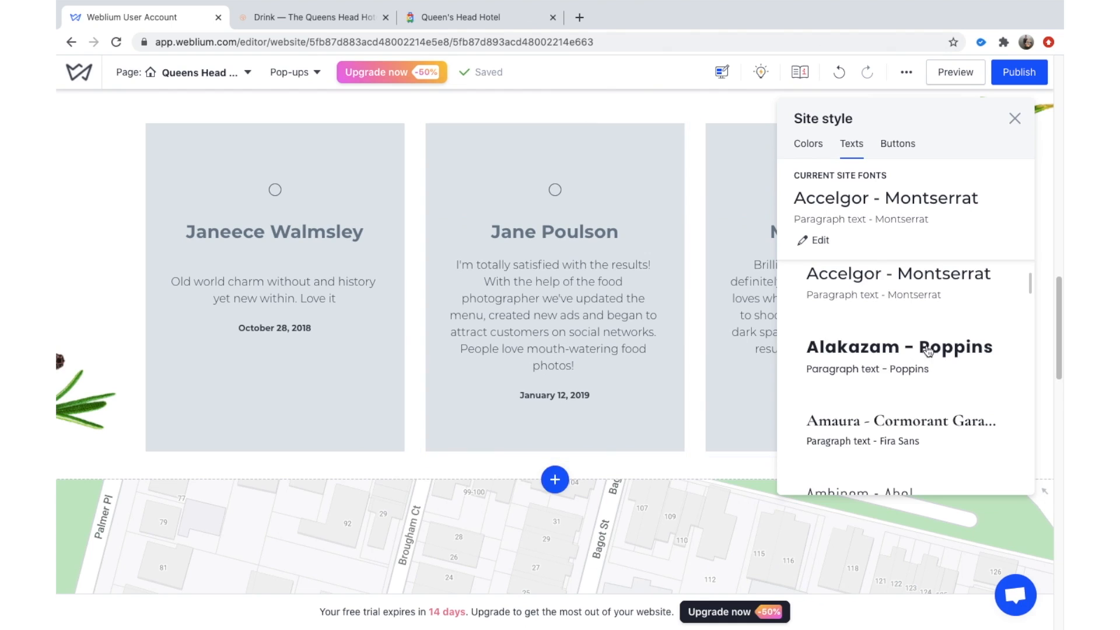
pyautogui.scroll(-3, 909, 396)
pyautogui.scroll(-4, 910, 397)
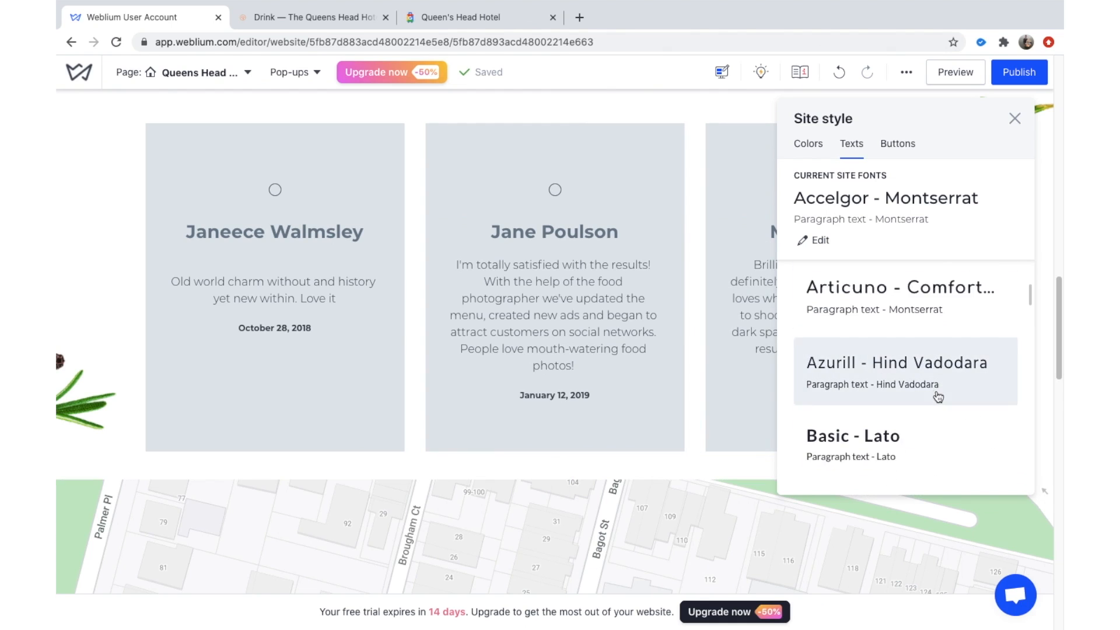
pyautogui.scroll(-10, 922, 400)
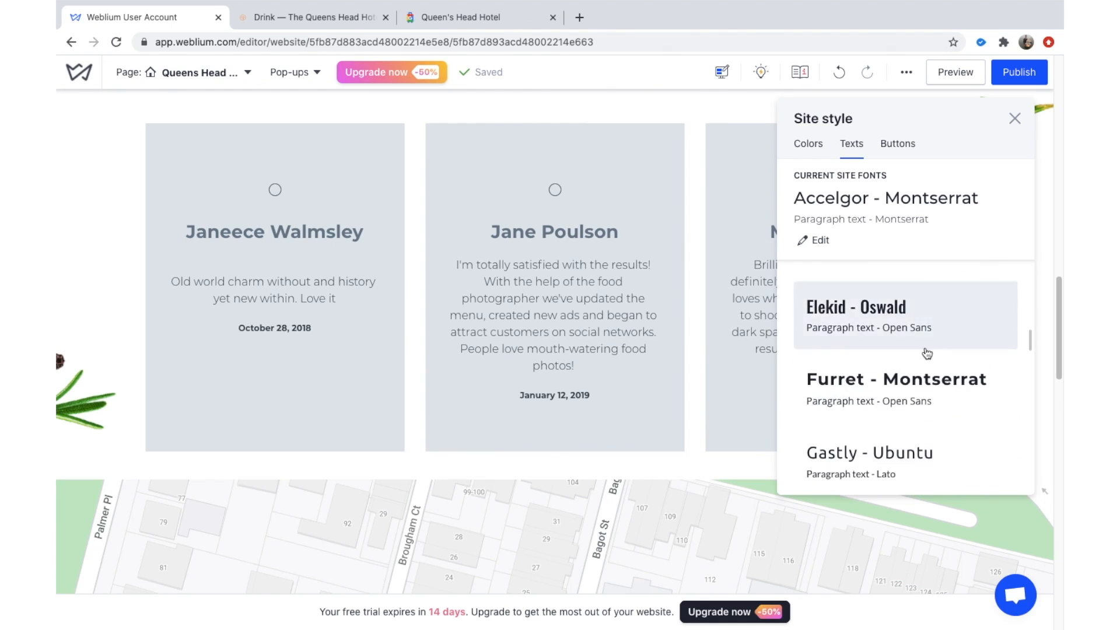
pyautogui.scroll(9, 925, 379)
pyautogui.scroll(6, 927, 359)
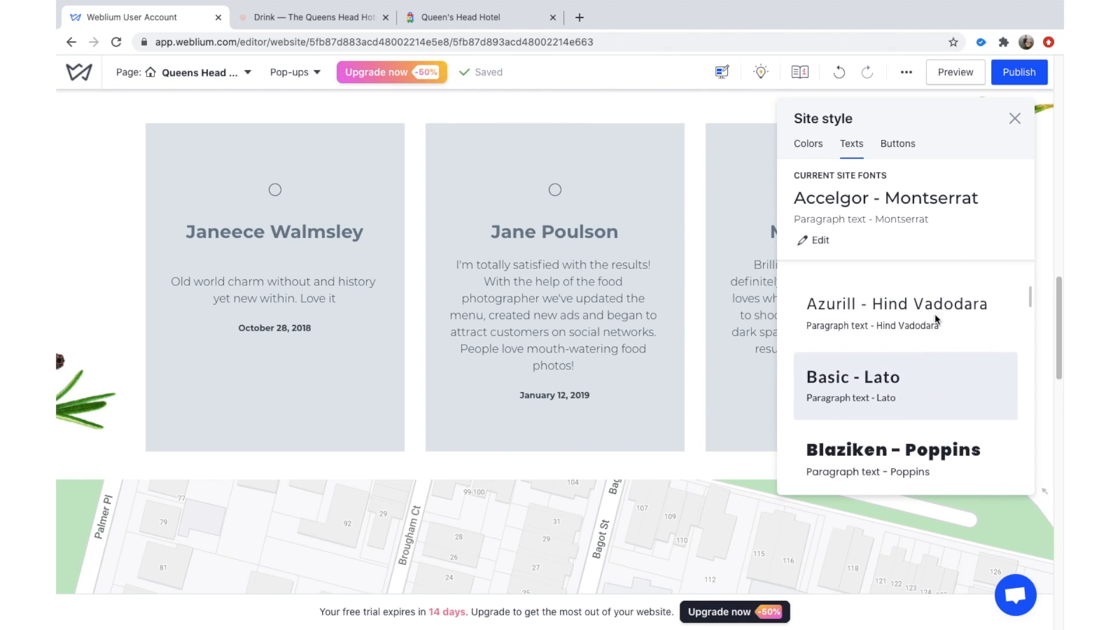
pyautogui.scroll(2, 922, 363)
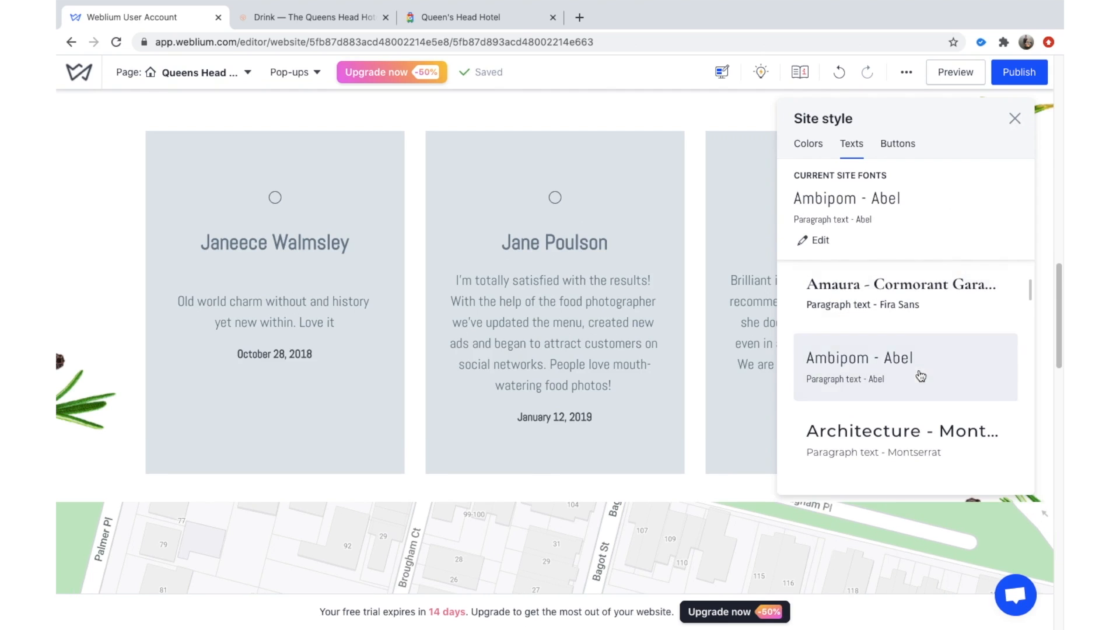
pyautogui.scroll(-6, 921, 374)
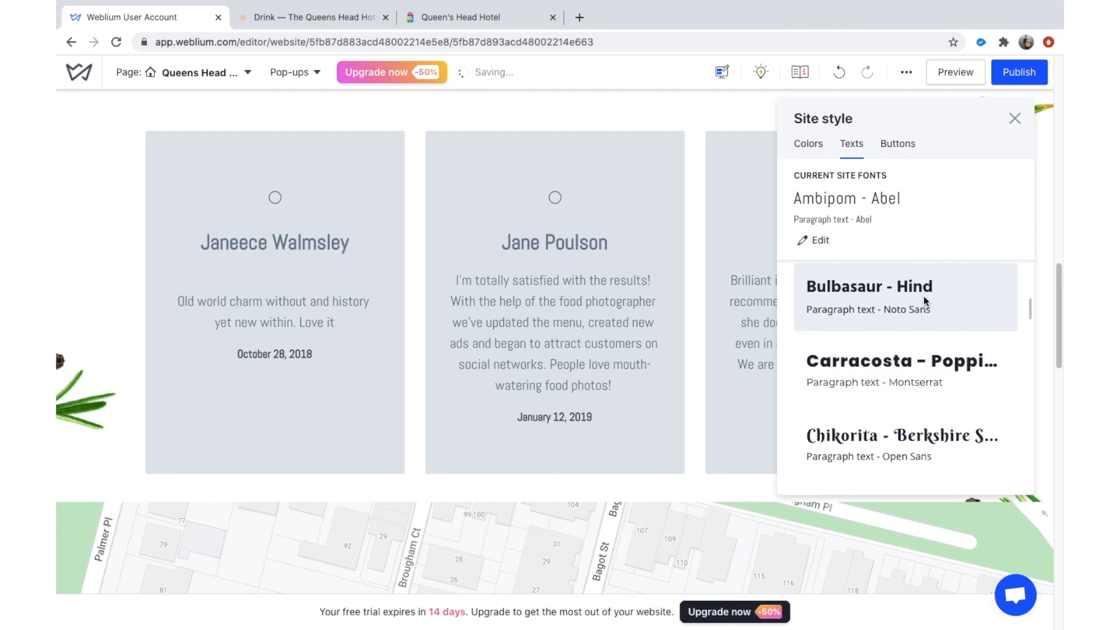
pyautogui.click(889, 287)
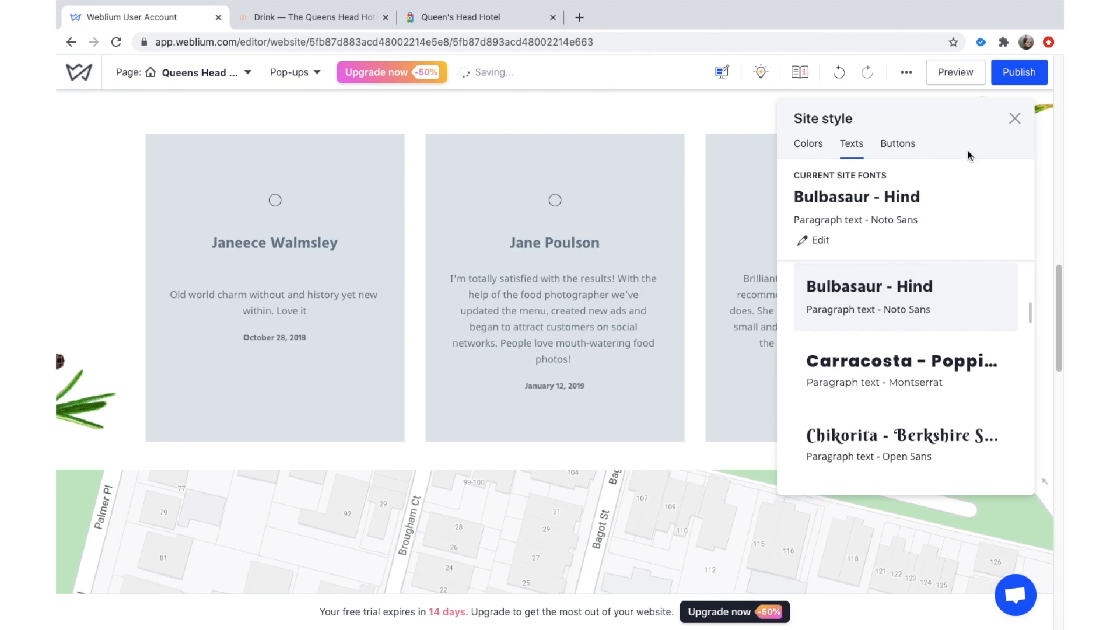
pyautogui.click(1015, 119)
# Scroll down to the footer and check the footer column's layout settings.
pyautogui.scroll(-15, 795, 430)
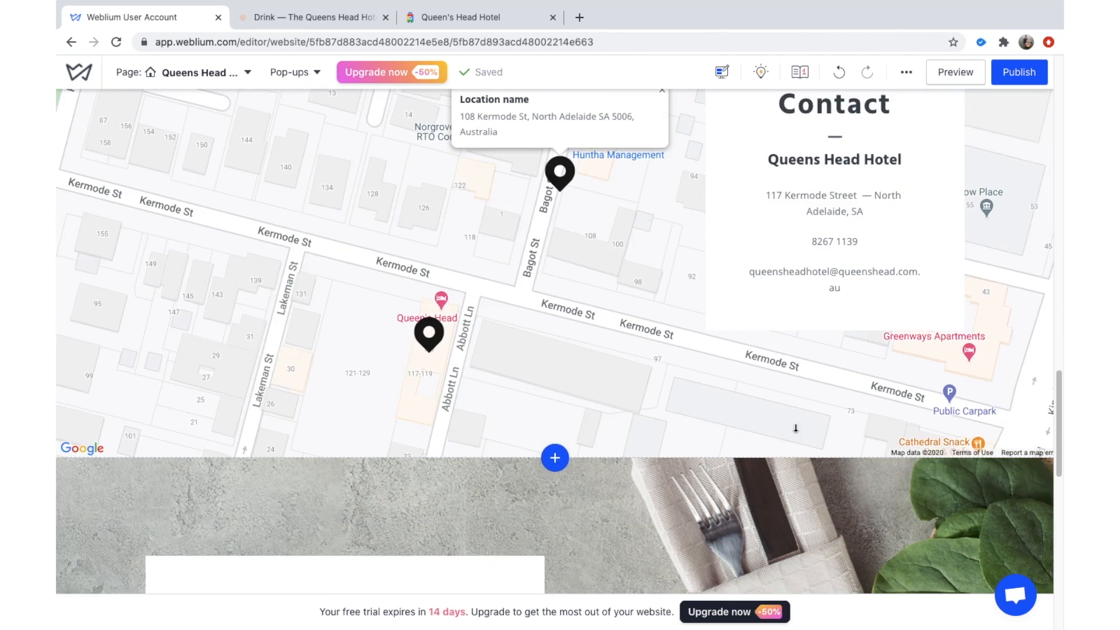
pyautogui.scroll(-6, 798, 451)
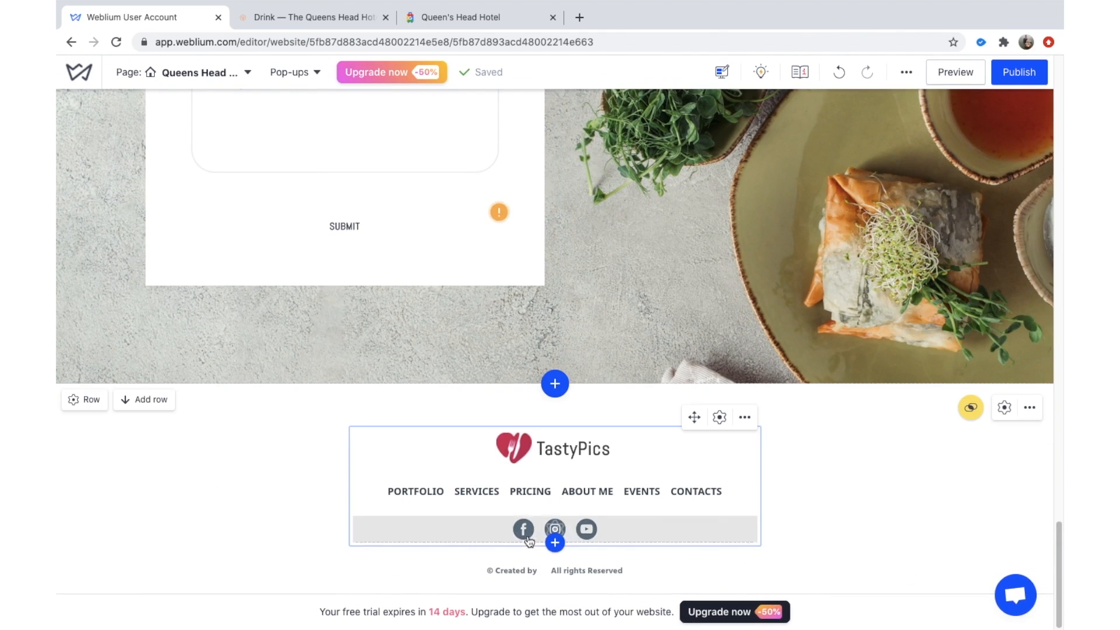
pyautogui.click(719, 417)
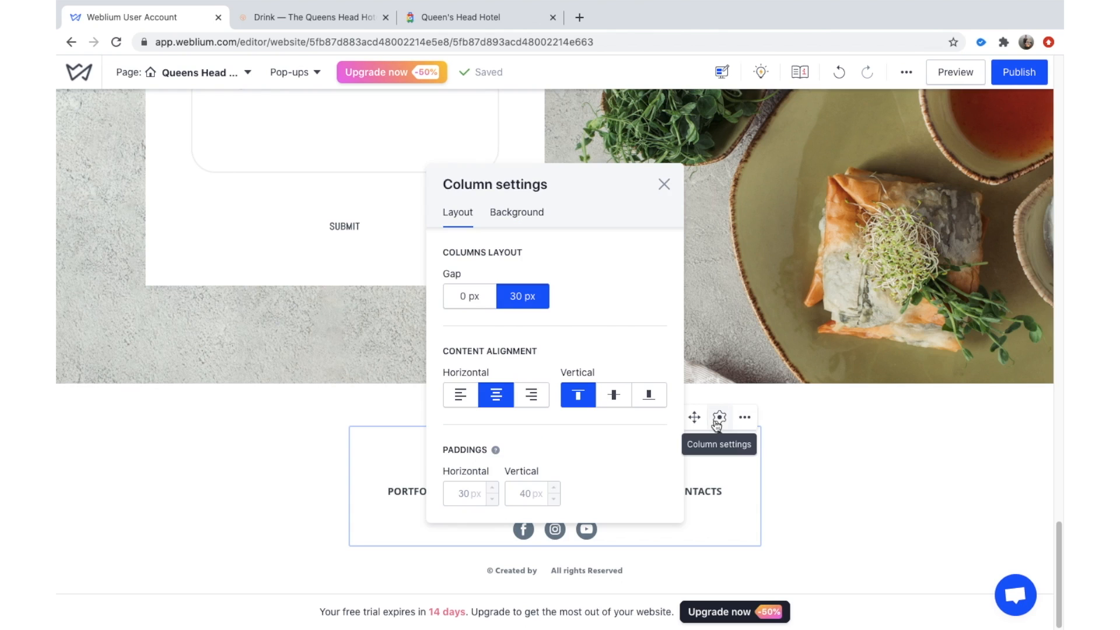
pyautogui.click(664, 184)
# Open the three-dot extra options menu with comment mode, site history and site style.
pyautogui.scroll(15, 672, 325)
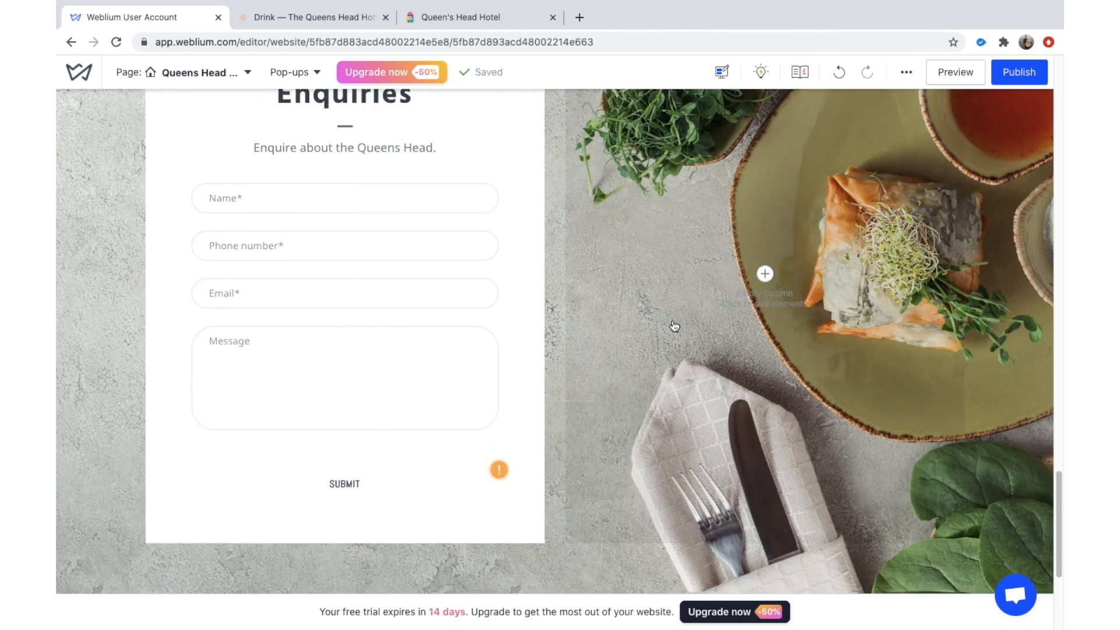
pyautogui.scroll(15, 672, 326)
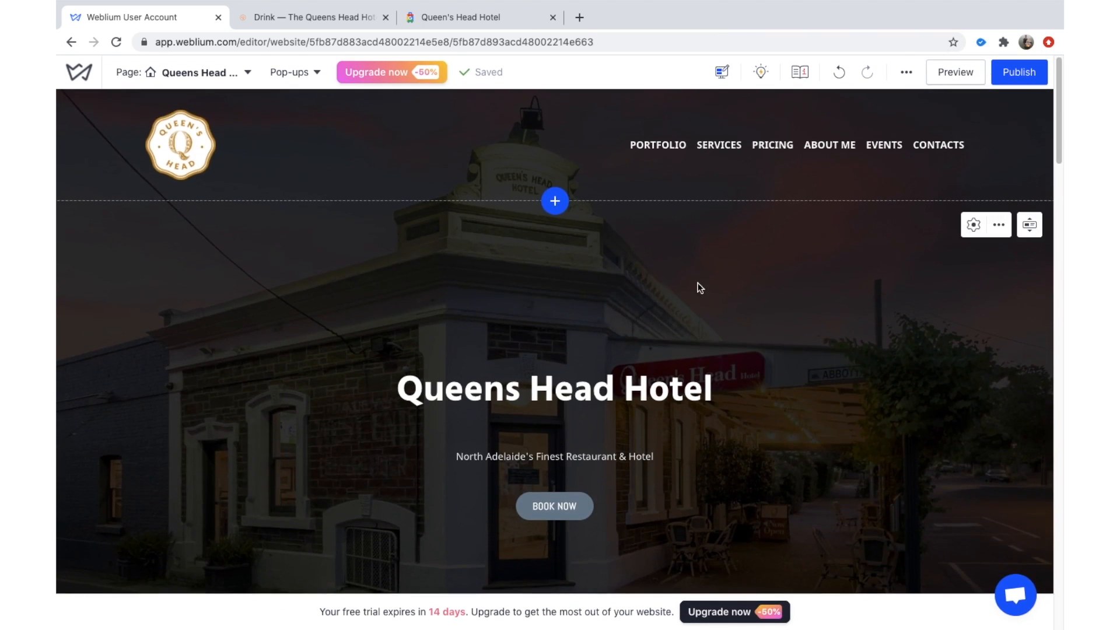
pyautogui.scroll(-2, 699, 285)
pyautogui.scroll(-5, 699, 287)
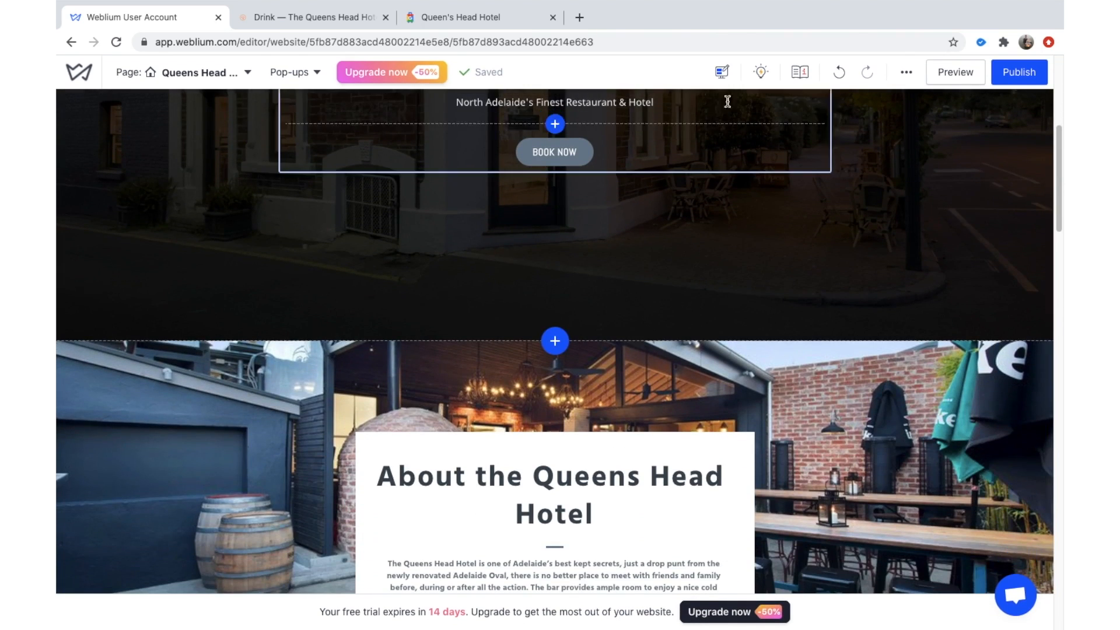
pyautogui.click(906, 71)
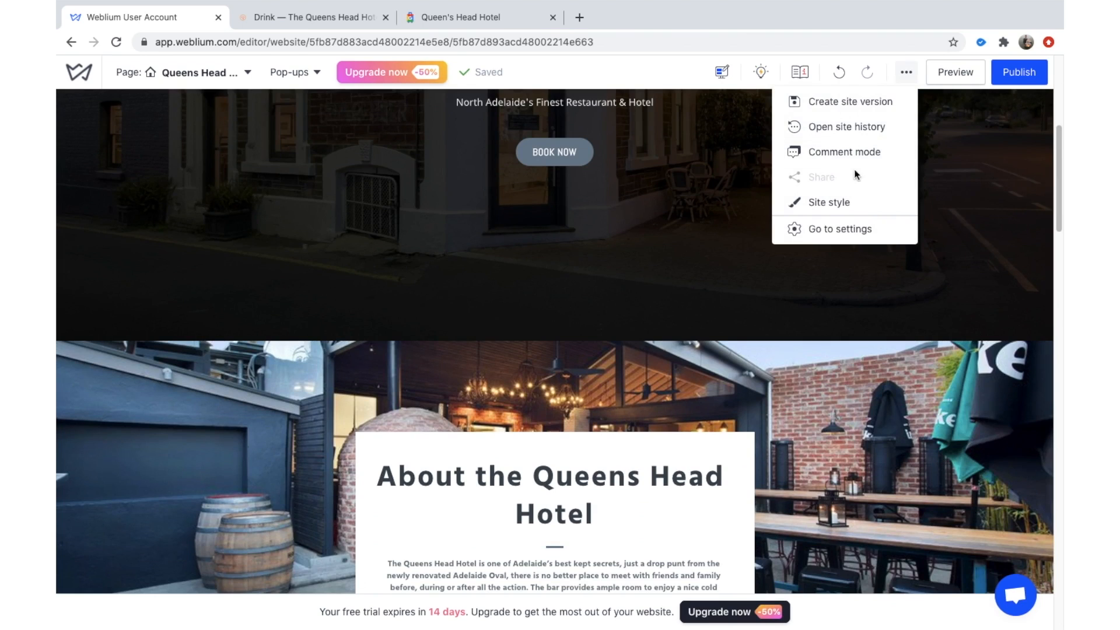
# In comment mode, post the general comment 'Background too dark'.
pyautogui.click(880, 151)
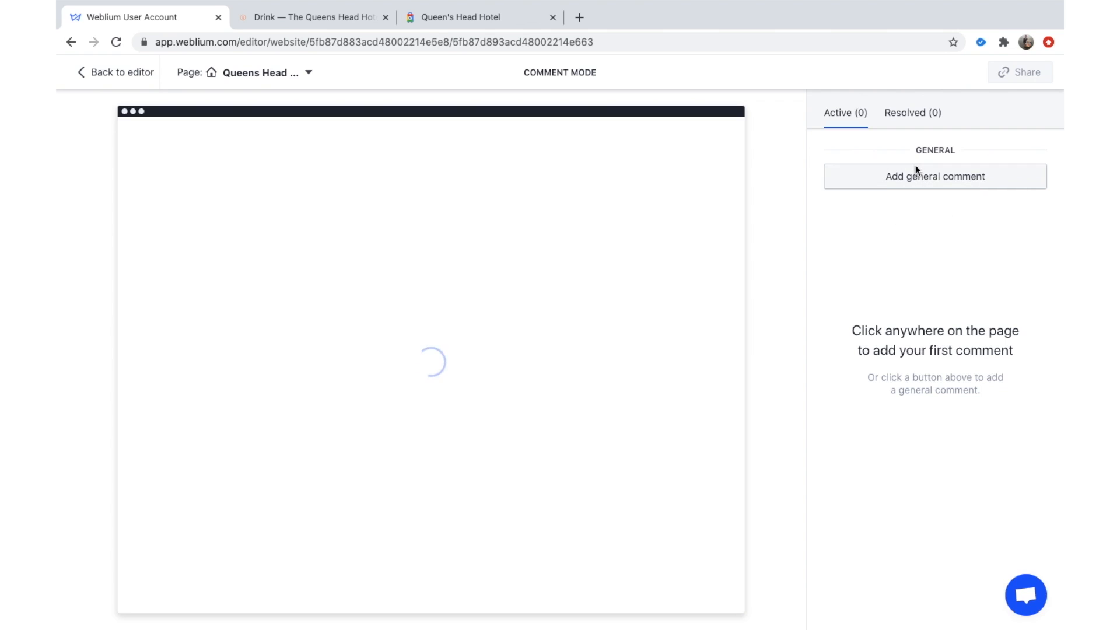
pyautogui.click(890, 186)
pyautogui.write('Background too dark')
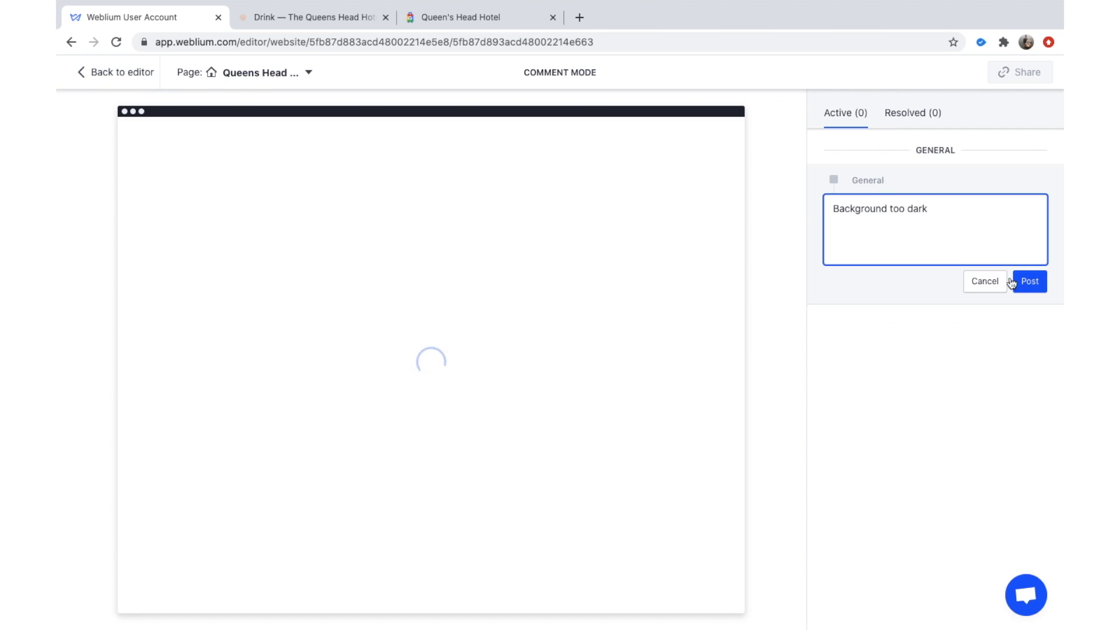
pyautogui.click(1013, 283)
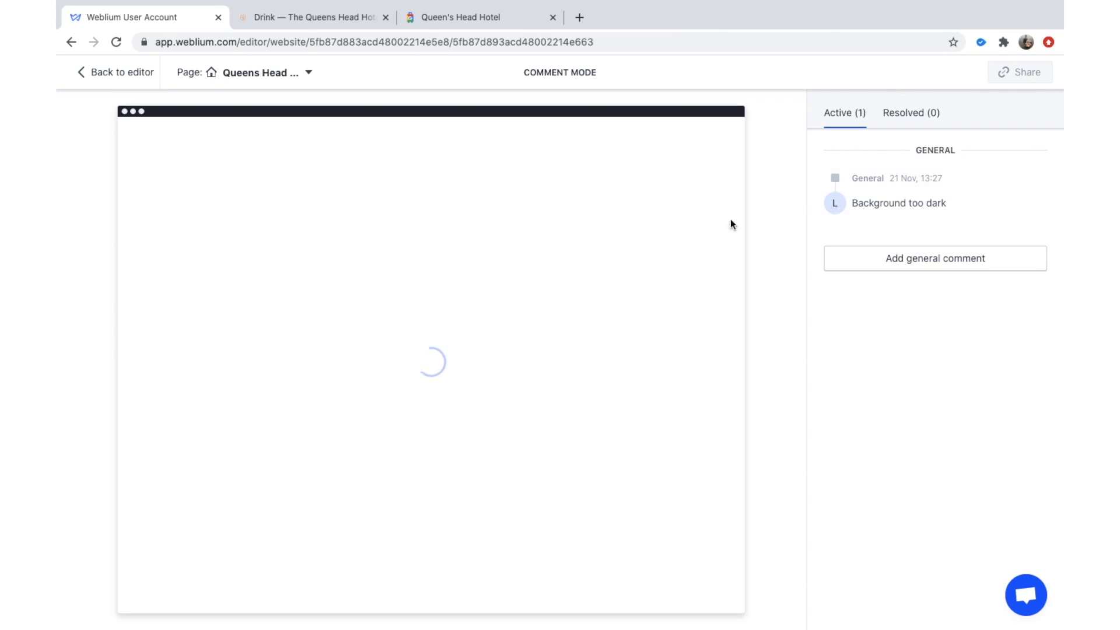
pyautogui.click(902, 114)
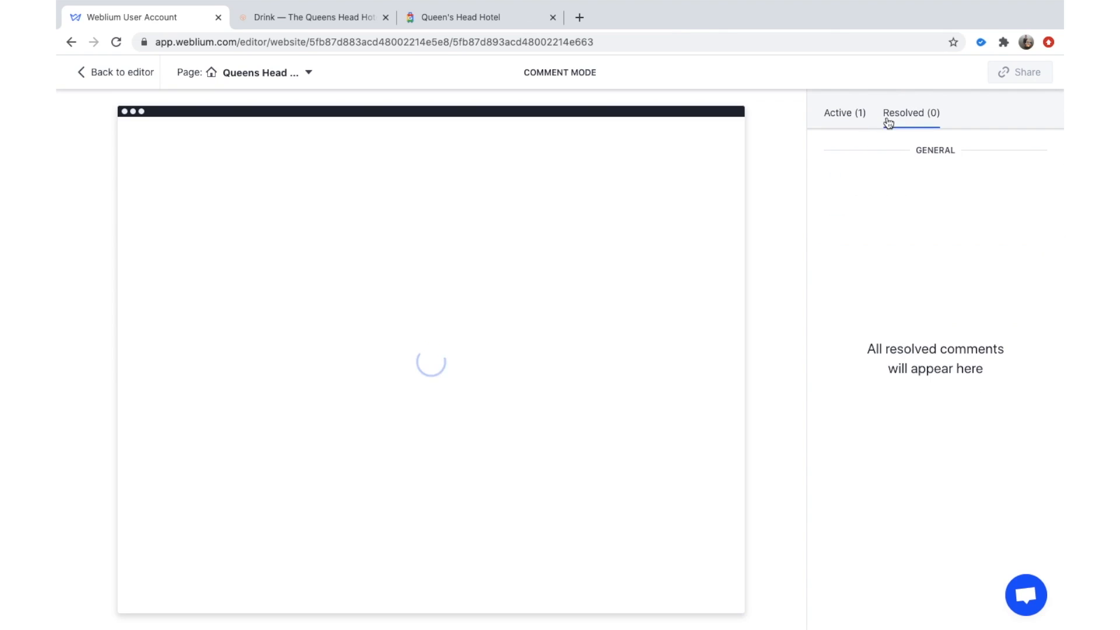
pyautogui.click(863, 117)
pyautogui.click(873, 215)
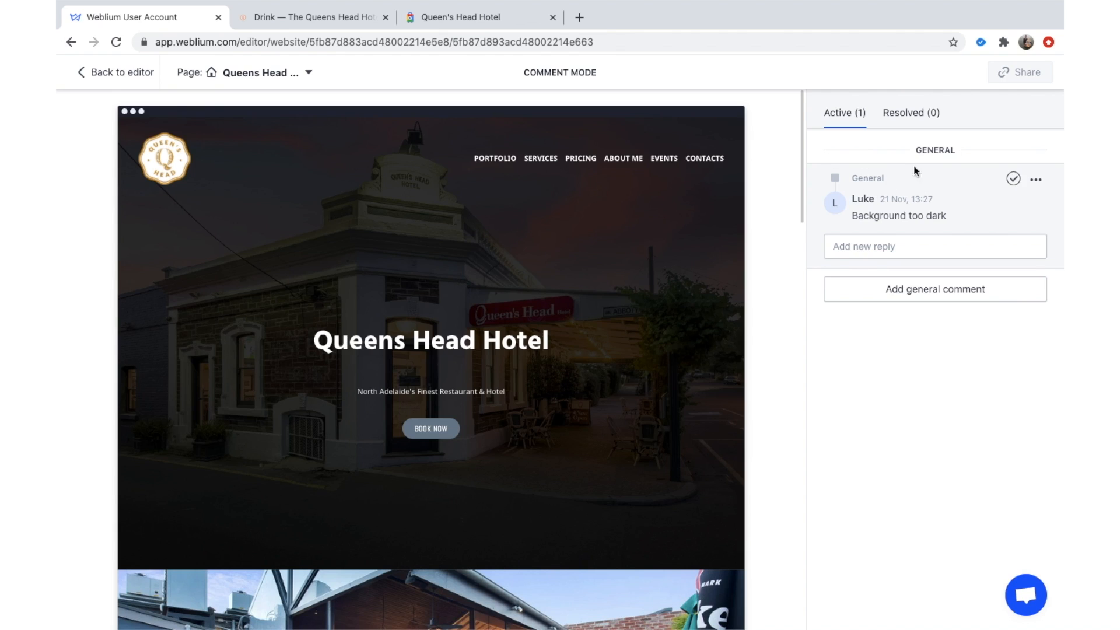
# Pin 'Too dark' on the hero image and 'Nice work' on the About section.
pyautogui.click(674, 277)
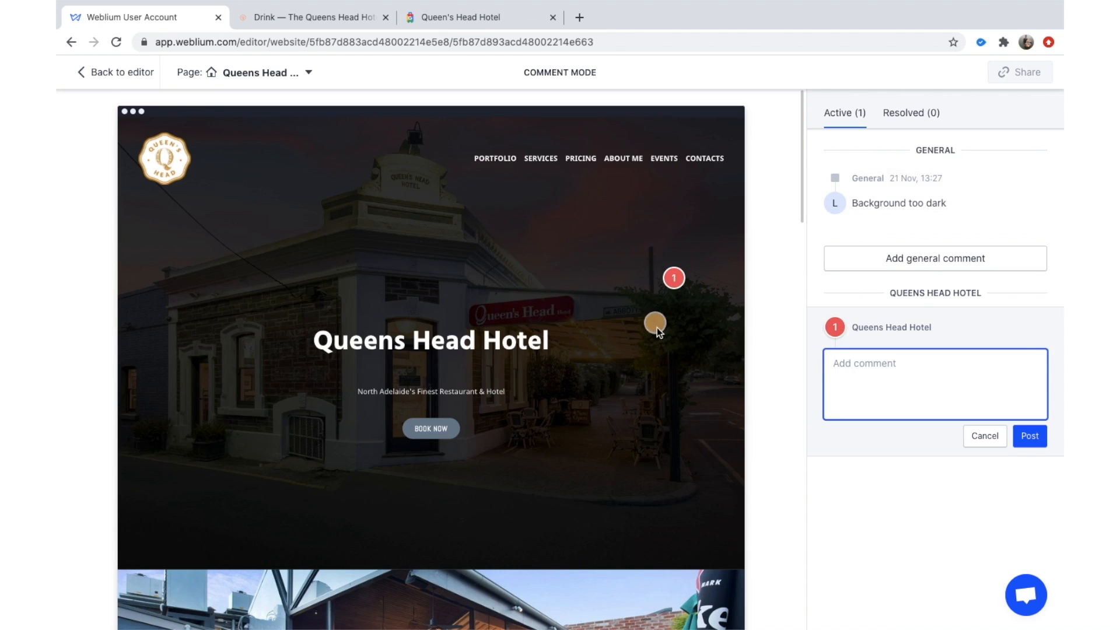
pyautogui.write('Too dark')
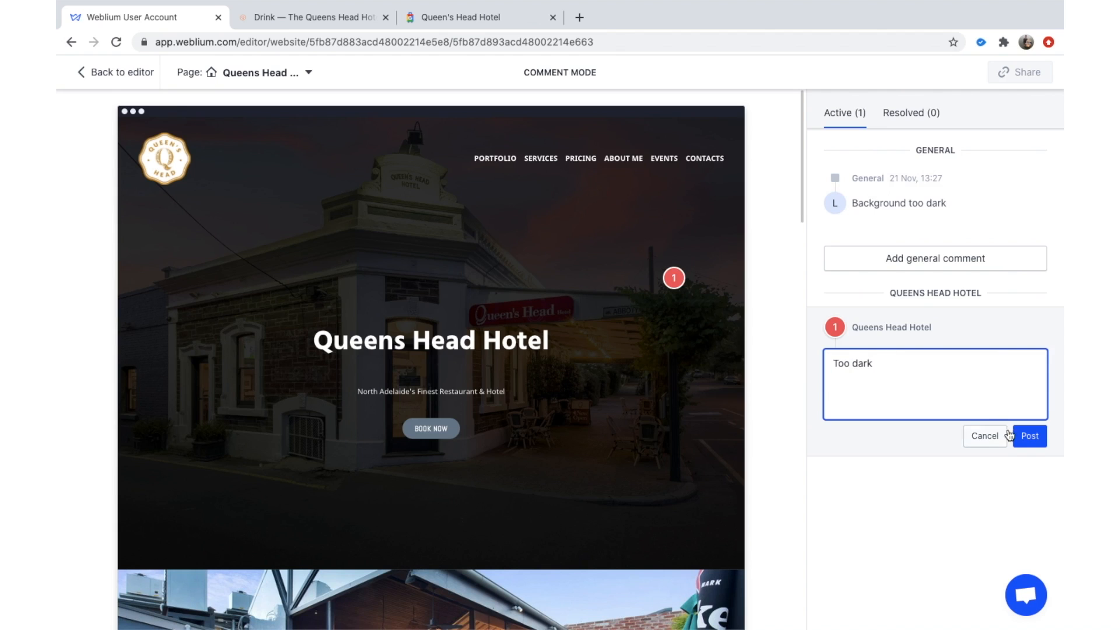
pyautogui.click(1030, 436)
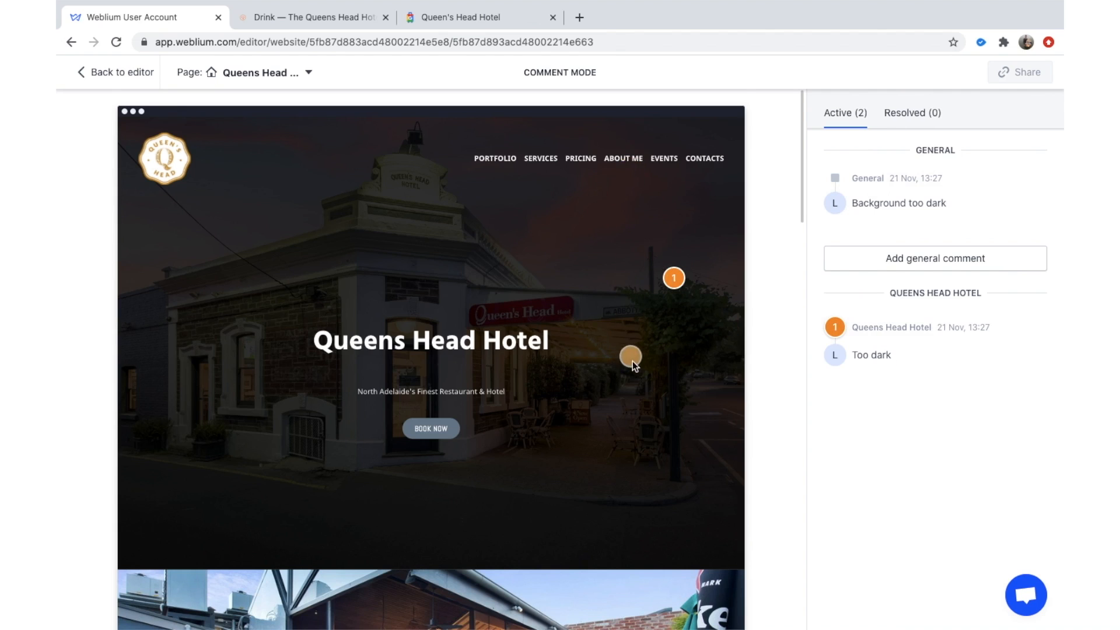
pyautogui.scroll(-7, 633, 362)
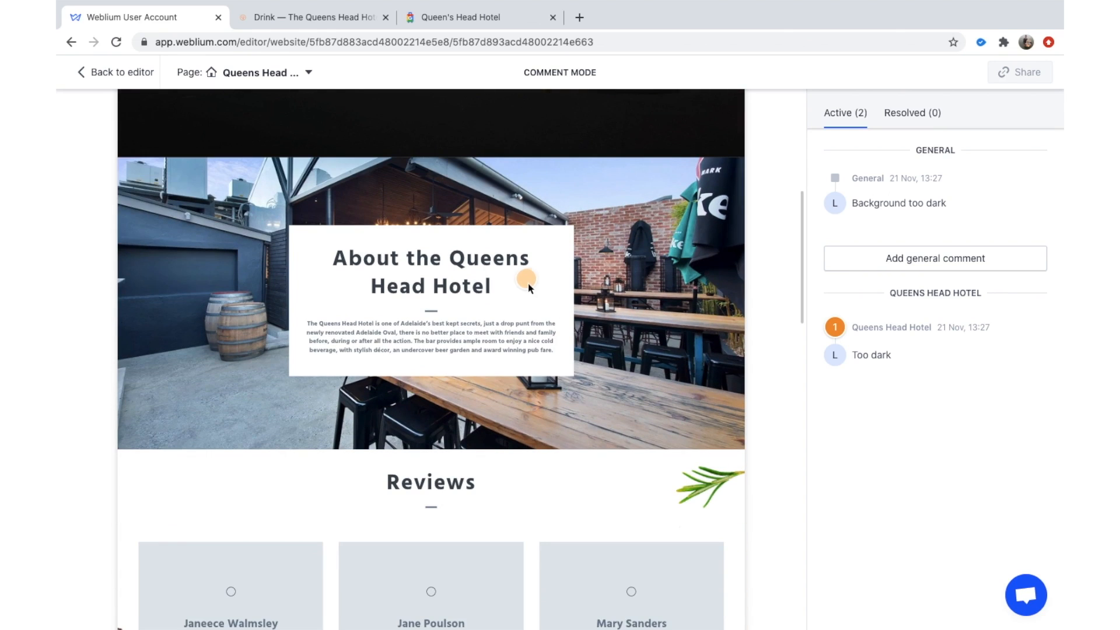
pyautogui.click(525, 303)
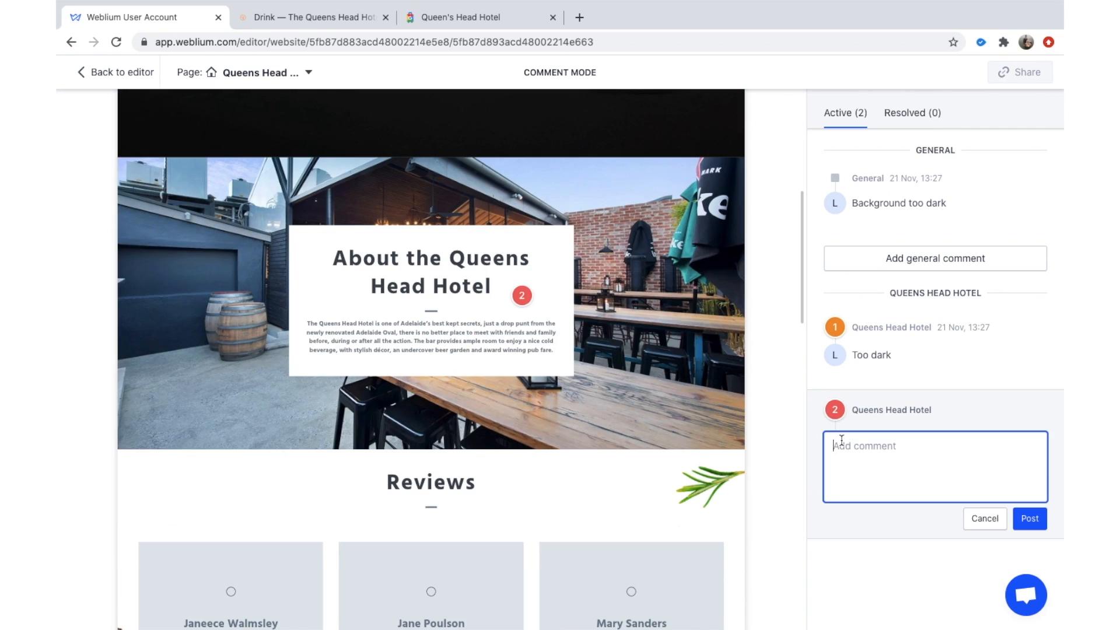
pyautogui.write('Nice work')
pyautogui.click(1030, 518)
pyautogui.scroll(-2, 645, 363)
pyautogui.scroll(-4, 639, 365)
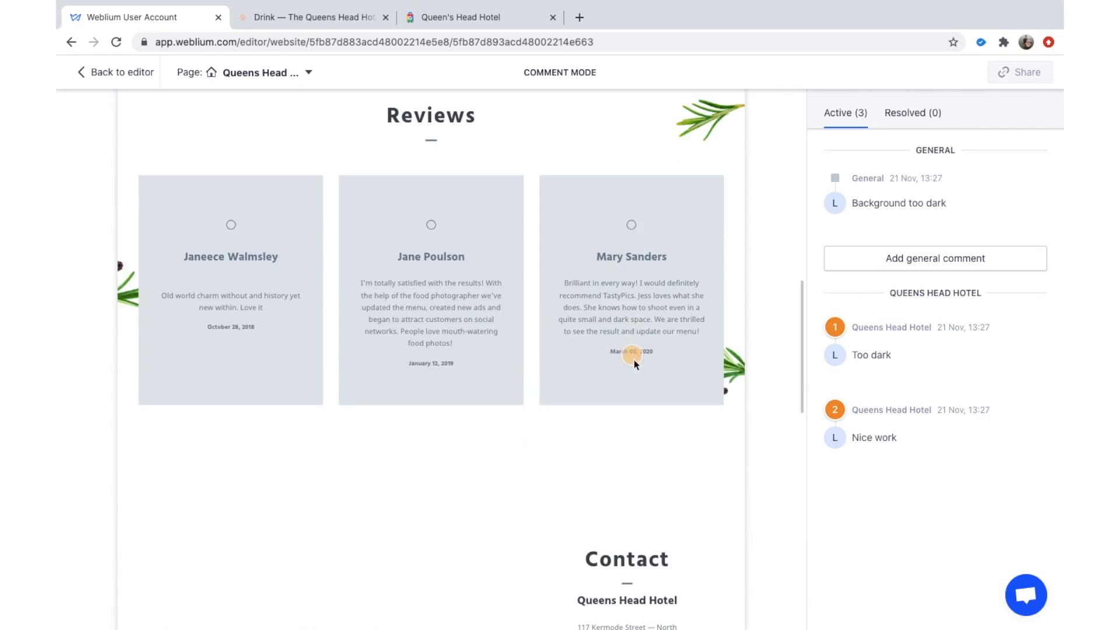
pyautogui.scroll(12, 635, 305)
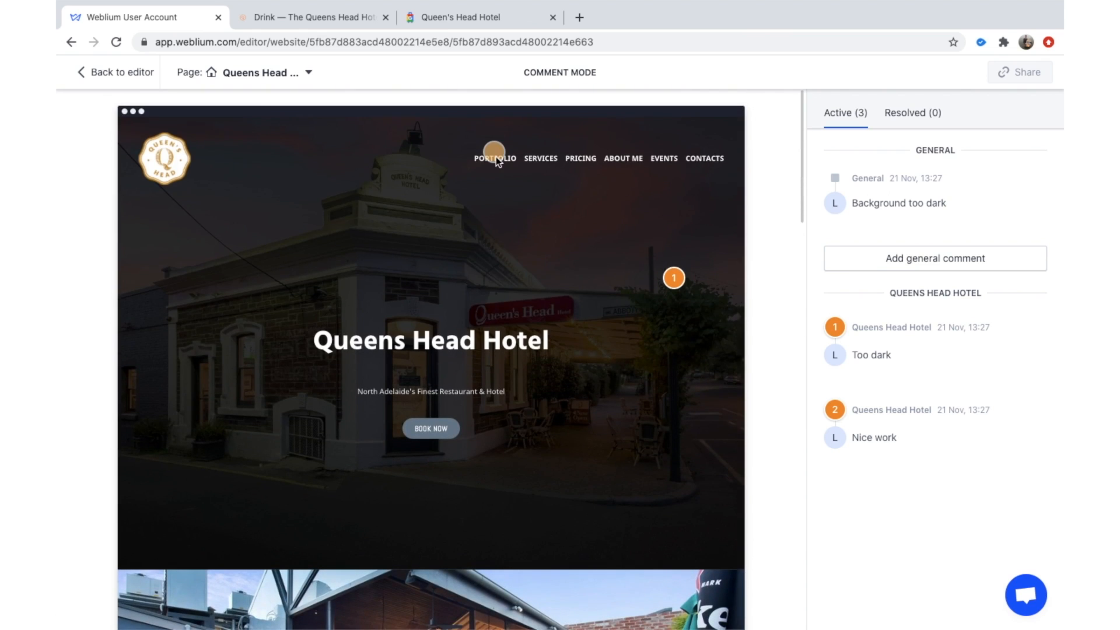
# Go back to the page editor and scroll through the saved Queens Head Hotel page.
pyautogui.click(146, 76)
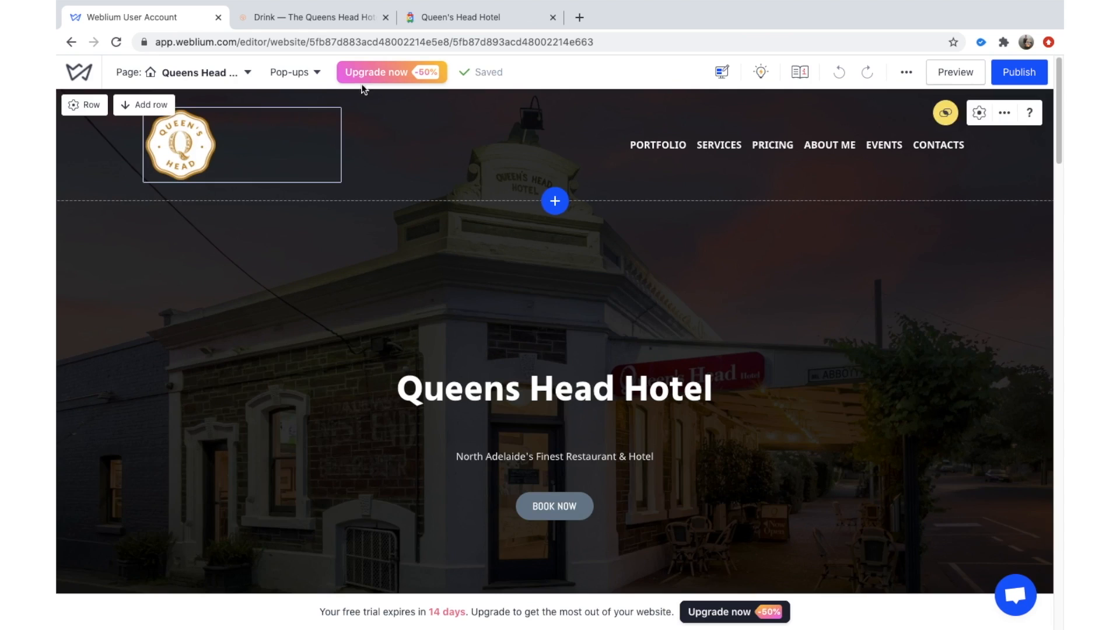
pyautogui.scroll(-10, 449, 145)
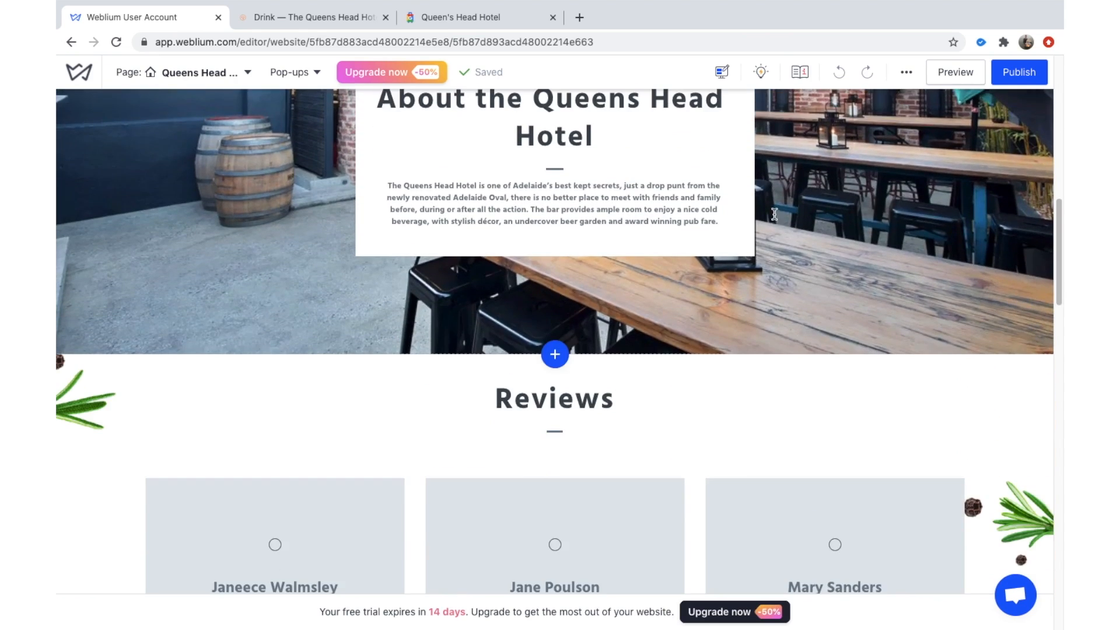
pyautogui.scroll(-15, 774, 214)
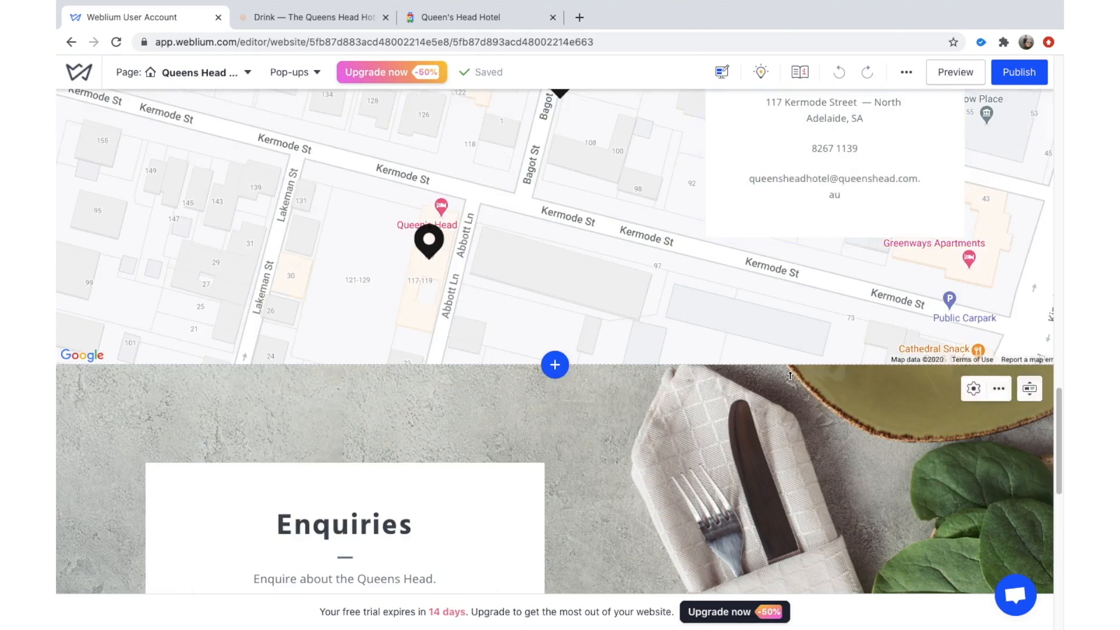
pyautogui.scroll(-10, 790, 376)
pyautogui.scroll(15, 793, 320)
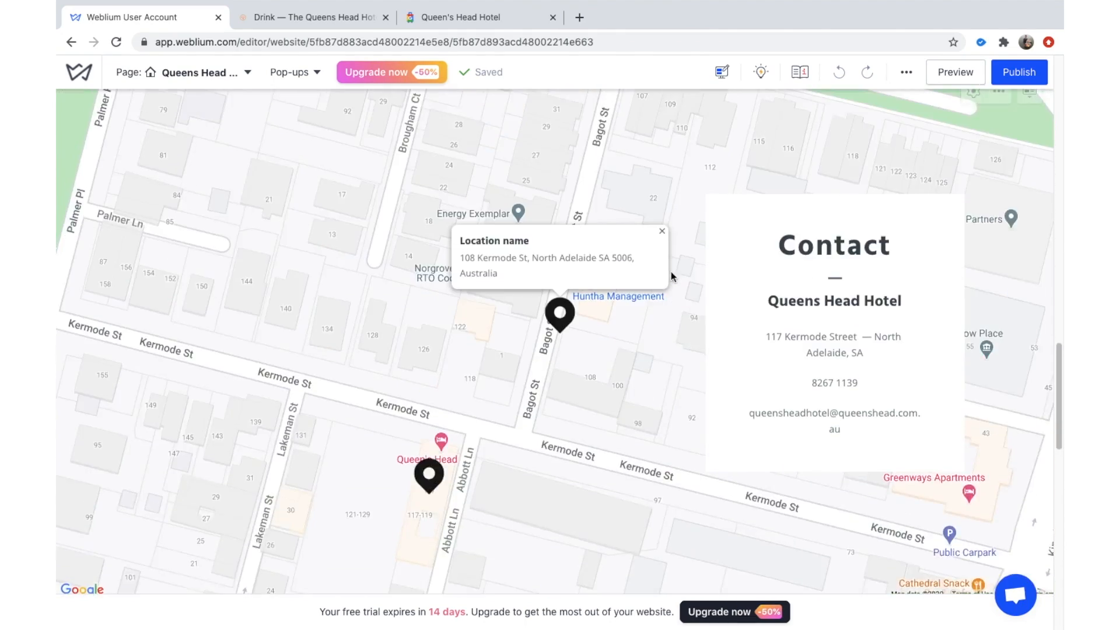
pyautogui.scroll(20, 671, 271)
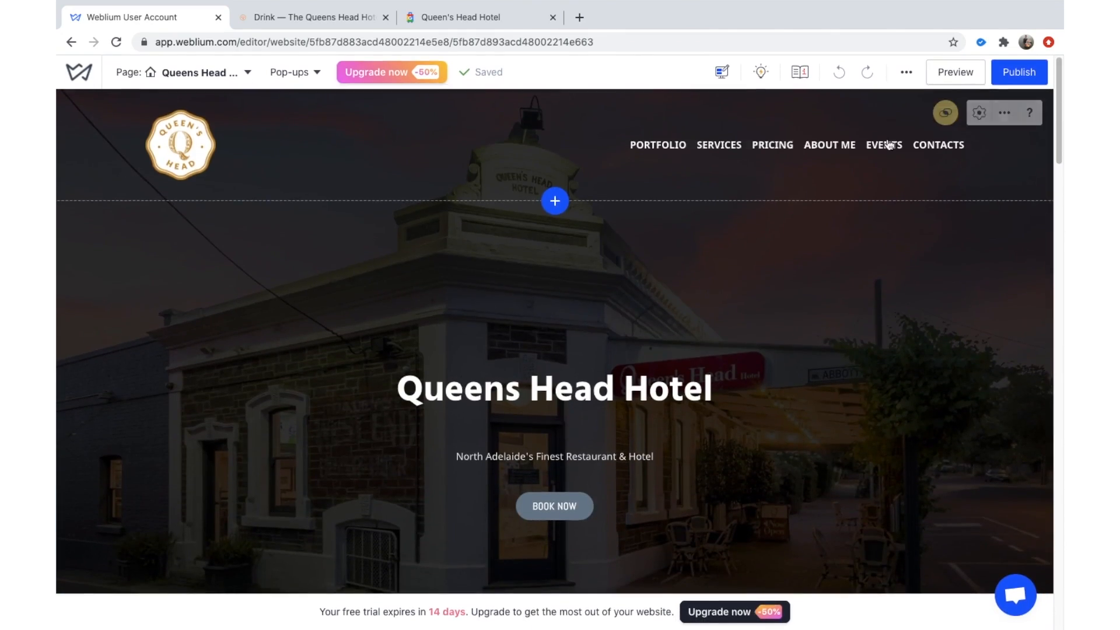
pyautogui.click(1022, 79)
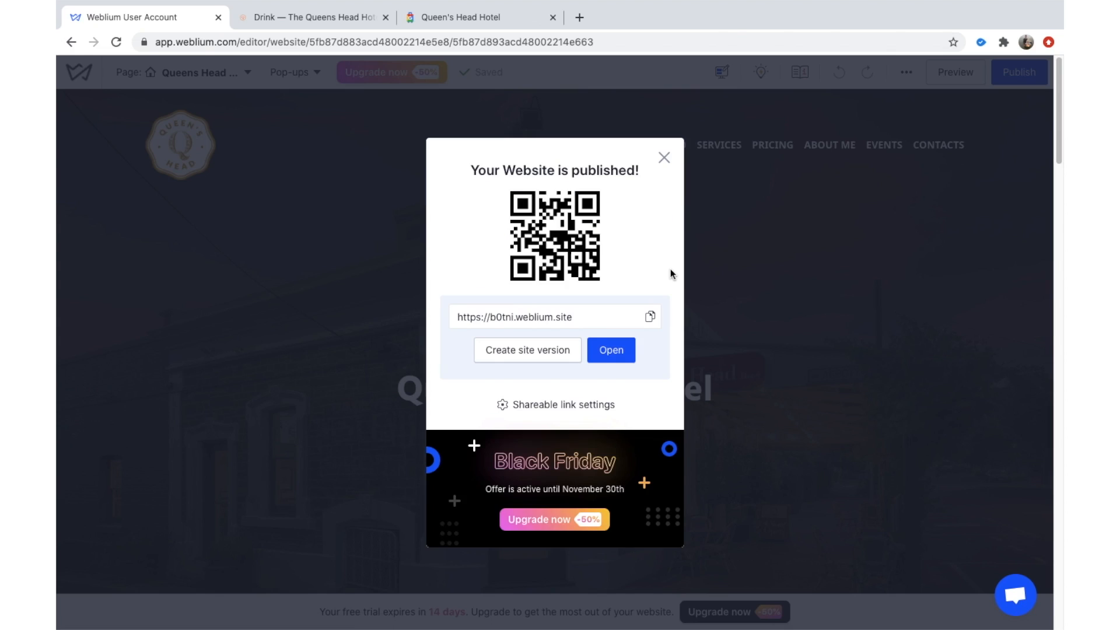
pyautogui.tripleClick(557, 318)
pyautogui.hotkey('ctrl', 'c')
pyautogui.click(579, 17)
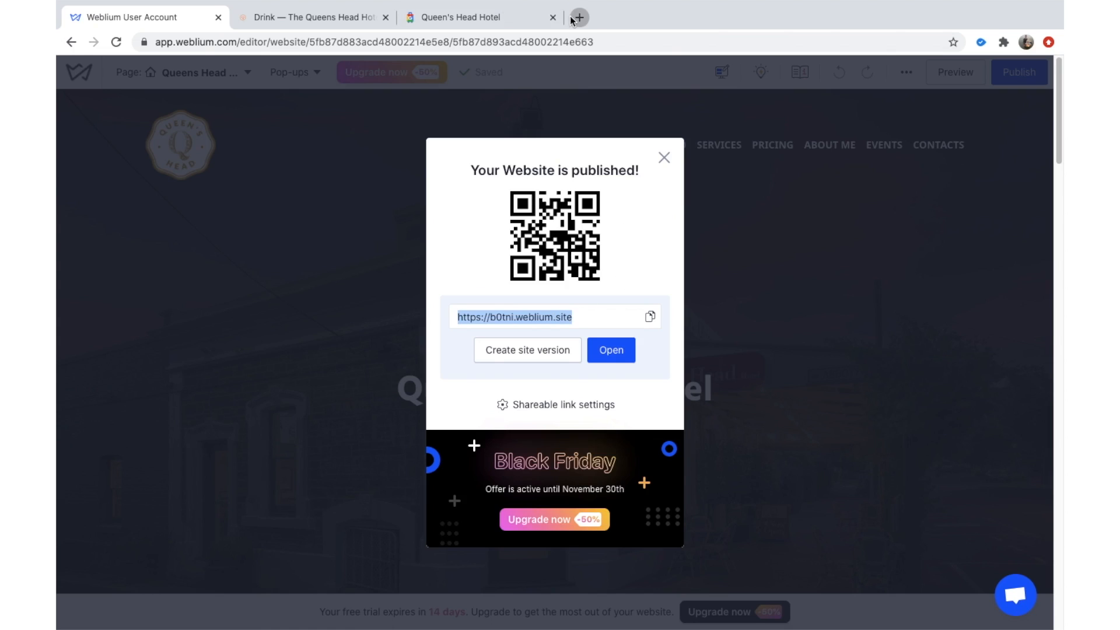
# Load b0tni.weblium.site in the new tab from the copied address.
pyautogui.hotkey('ctrl', 'v')
pyautogui.press('Return')
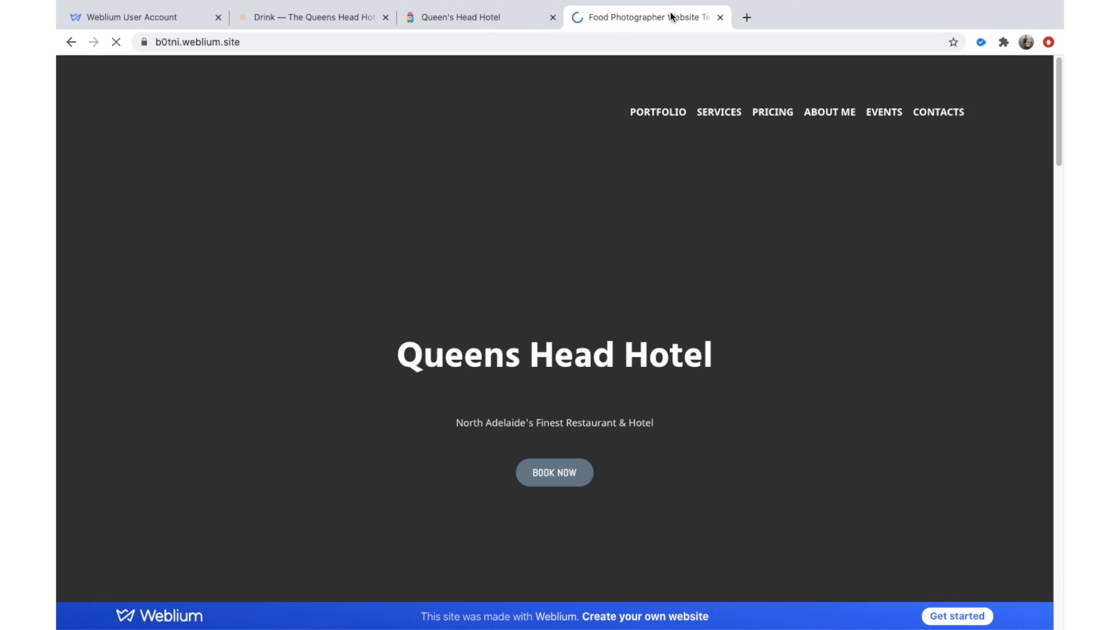
pyautogui.scroll(-2, 676, 245)
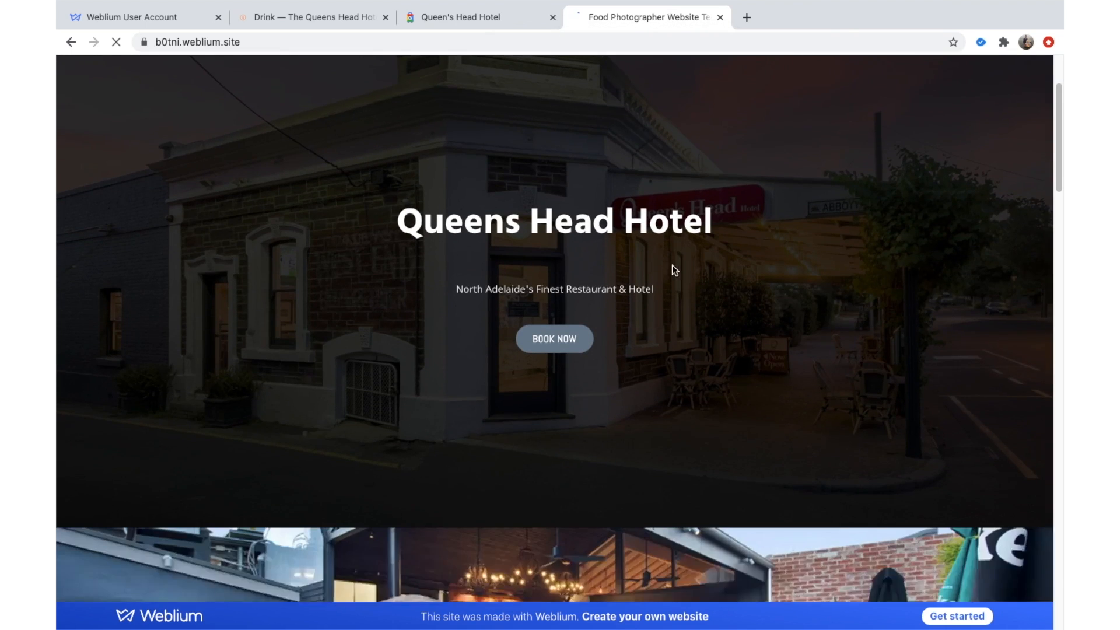
pyautogui.scroll(1, 672, 265)
# Inspect the selected Queens Head Hotel heading's markup in developer tools.
pyautogui.tripleClick(671, 269)
pyautogui.rightClick(646, 270)
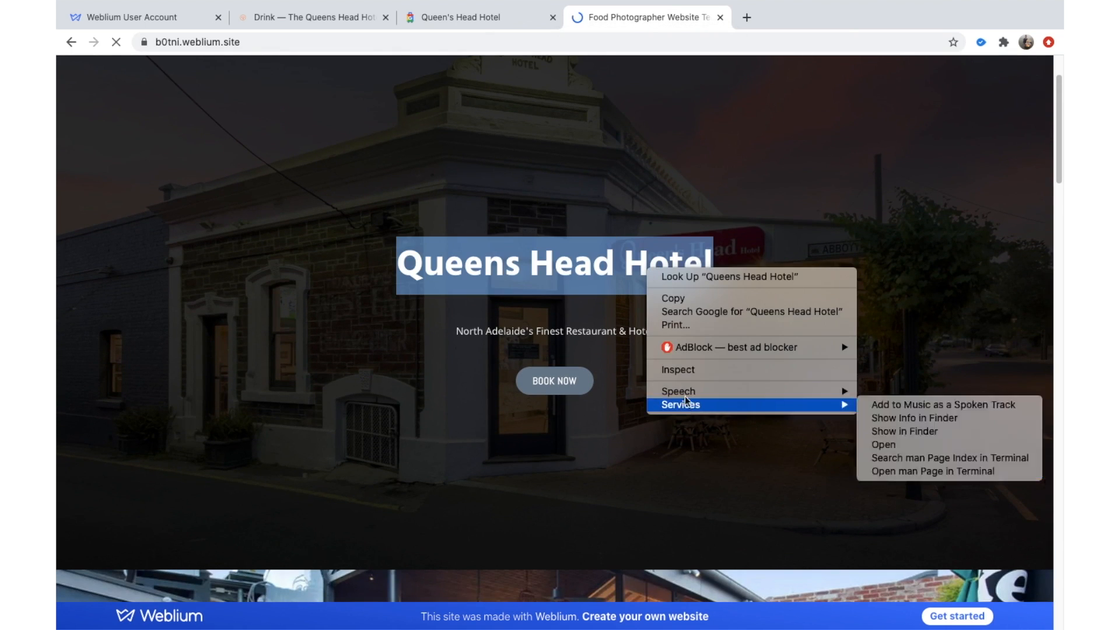
pyautogui.click(613, 338)
pyautogui.press('super+alt+i')
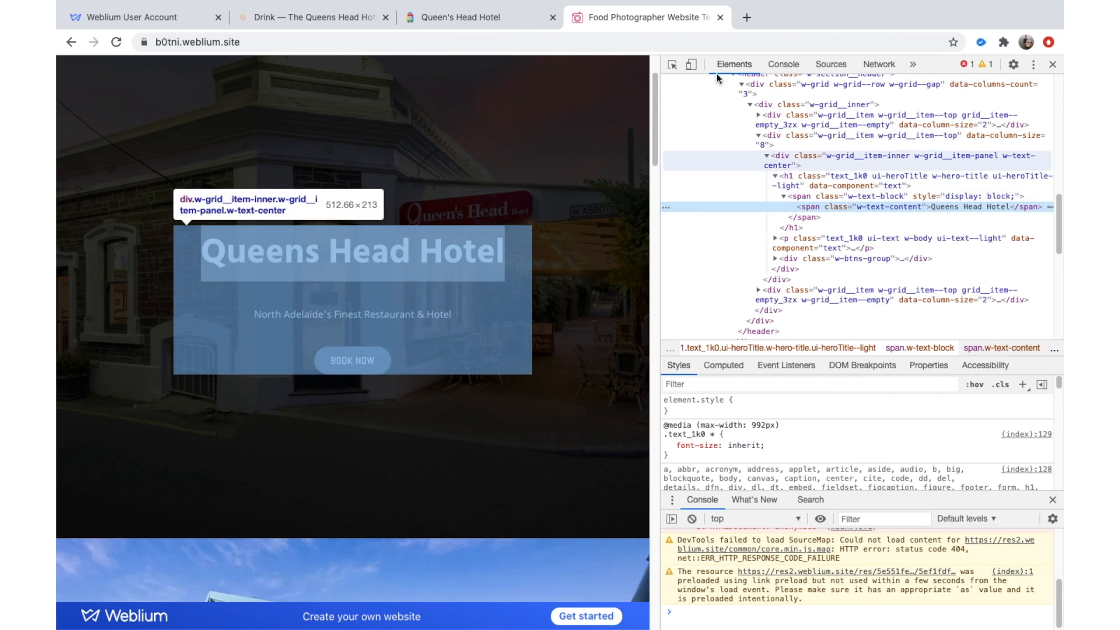
# Reopen DevTools via Inspect and preview the live site as a Moto G4 at 360×640.
pyautogui.click(1053, 64)
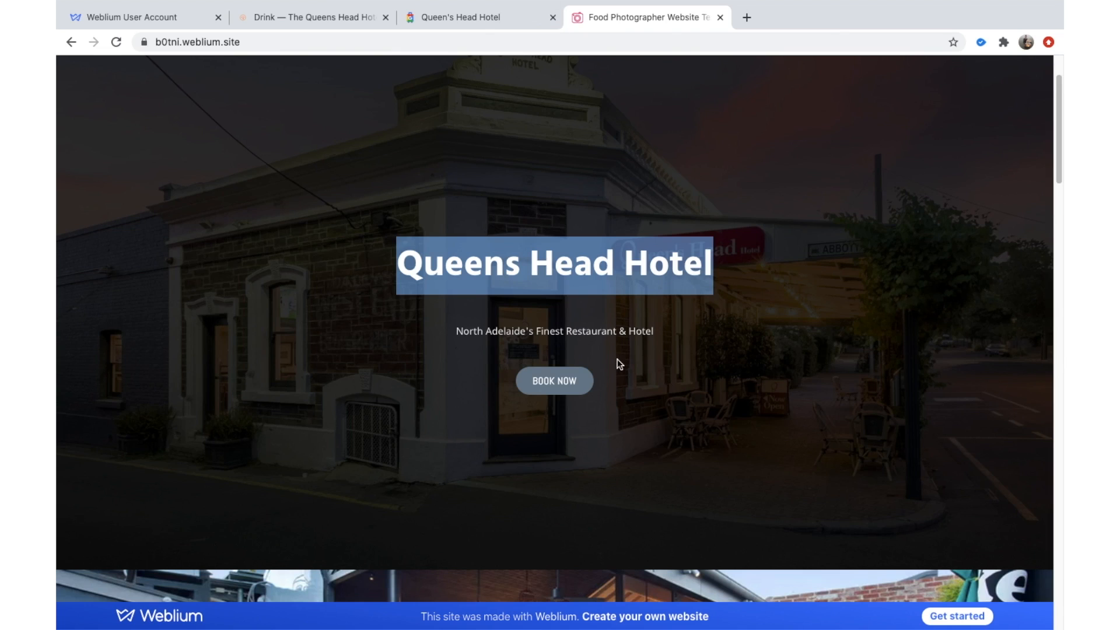
pyautogui.scroll(-4, 610, 344)
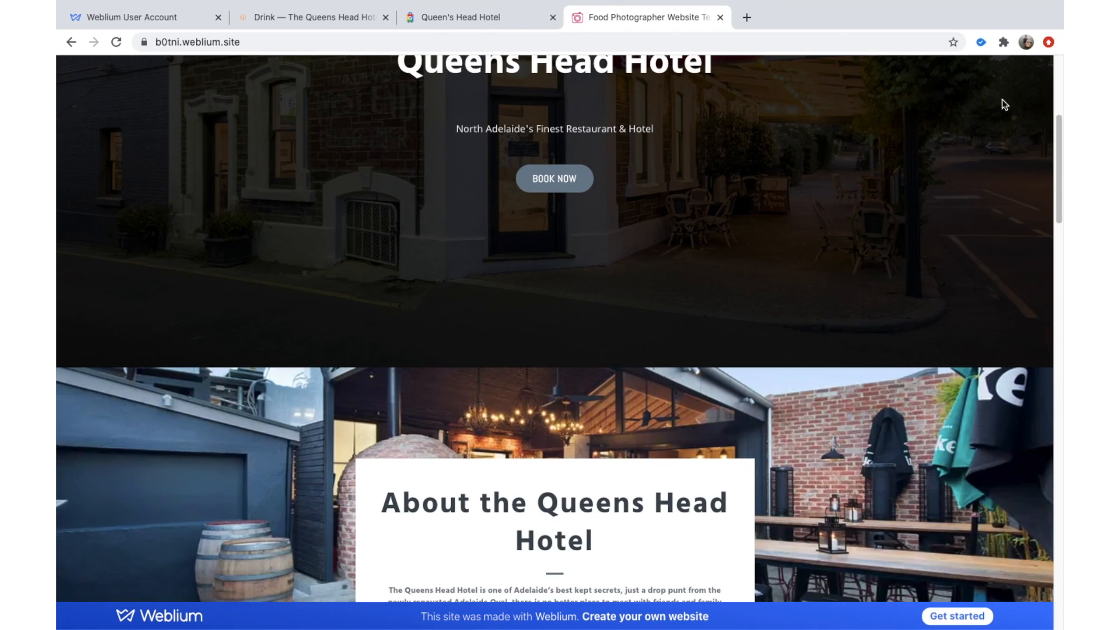
pyautogui.rightClick(765, 122)
pyautogui.click(873, 279)
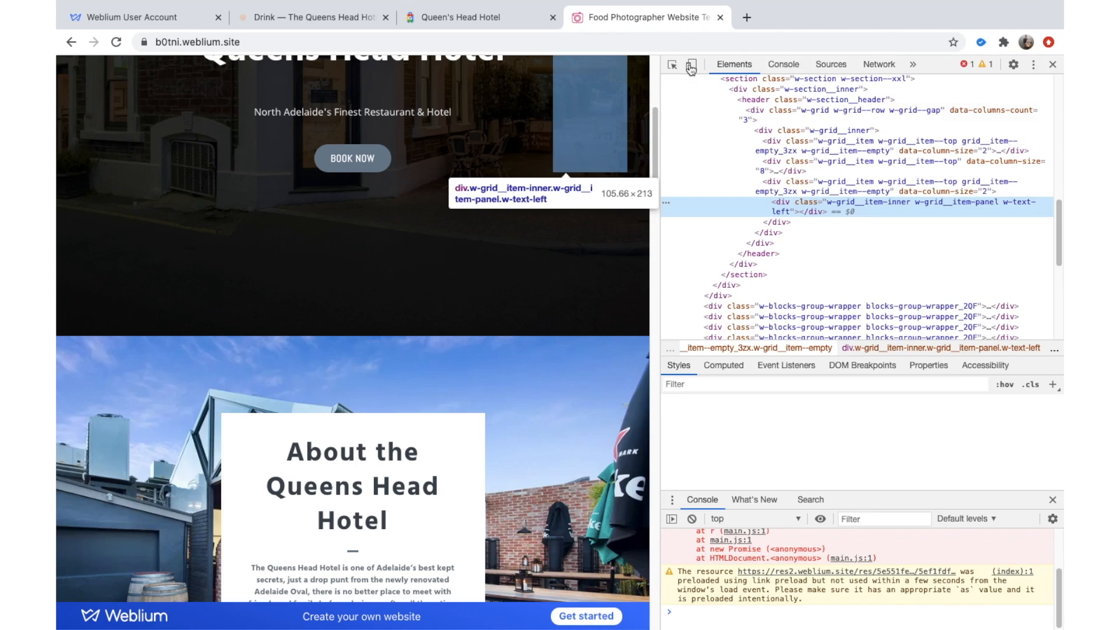
pyautogui.click(690, 66)
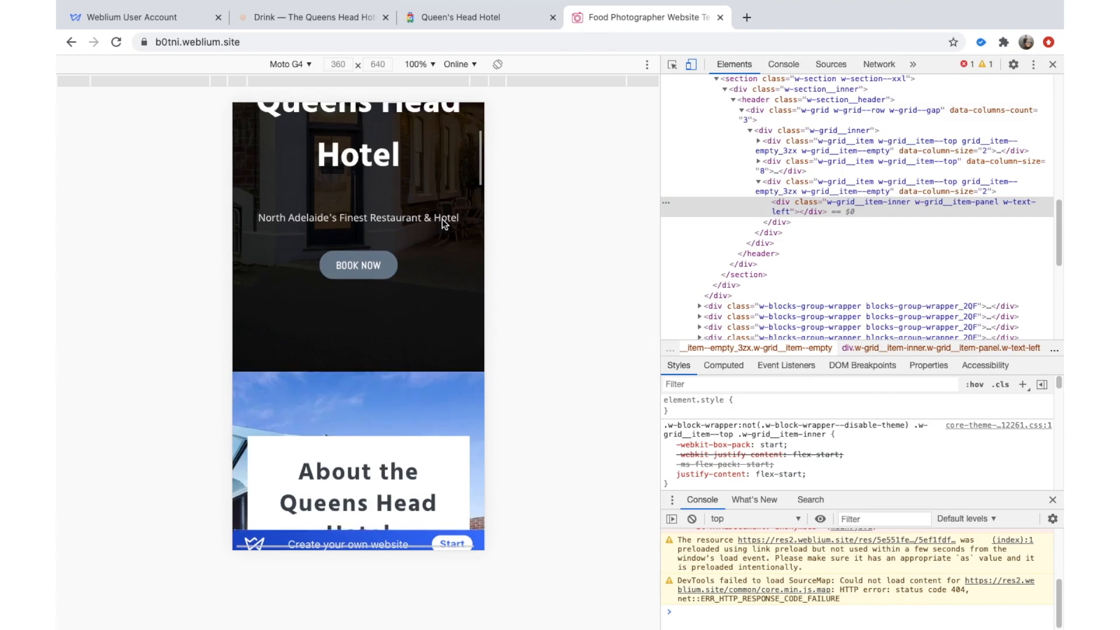
pyautogui.scroll(5, 444, 221)
pyautogui.scroll(-4, 431, 187)
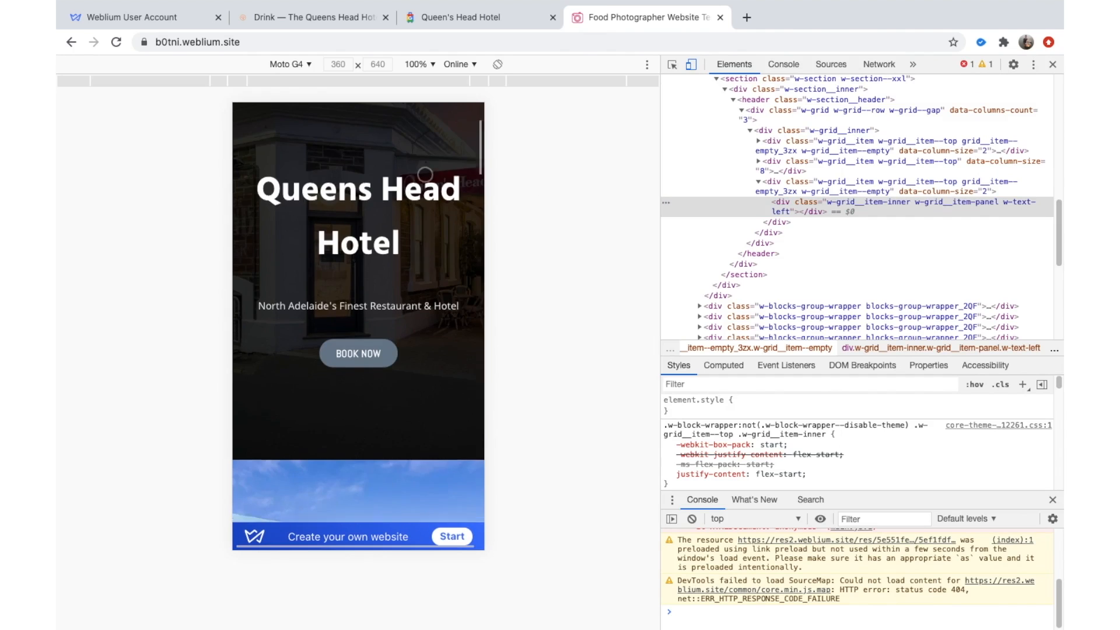
pyautogui.scroll(-7, 425, 174)
# Back on the Weblium tab, close the 'Your Website is published!' dialog and the rating survey.
pyautogui.click(501, 27)
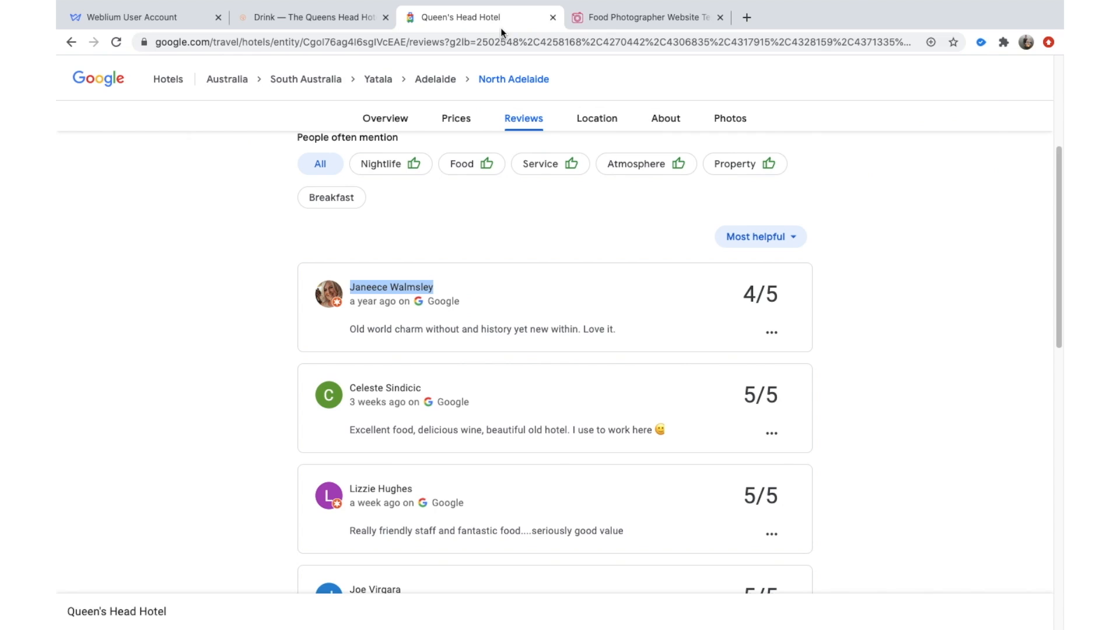
pyautogui.click(165, 17)
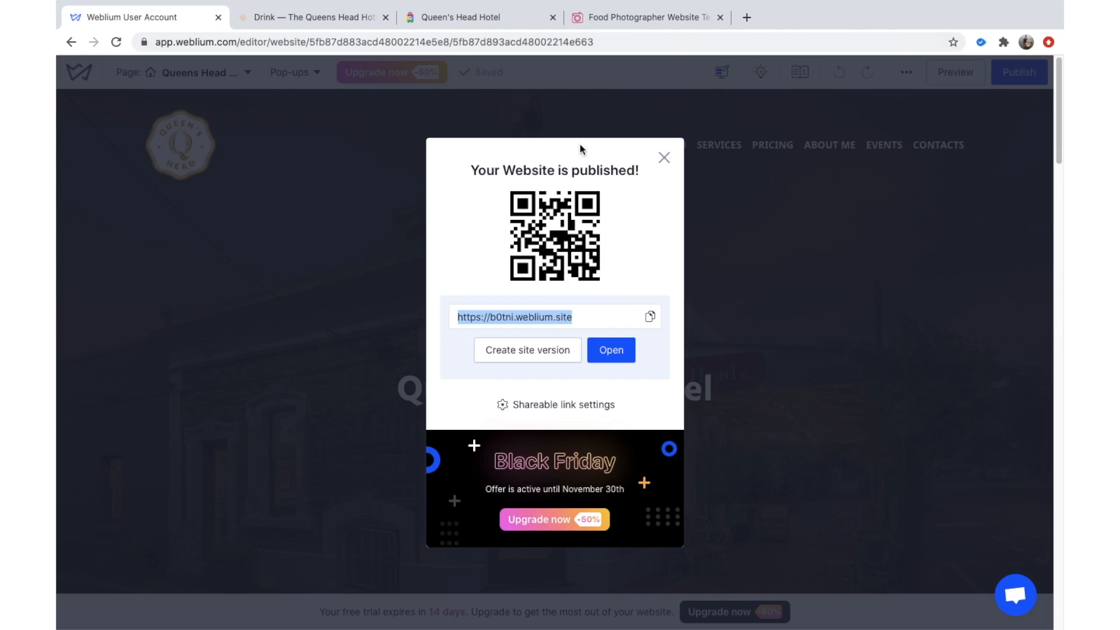
pyautogui.click(665, 163)
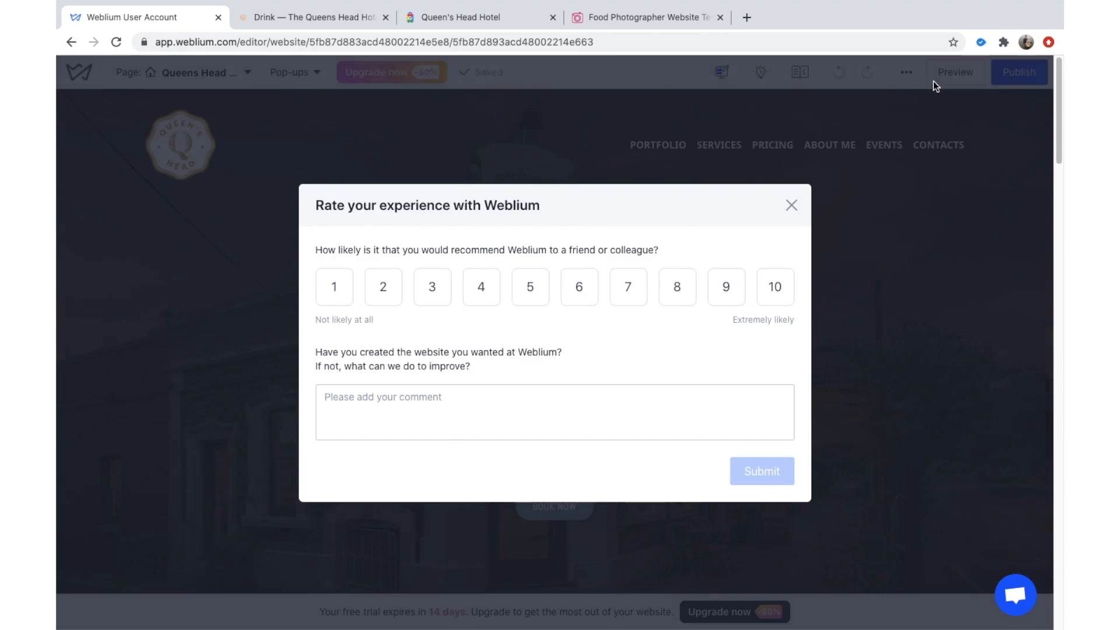
pyautogui.click(791, 209)
pyautogui.scroll(-3, 781, 365)
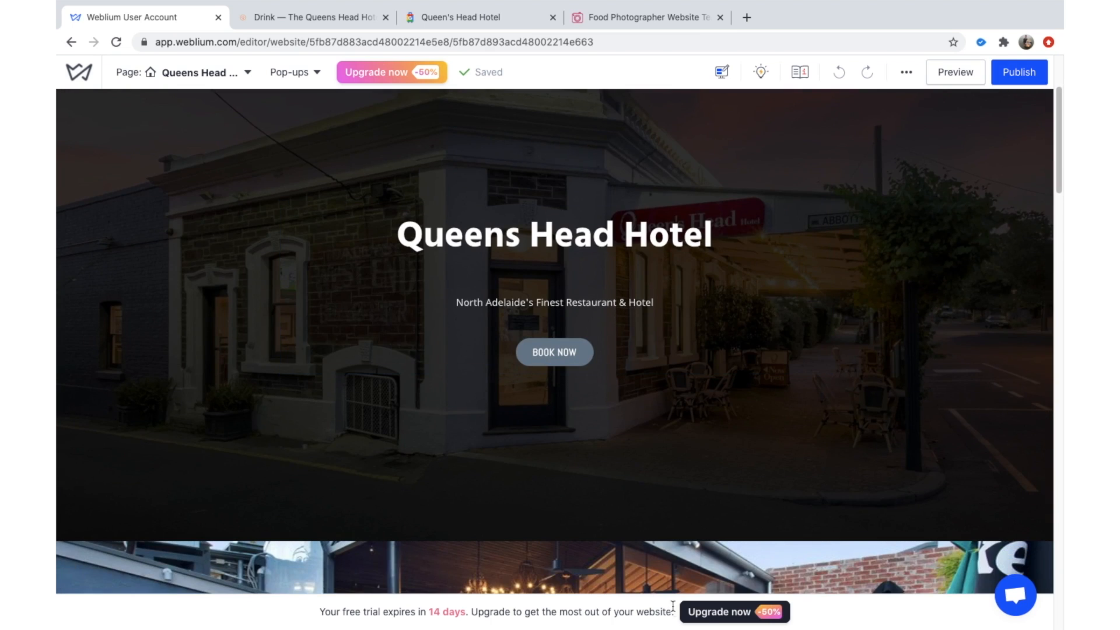
pyautogui.click(700, 613)
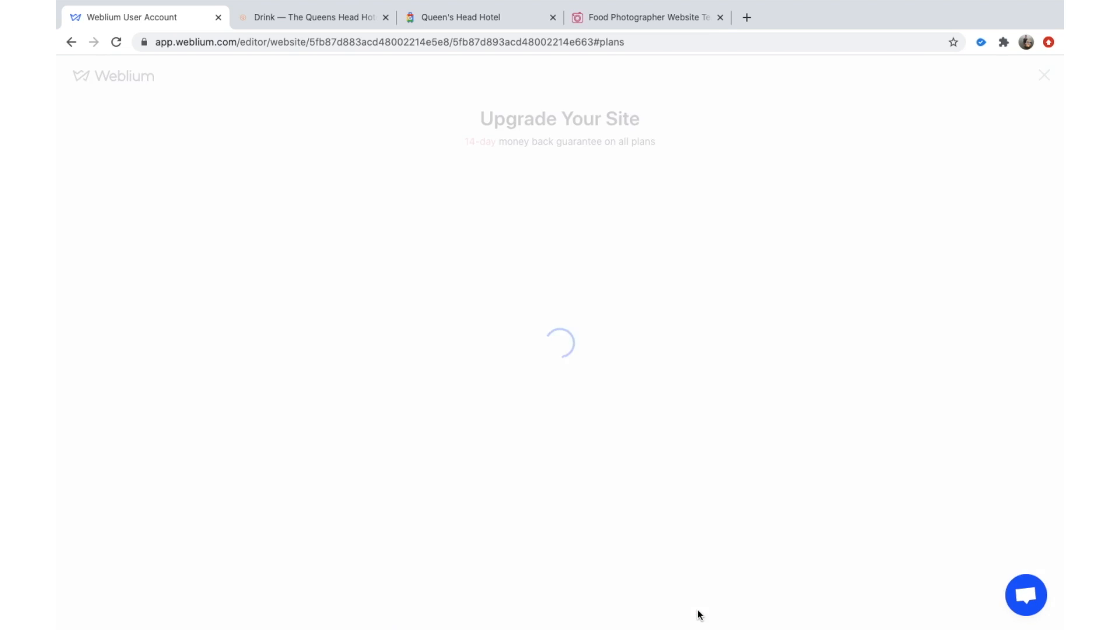
pyautogui.scroll(-1, 667, 274)
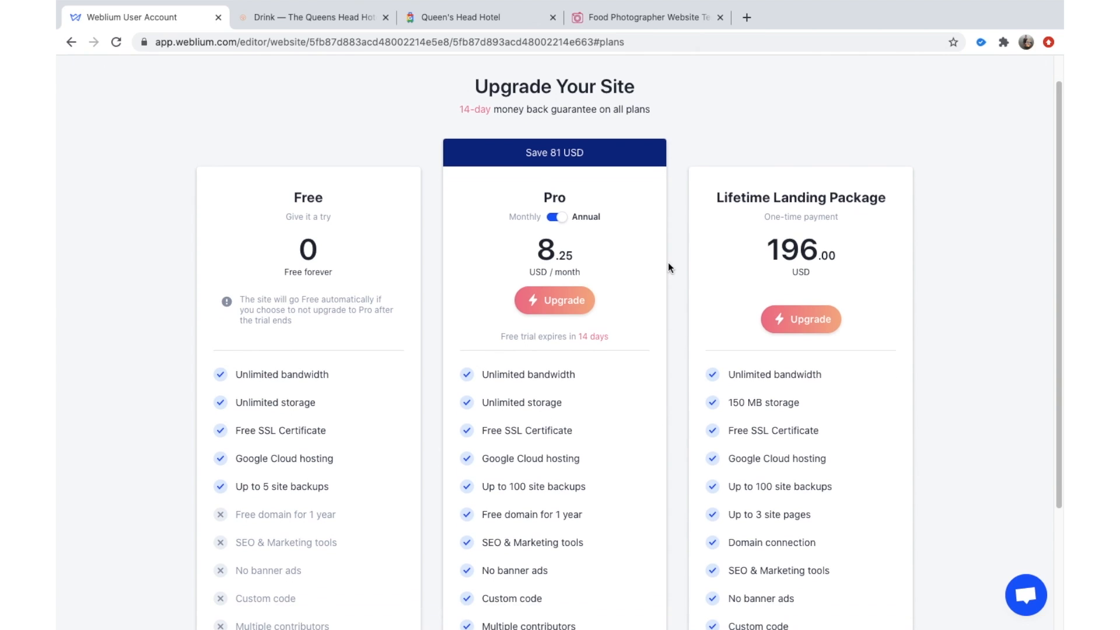
pyautogui.scroll(-2, 636, 199)
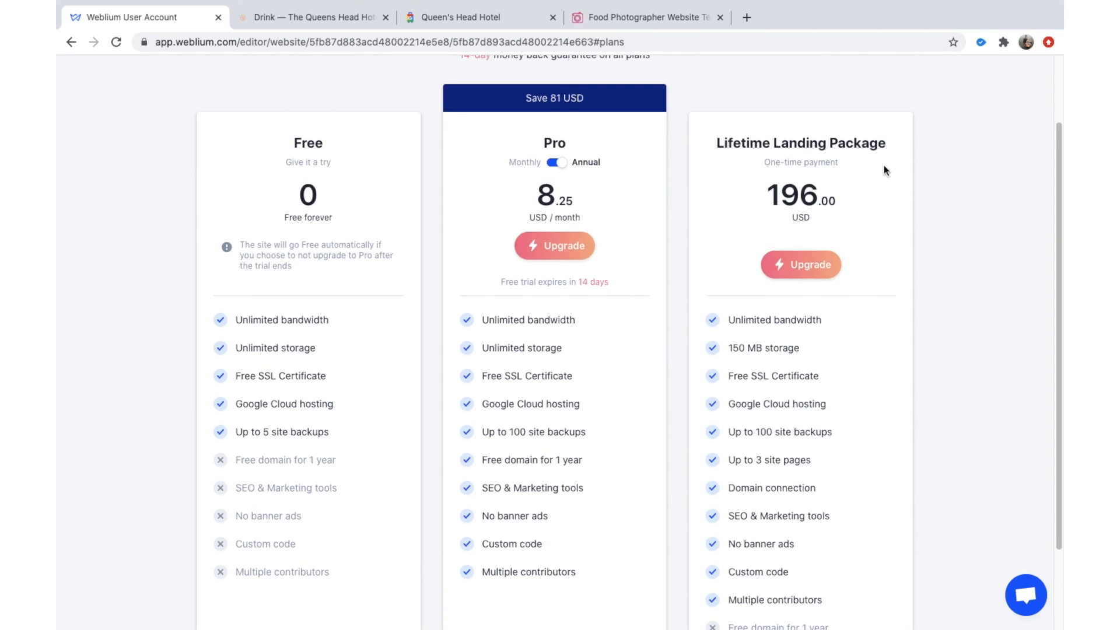
pyautogui.scroll(-2, 805, 254)
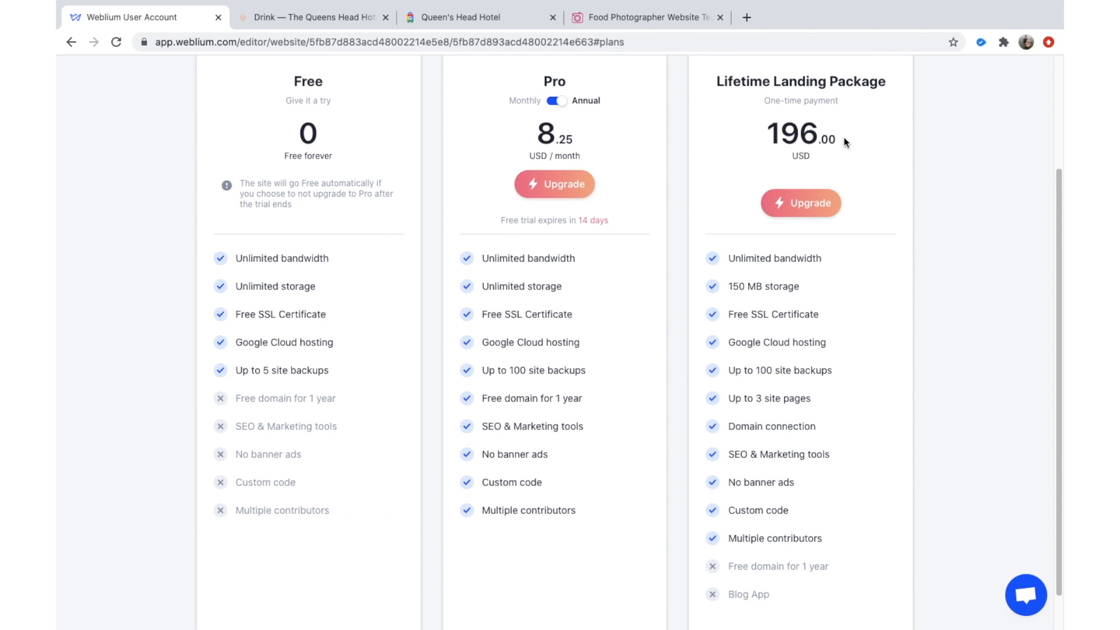
pyautogui.scroll(-1, 838, 199)
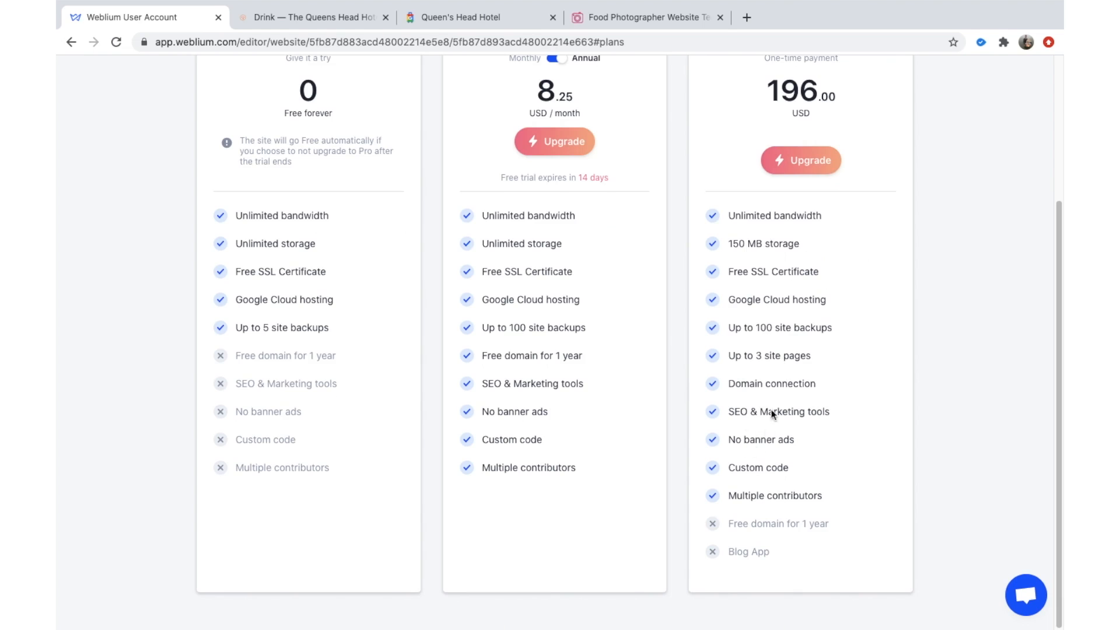
pyautogui.scroll(1, 780, 354)
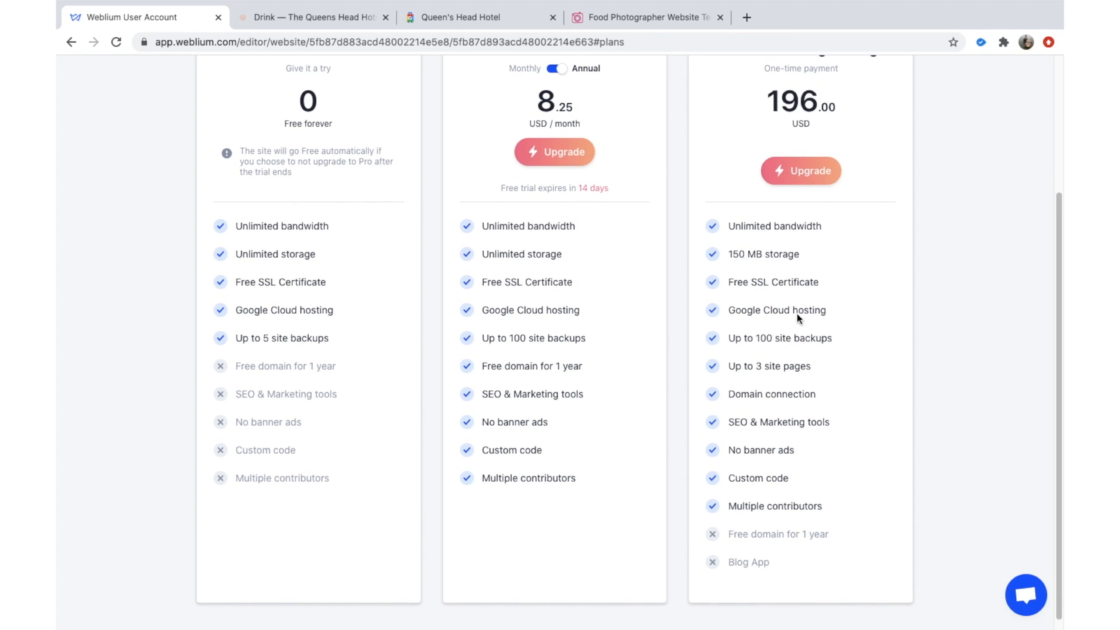
pyautogui.scroll(-1, 787, 321)
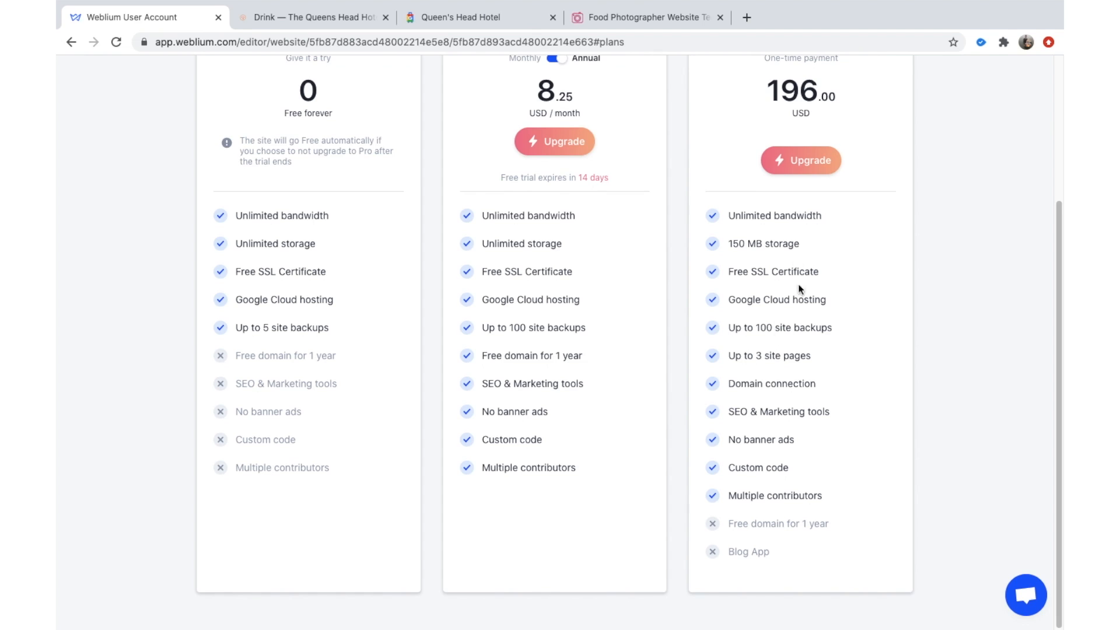
pyautogui.scroll(6, 678, 376)
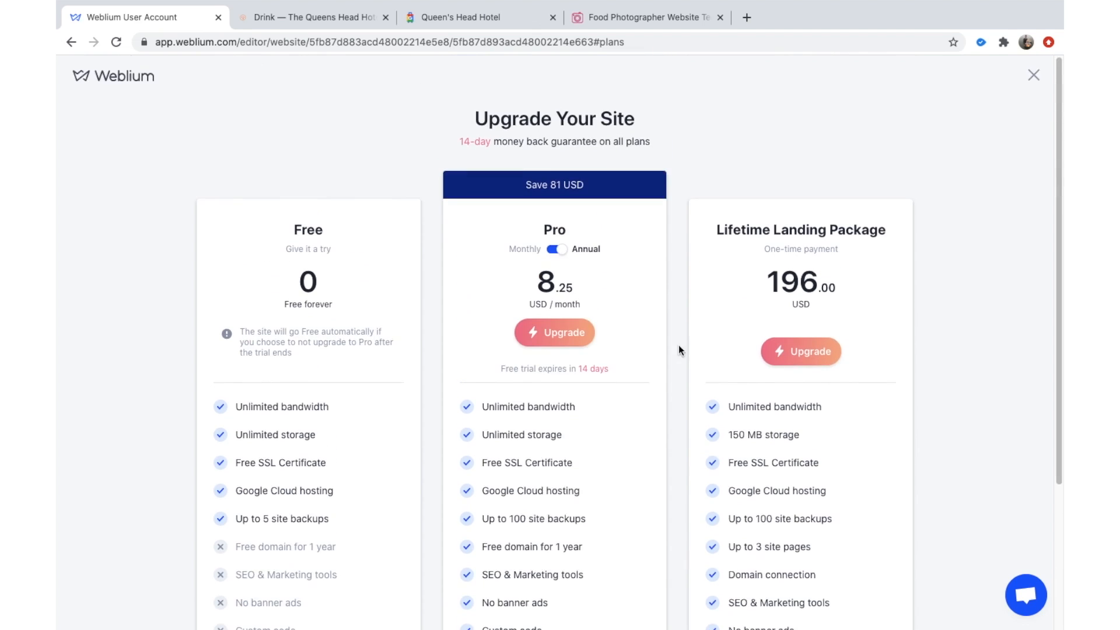
pyautogui.scroll(1, 681, 274)
pyautogui.scroll(-2, 641, 280)
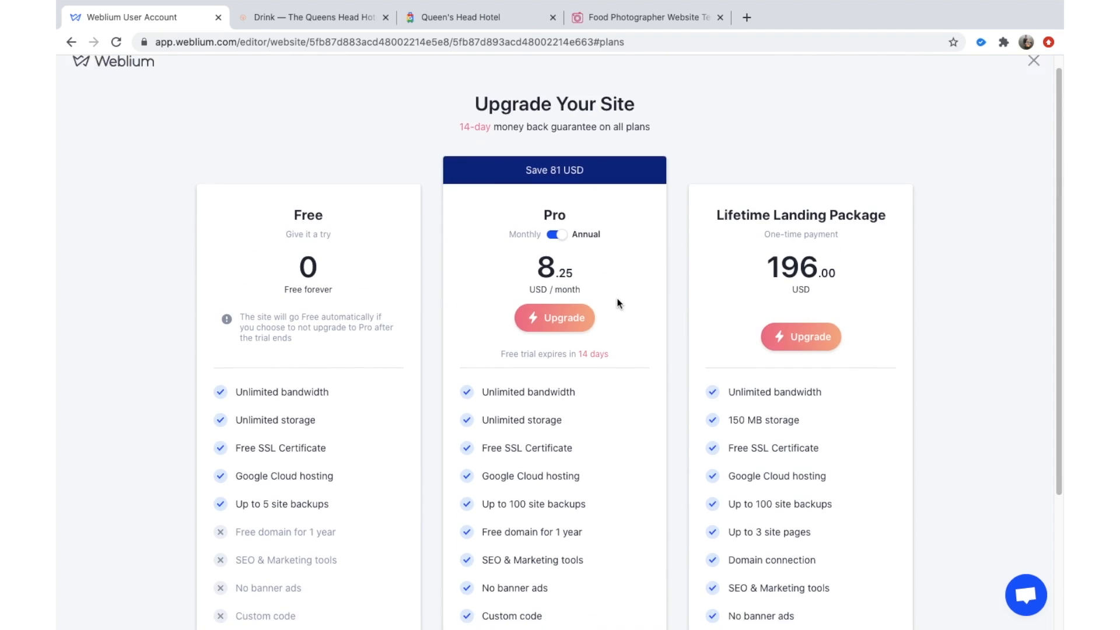
pyautogui.scroll(-2, 551, 159)
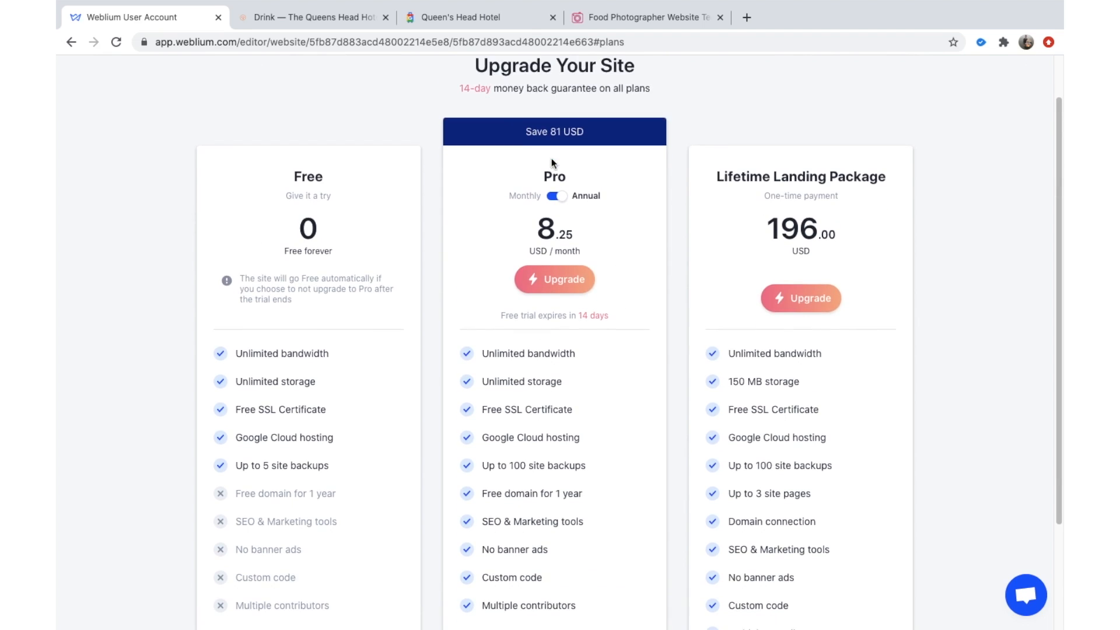
pyautogui.scroll(-3, 641, 182)
pyautogui.scroll(4, 620, 352)
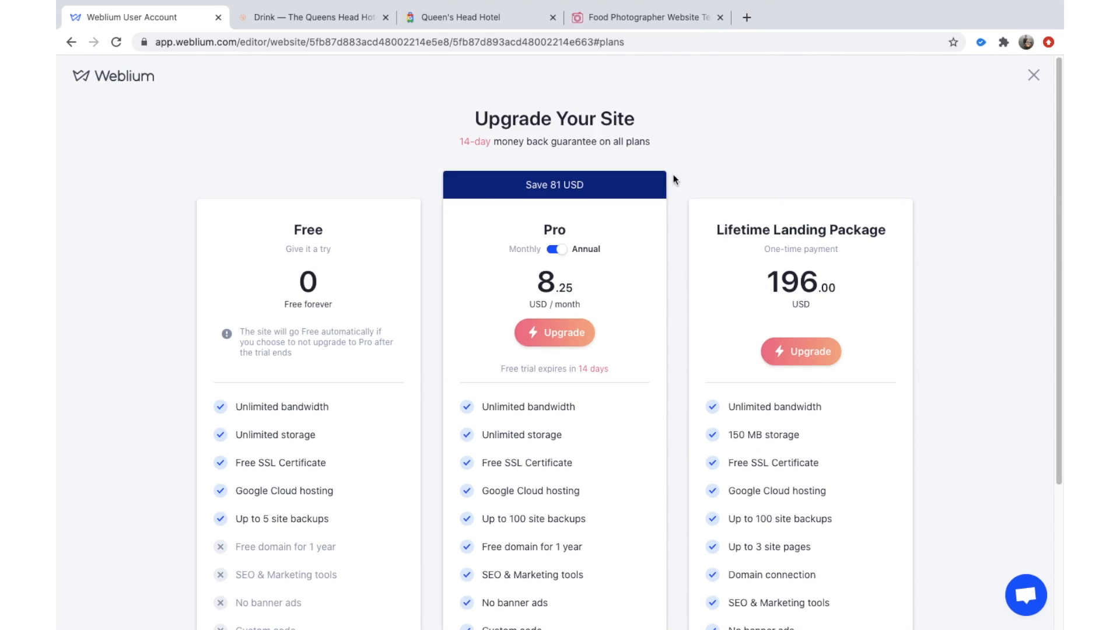
pyautogui.scroll(-4, 569, 319)
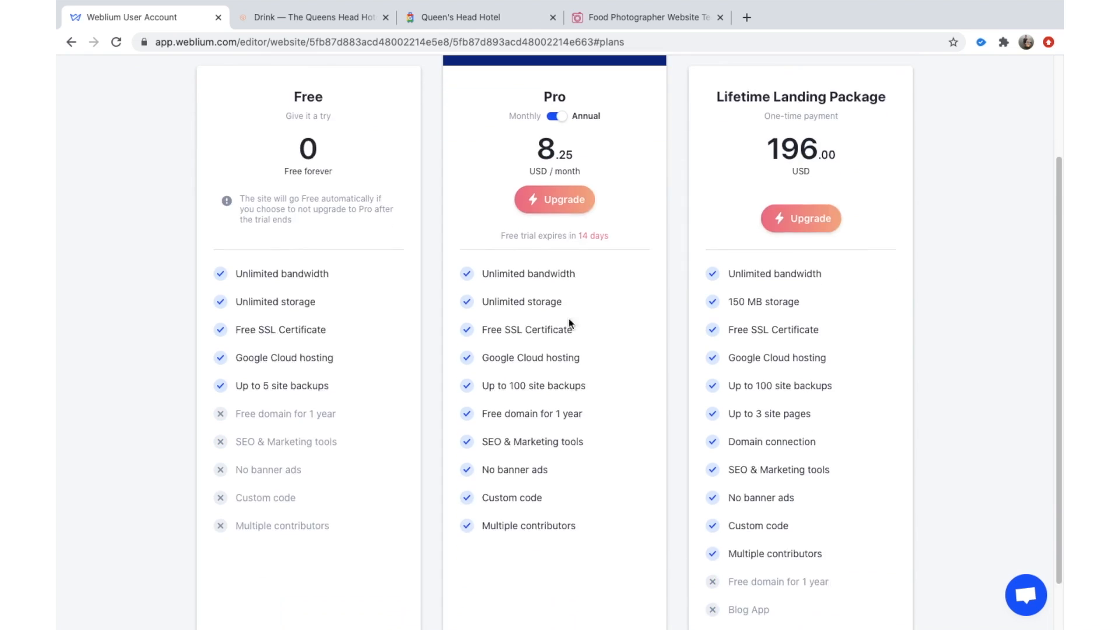
pyautogui.scroll(4, 620, 337)
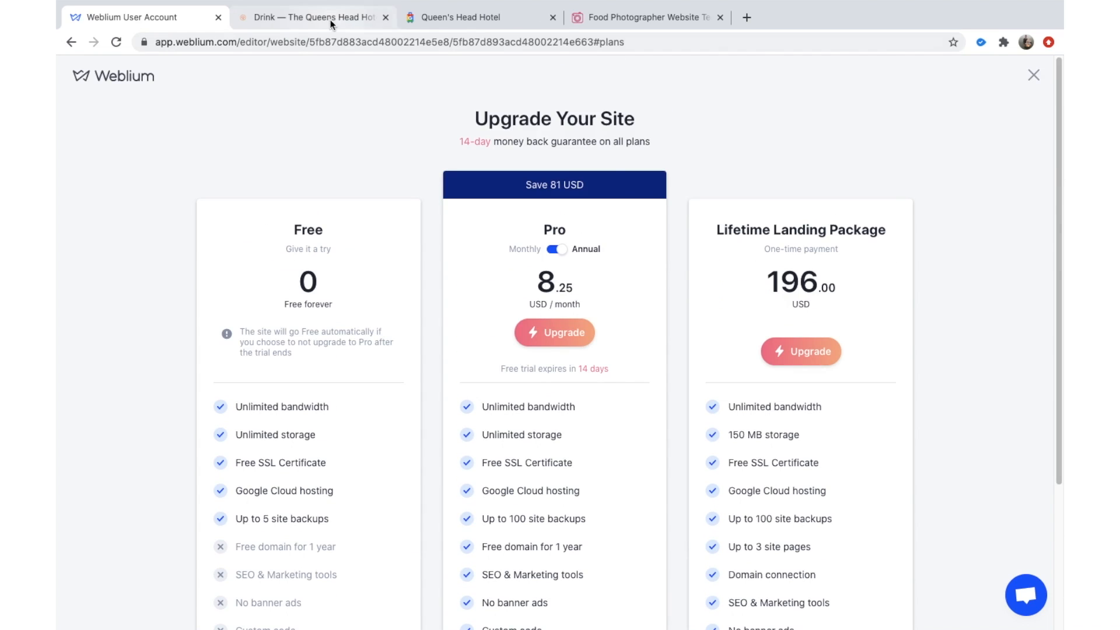
pyautogui.scroll(-1, 840, 153)
pyautogui.scroll(1, 786, 147)
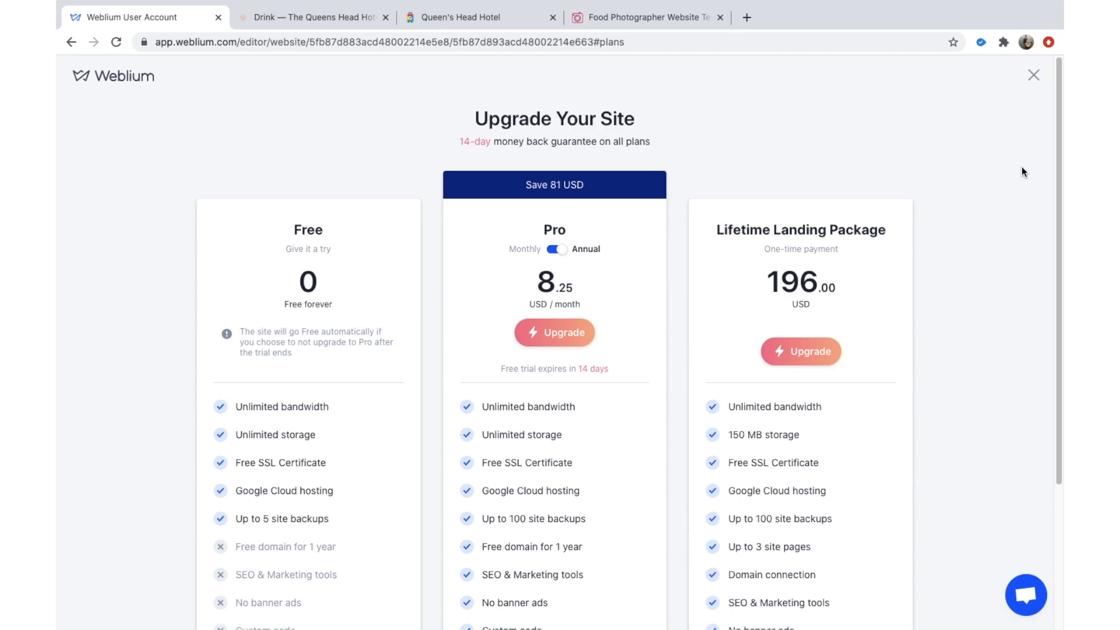
pyautogui.click(1034, 75)
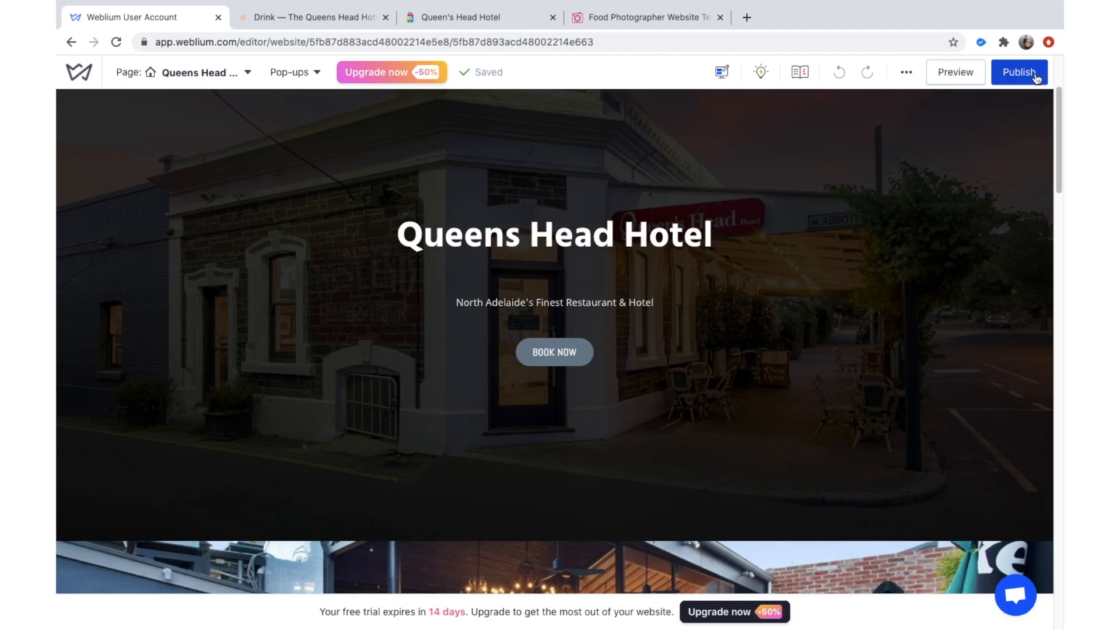
pyautogui.scroll(2, 749, 229)
pyautogui.scroll(-2, 782, 278)
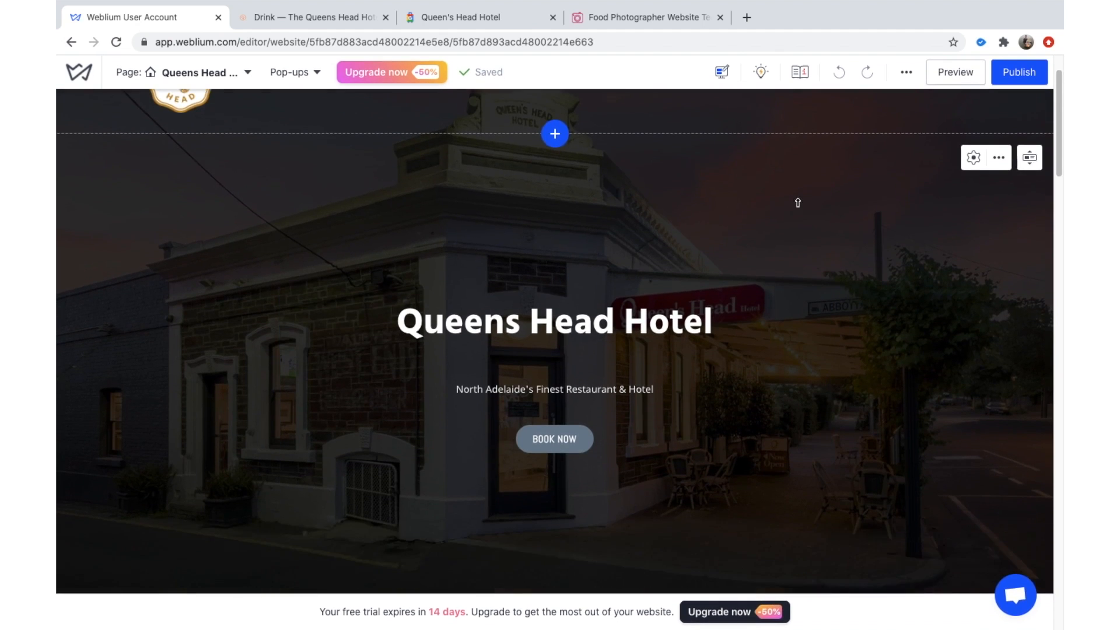
pyautogui.scroll(2, 796, 200)
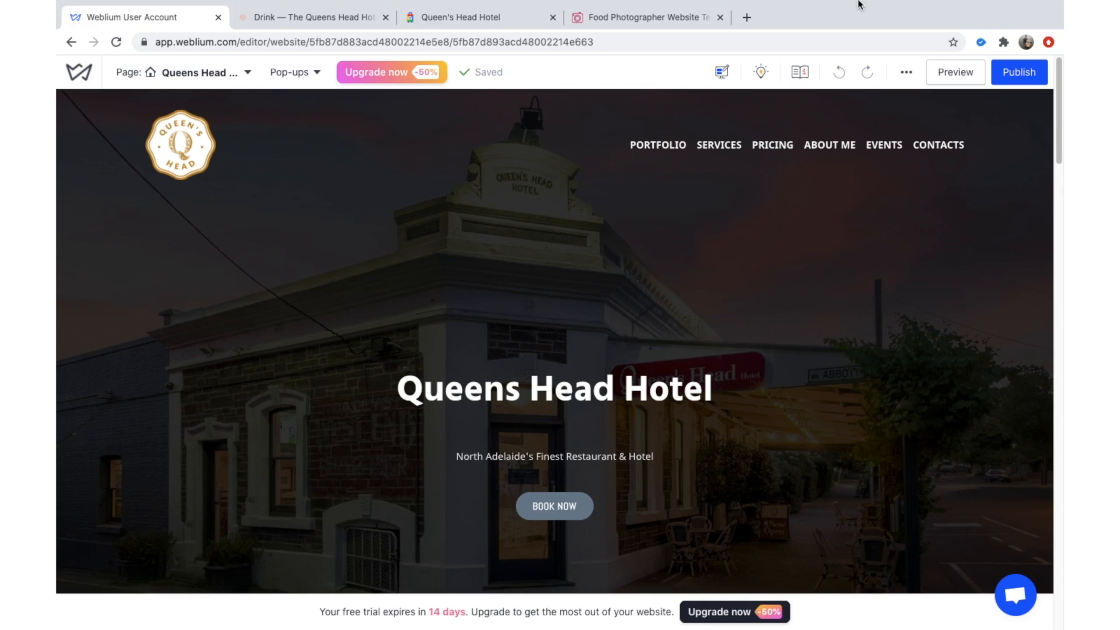
pyautogui.scroll(-11, 776, 471)
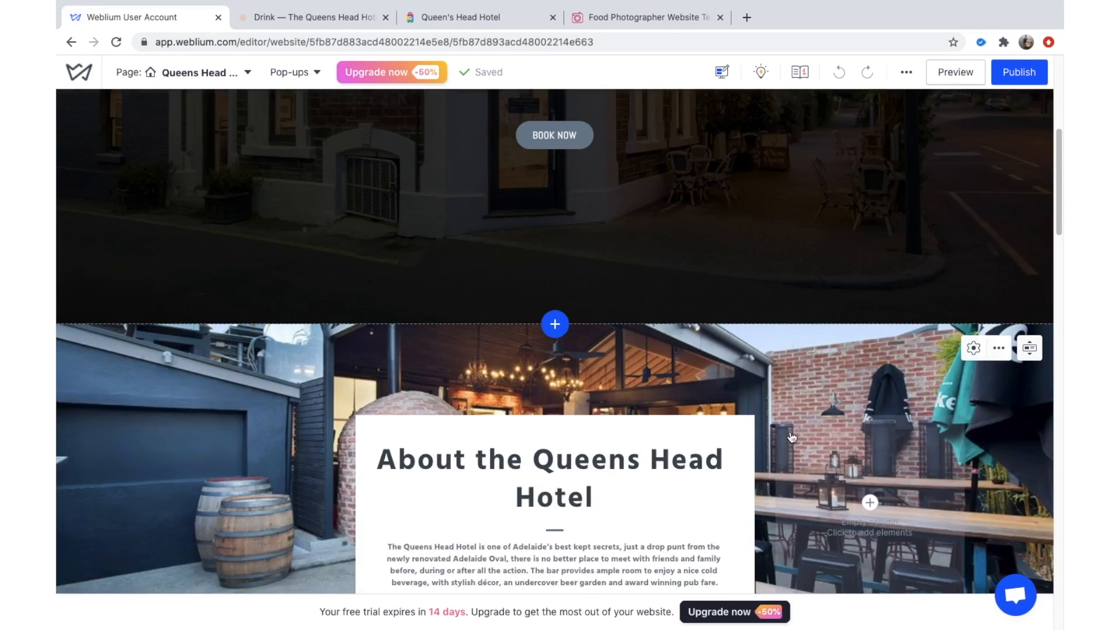
pyautogui.scroll(9, 817, 315)
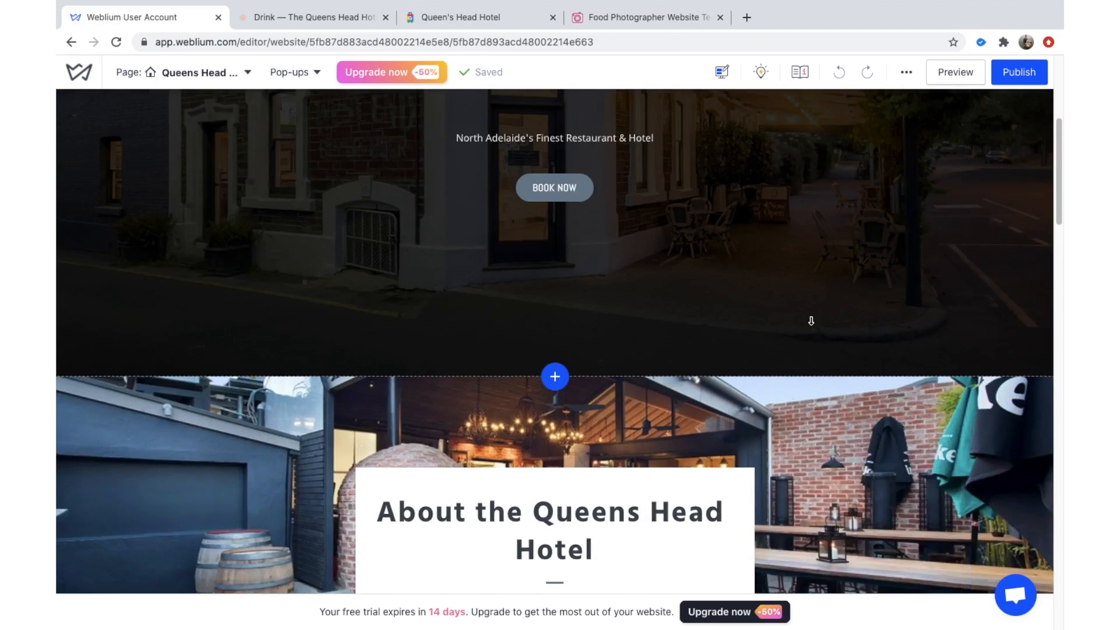
pyautogui.scroll(-11, 815, 294)
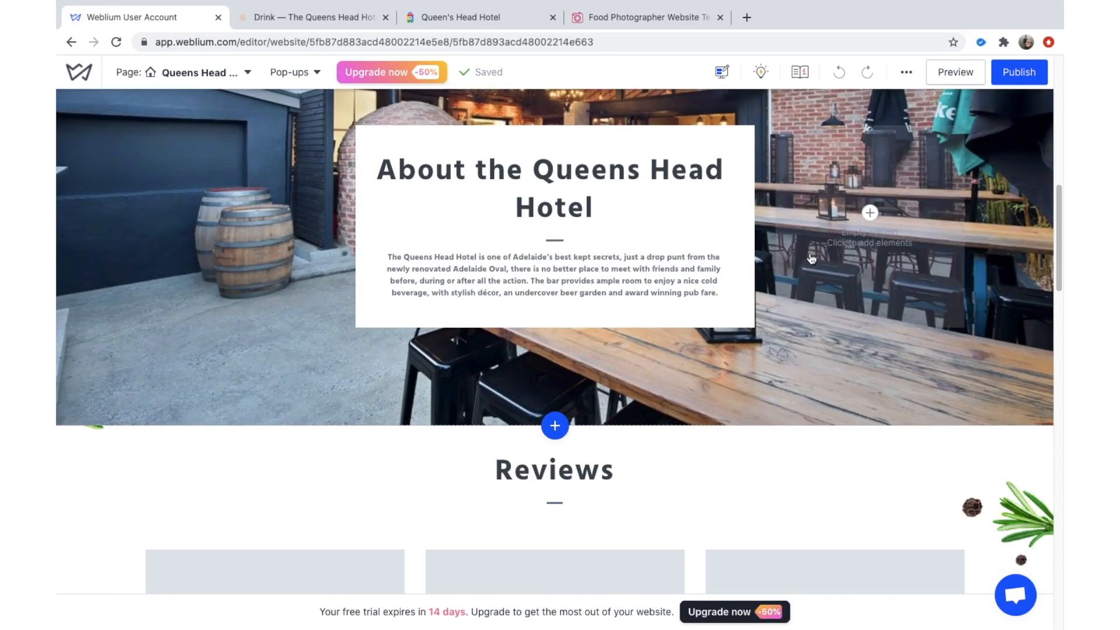
pyautogui.scroll(-10, 805, 320)
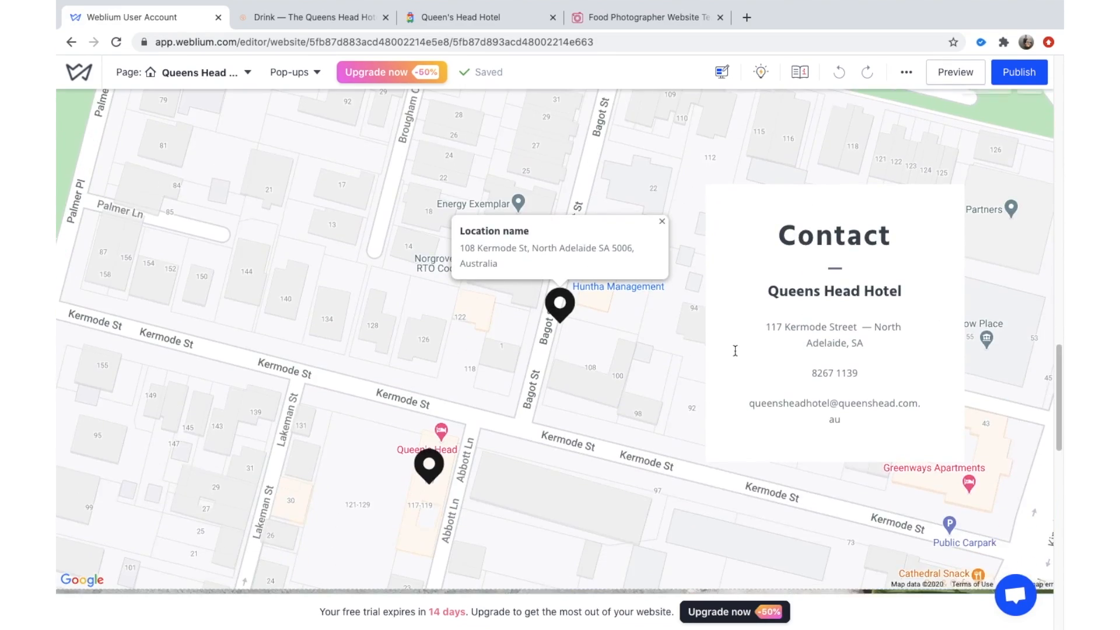
pyautogui.scroll(-10, 696, 391)
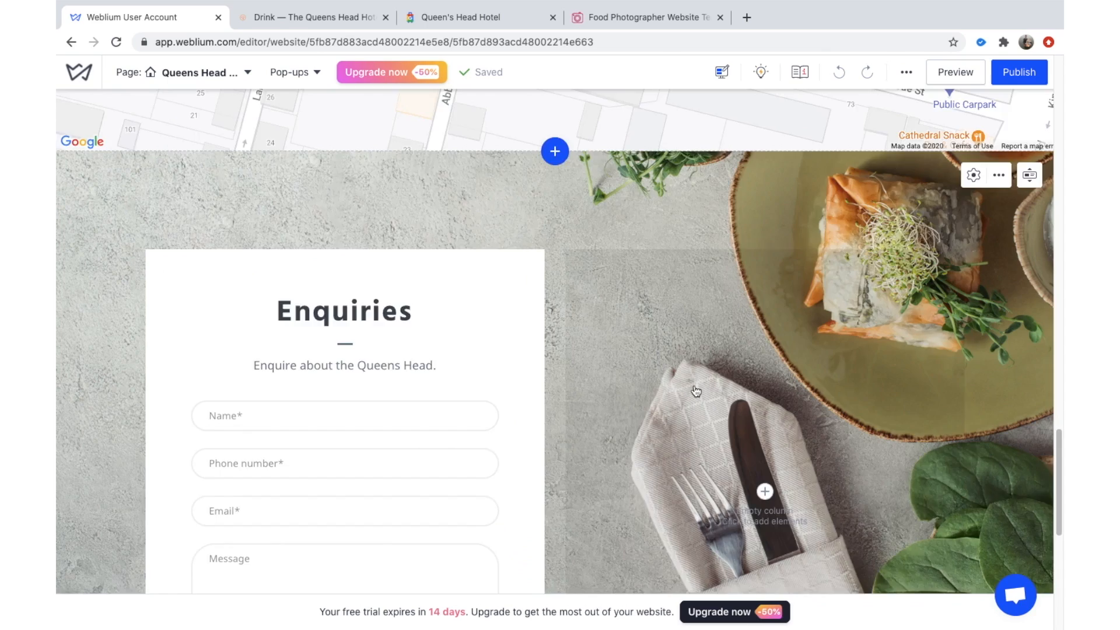
pyautogui.scroll(9, 719, 252)
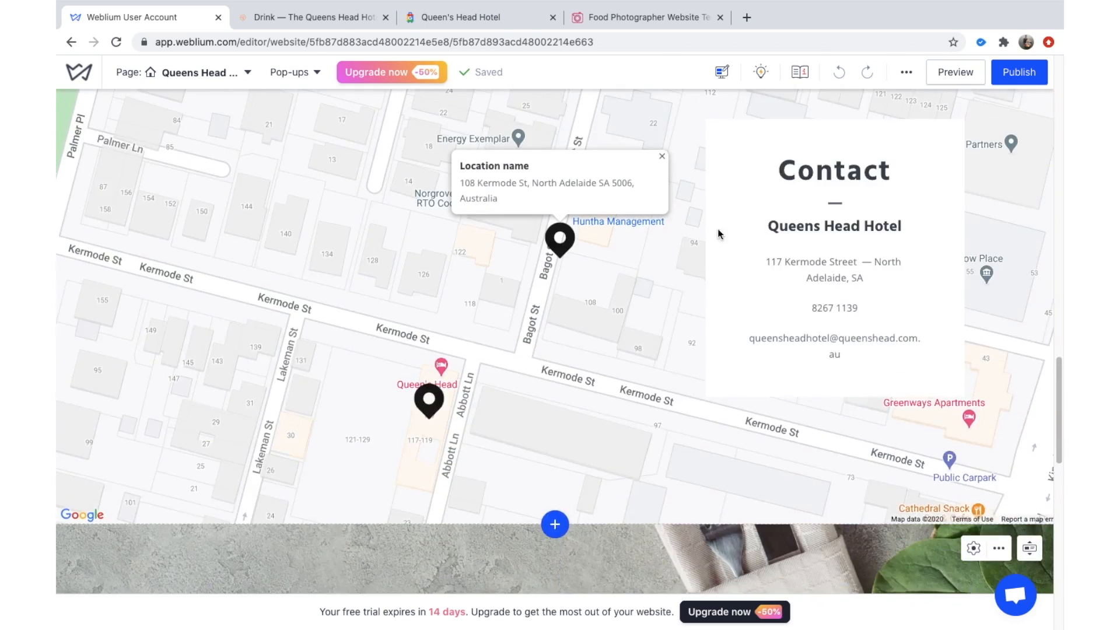